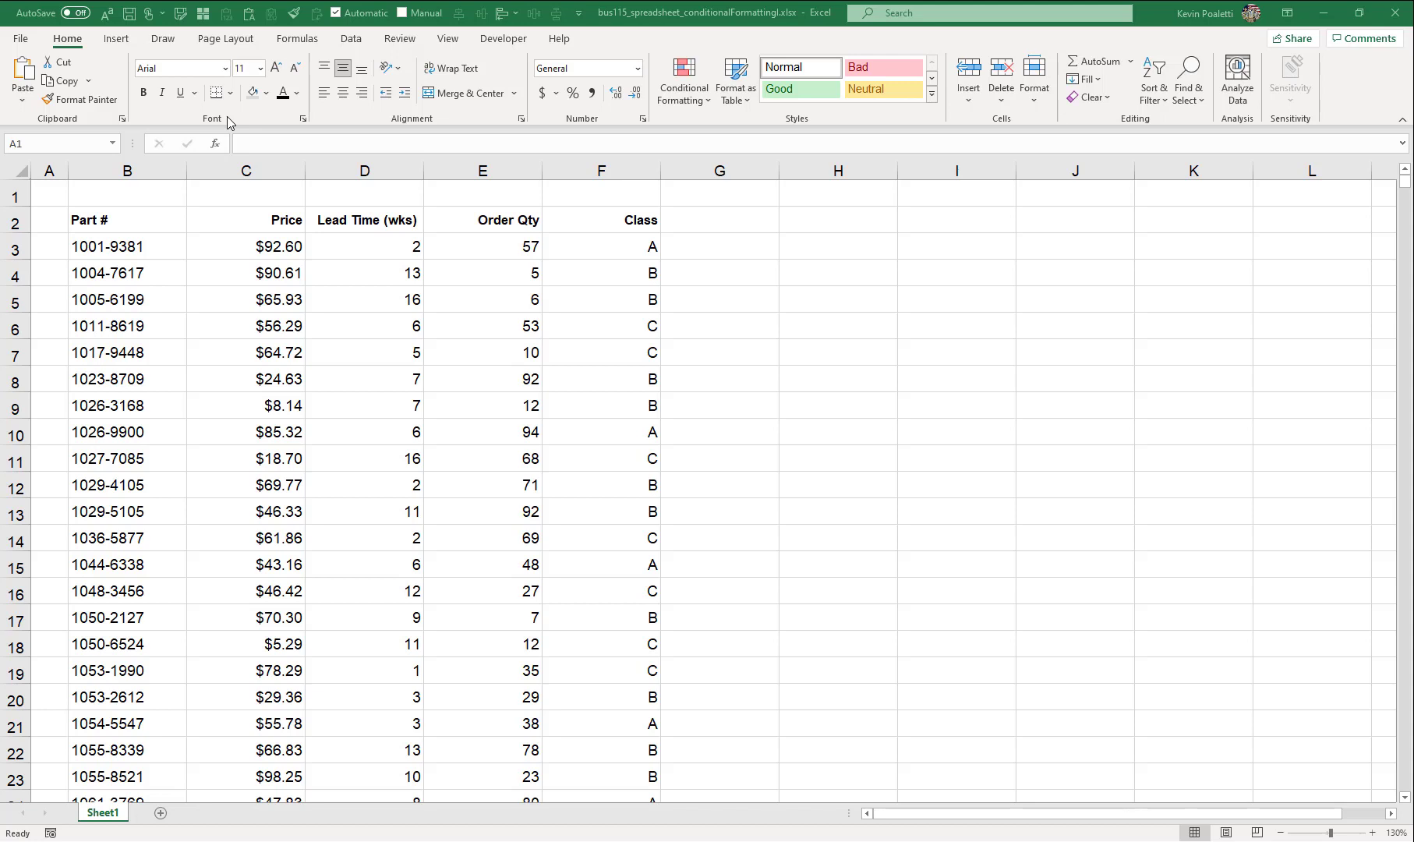
Enter the label "Max price" in cell H3.
left_click(888, 246)
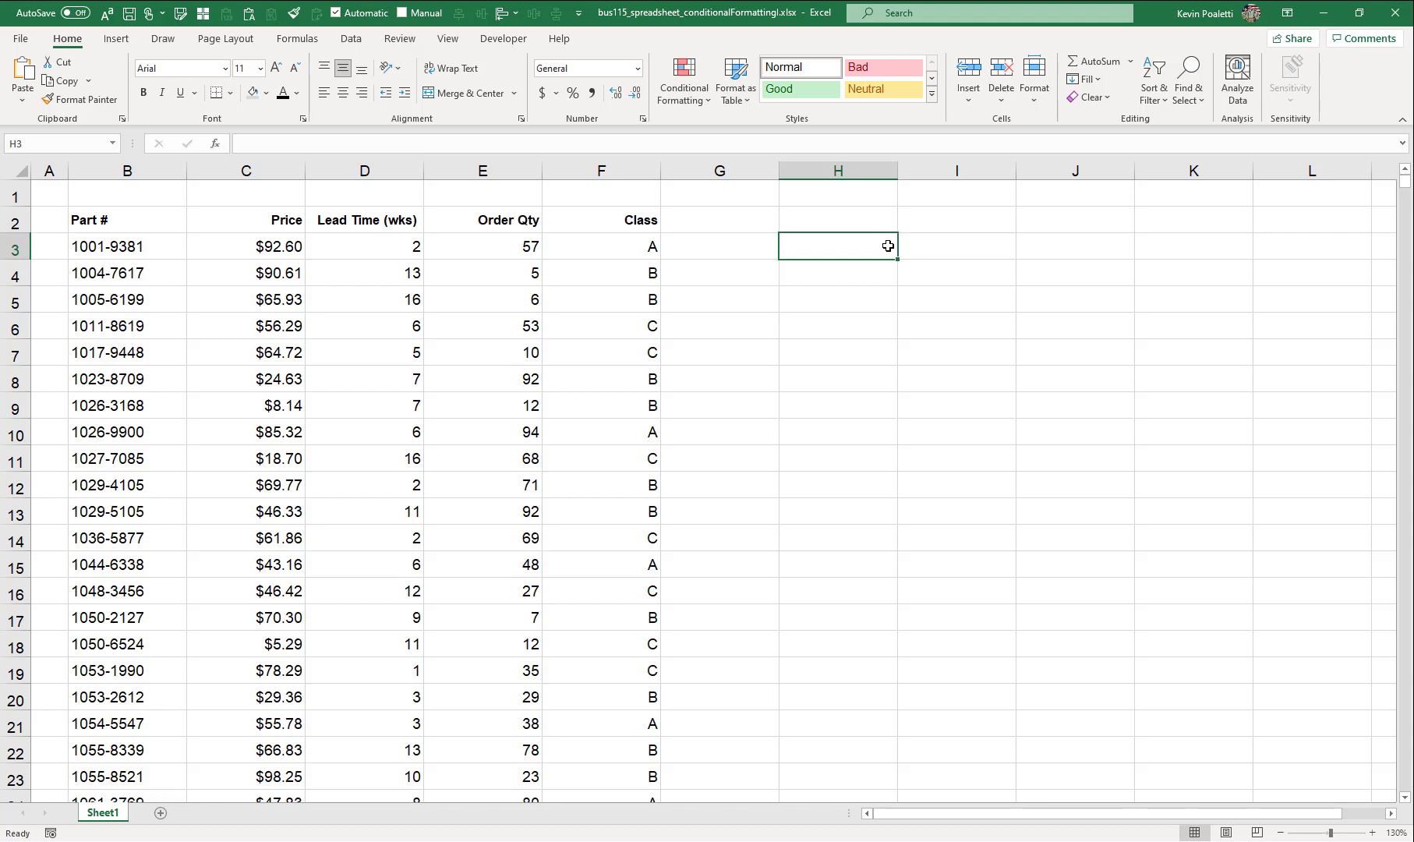
type("M")
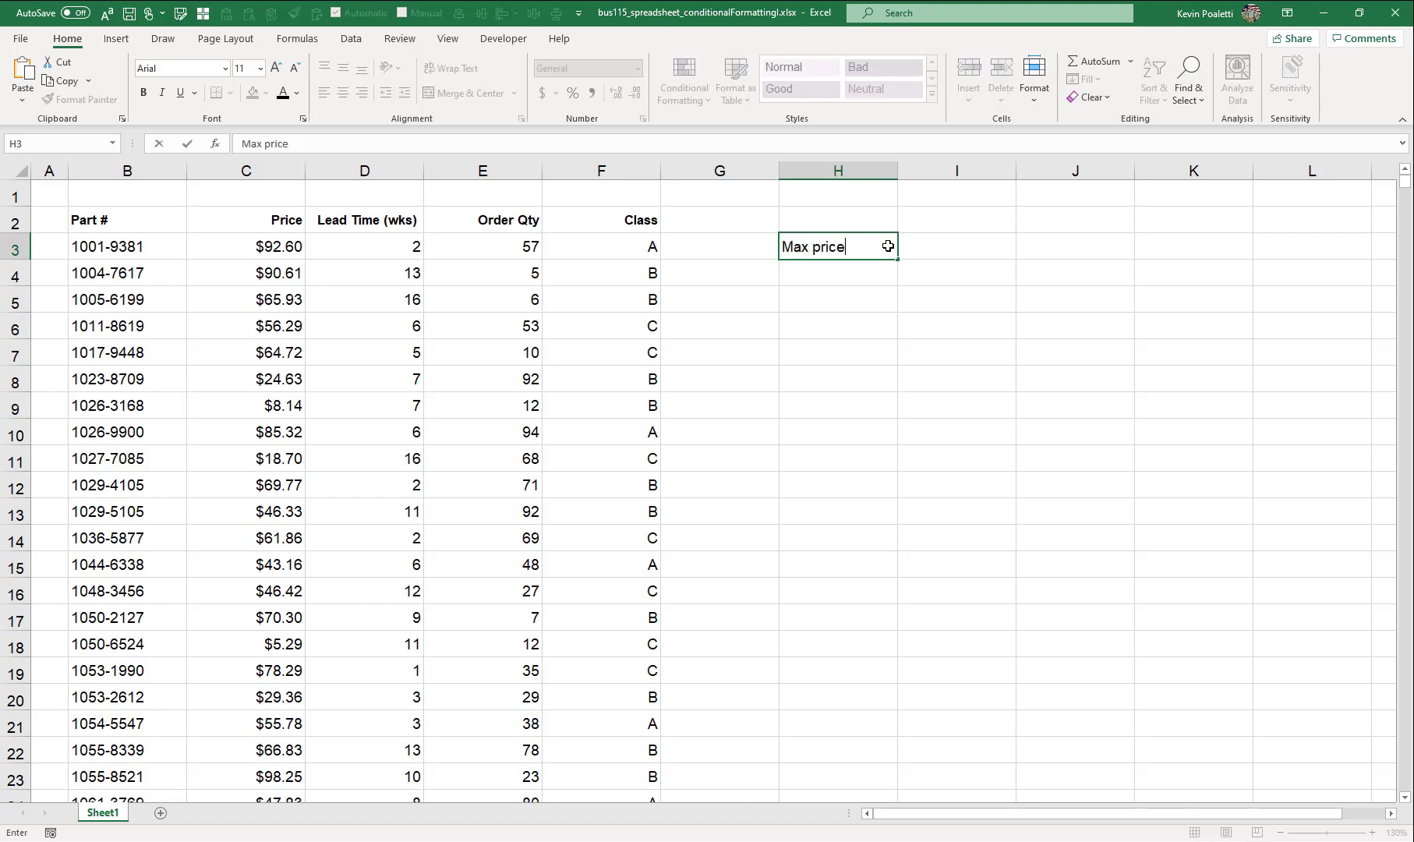
type("ax price")
key("Tab")
Apply the Input cell style to I3 and enter $80 as the maximum price.
left_click(931, 93)
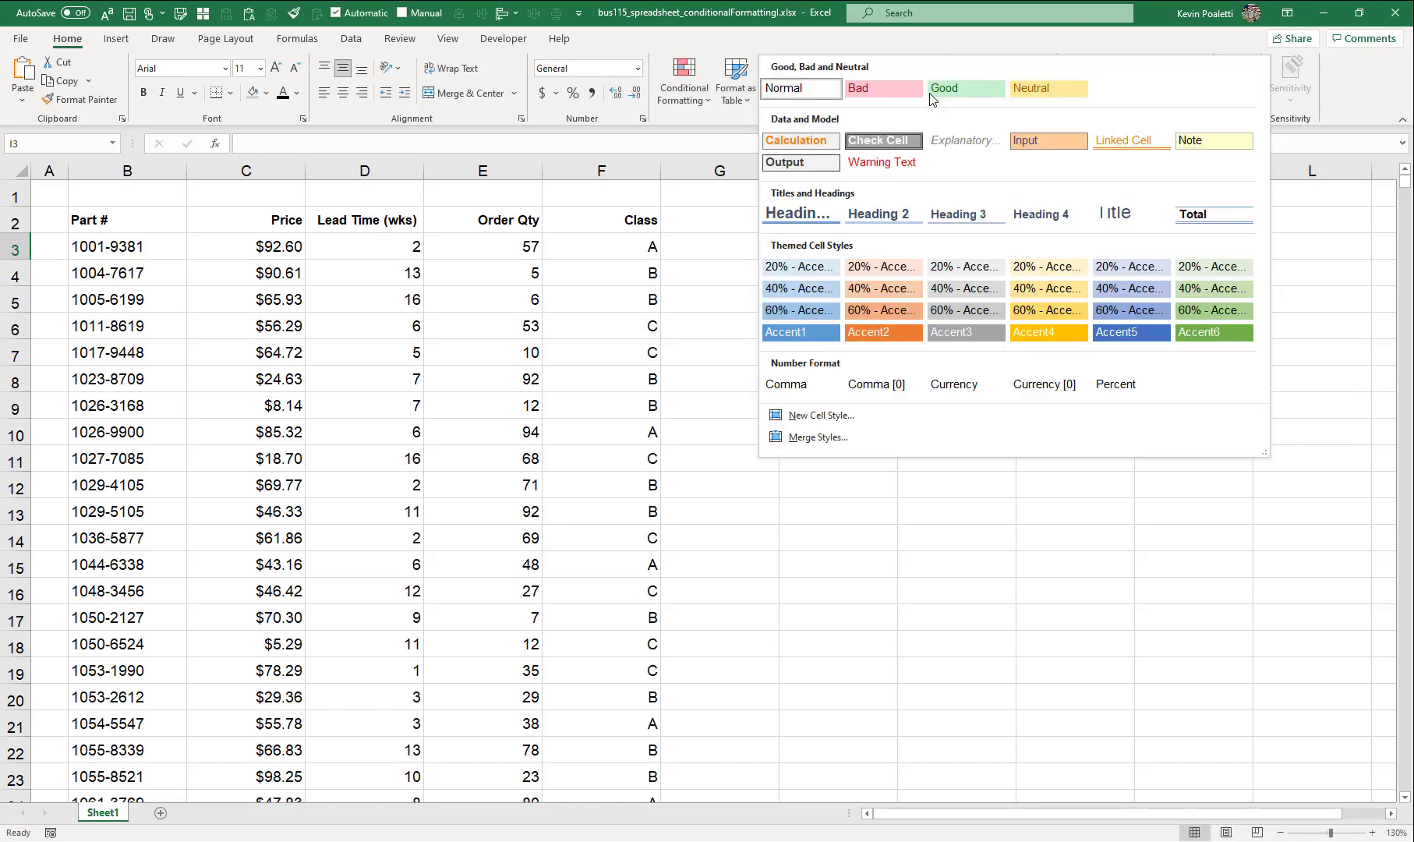
left_click(1021, 147)
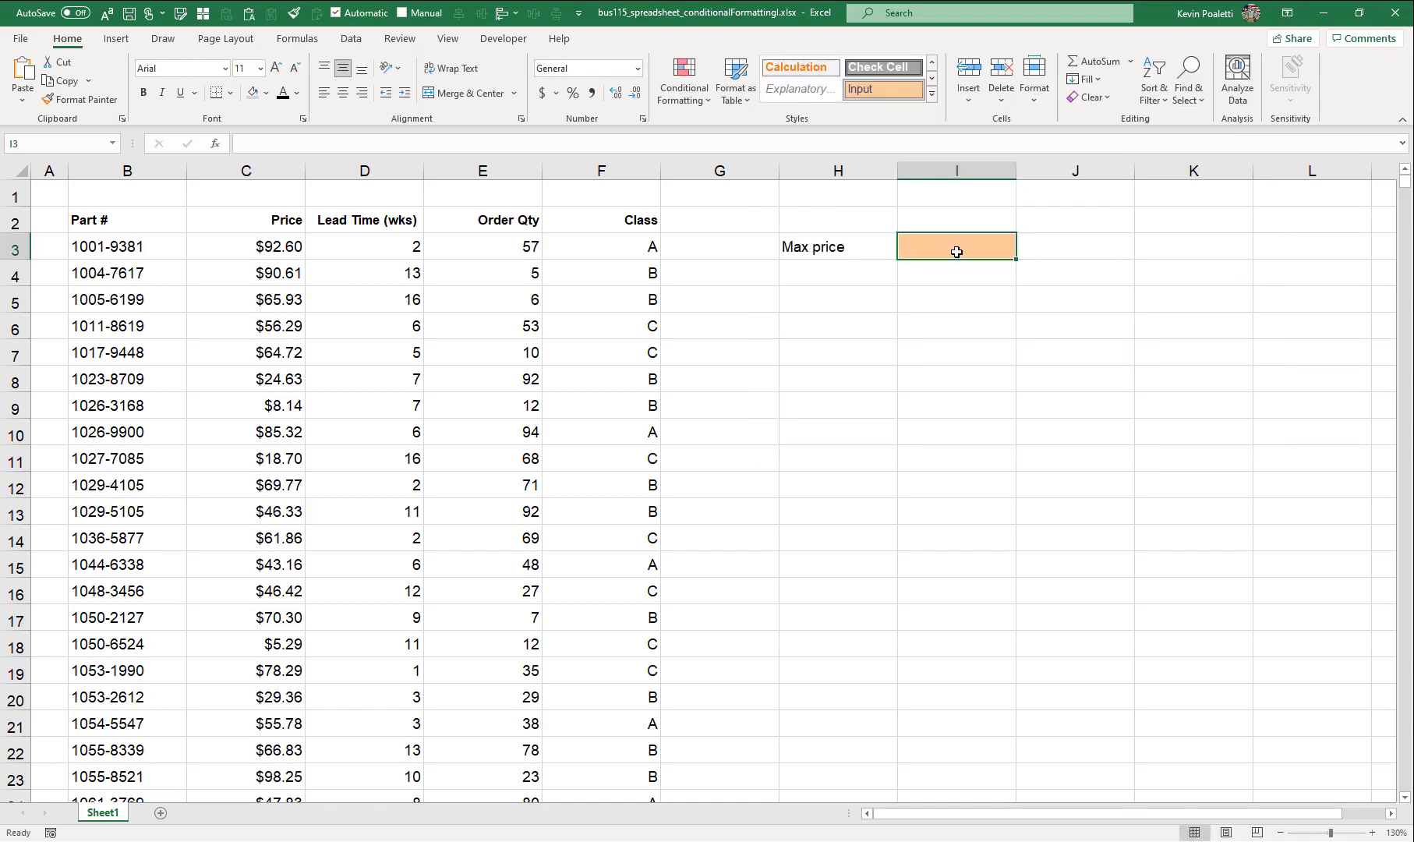
type("$80")
key("Return")
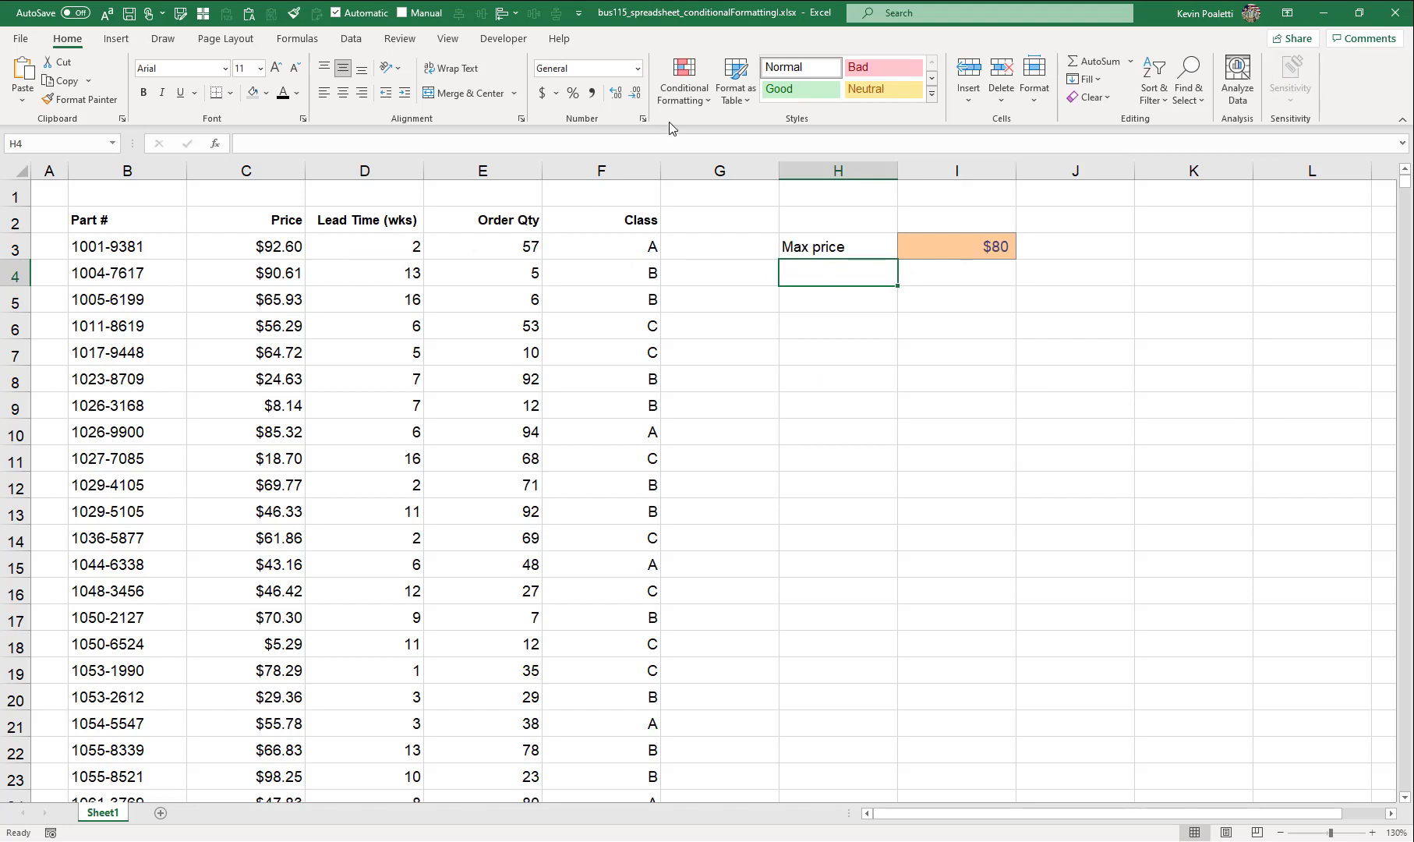
Add a Greater Than conditional formatting rule to H4 that references $I$3, using Light Red Fill with Dark Red Text.
left_click(690, 99)
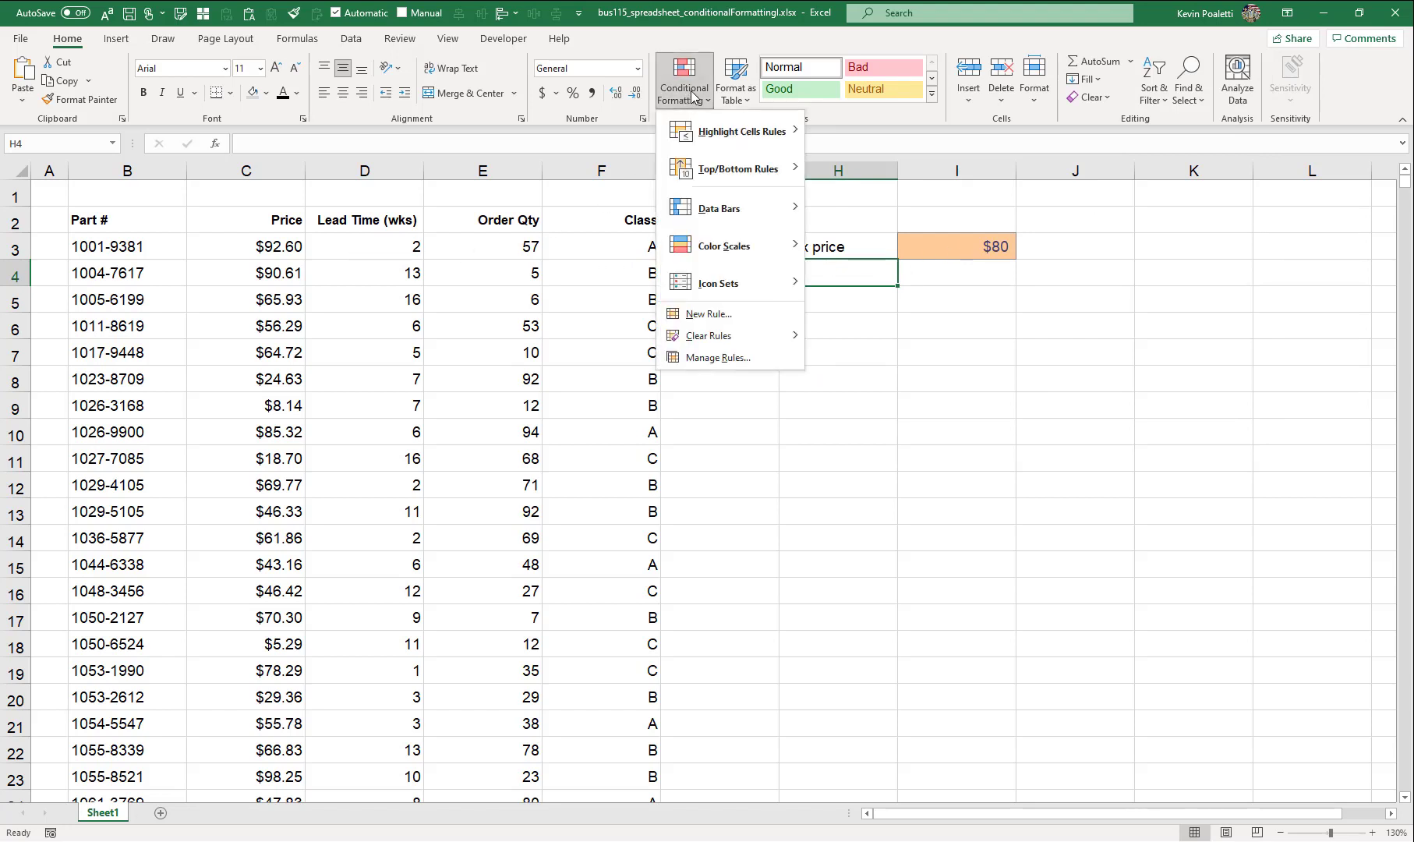
mouse_move(717, 134)
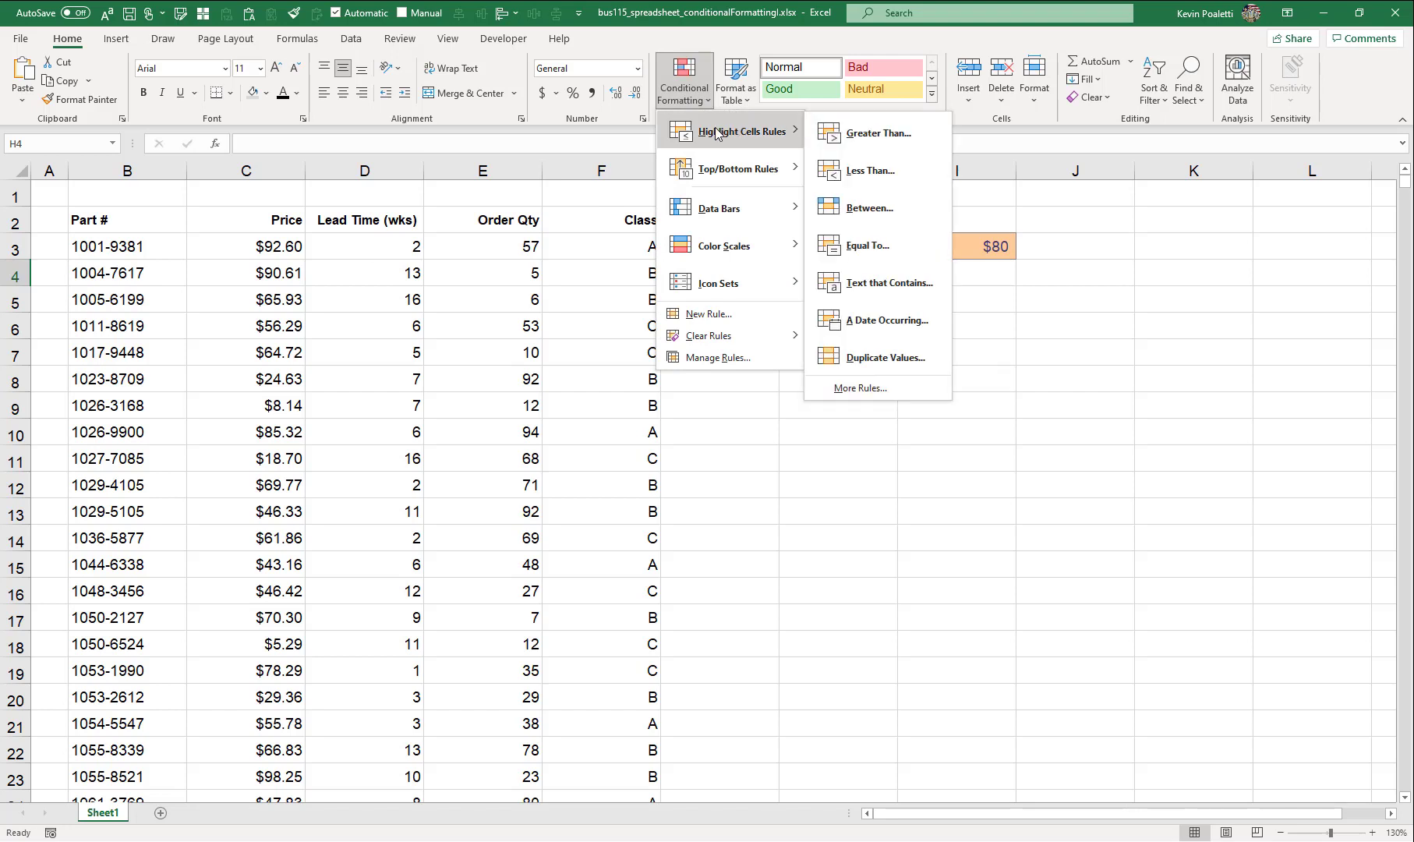
left_click(896, 131)
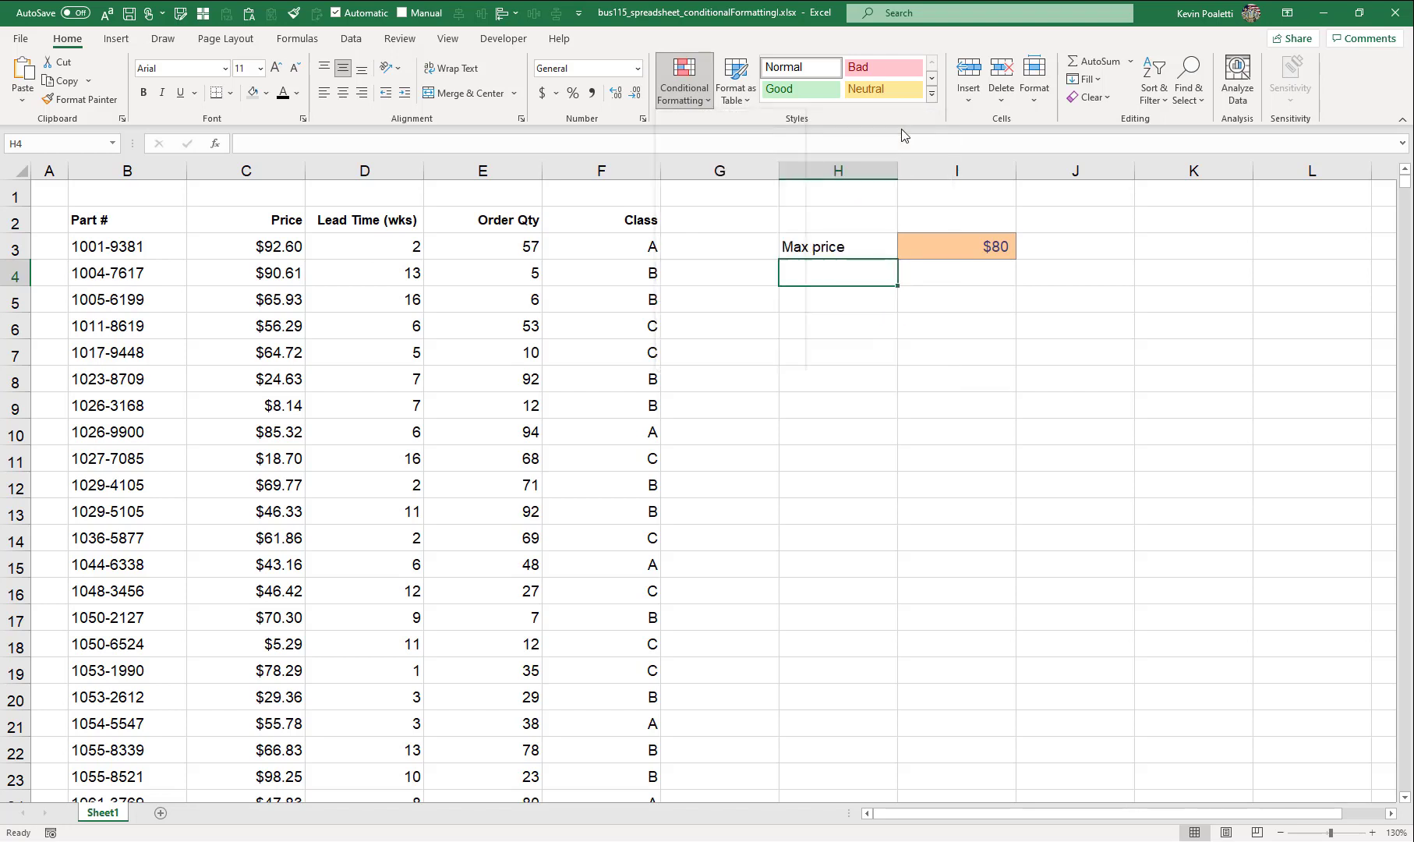
left_click(951, 237)
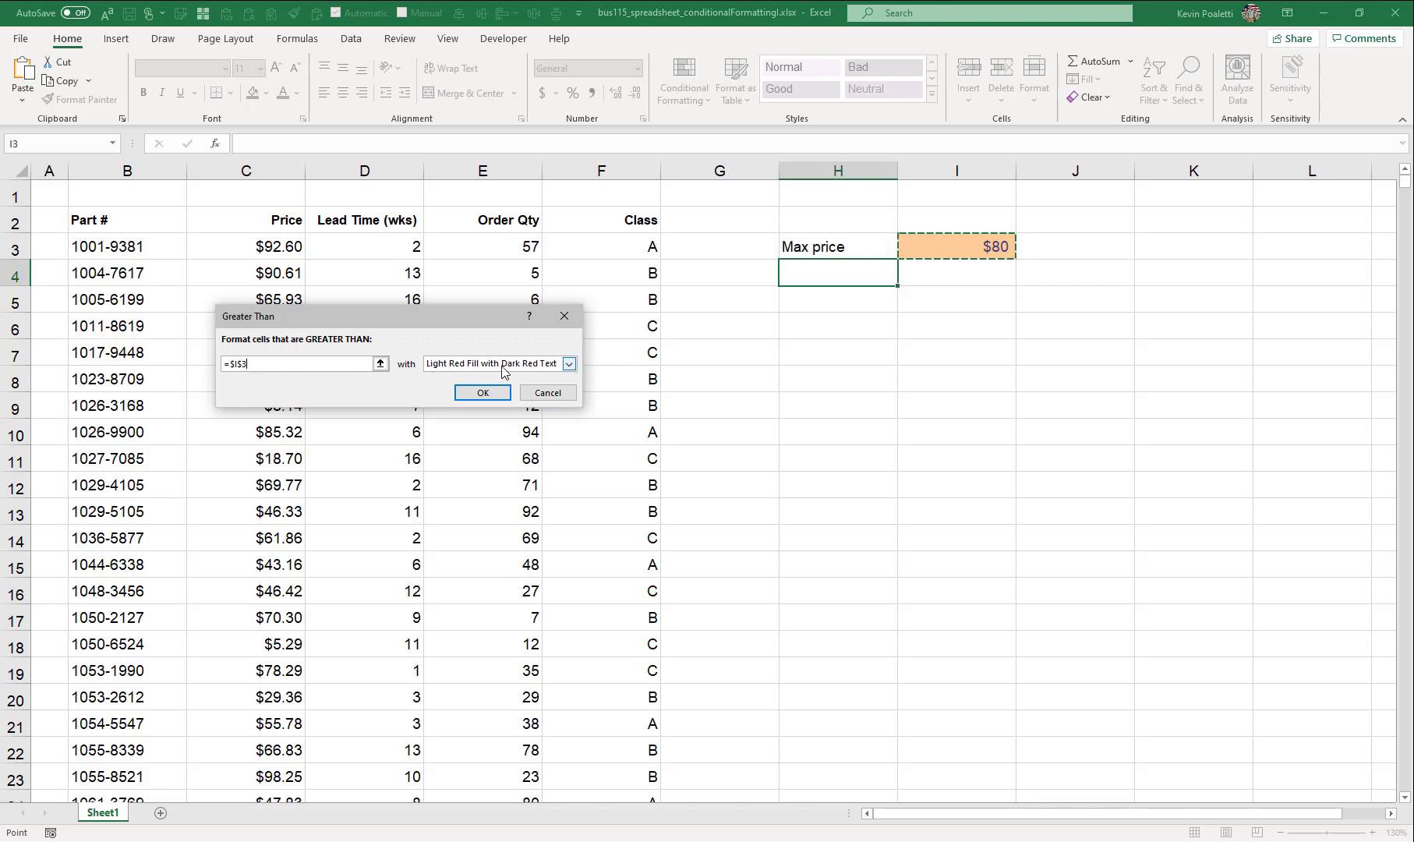
left_click(568, 365)
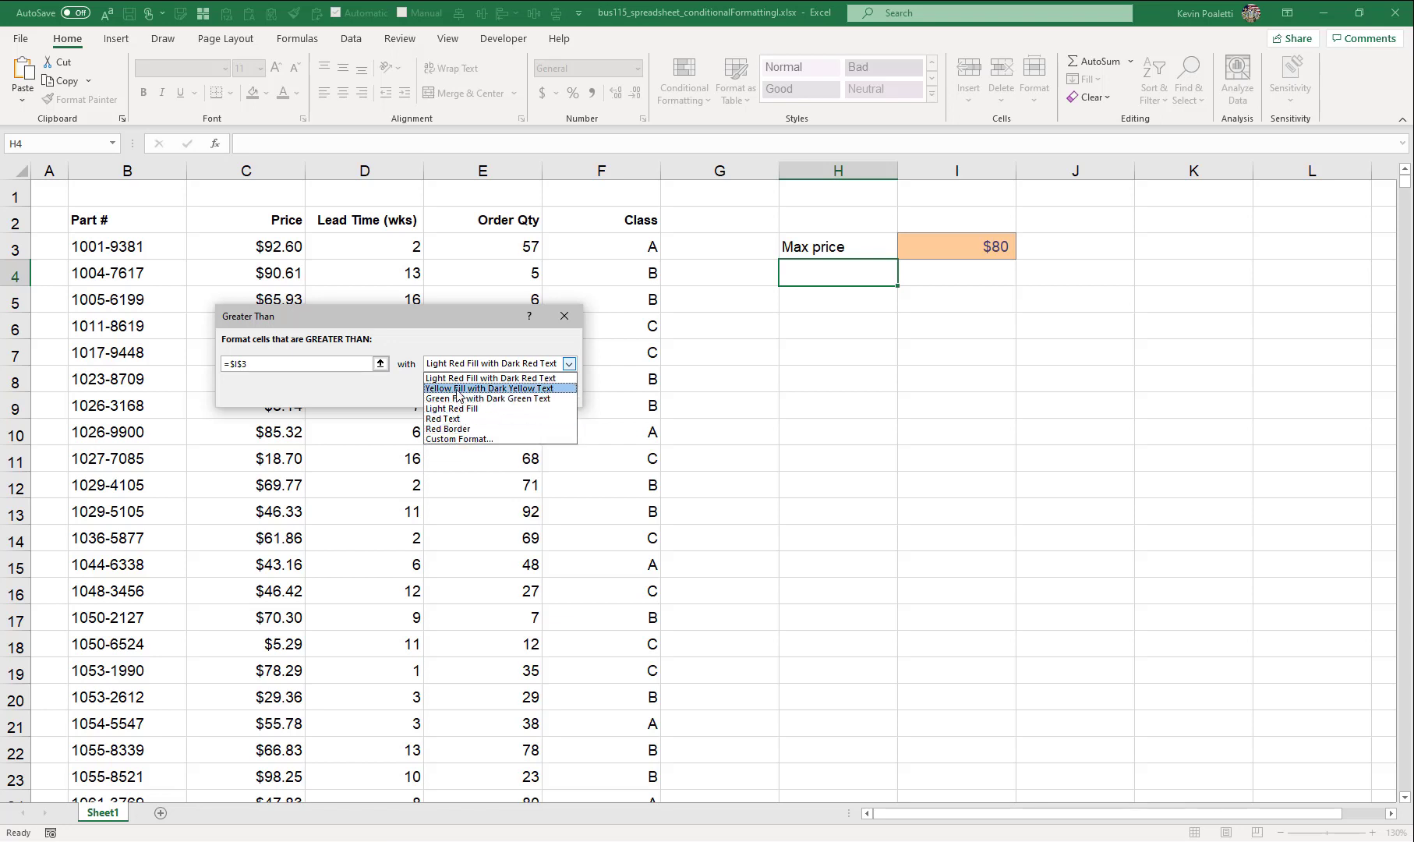
left_click(459, 352)
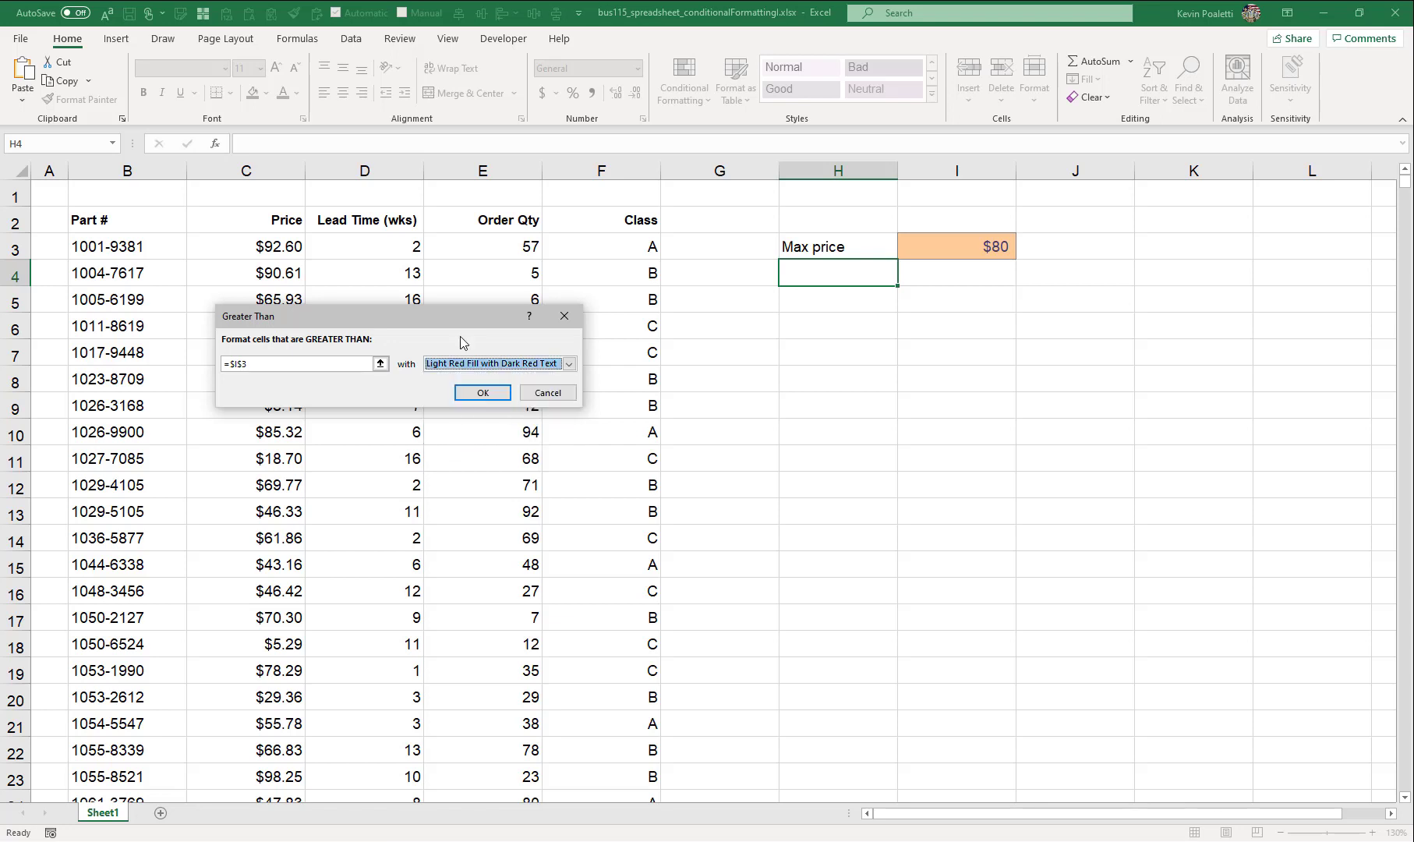
left_click(484, 392)
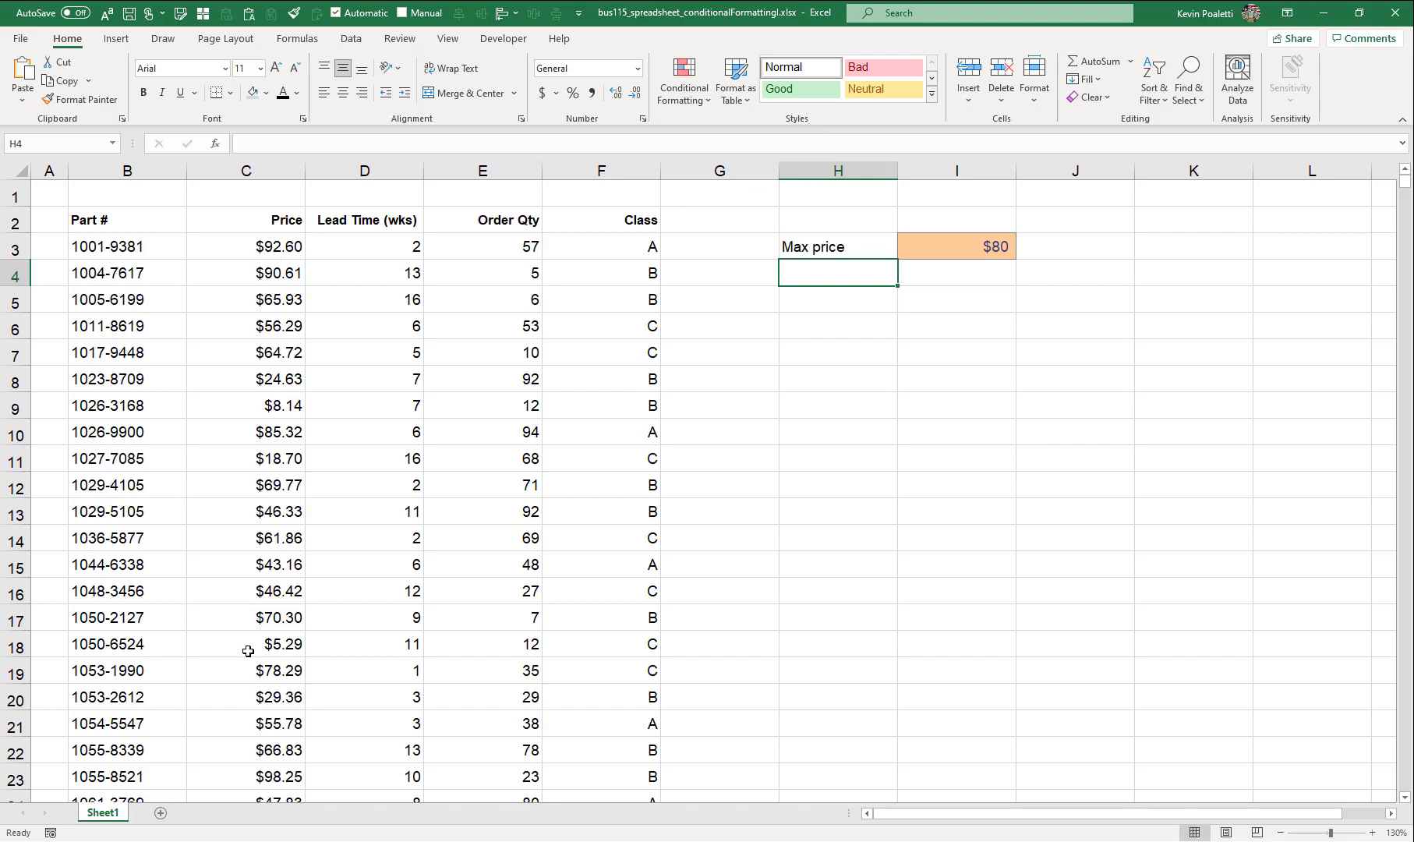
Change the range the Cell Value > $I$3 formatting rule applies to, setting it to the prices in $C$3:$C$27.
left_click(699, 107)
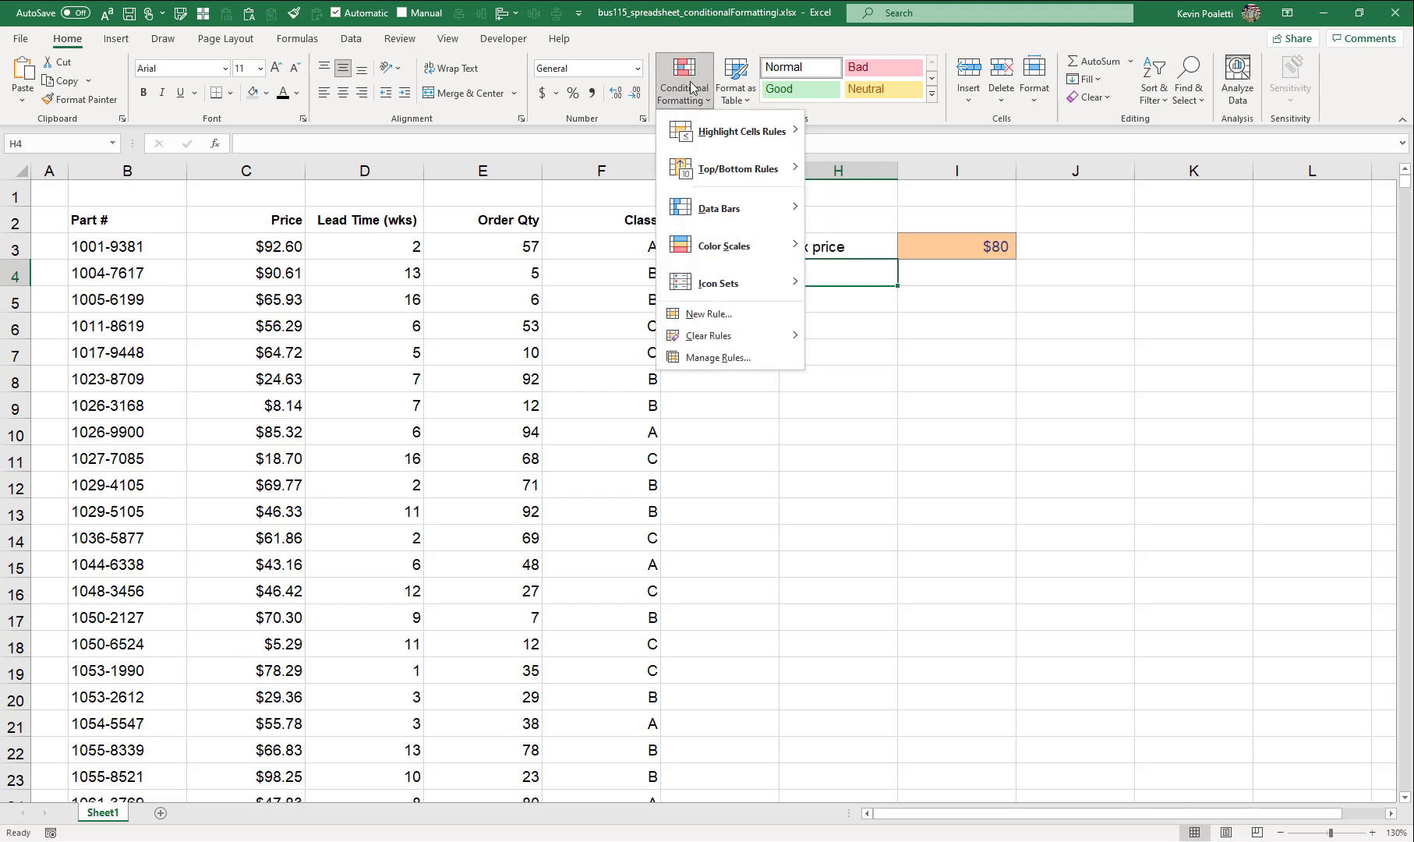
mouse_move(696, 119)
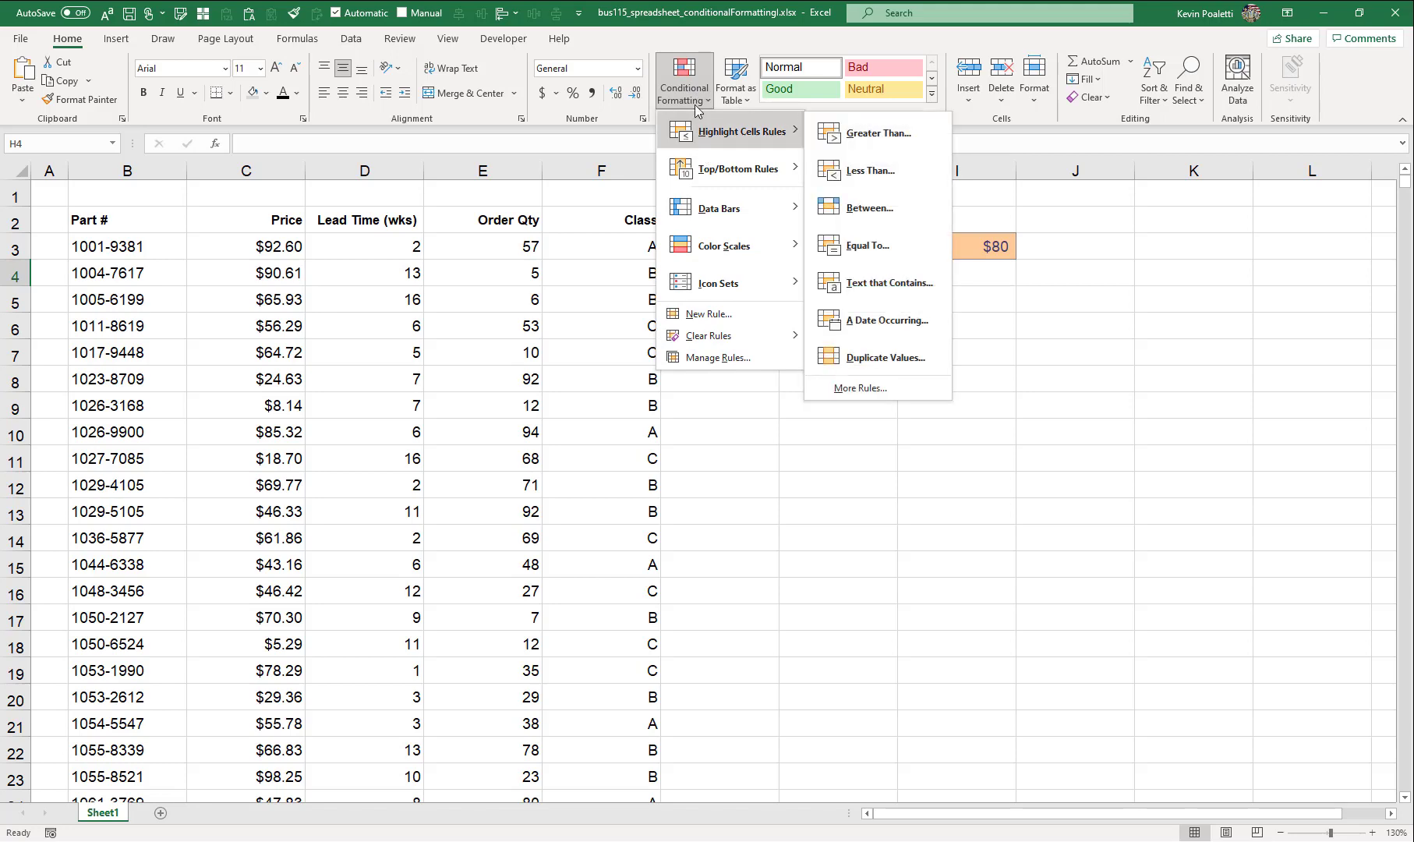
left_click(704, 357)
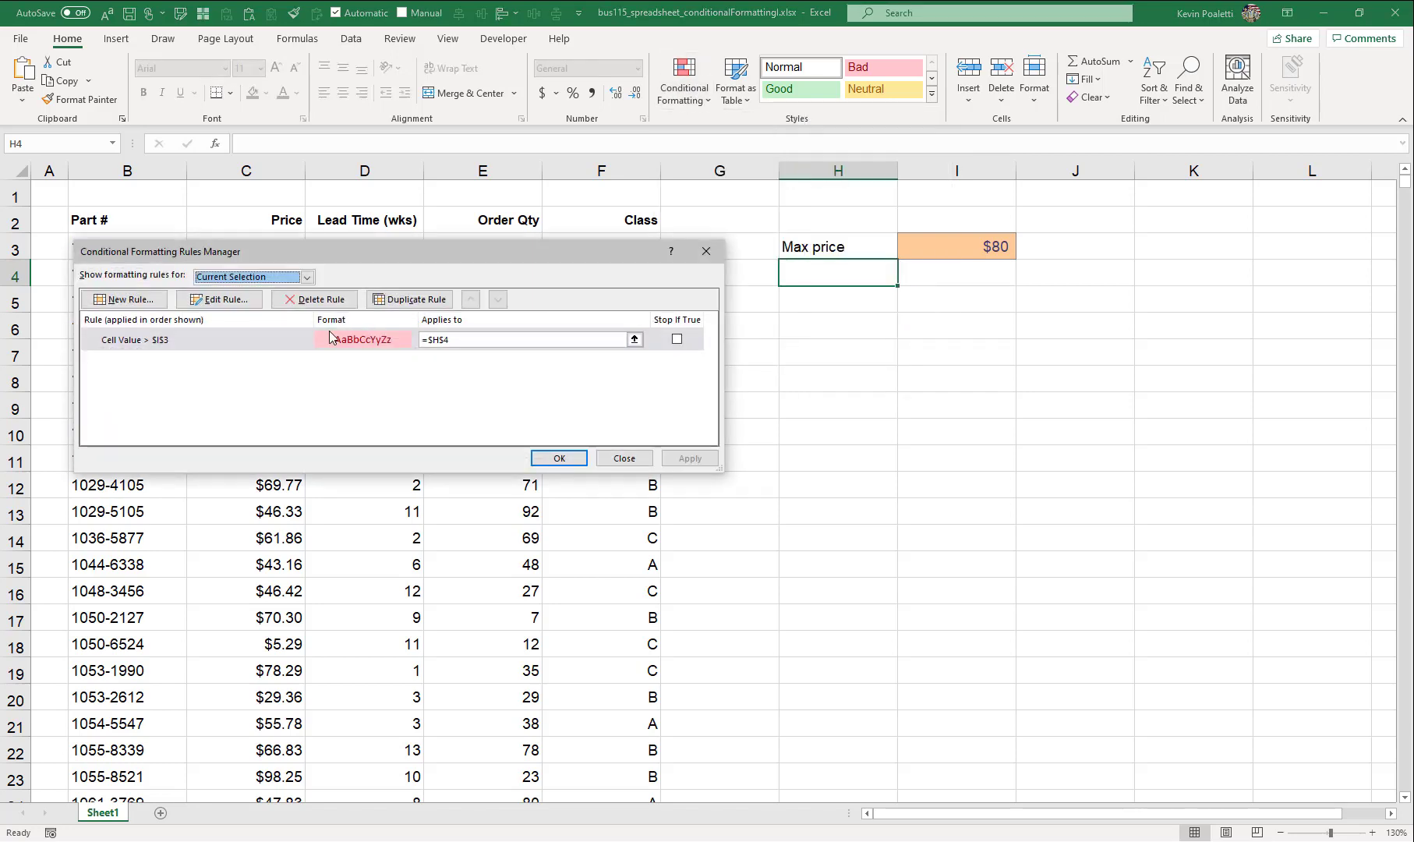
left_click(240, 343)
left_click_drag(451, 339, 422, 336)
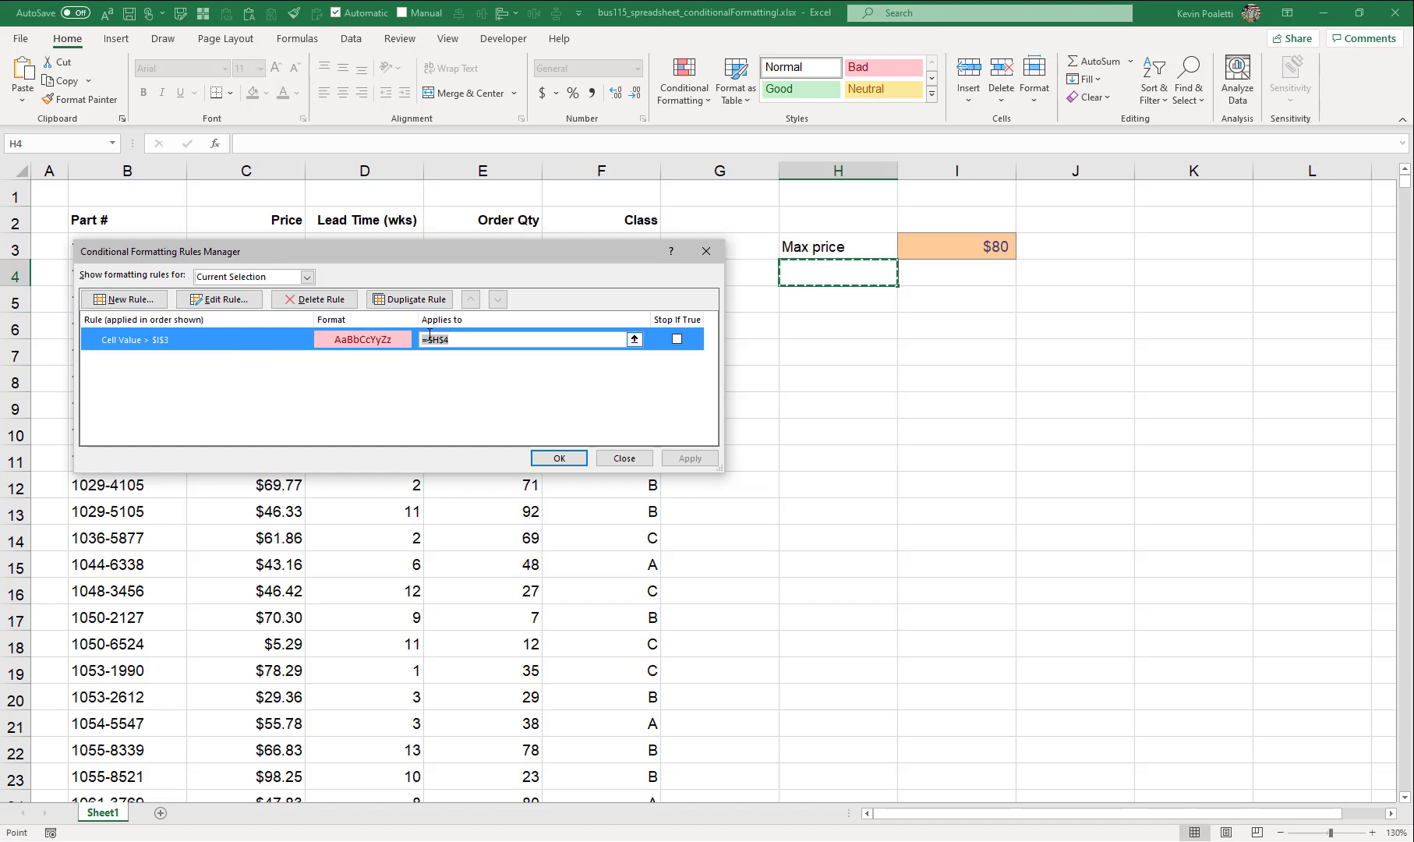
left_click(634, 339)
left_click_drag(530, 240, 573, 173)
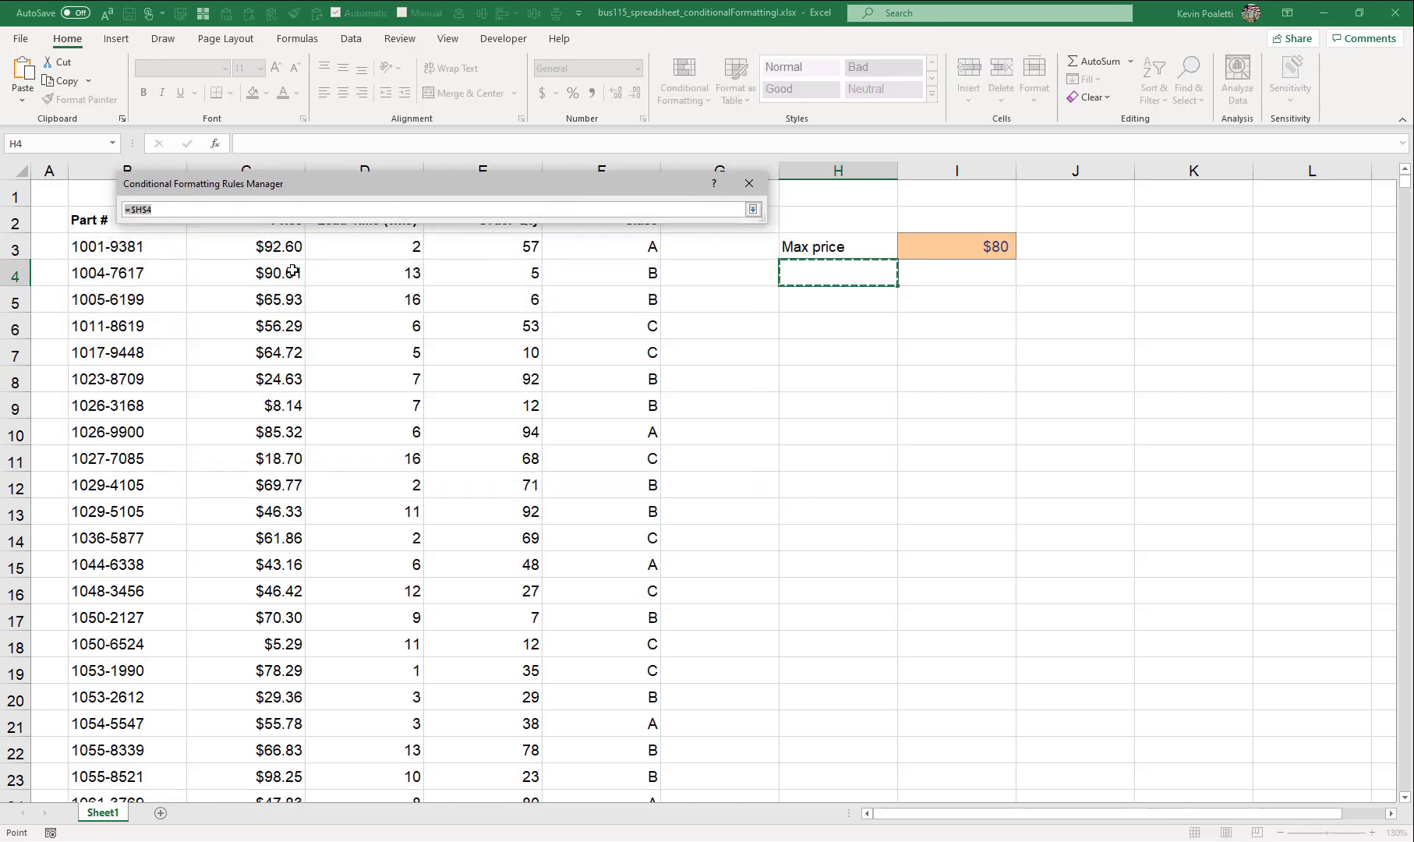
left_click(287, 246)
key("ctrl+shift+Down")
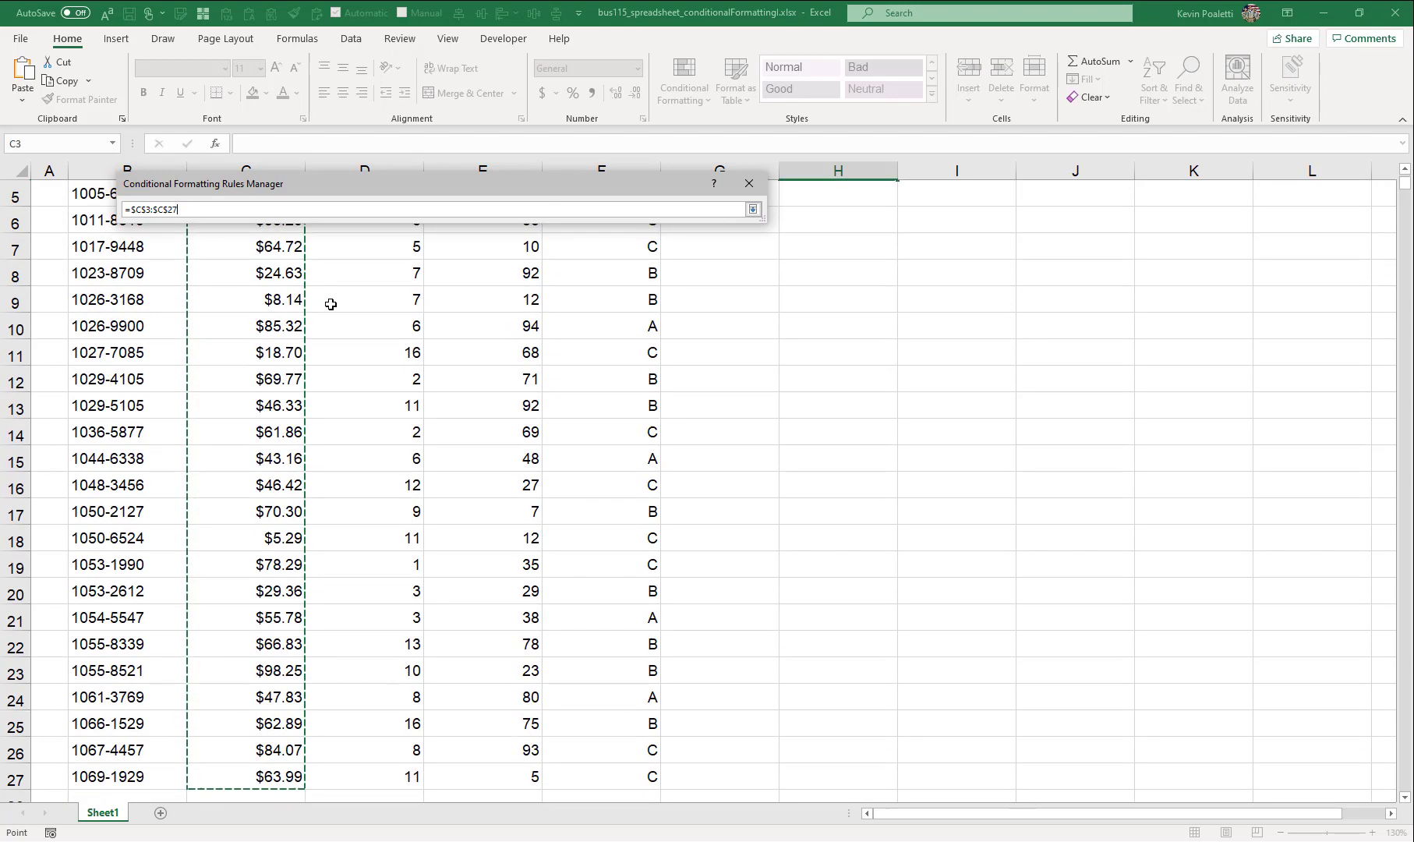
left_click(753, 209)
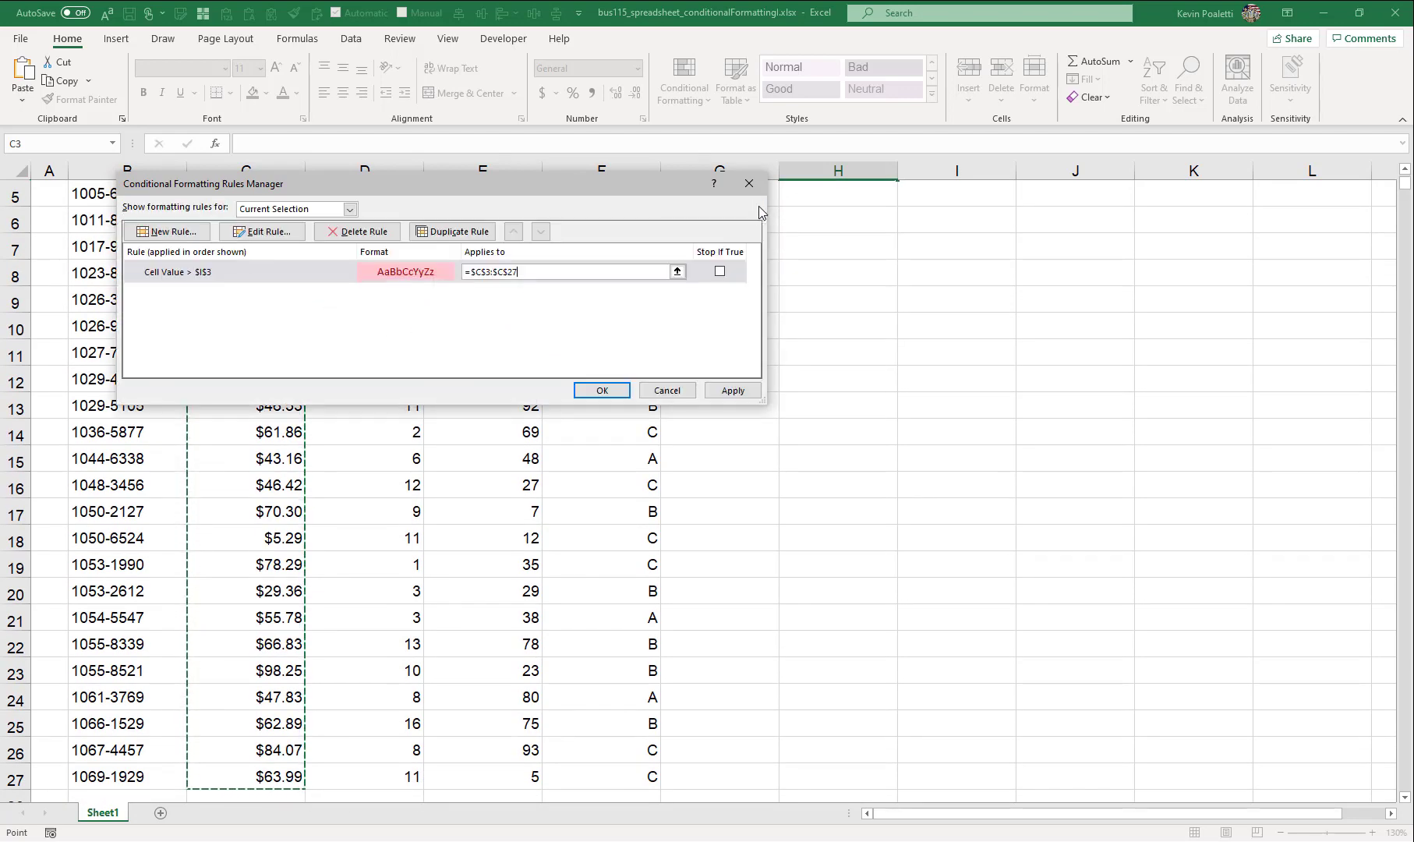
left_click(621, 389)
scroll(343, 491, "up", 2)
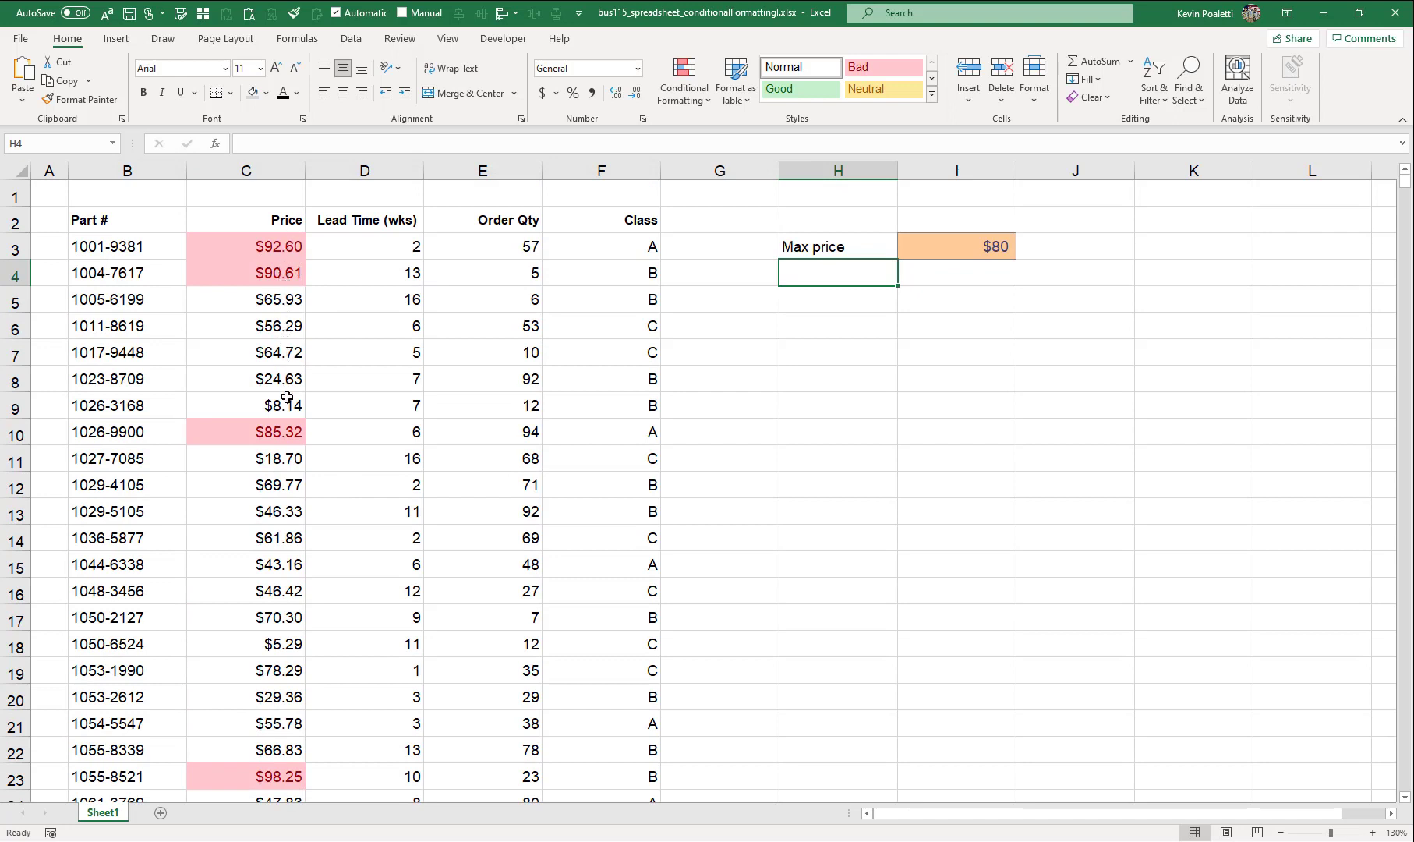
Check the highlighted prices, and set the maximum price in I3 to $50 to test the rule.
left_click(1000, 241)
scroll(234, 574, "down", 4)
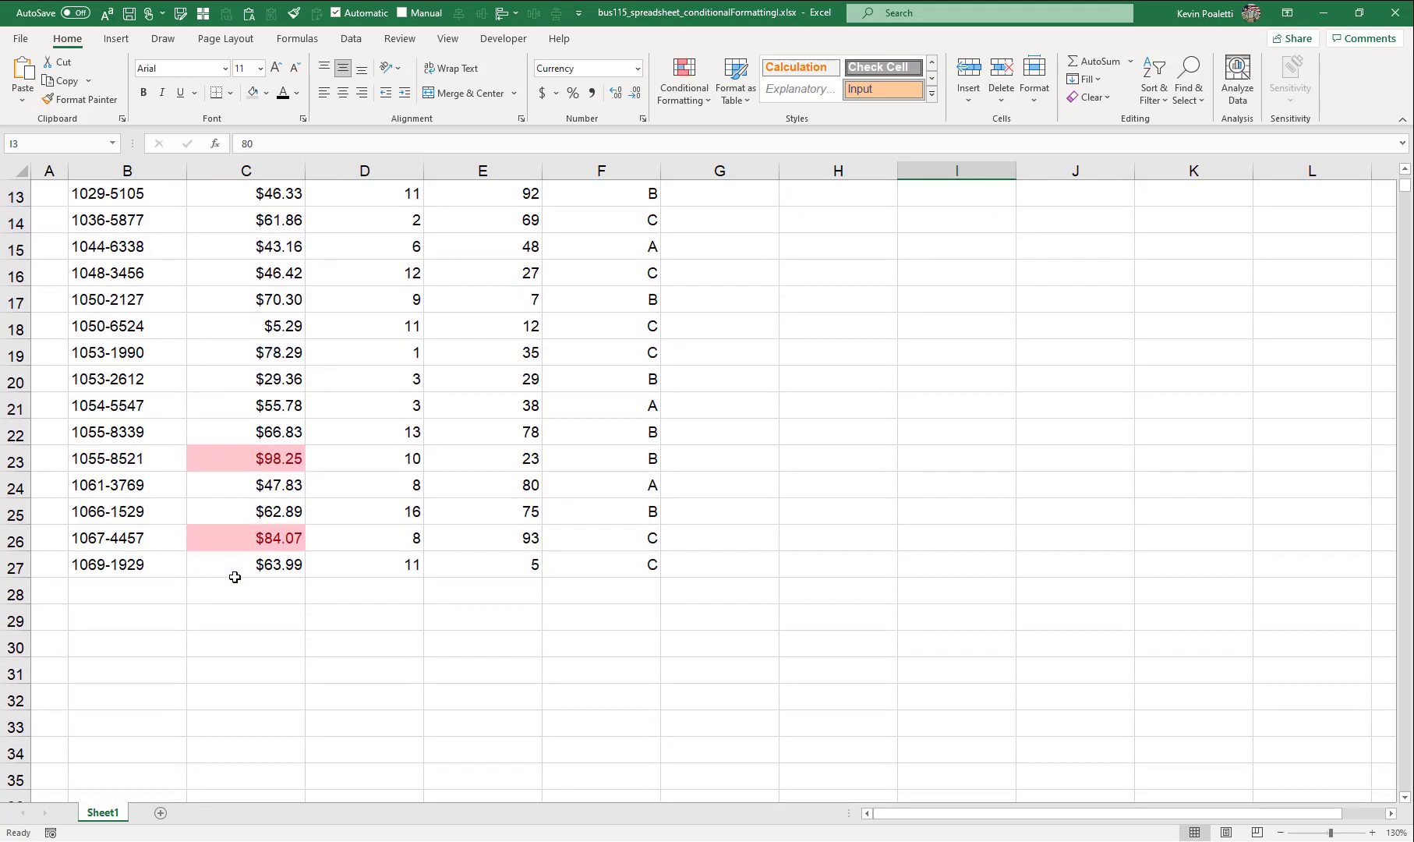
scroll(234, 575, "up", 4)
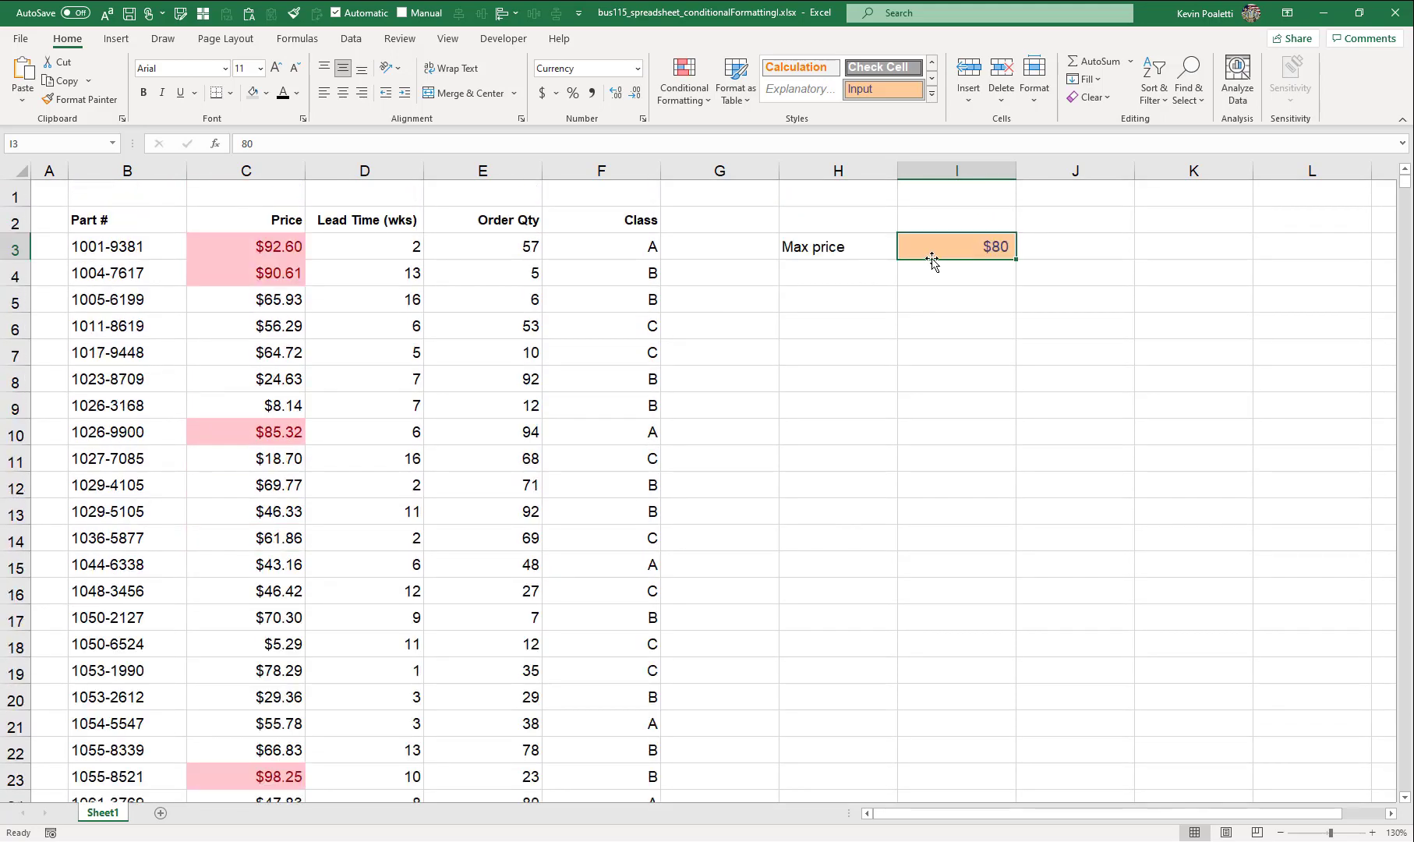
type("50")
key("Return")
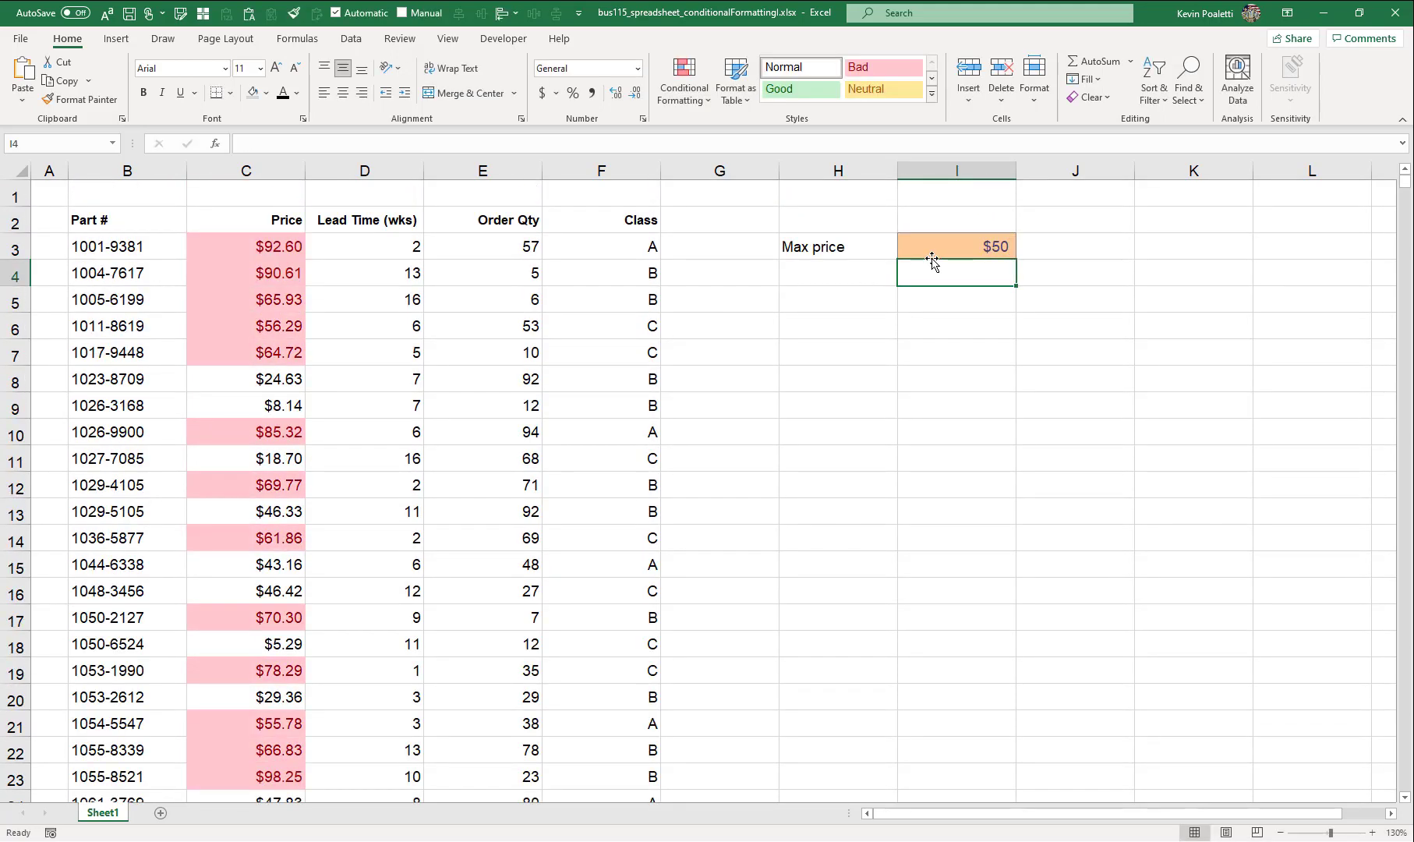
Set the maximum price in I3 to $90 and check the highlighting down the Price column.
key("Up")
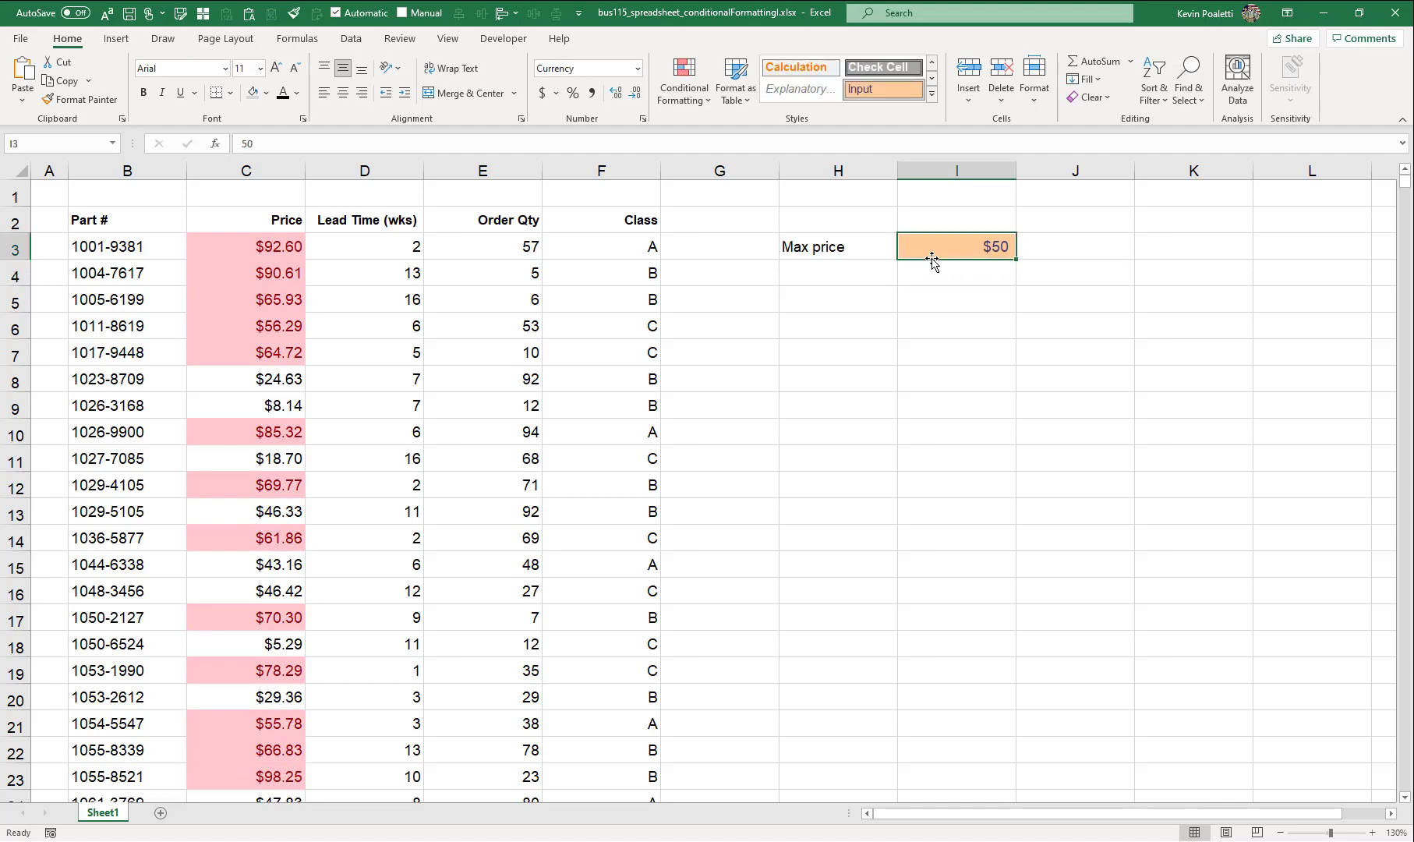
type("90")
key("Return")
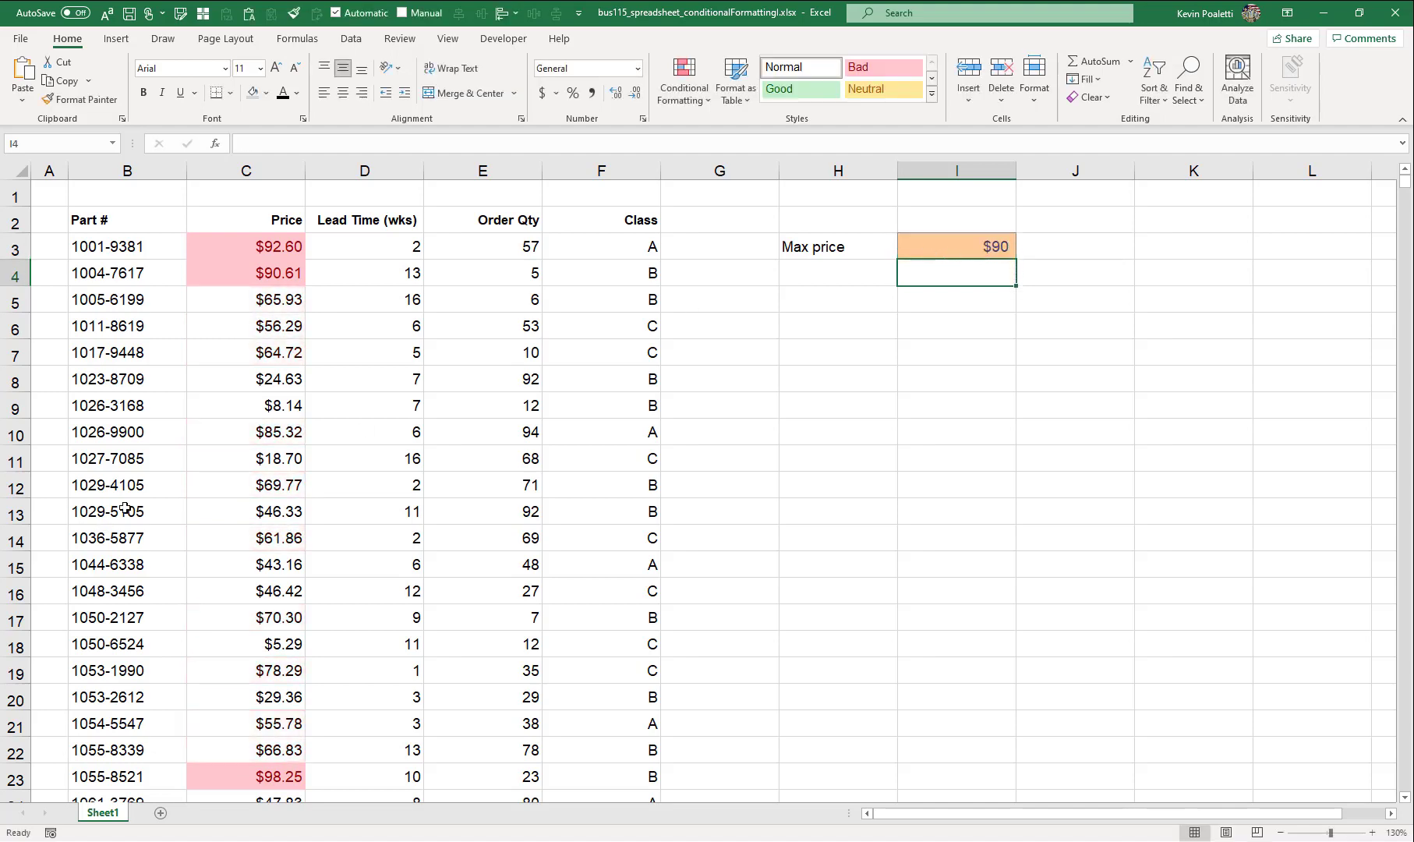
scroll(222, 479, "down", 3)
scroll(226, 477, "up", 3)
left_click(970, 245)
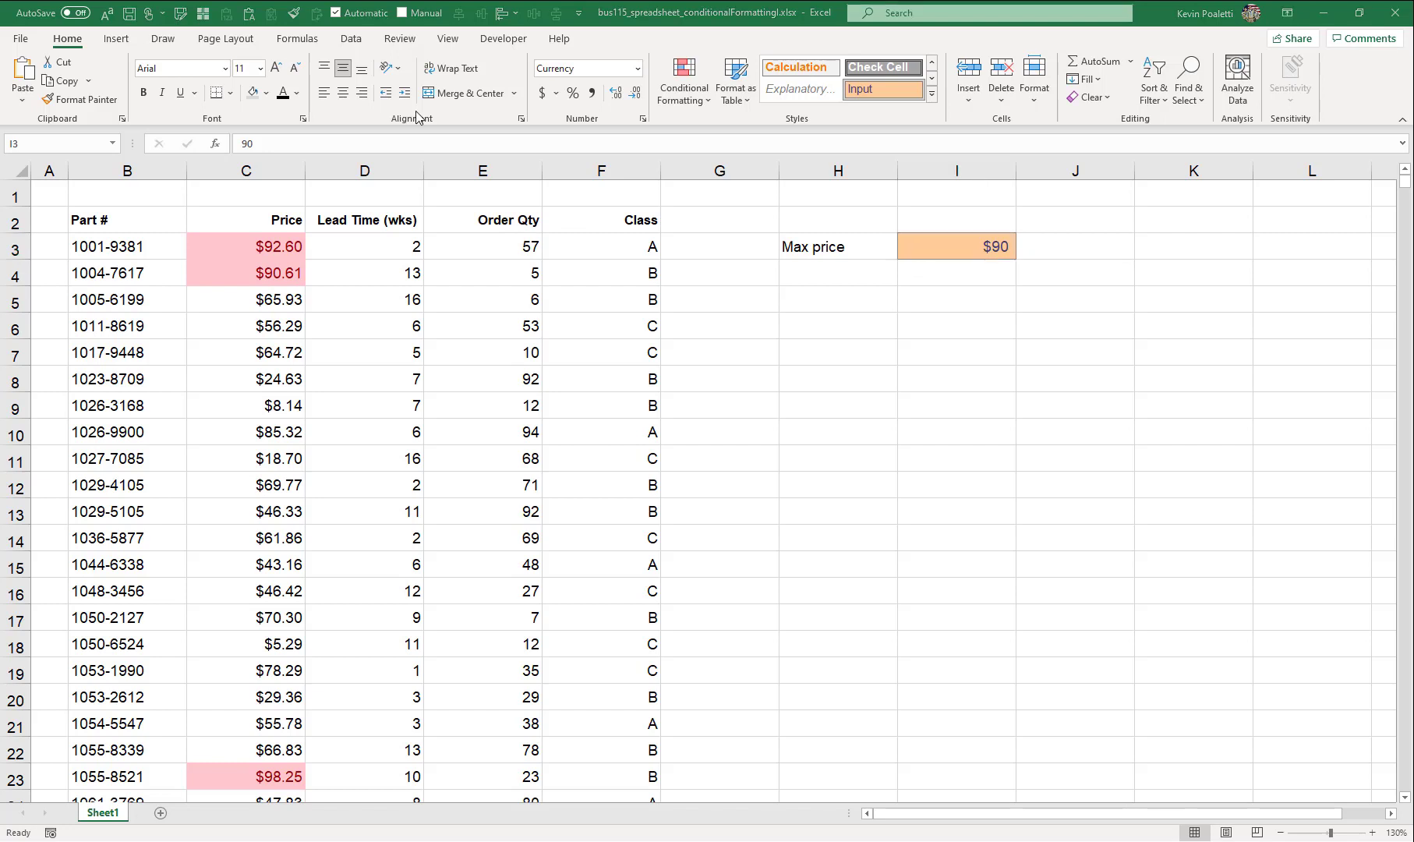
Enter the label "Min price" in cell H4.
left_click(831, 266)
type("Min")
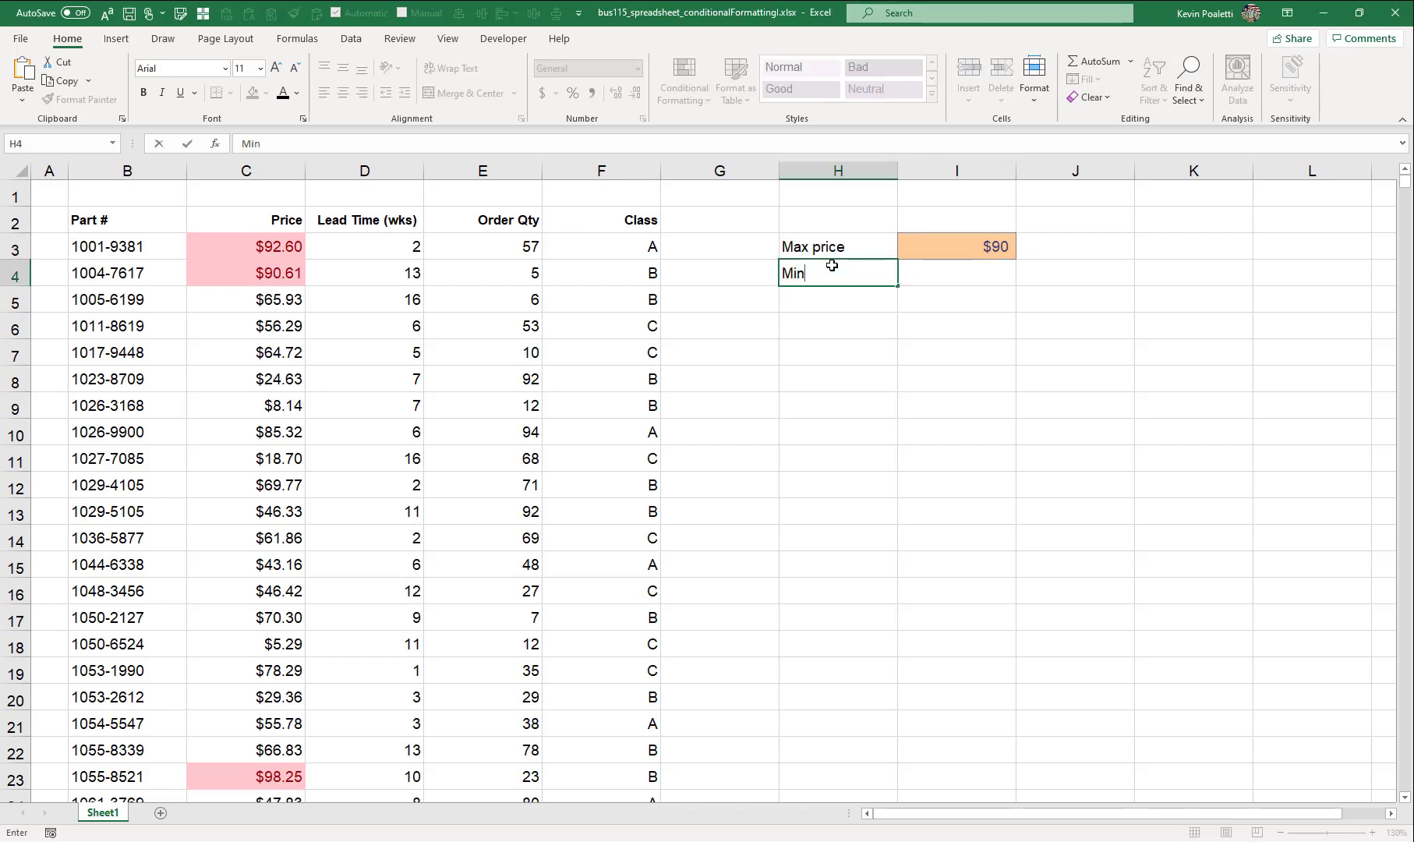
type(" price")
key("Tab")
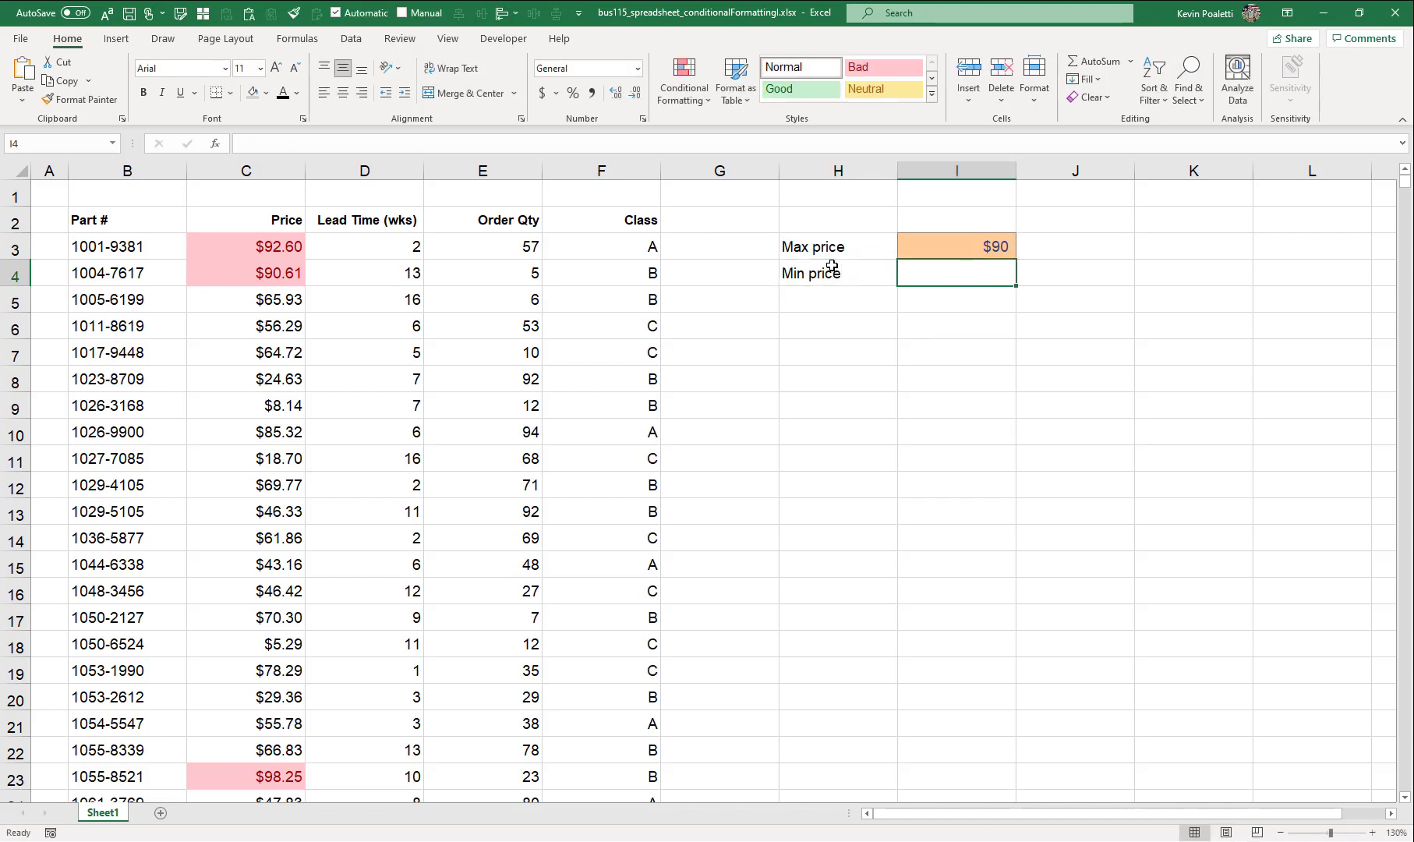
Copy the maximum price cell I3 with its formatting into I4, and set the minimum price to $40.
left_click(931, 244)
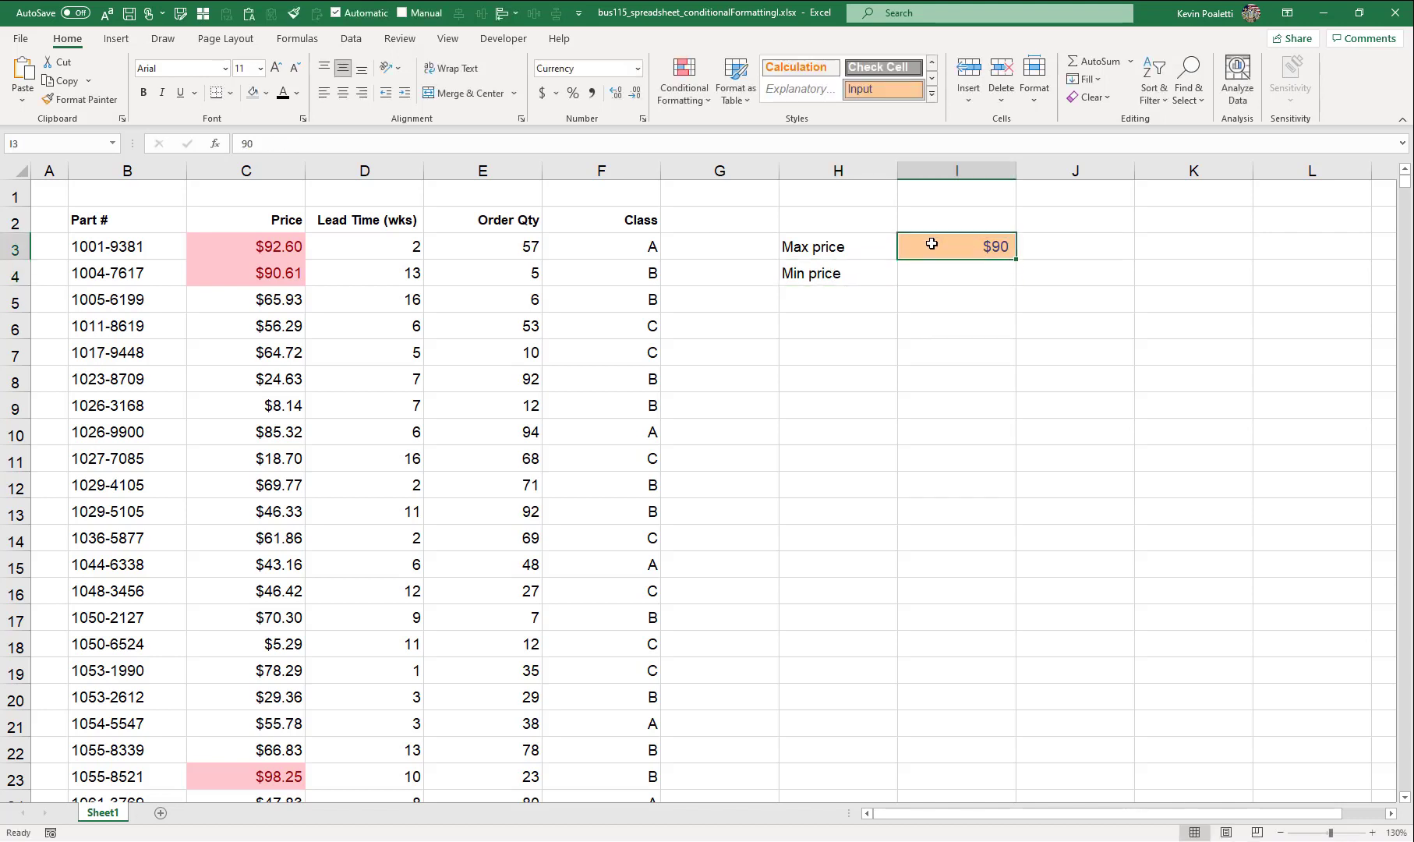
key("ctrl+c")
key("Down")
key("ctrl+v")
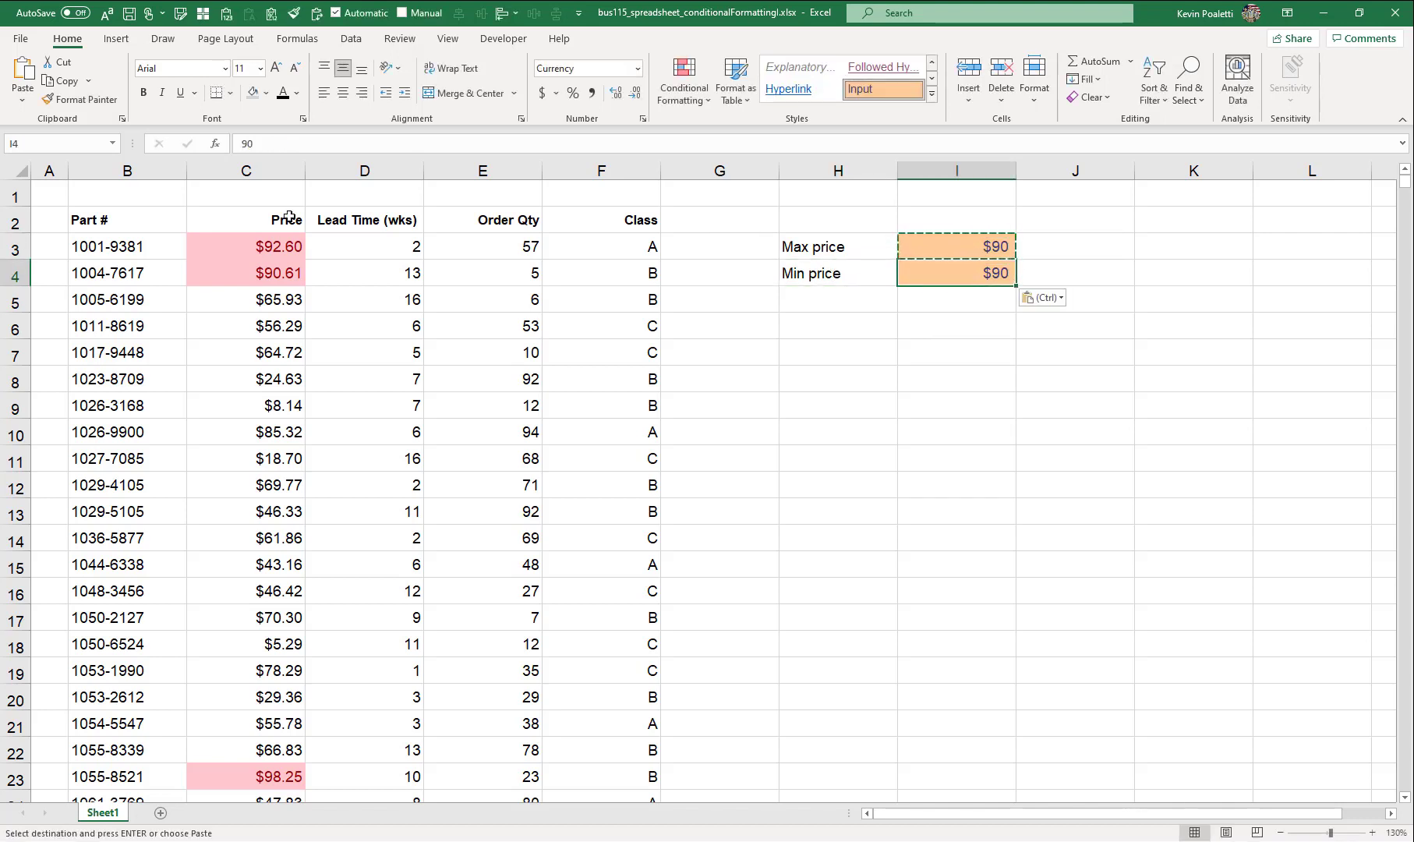
type("40")
key("Return")
Start a Less Than highlight rule on the Price values from C3 down, keeping the suggested threshold and choosing a custom format.
left_click(287, 246)
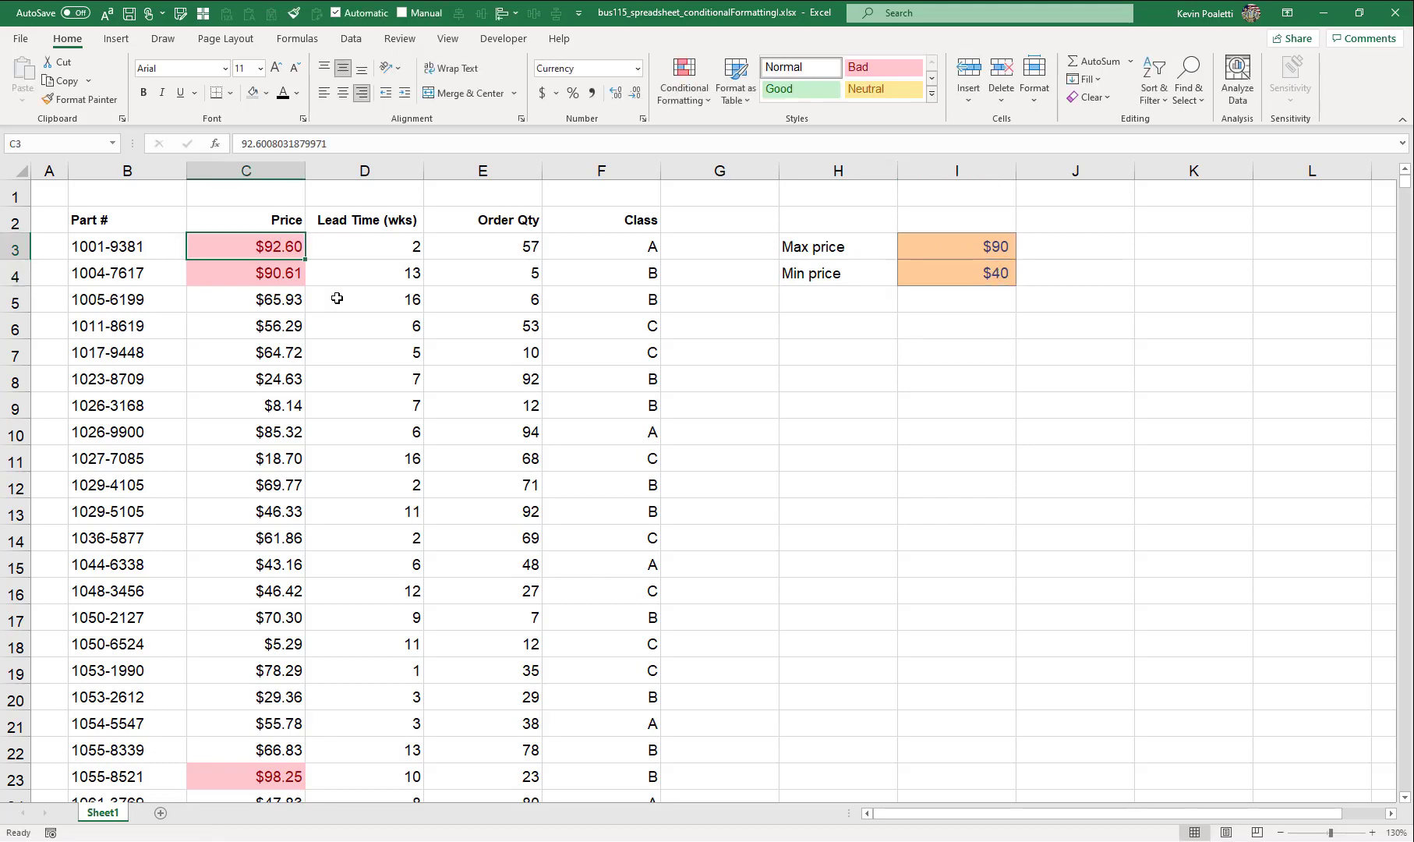
key("ctrl+shift+Down")
scroll(332, 341, "up", 2)
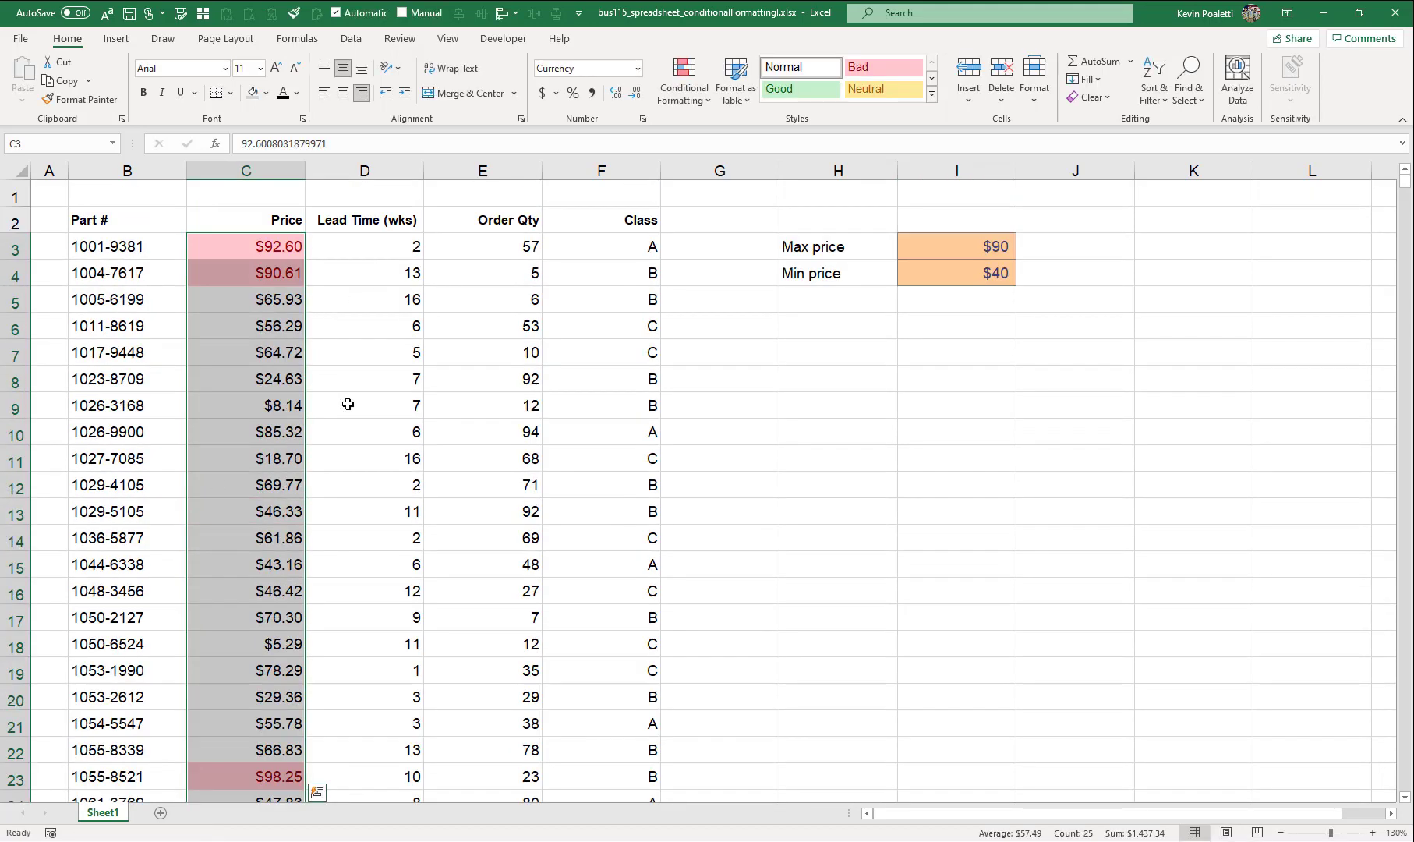
left_click(702, 98)
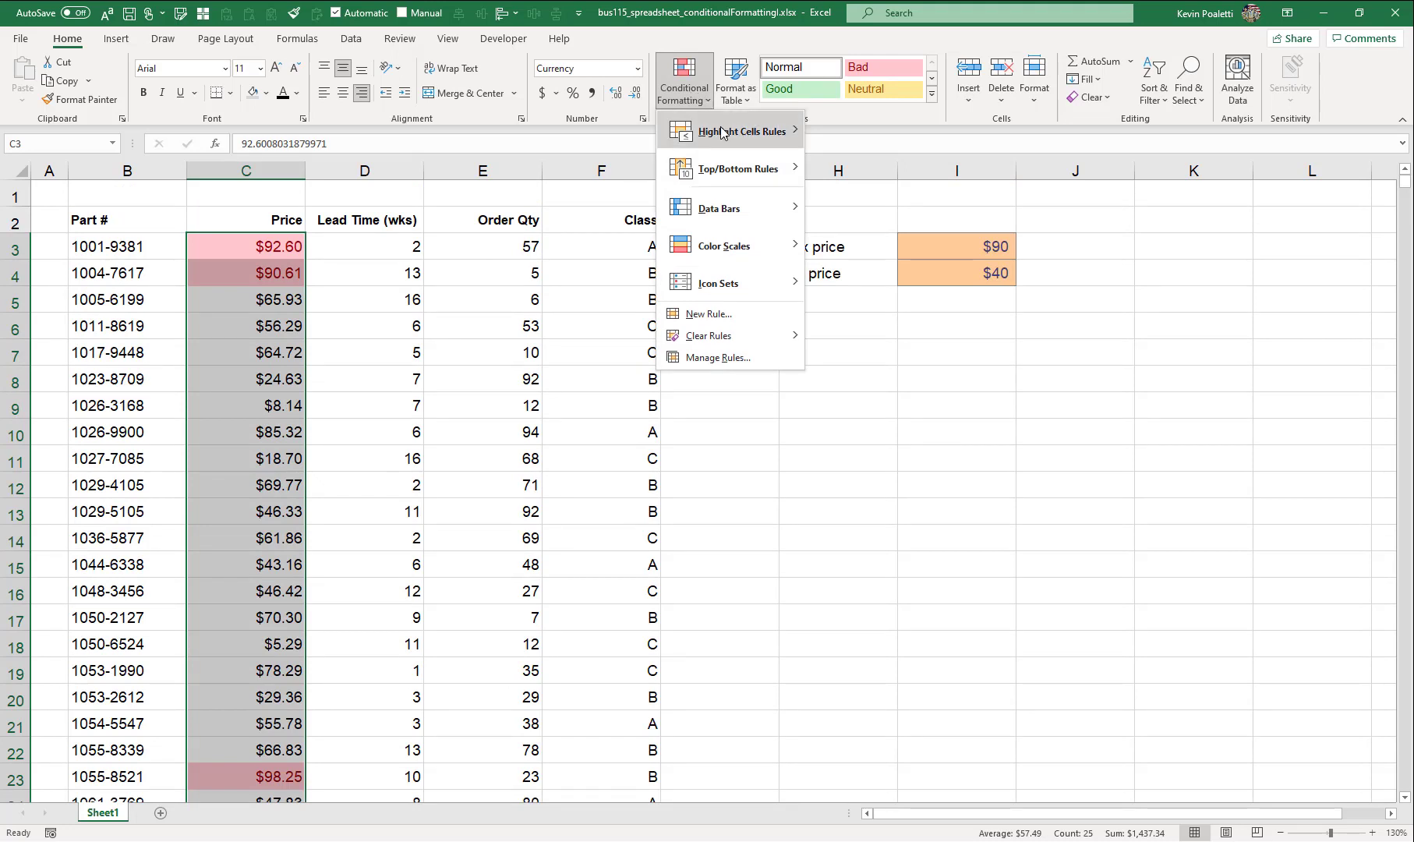
mouse_move(729, 131)
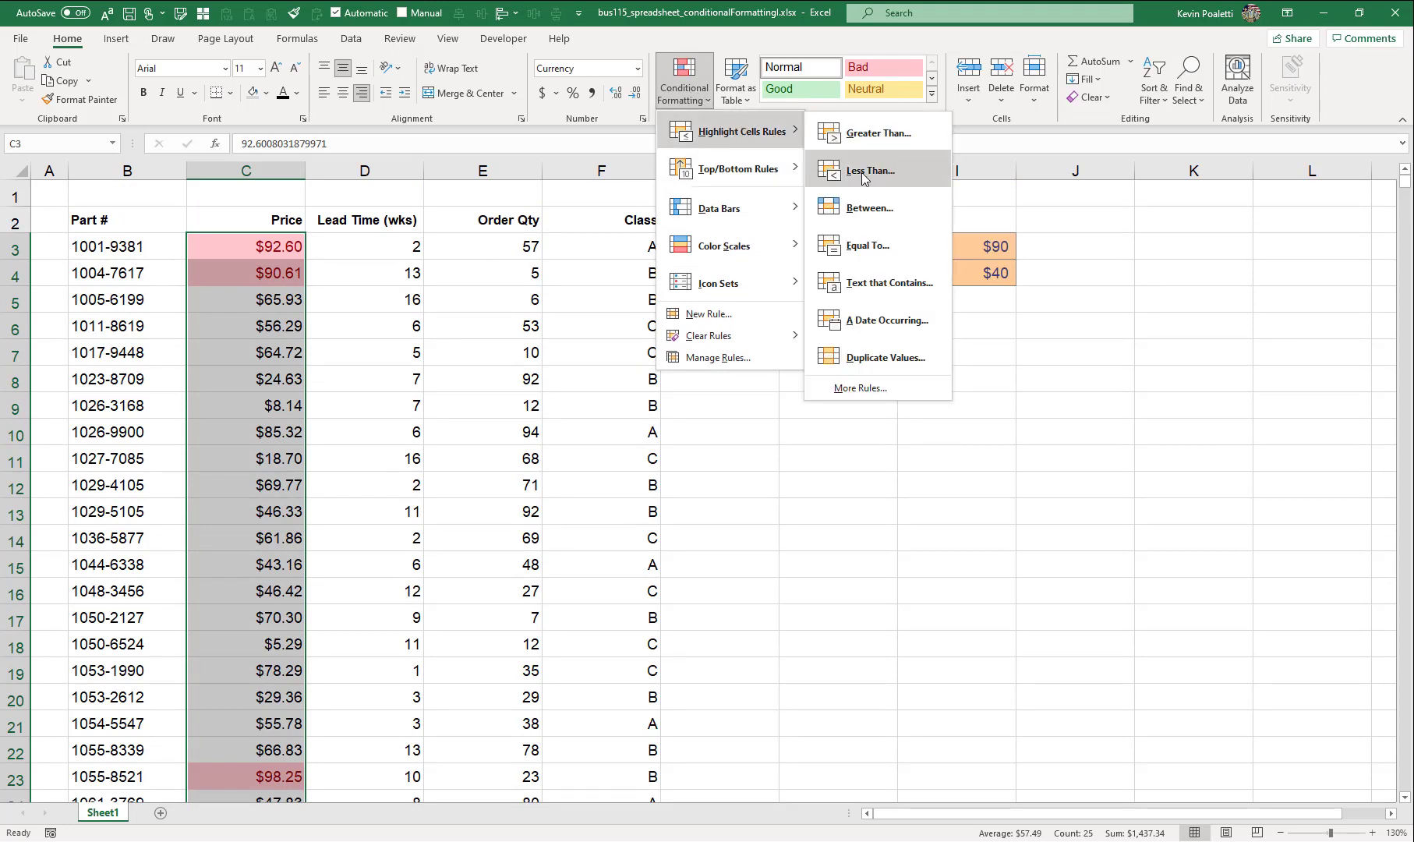
left_click(888, 171)
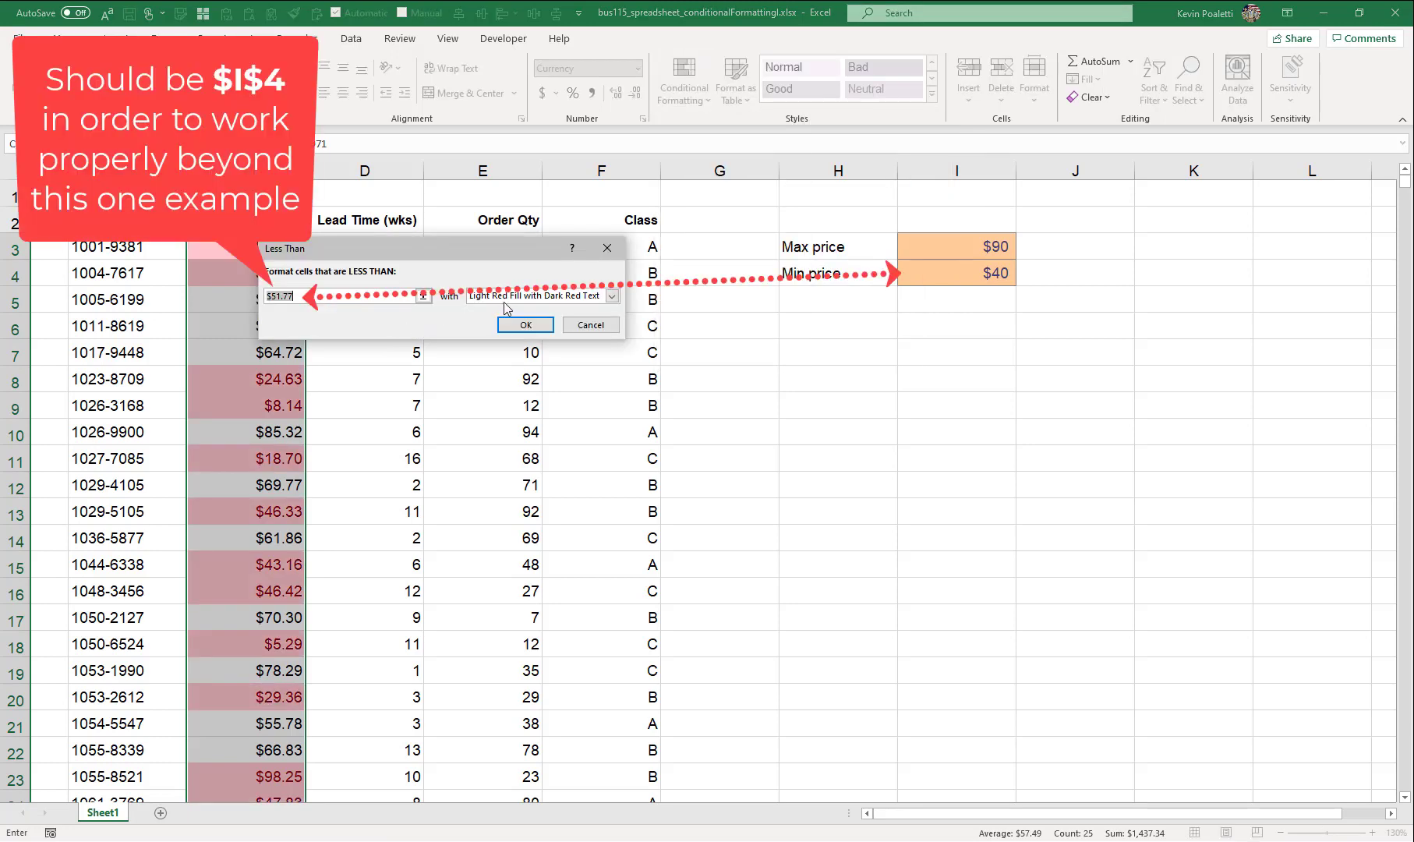
left_click(613, 296)
left_click(515, 373)
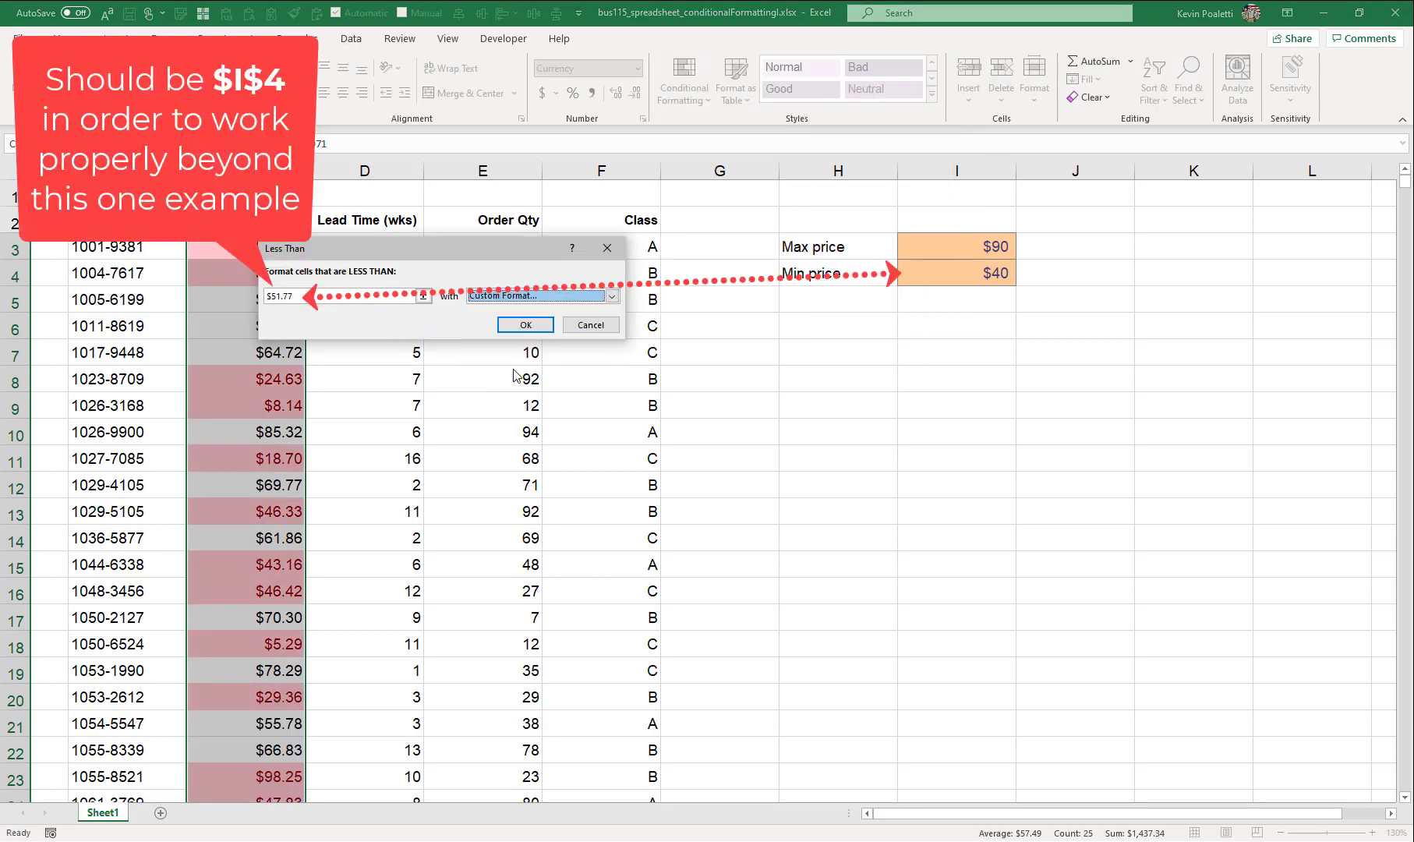
Set the custom format's fill to the lightest green in the theme palette.
left_click_drag(544, 88, 668, 144)
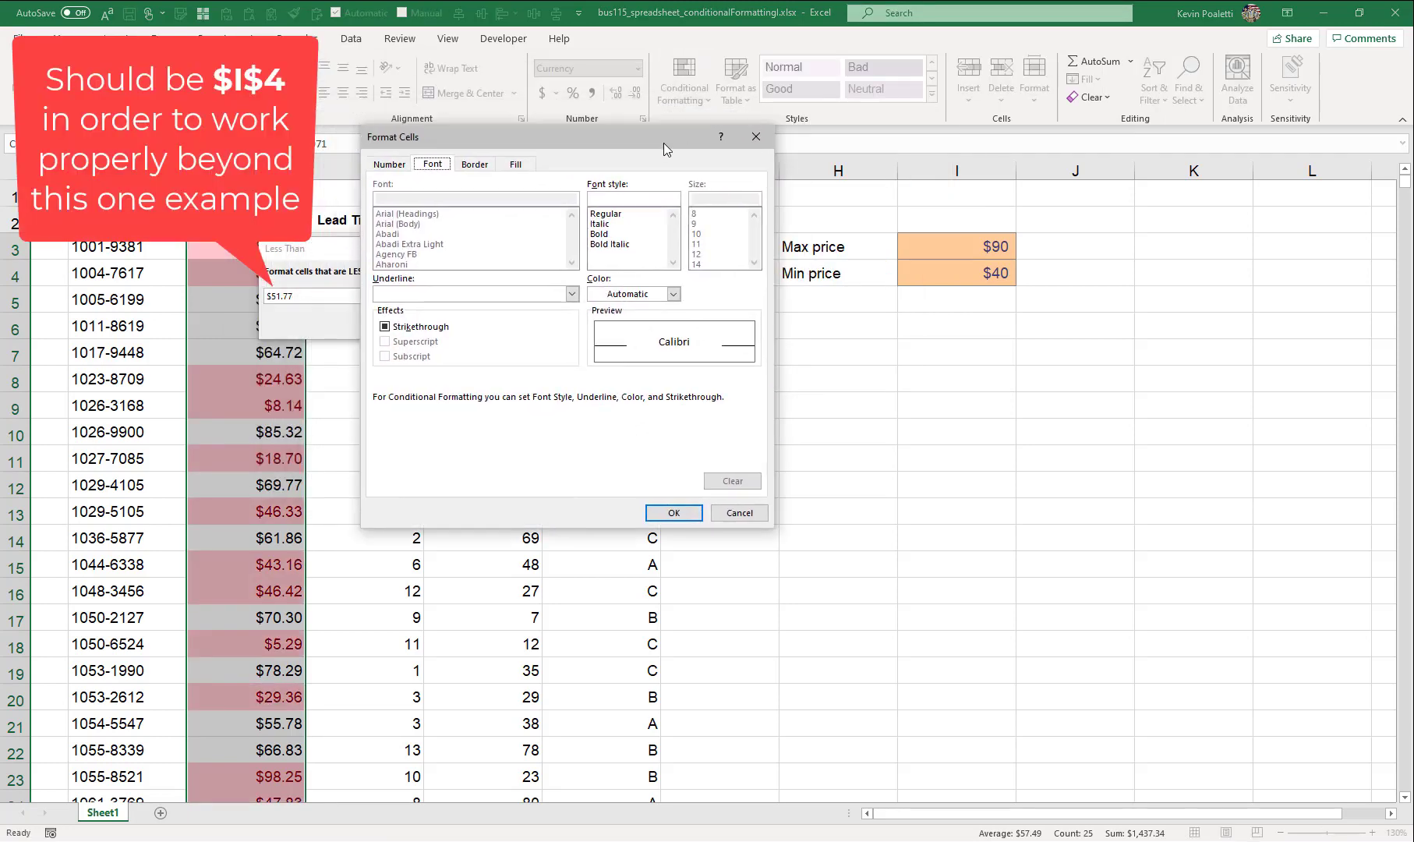
left_click(477, 165)
left_click(514, 165)
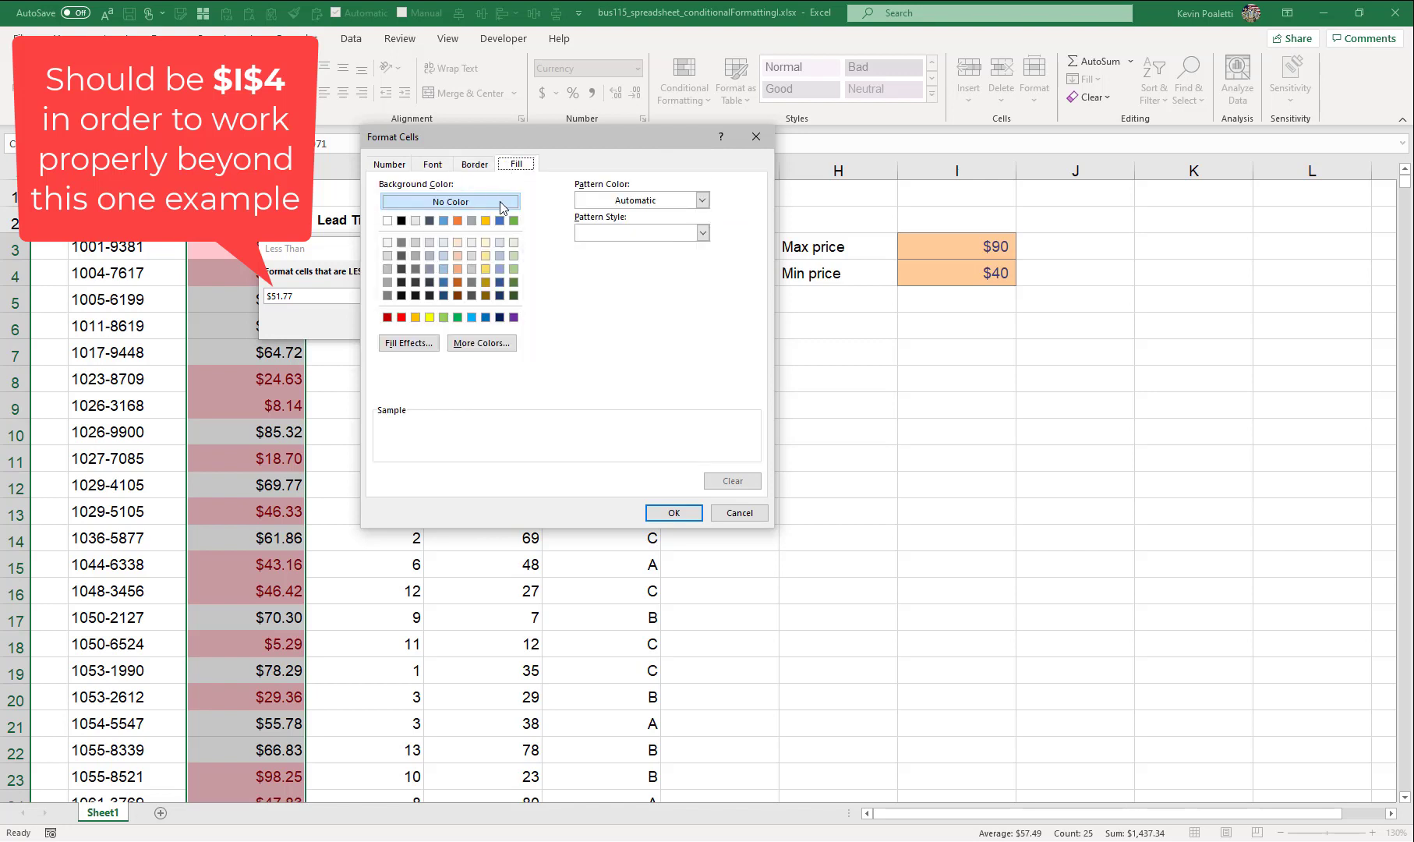
left_click(514, 242)
left_click(405, 165)
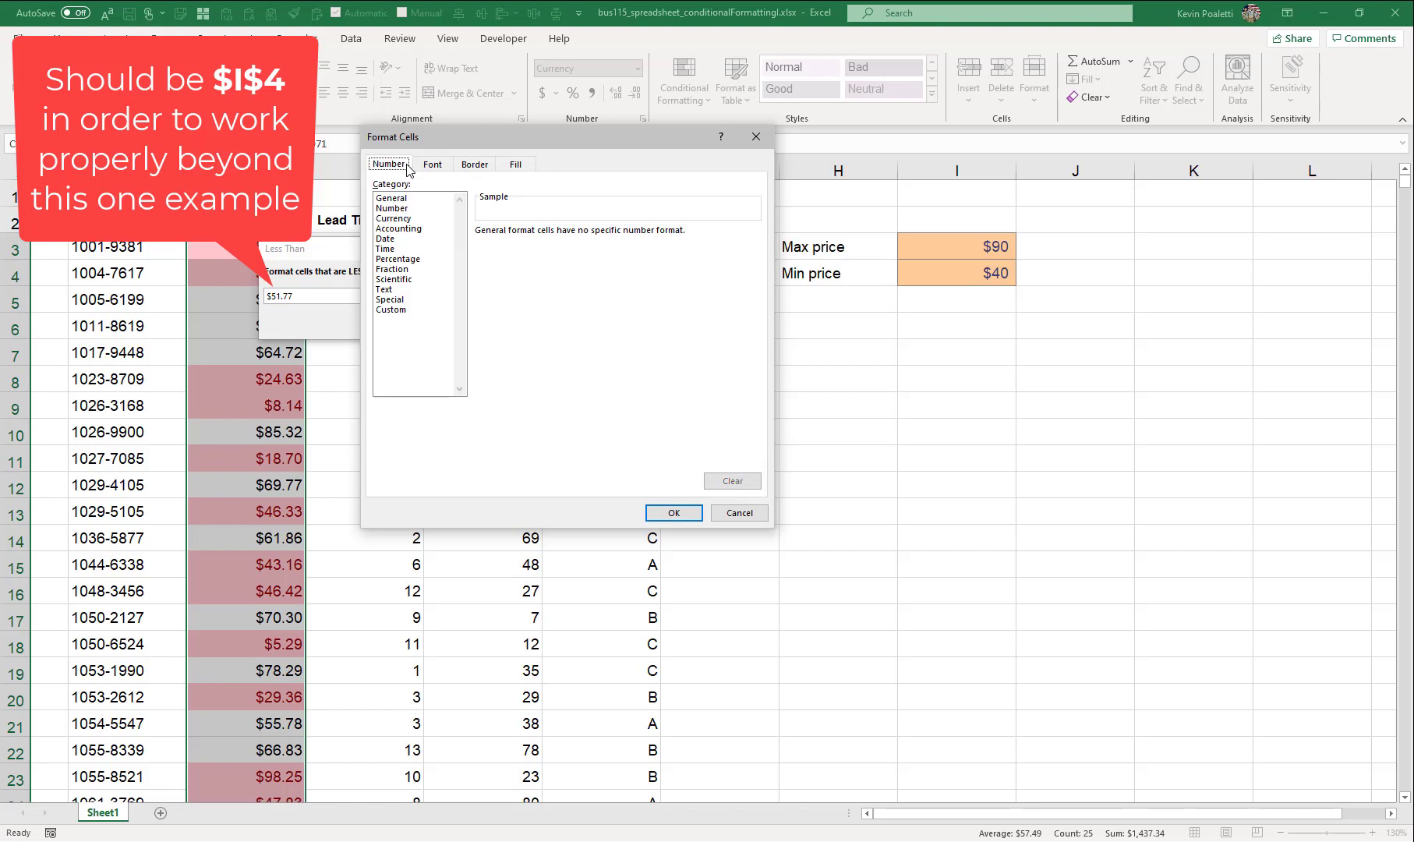
left_click(432, 164)
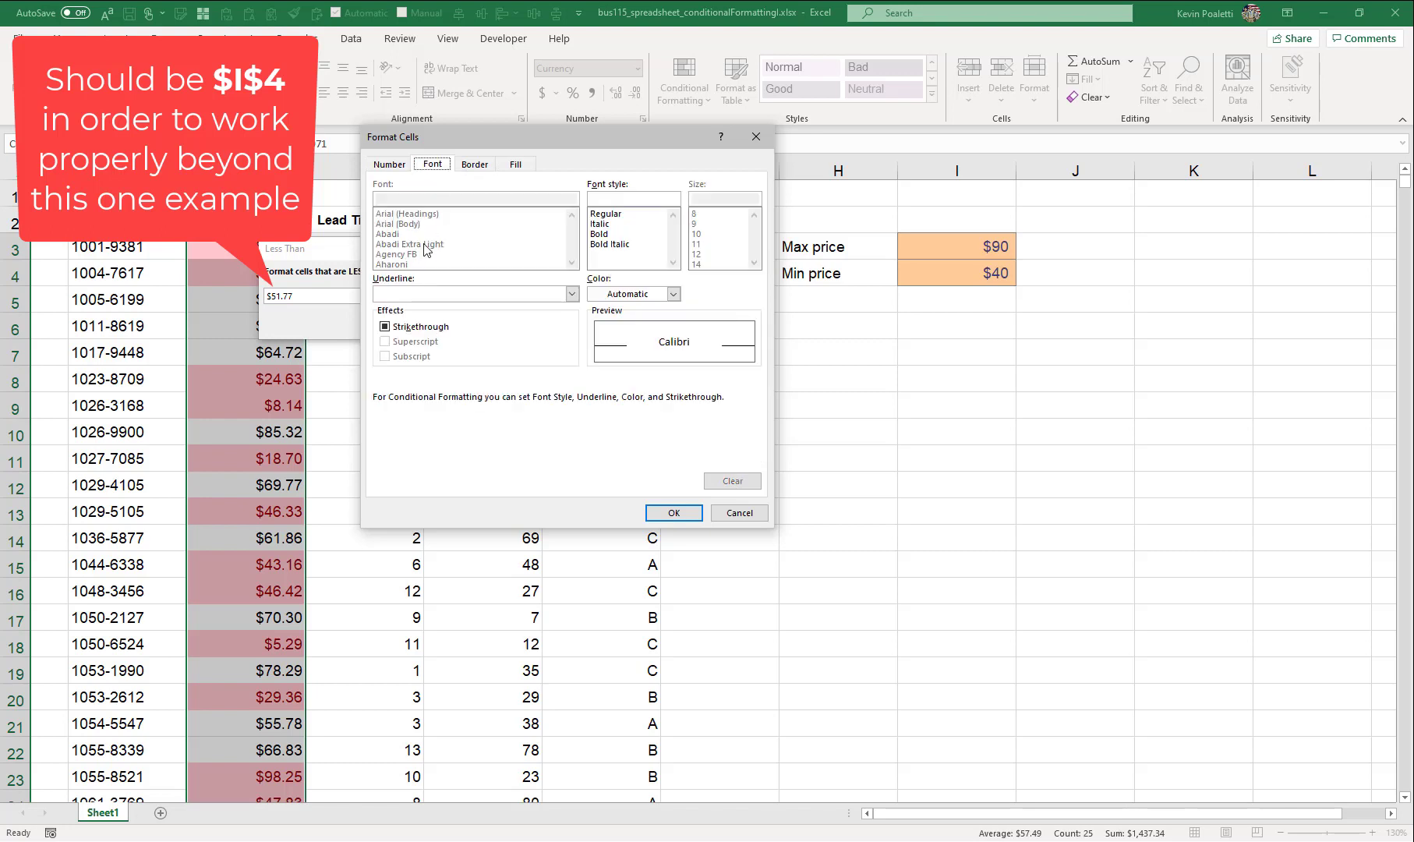
left_click(673, 294)
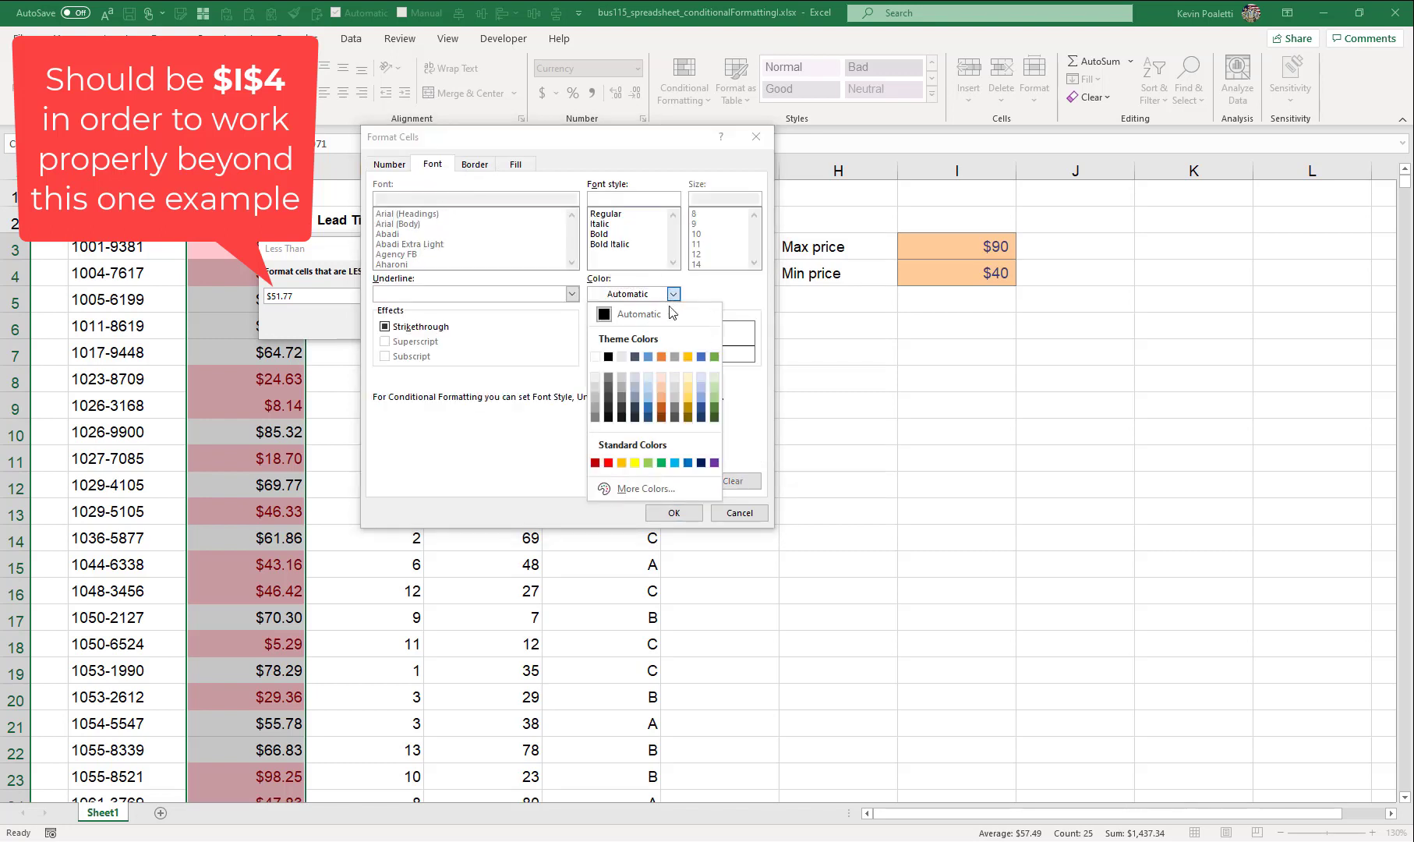
left_click(679, 293)
Add a green left border to the custom format and apply the Less Than rule to the prices.
left_click(470, 167)
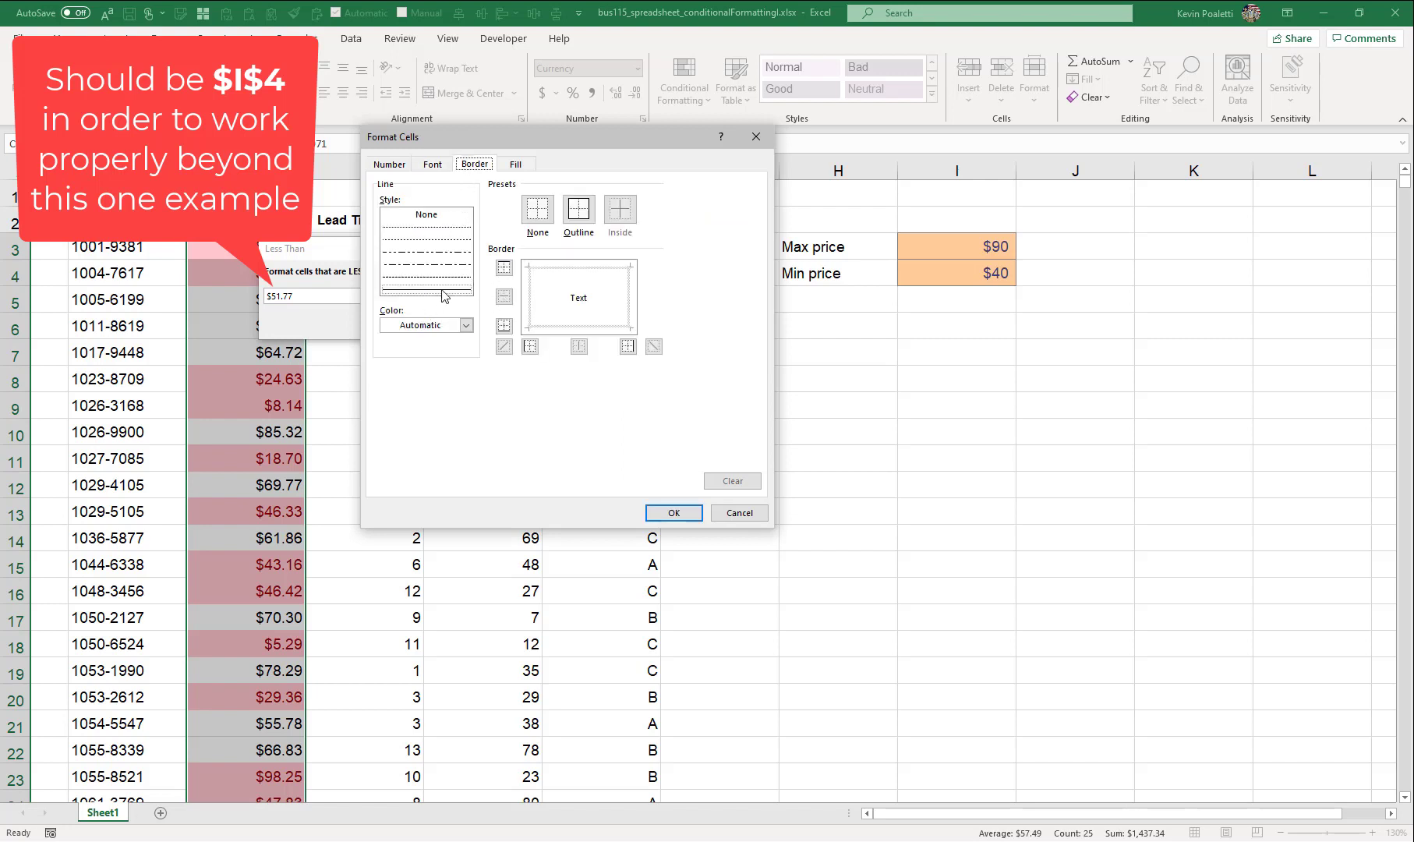
left_click(465, 325)
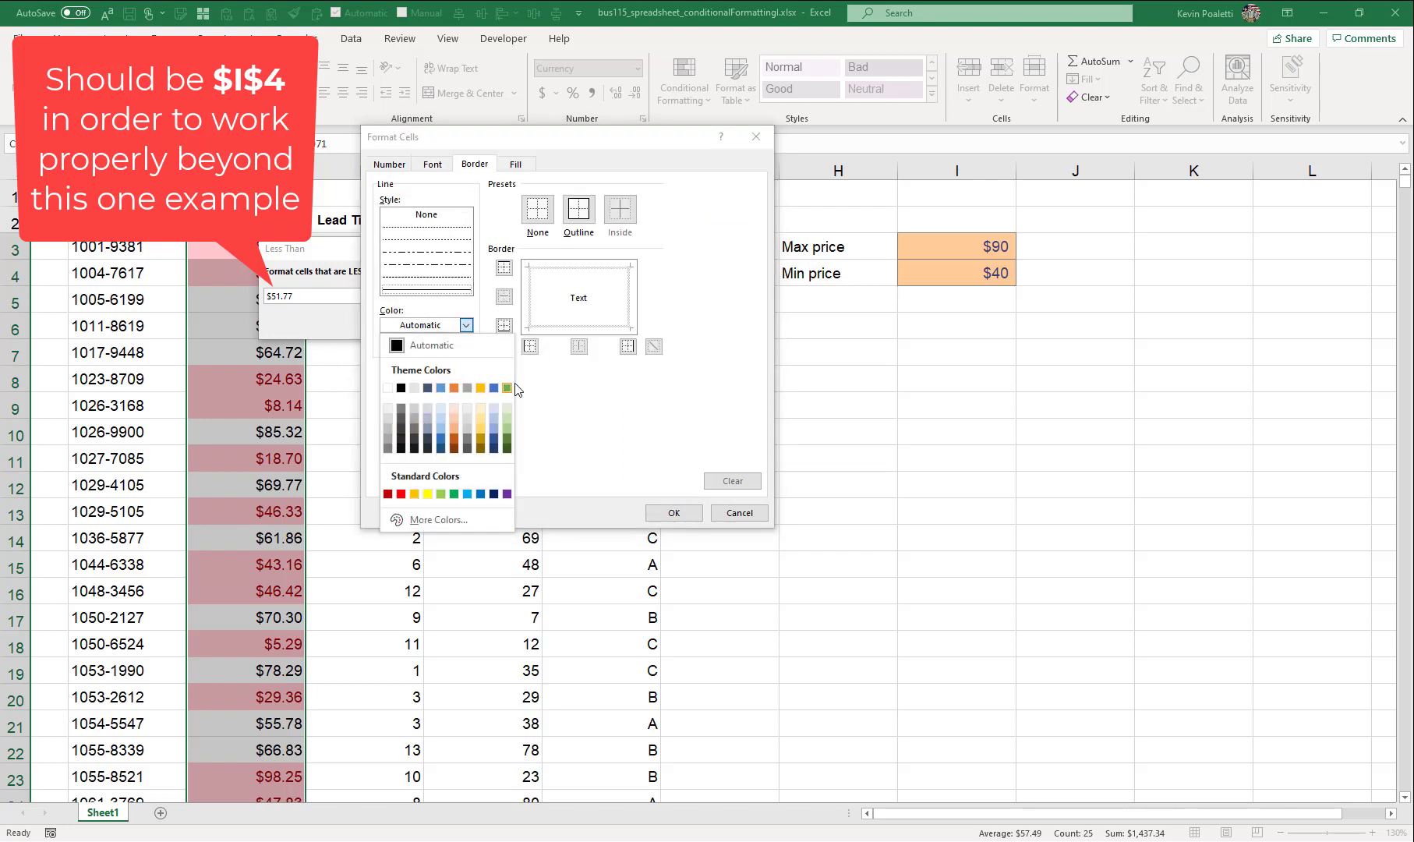
left_click(507, 389)
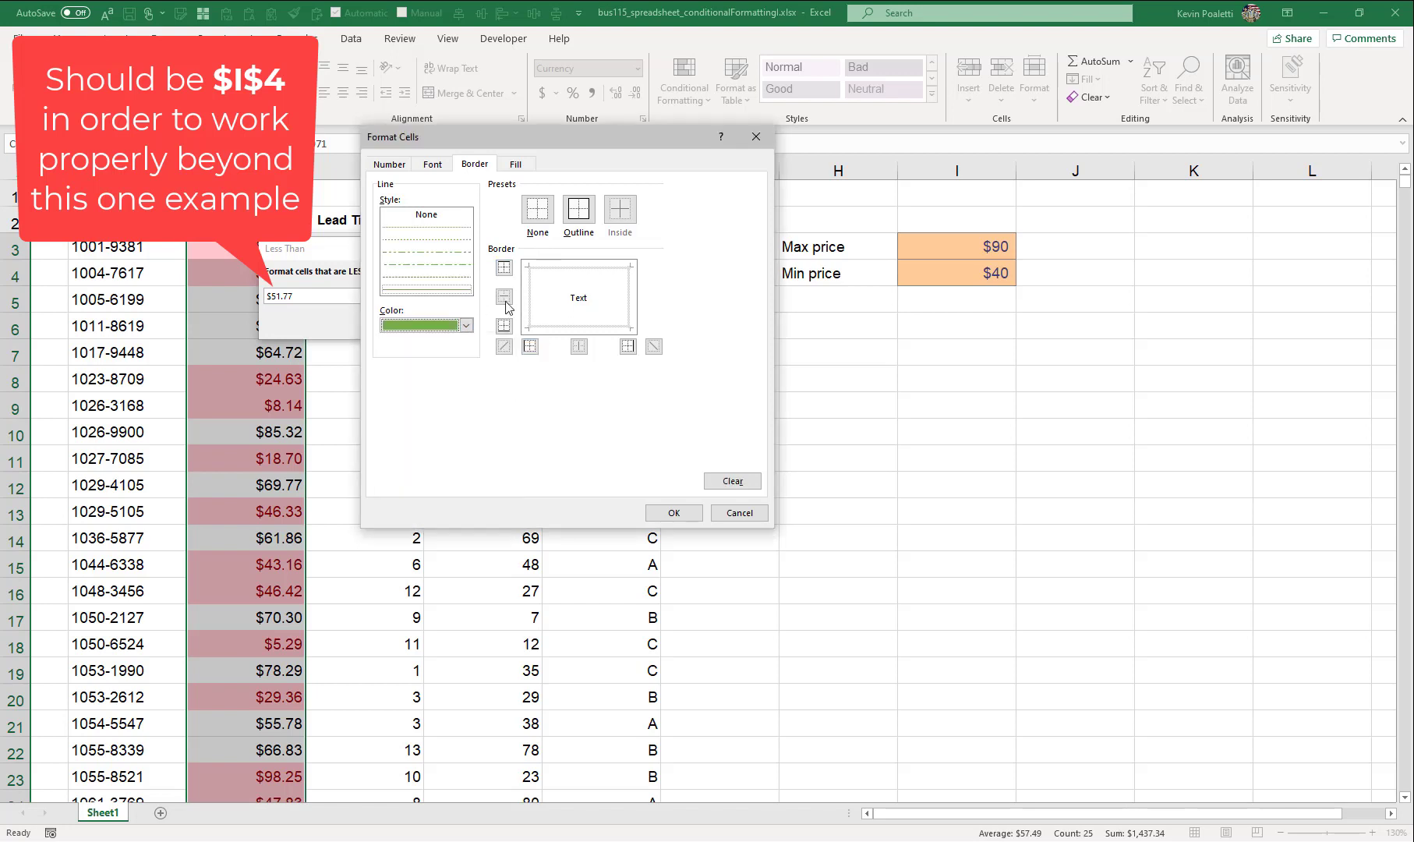
left_click(531, 345)
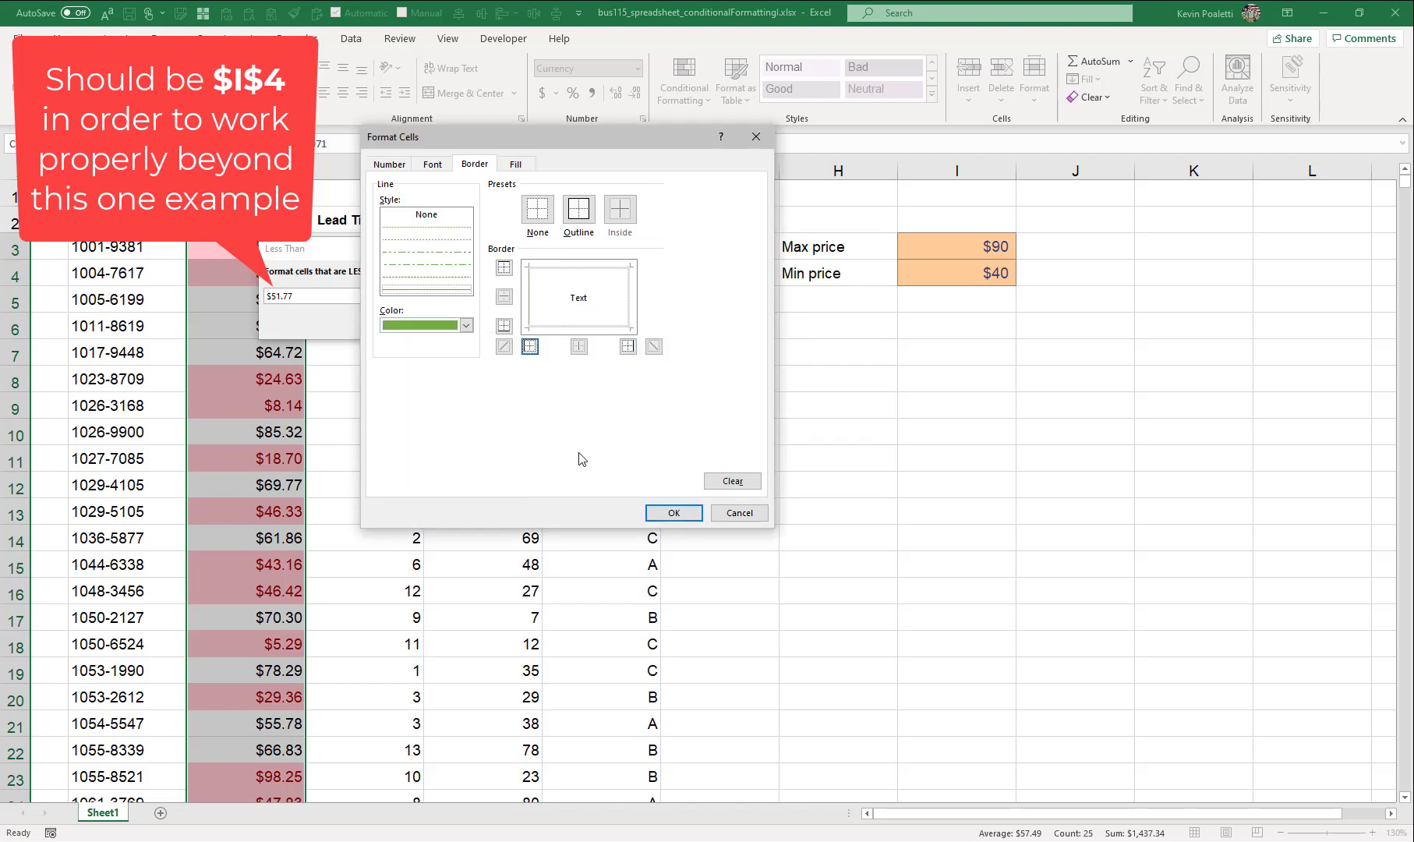
left_click(672, 515)
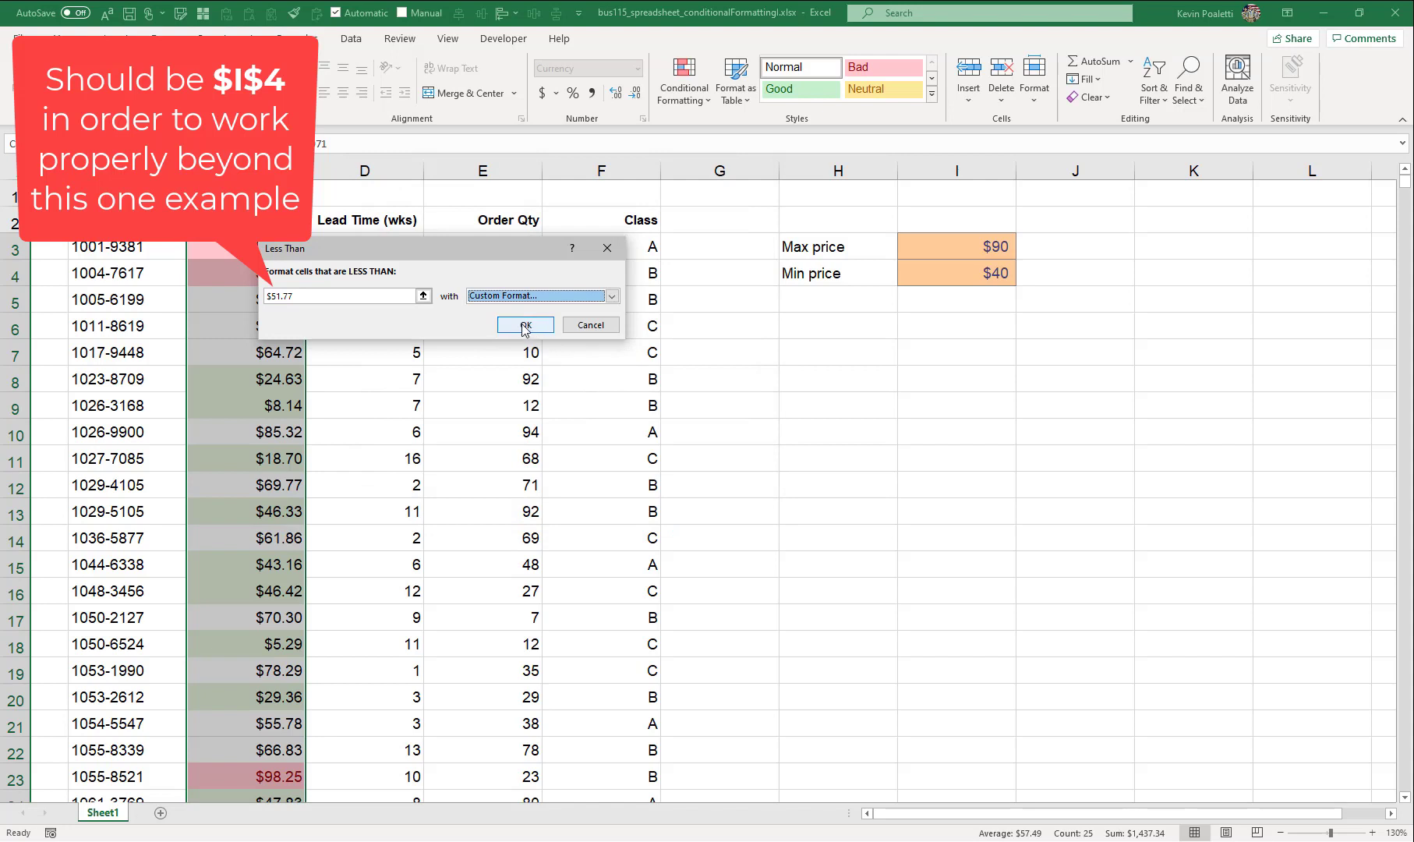
left_click(525, 325)
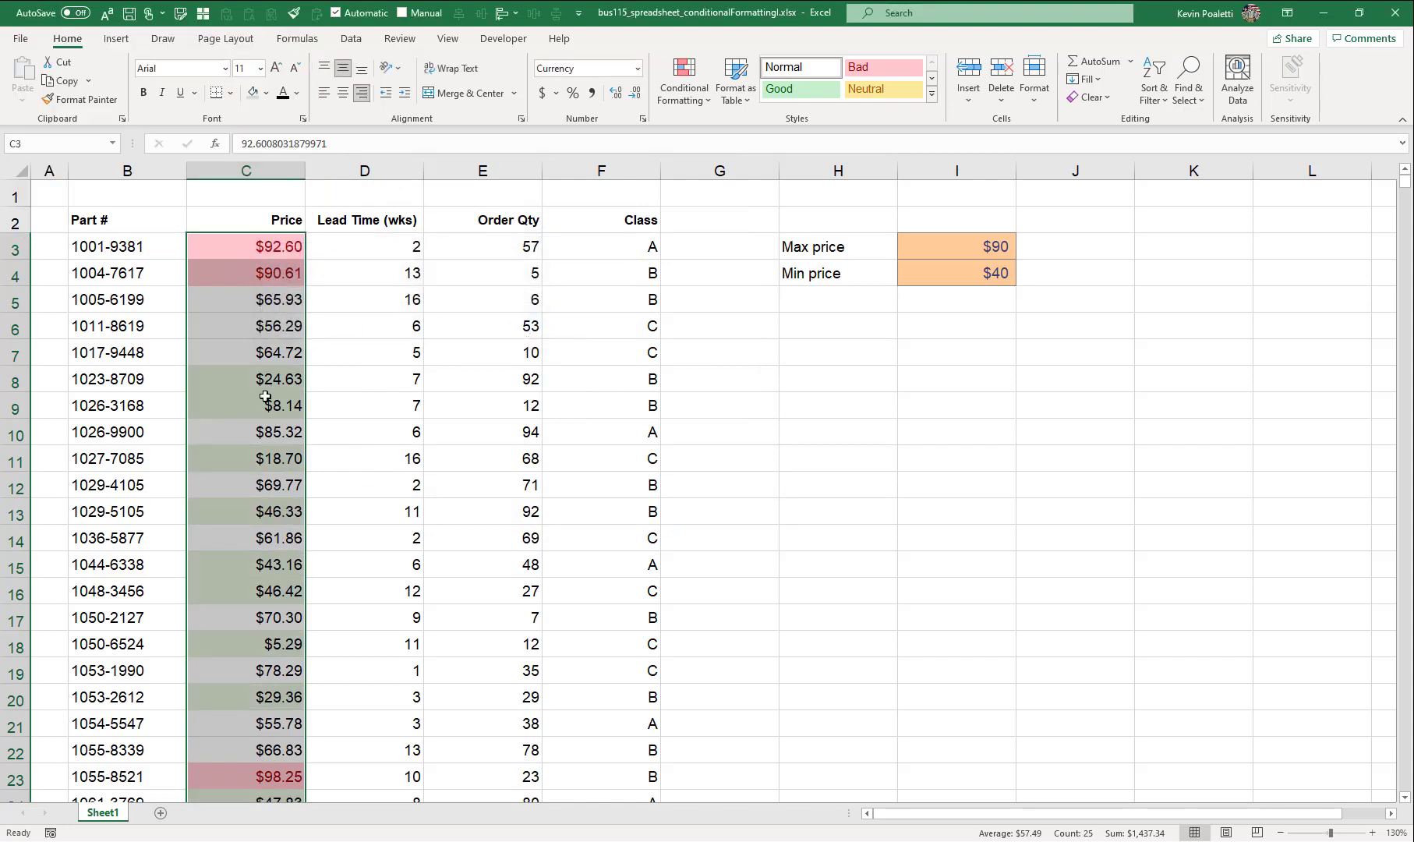
Enter the labels "LT top" in H5 and "LT bottom" in H6.
left_click(317, 413)
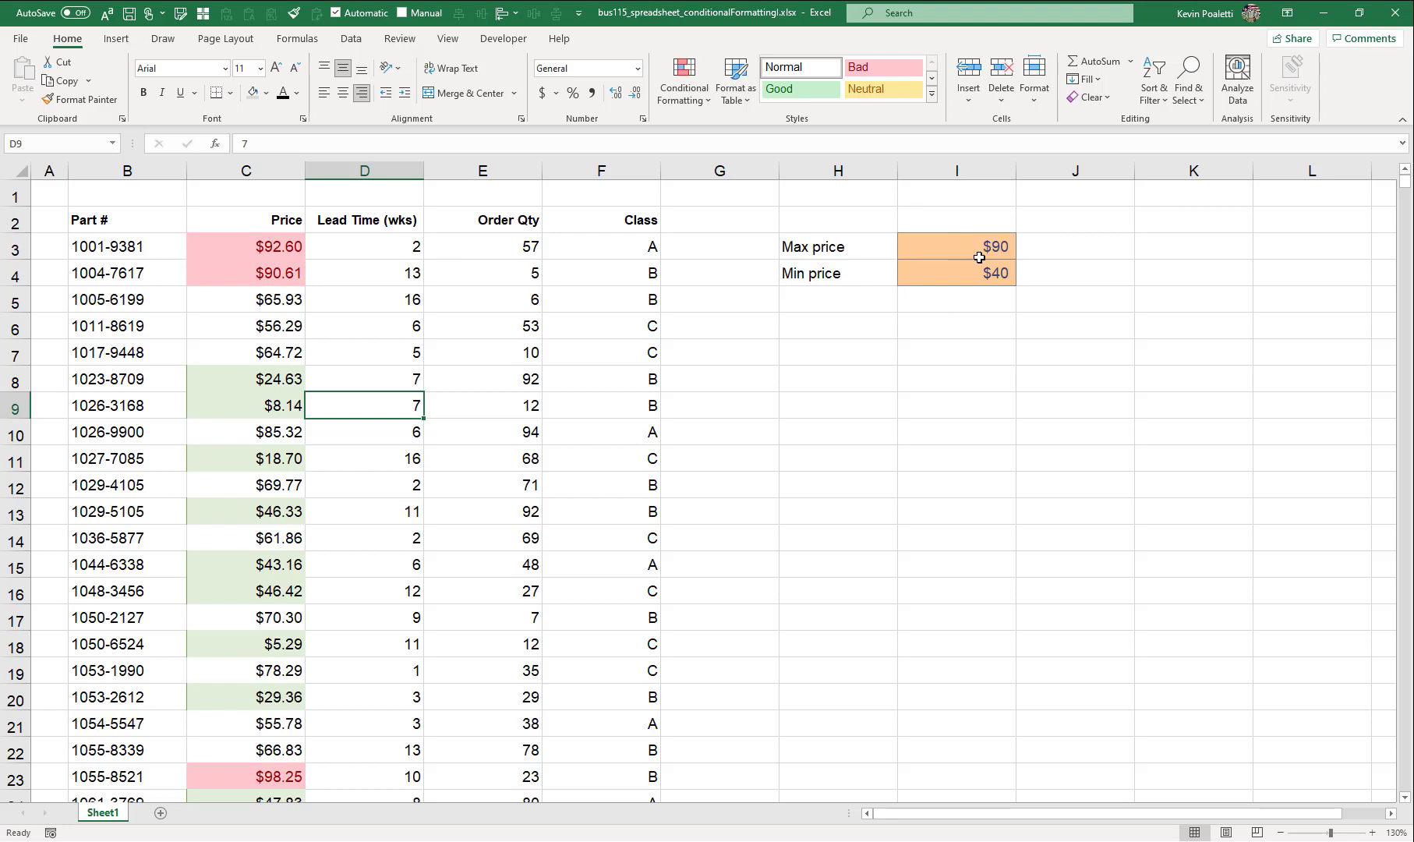
left_click(805, 303)
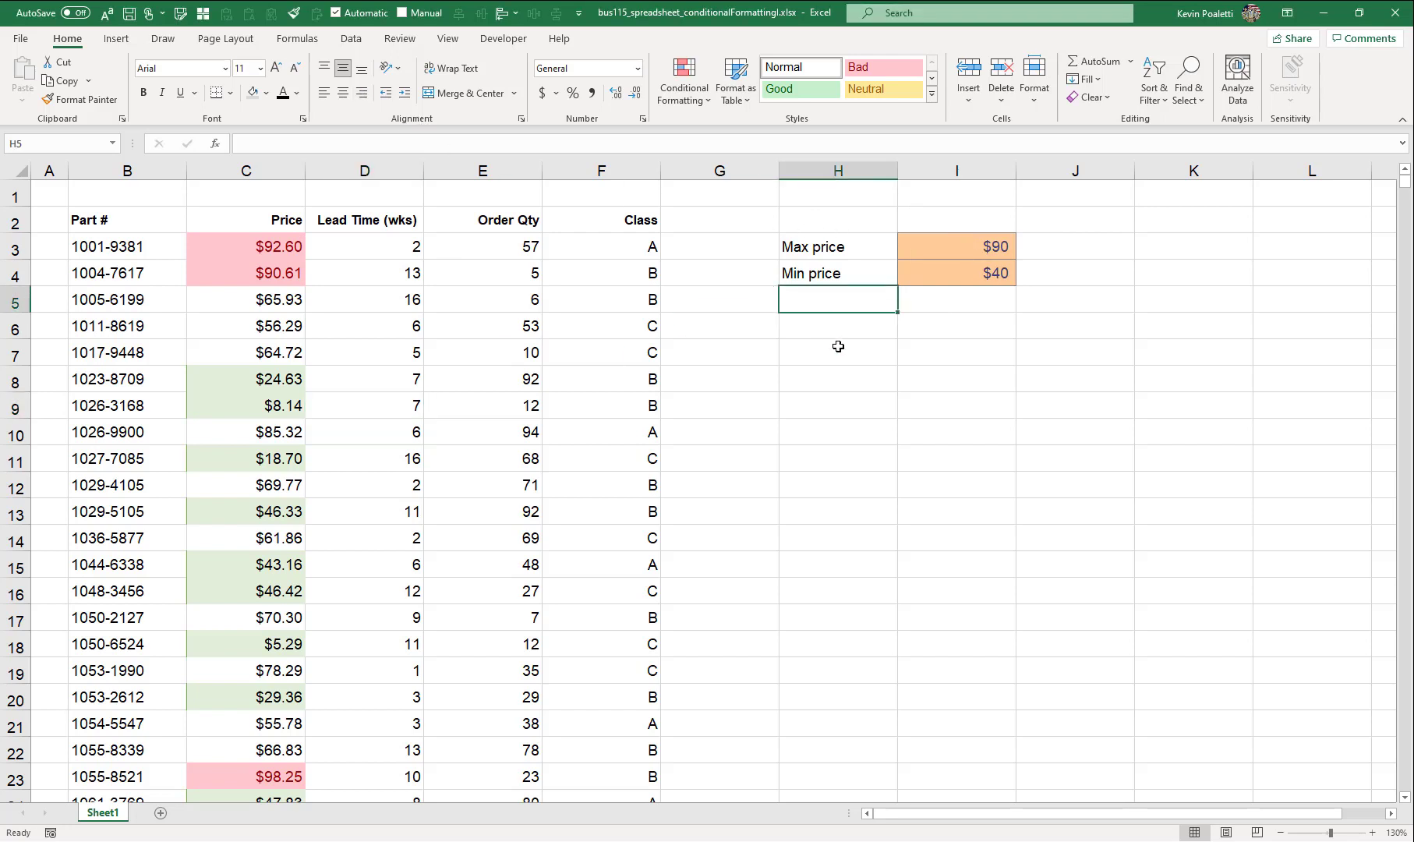
type("LT ")
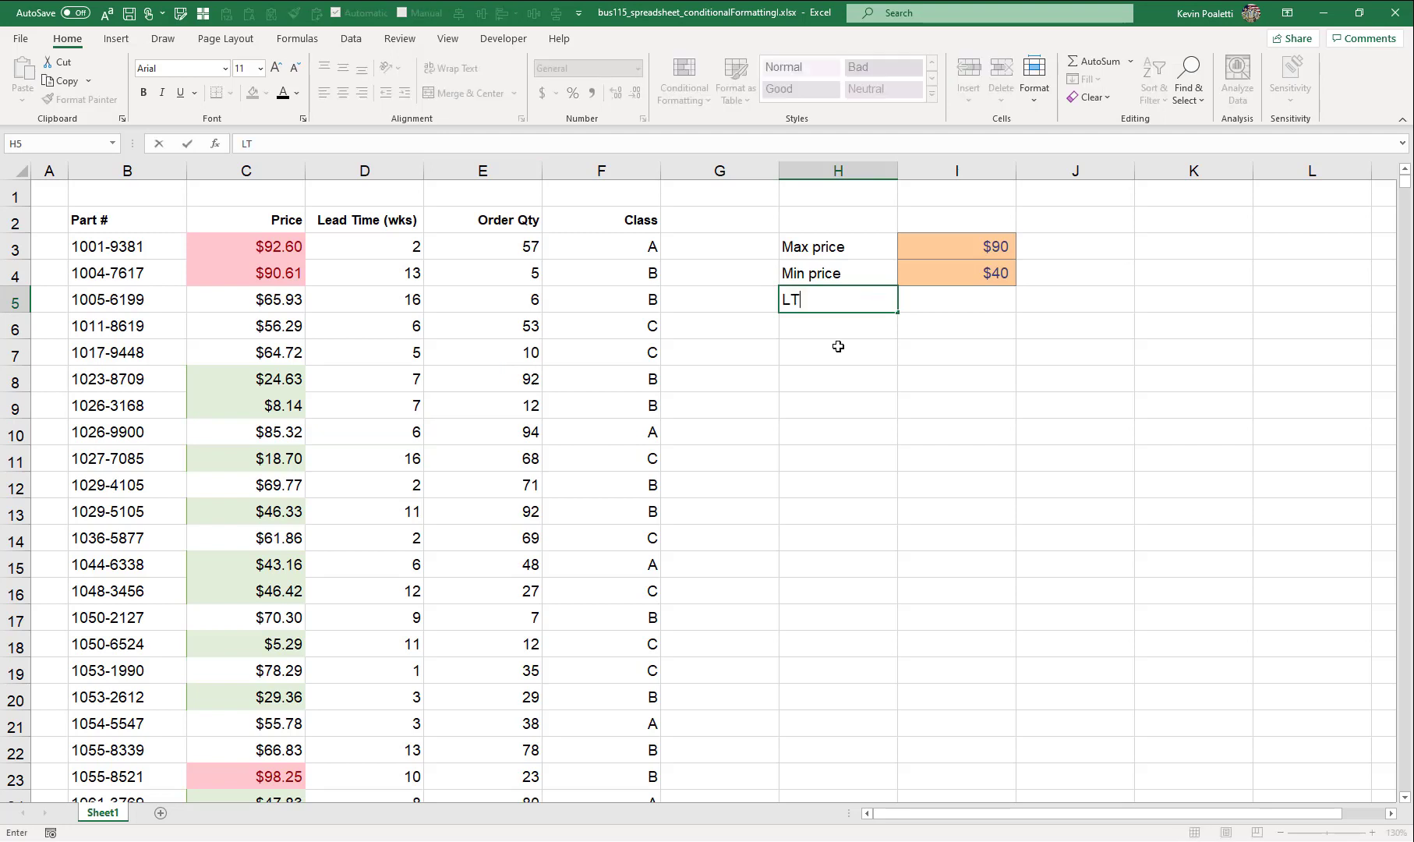
type("op")
key("Return")
type("LT bottom")
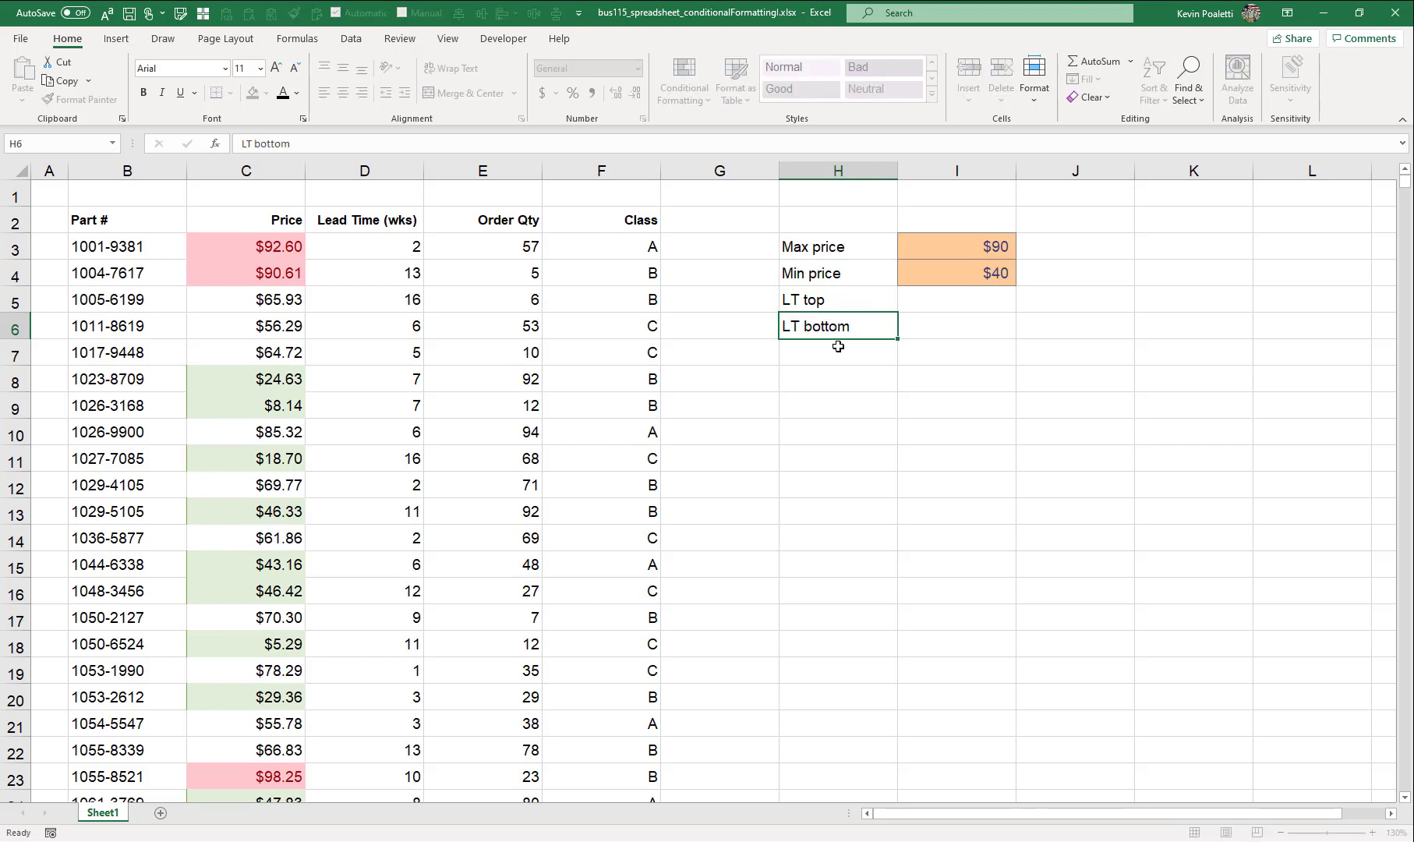
key("Tab")
Apply the Input cell style to I5:I6 and enter 12 for LT top and 6 for LT bottom.
left_click_drag(915, 303, 913, 314)
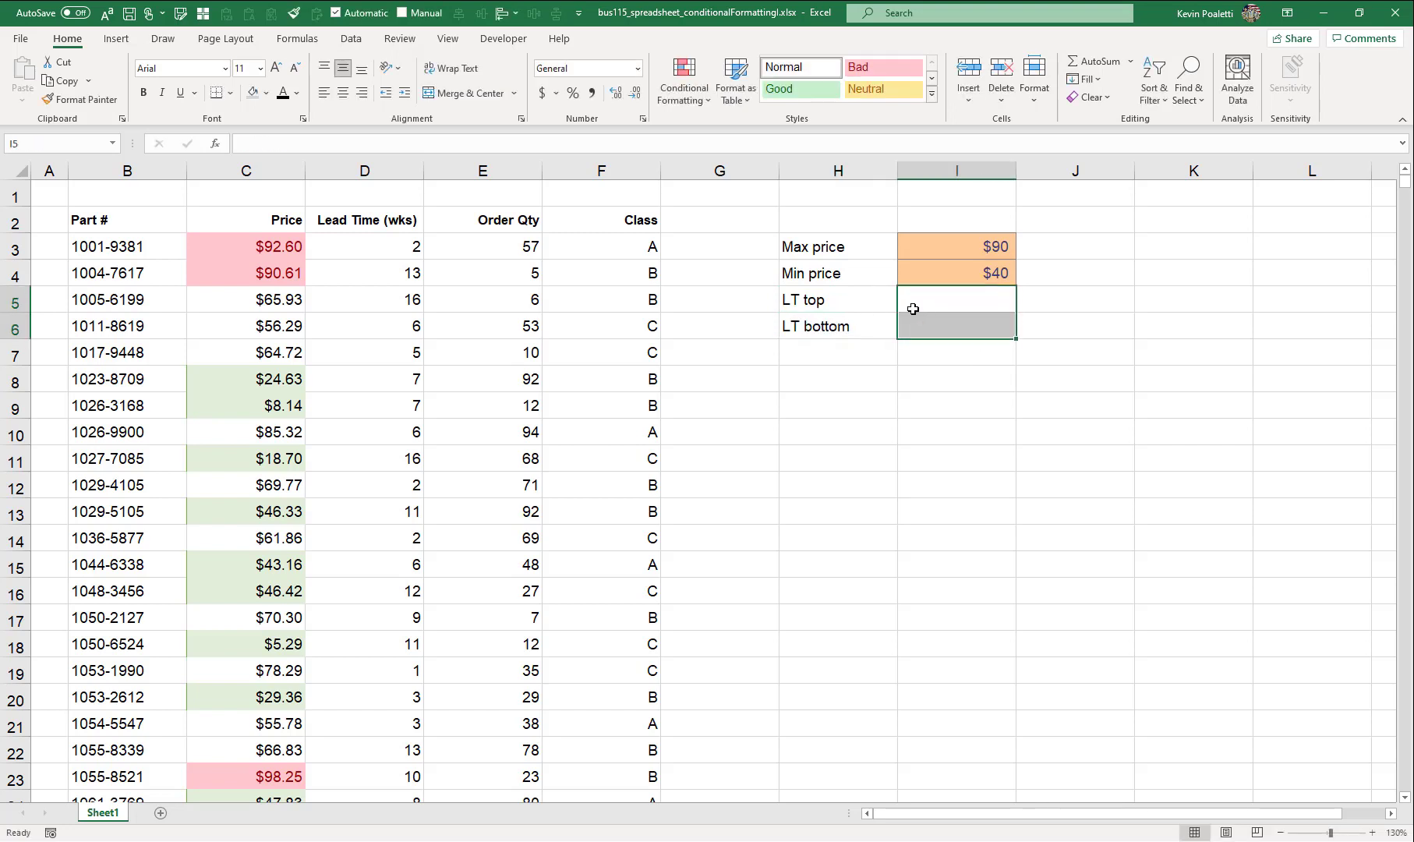
left_click(931, 93)
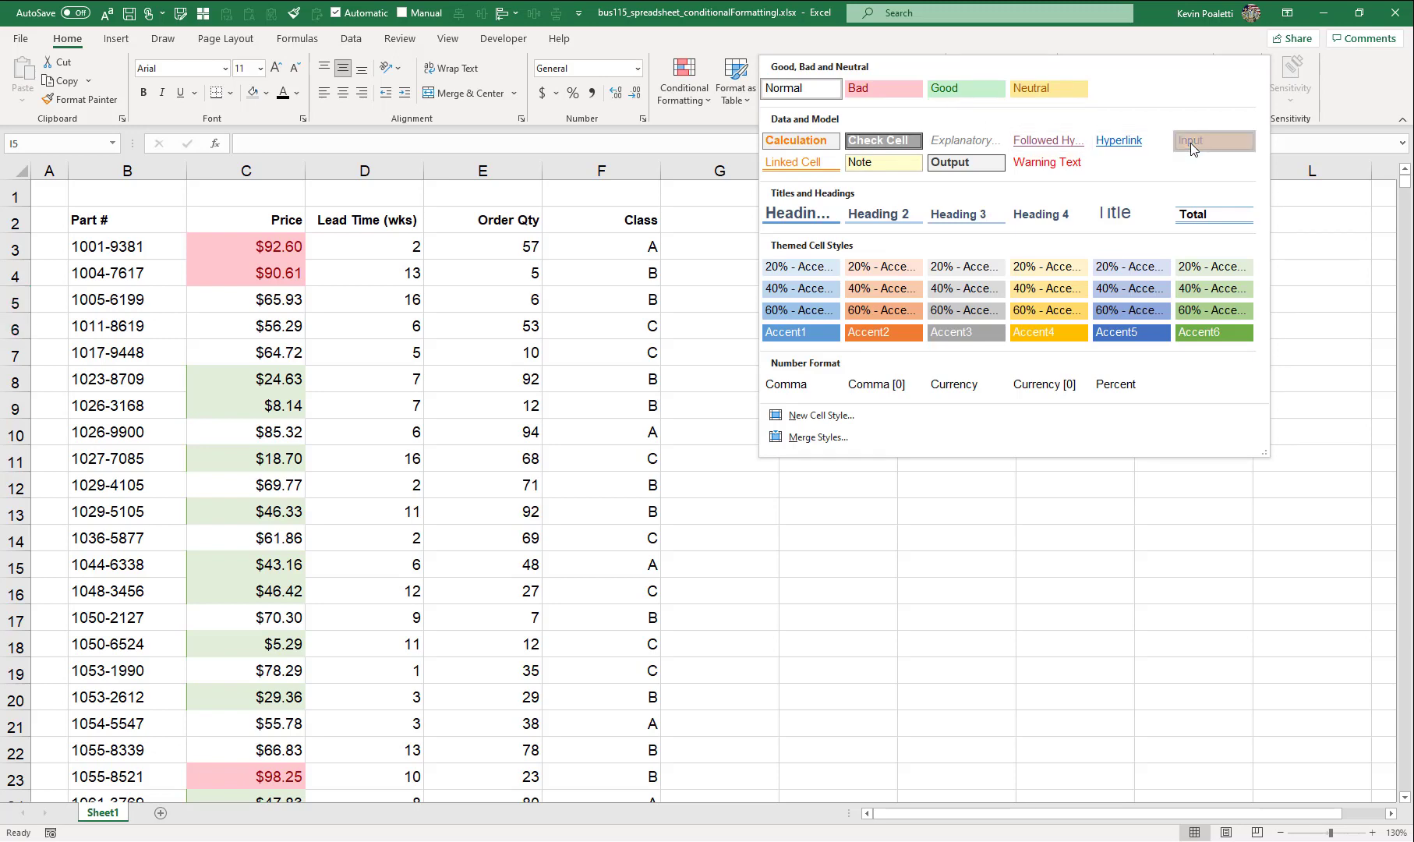
left_click(1189, 143)
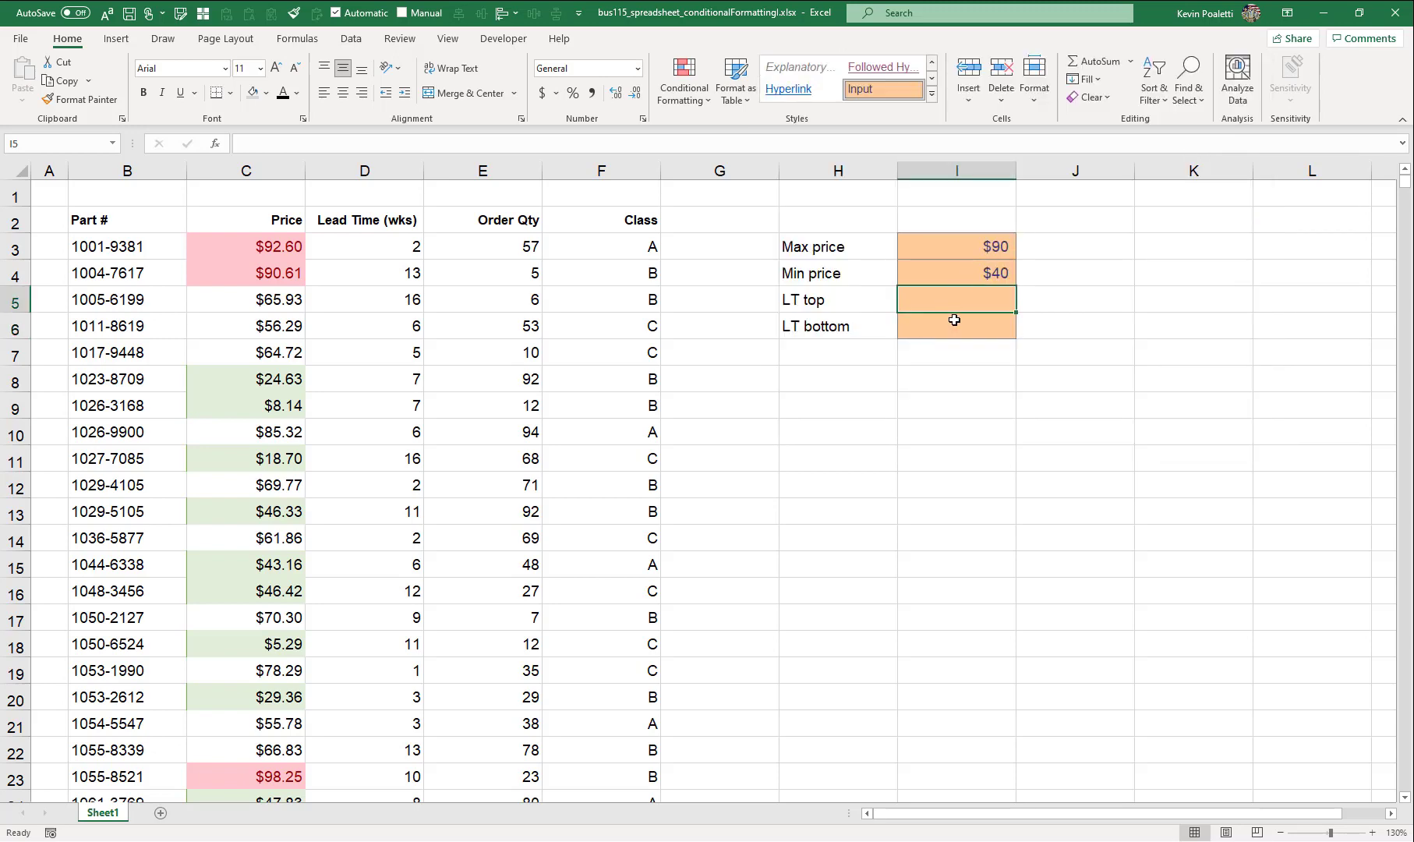
type("12")
key("Return")
type("6")
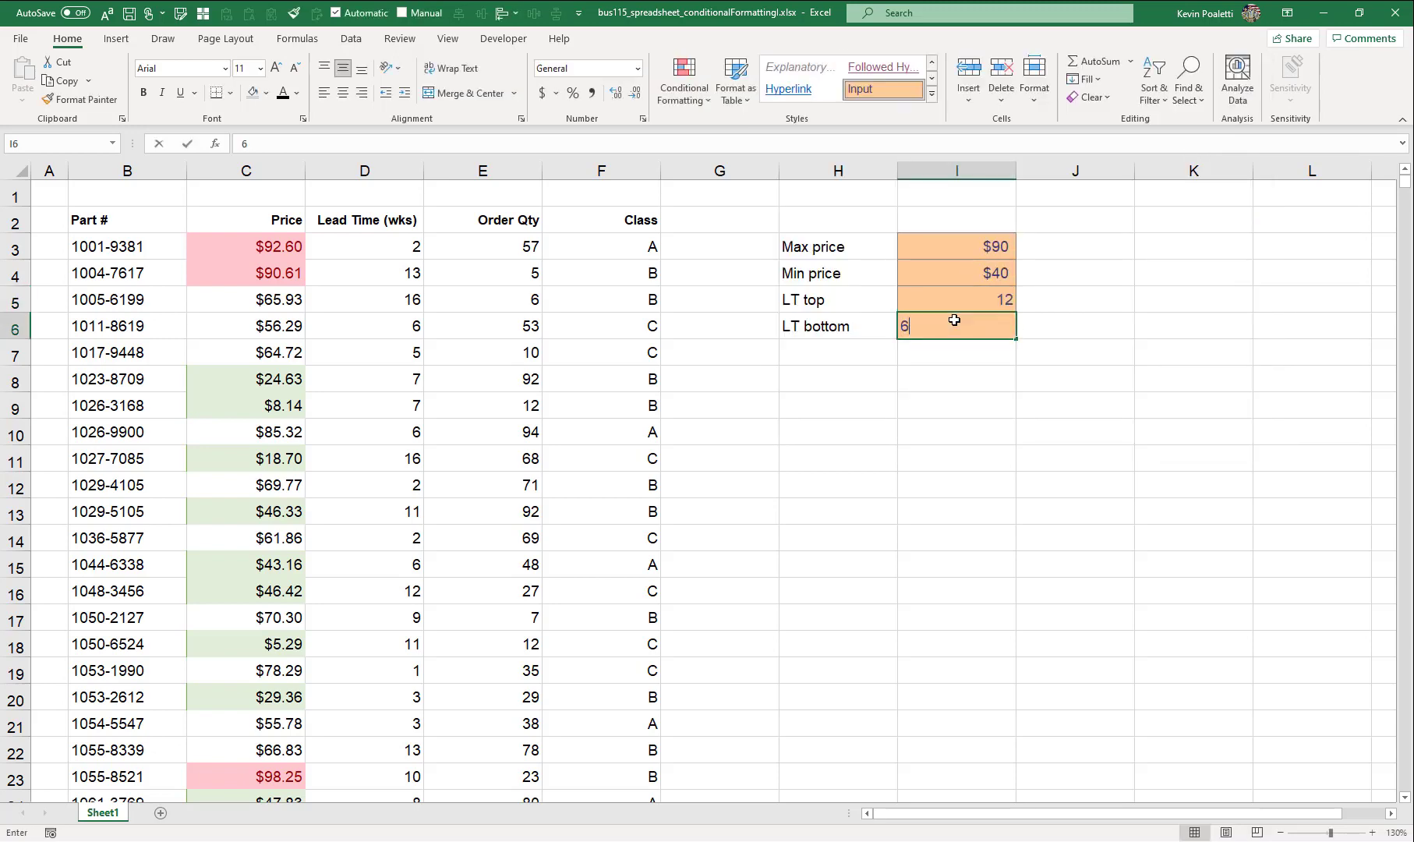
key("Return")
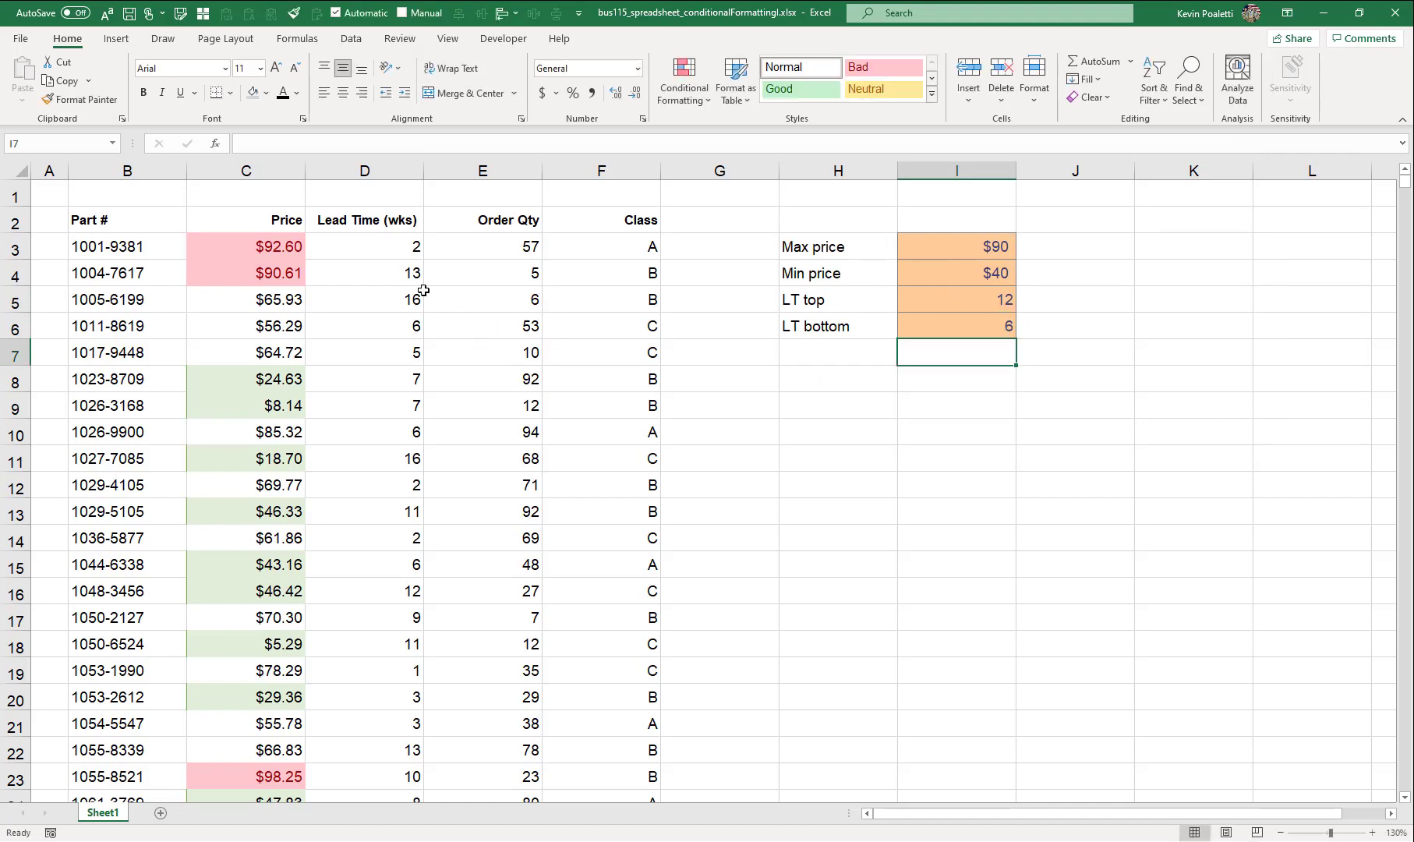
Start a Between highlight rule on the Lead Time values from D3 down.
left_click(407, 253)
key("ctrl+shift+Down")
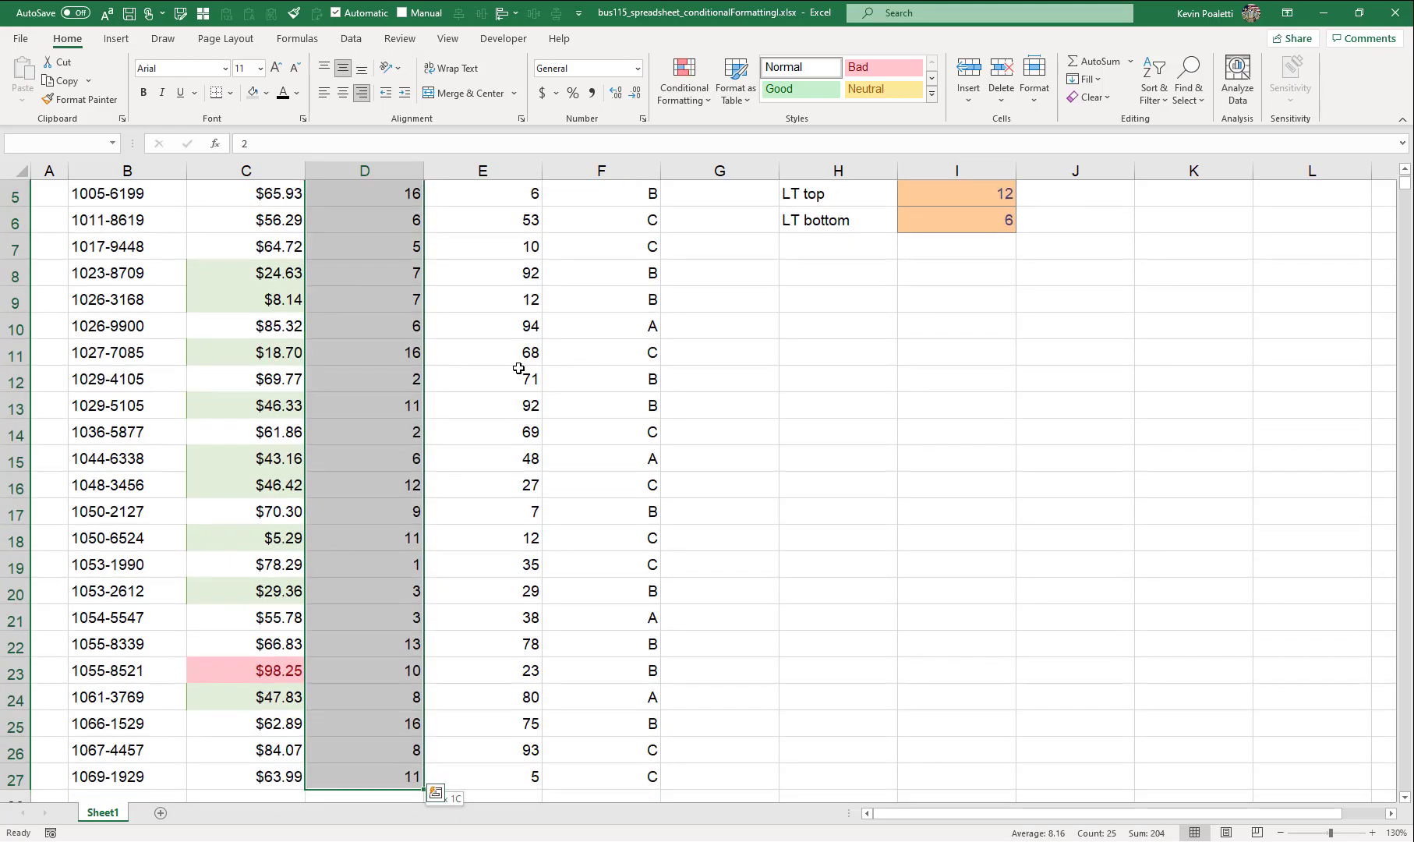
scroll(573, 316, "up", 2)
left_click(691, 107)
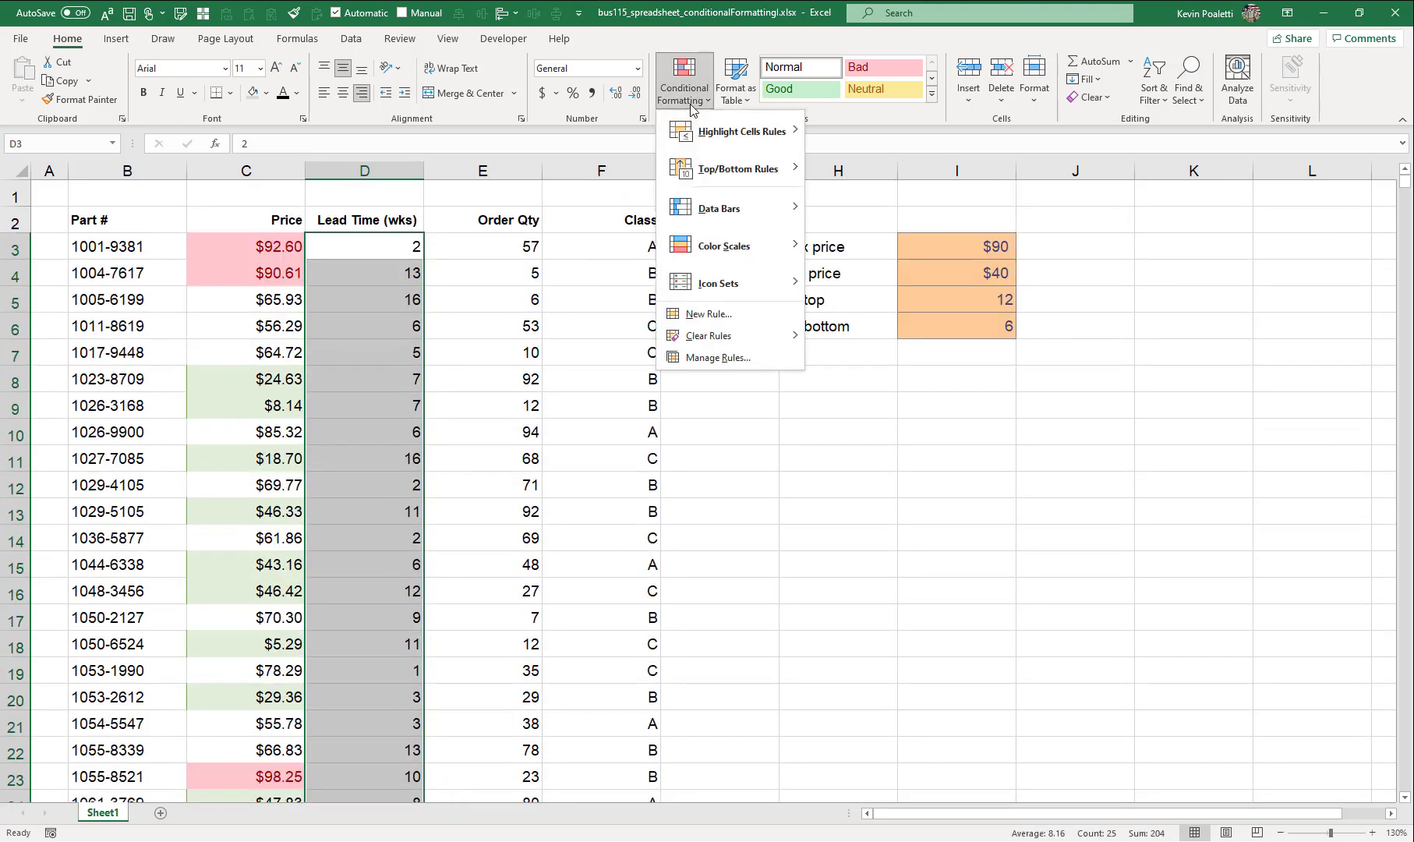
mouse_move(741, 133)
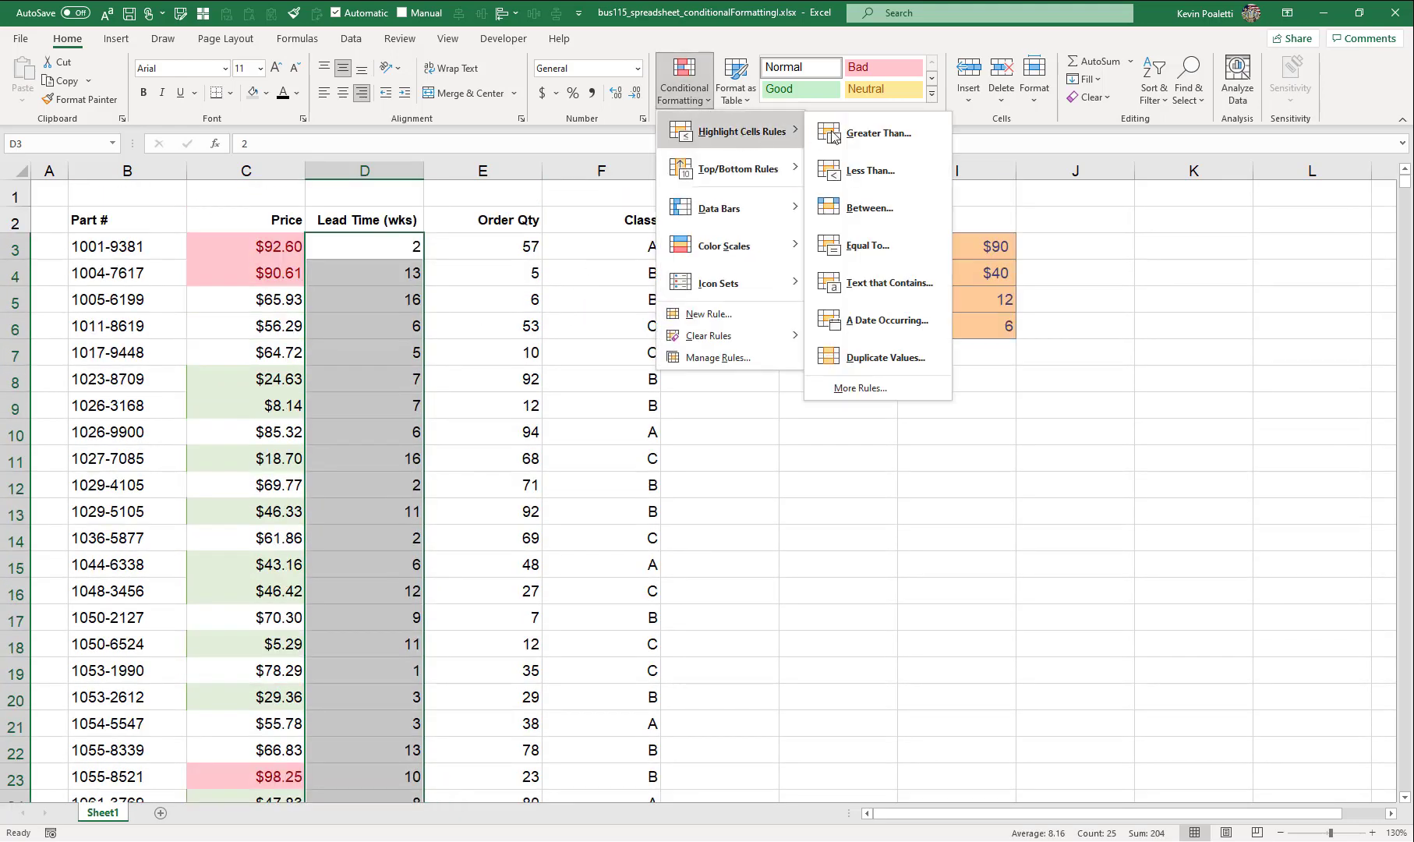
left_click(904, 204)
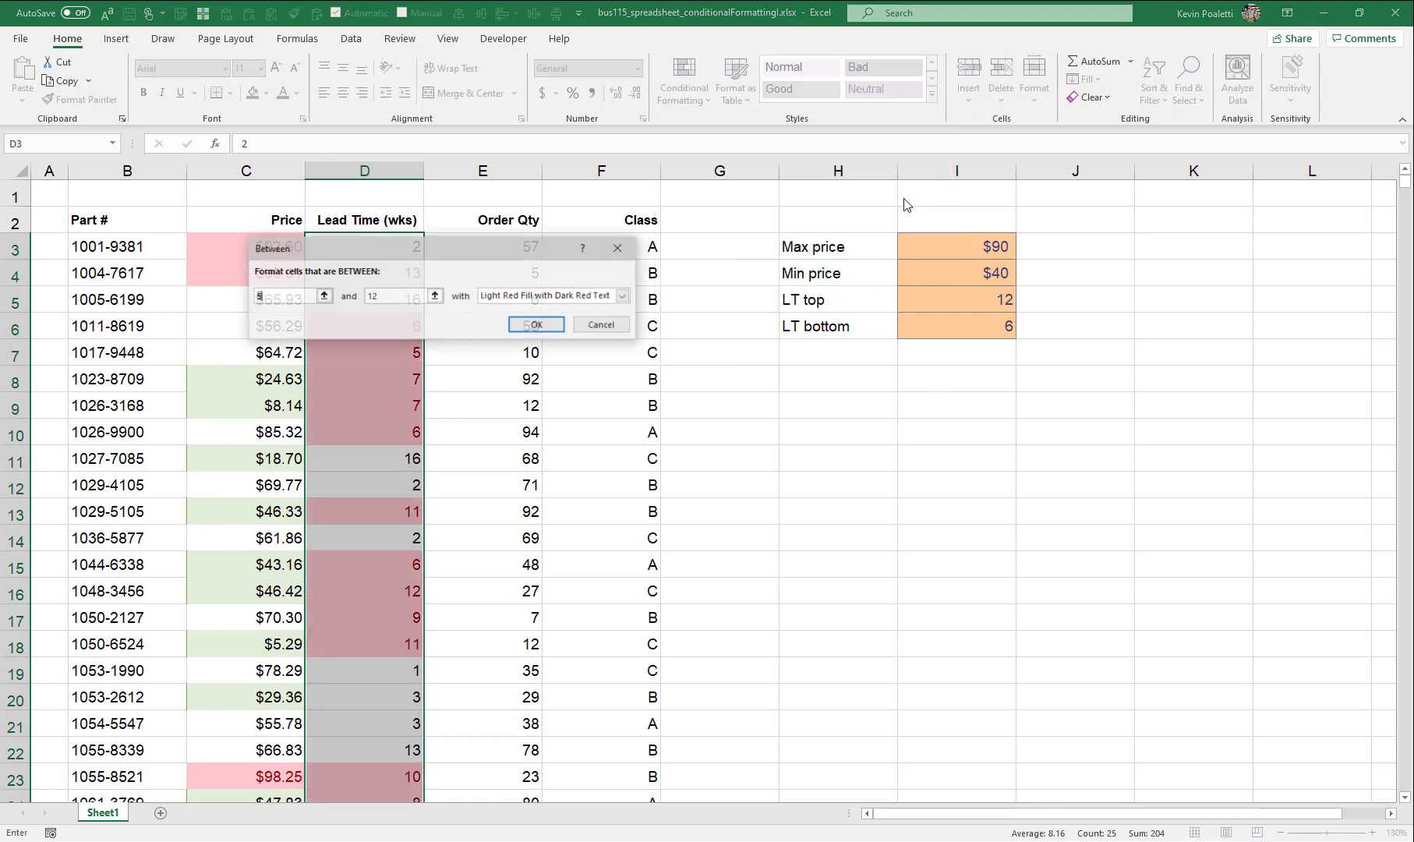
Set the Between rule's lower limit to cell I6 and its upper limit to cell I5.
left_click(324, 296)
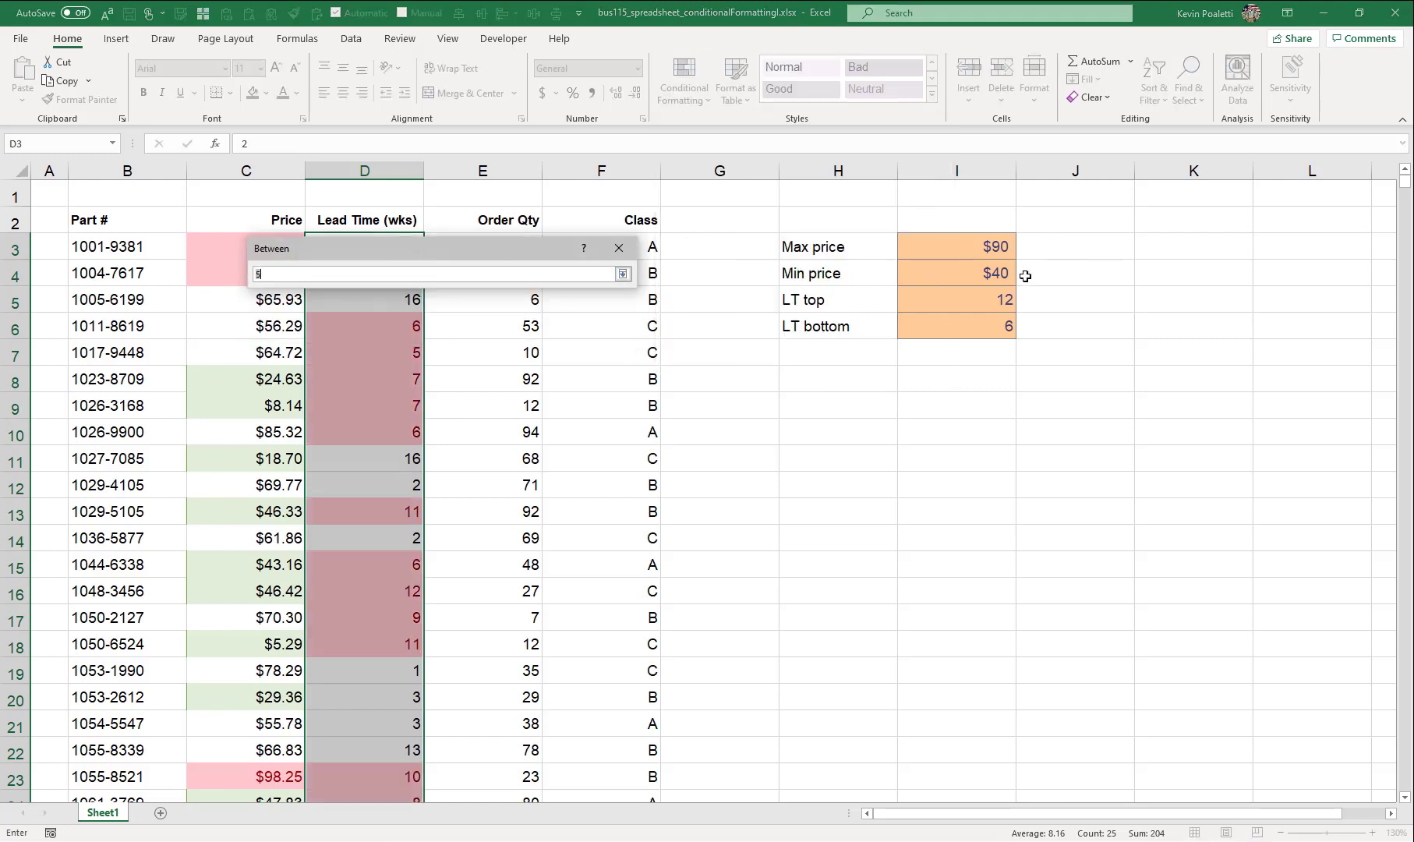
left_click(974, 327)
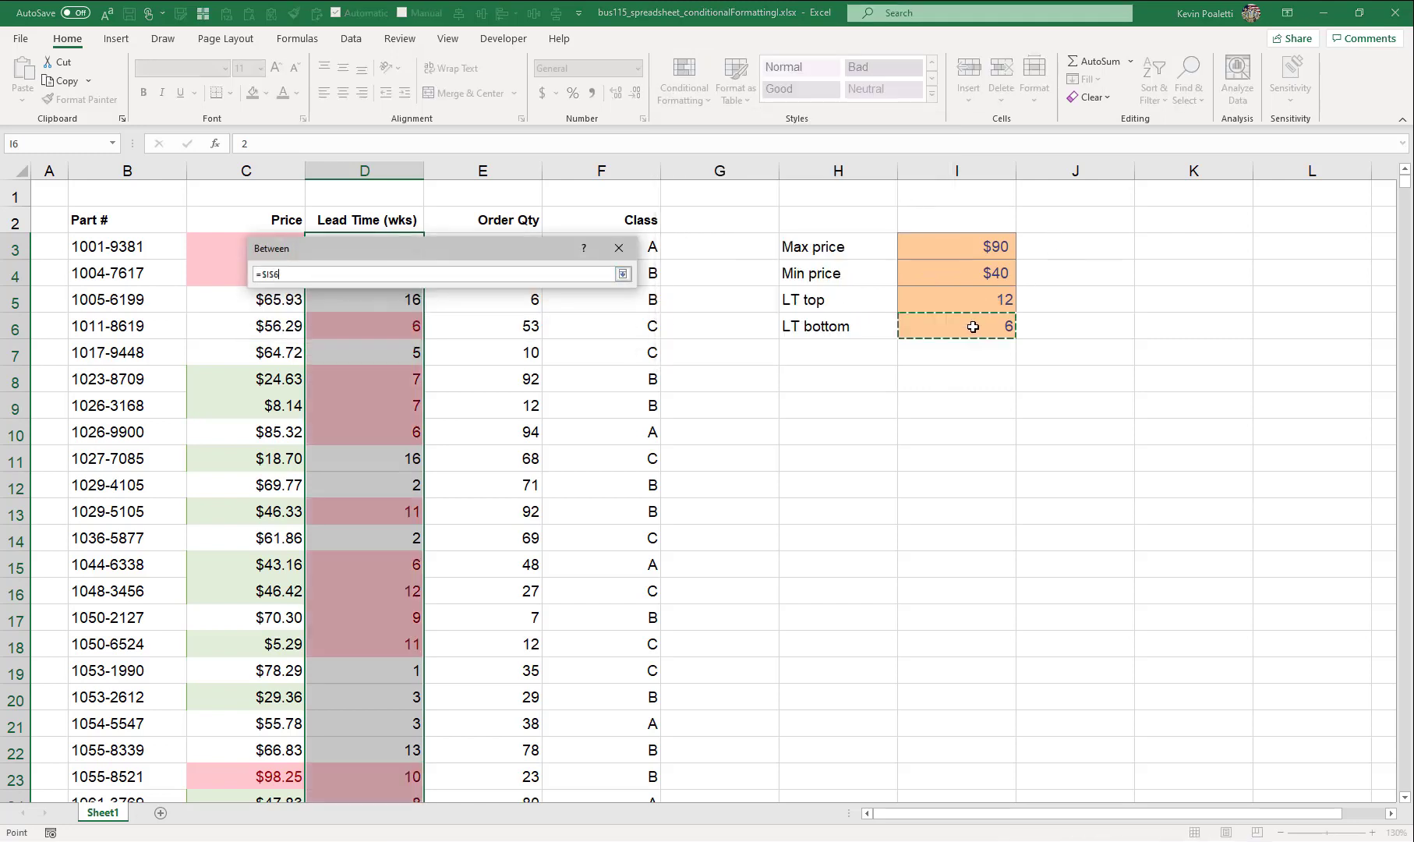
left_click(622, 274)
left_click(433, 301)
left_click(1004, 299)
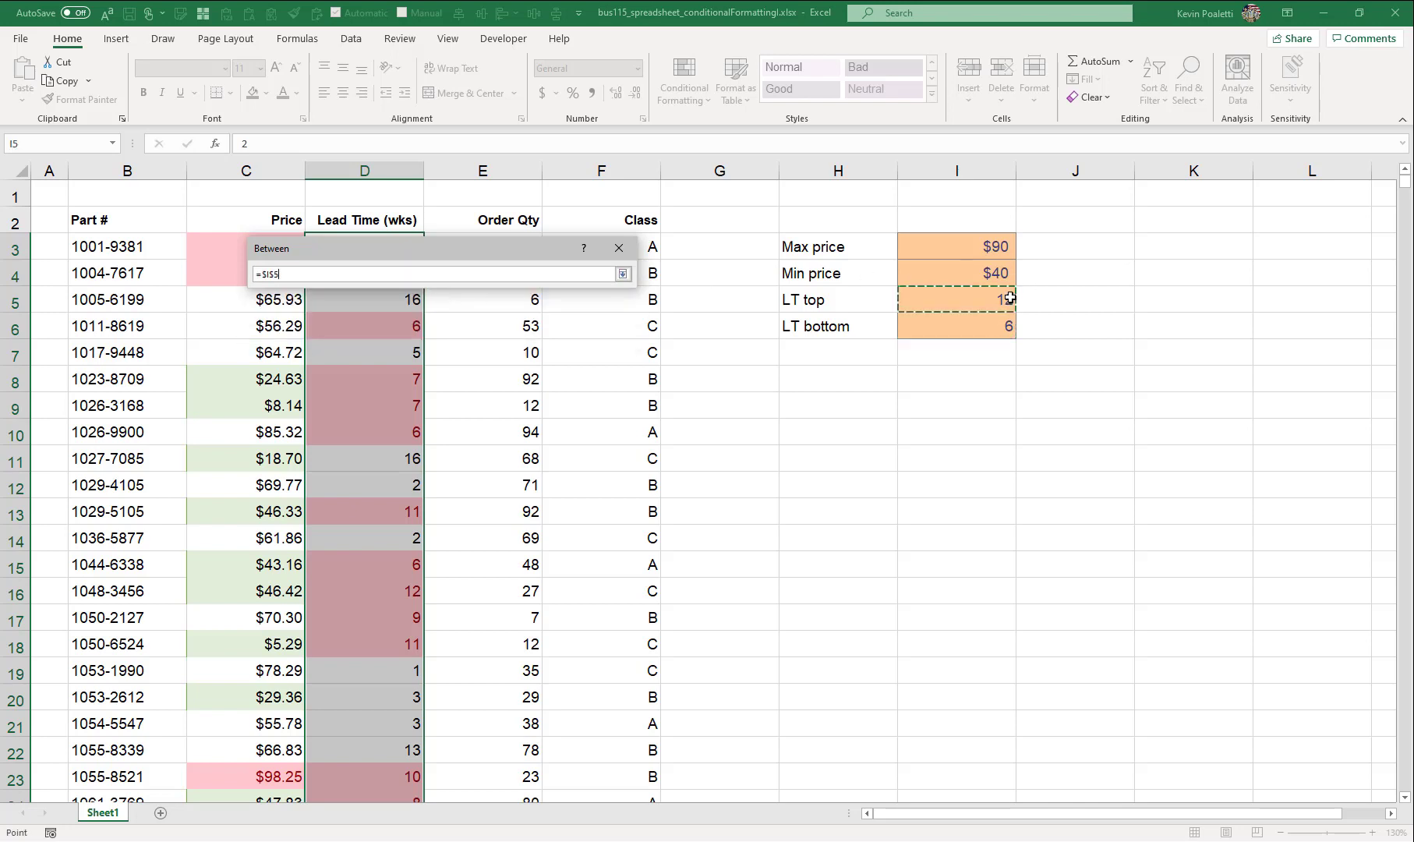
left_click(623, 274)
Choose Green Fill with Dark Green Text for the Between rule and apply it to the lead times.
left_click(621, 297)
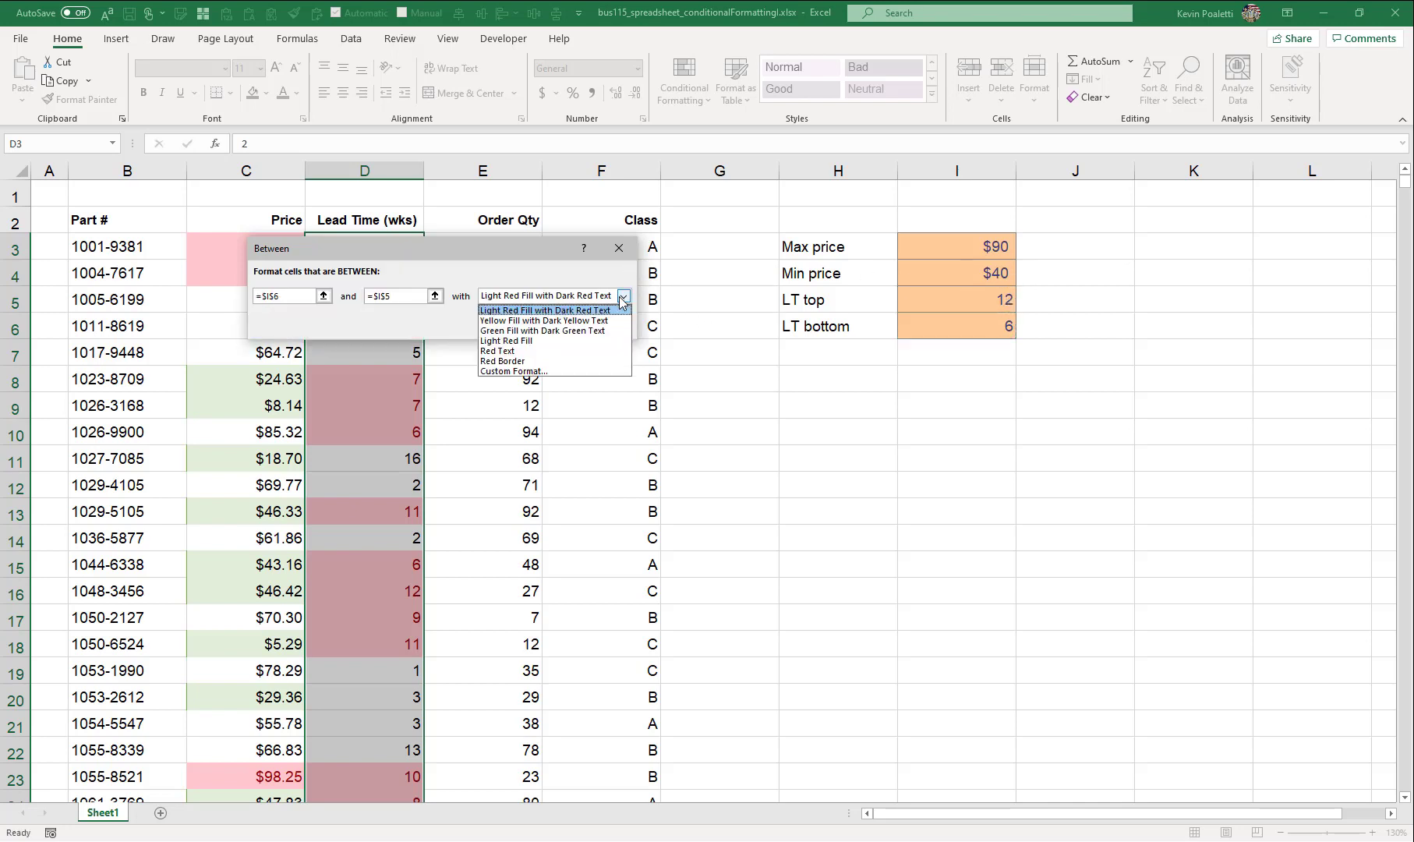
left_click(563, 331)
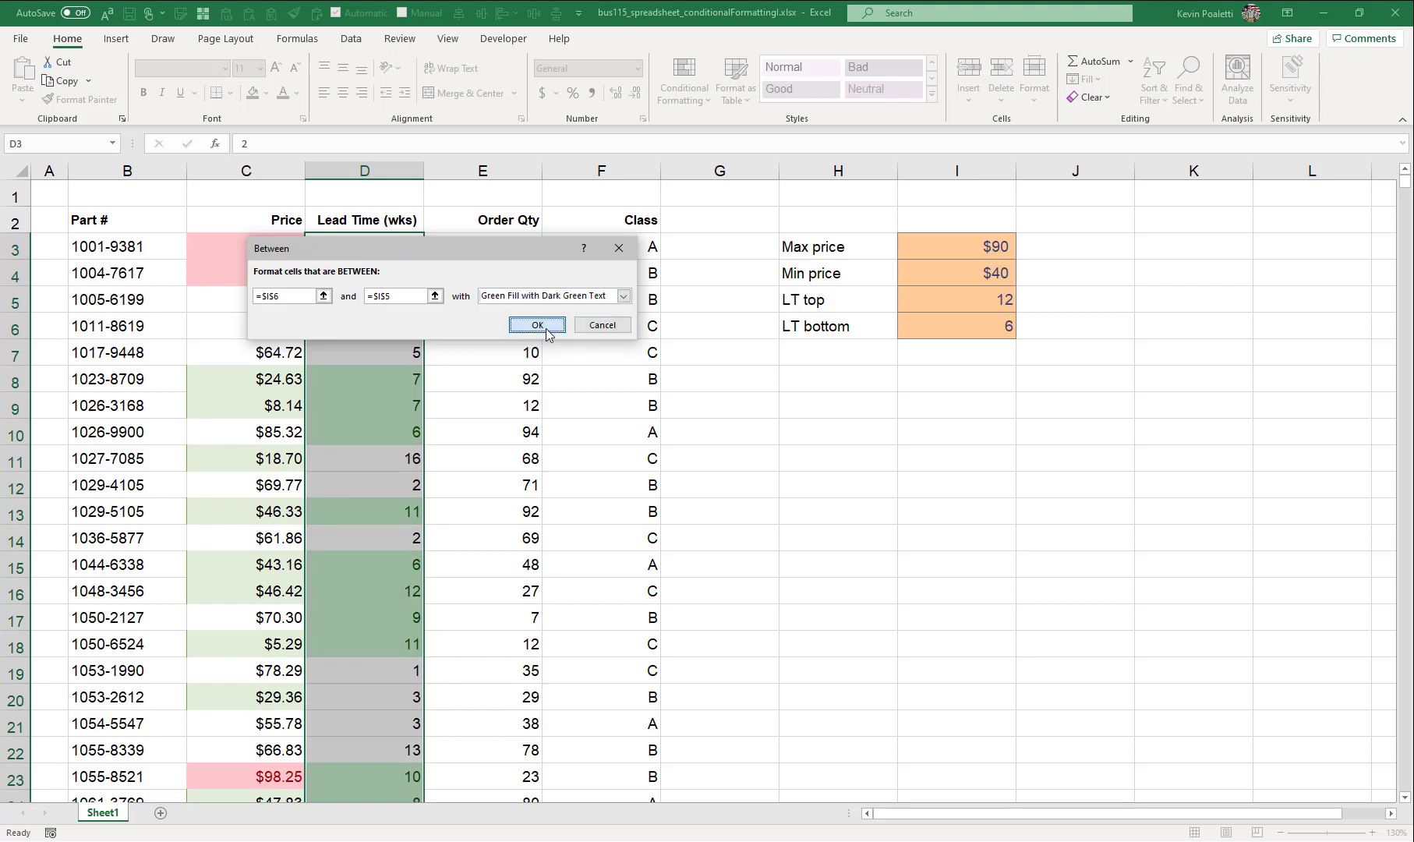
left_click(537, 325)
scroll(520, 464, "down", 7)
scroll(502, 448, "up", 7)
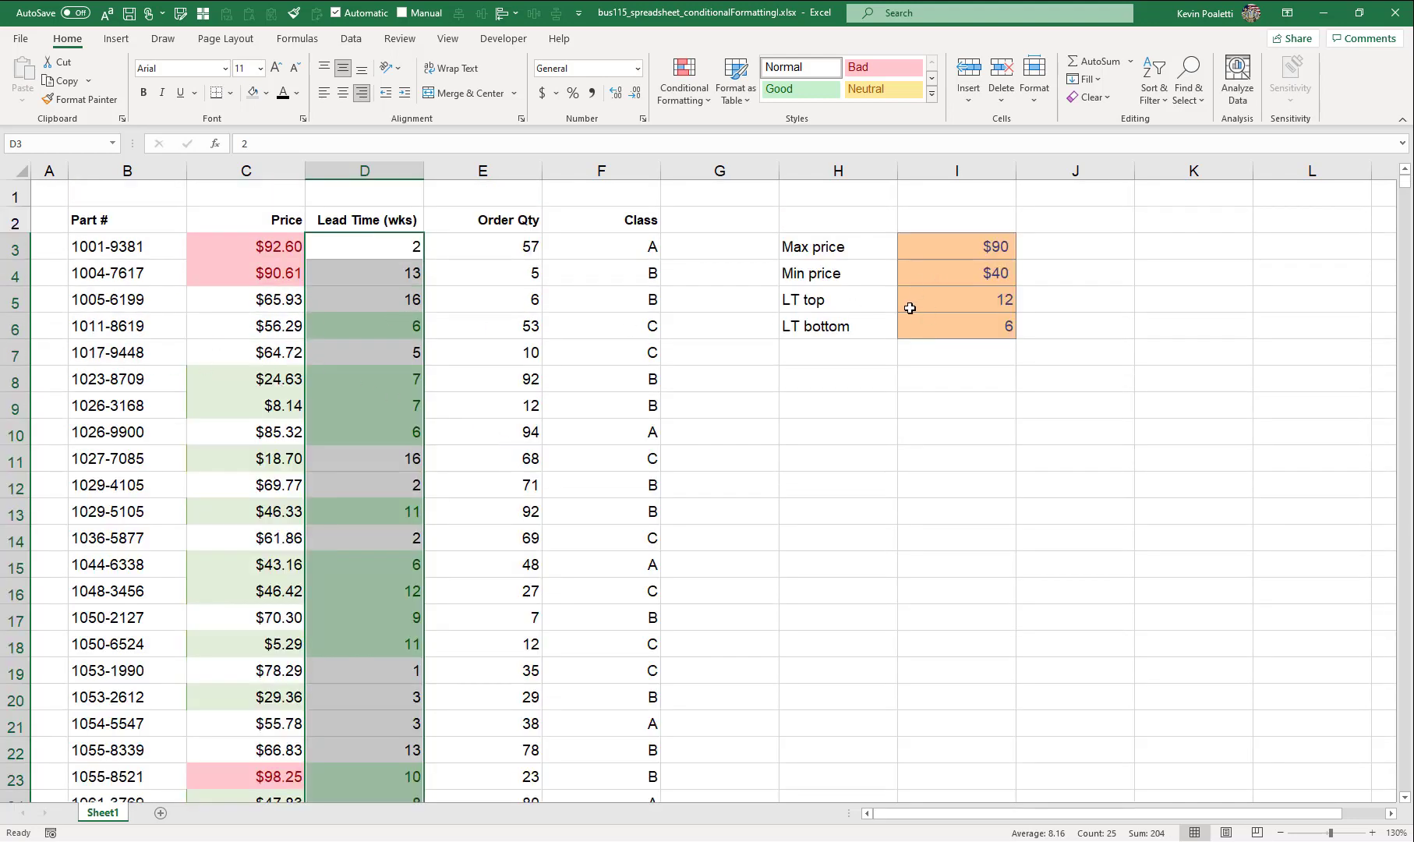
left_click_drag(857, 300, 956, 323)
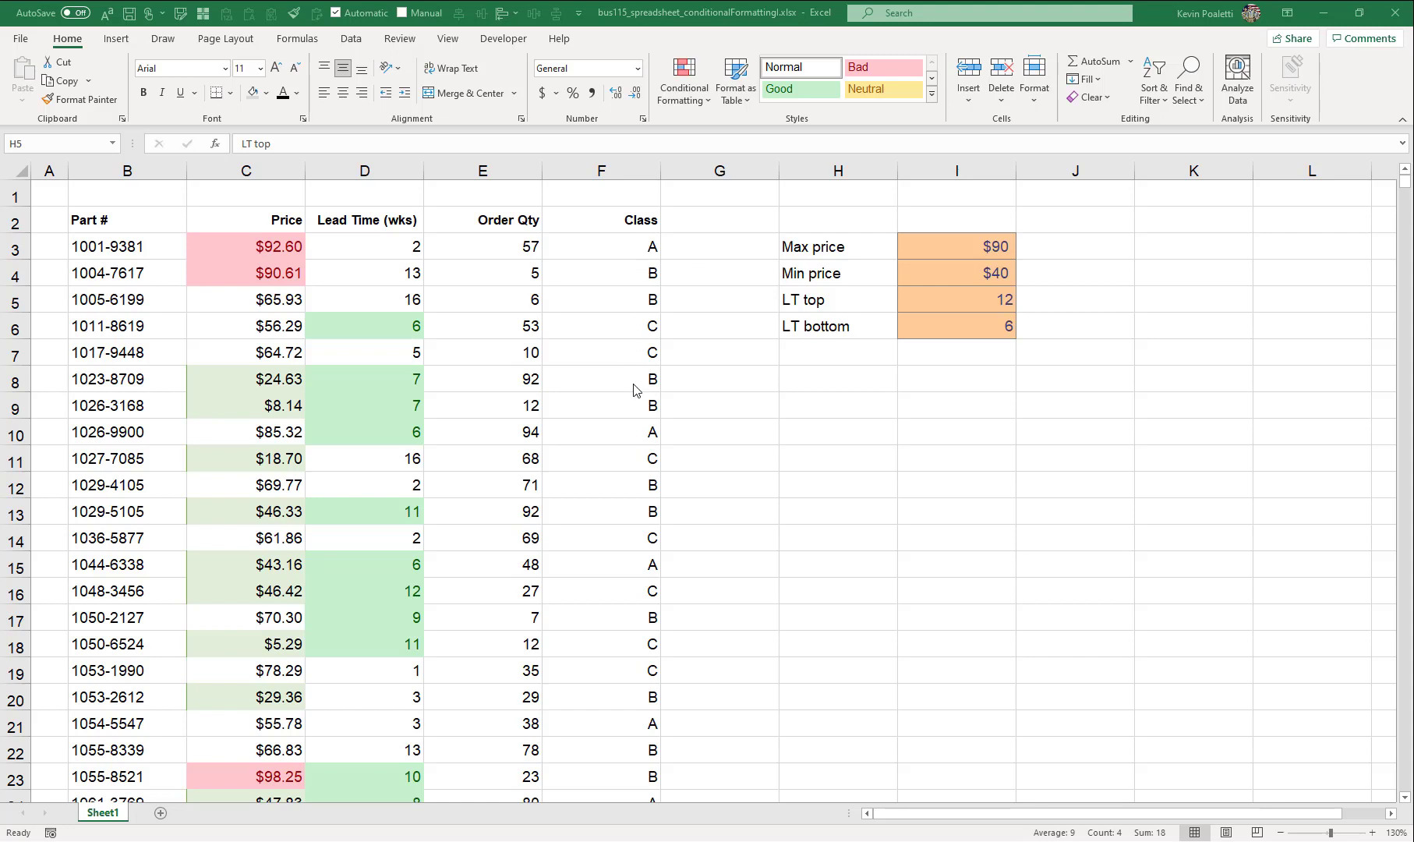
Enter the label "Class" in H7, apply the Input cell style to I7 and enter A there.
left_click(855, 354)
type("Class")
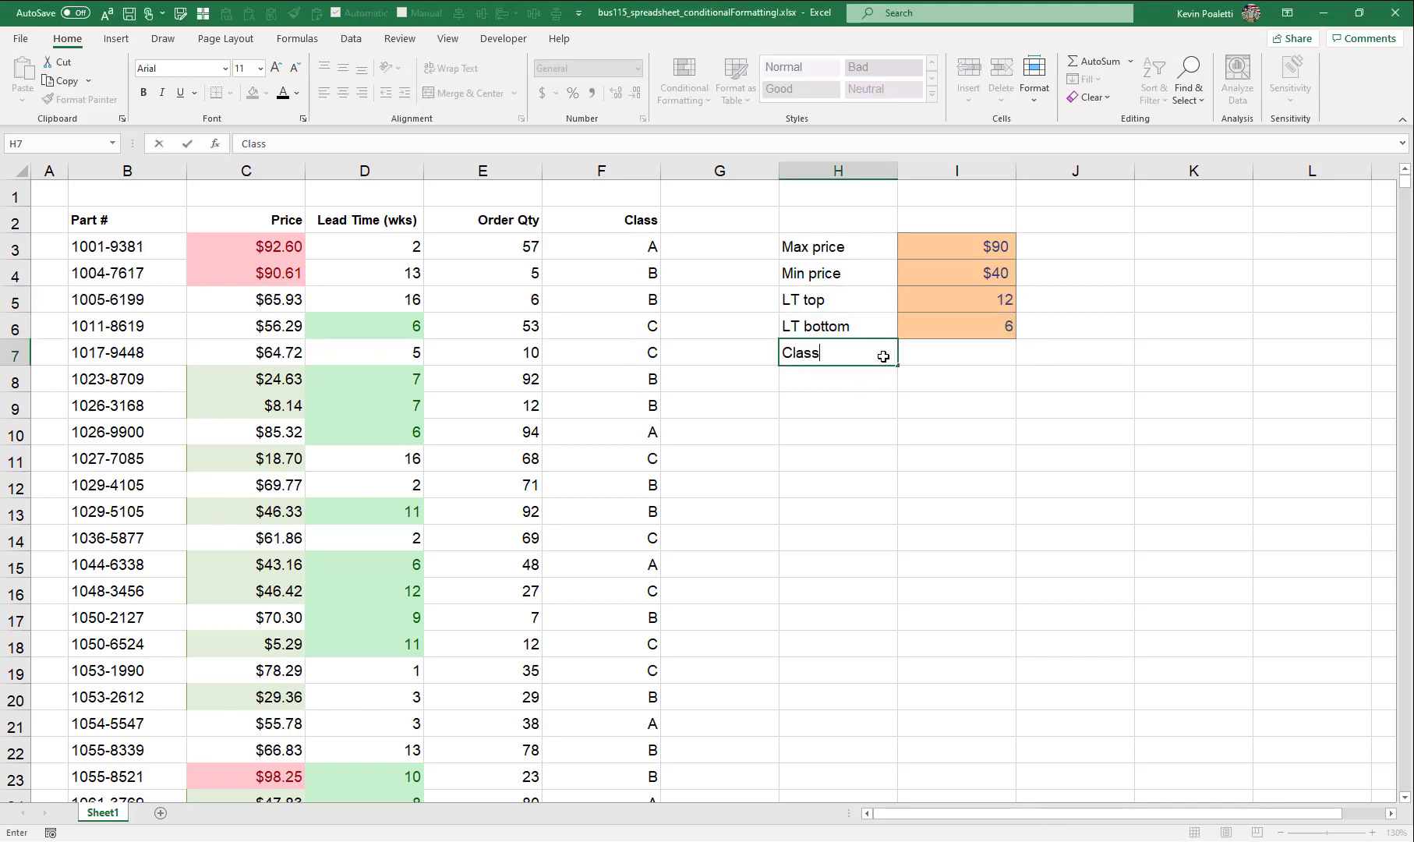
key("Tab")
left_click(932, 92)
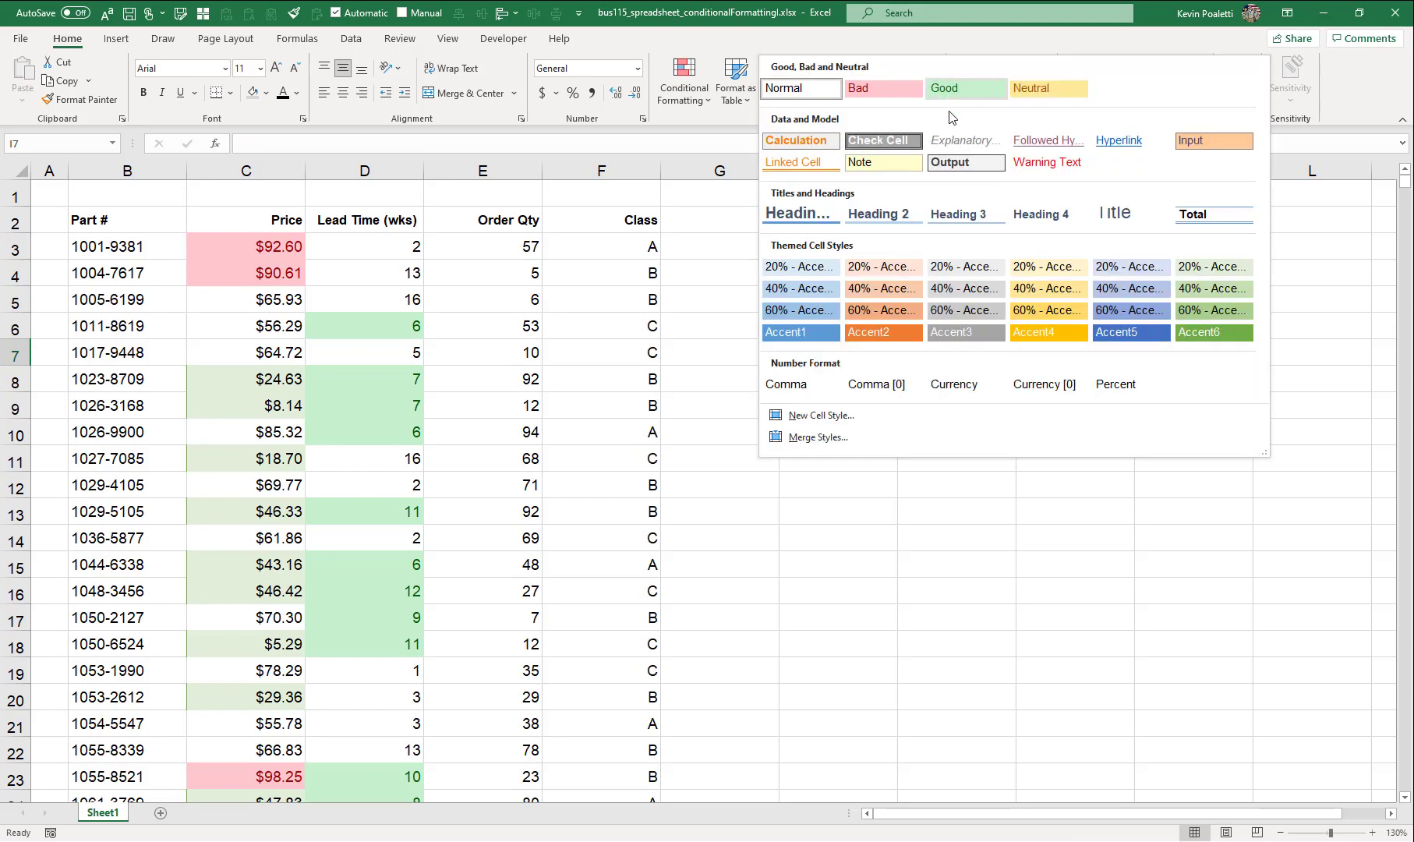
left_click(1214, 140)
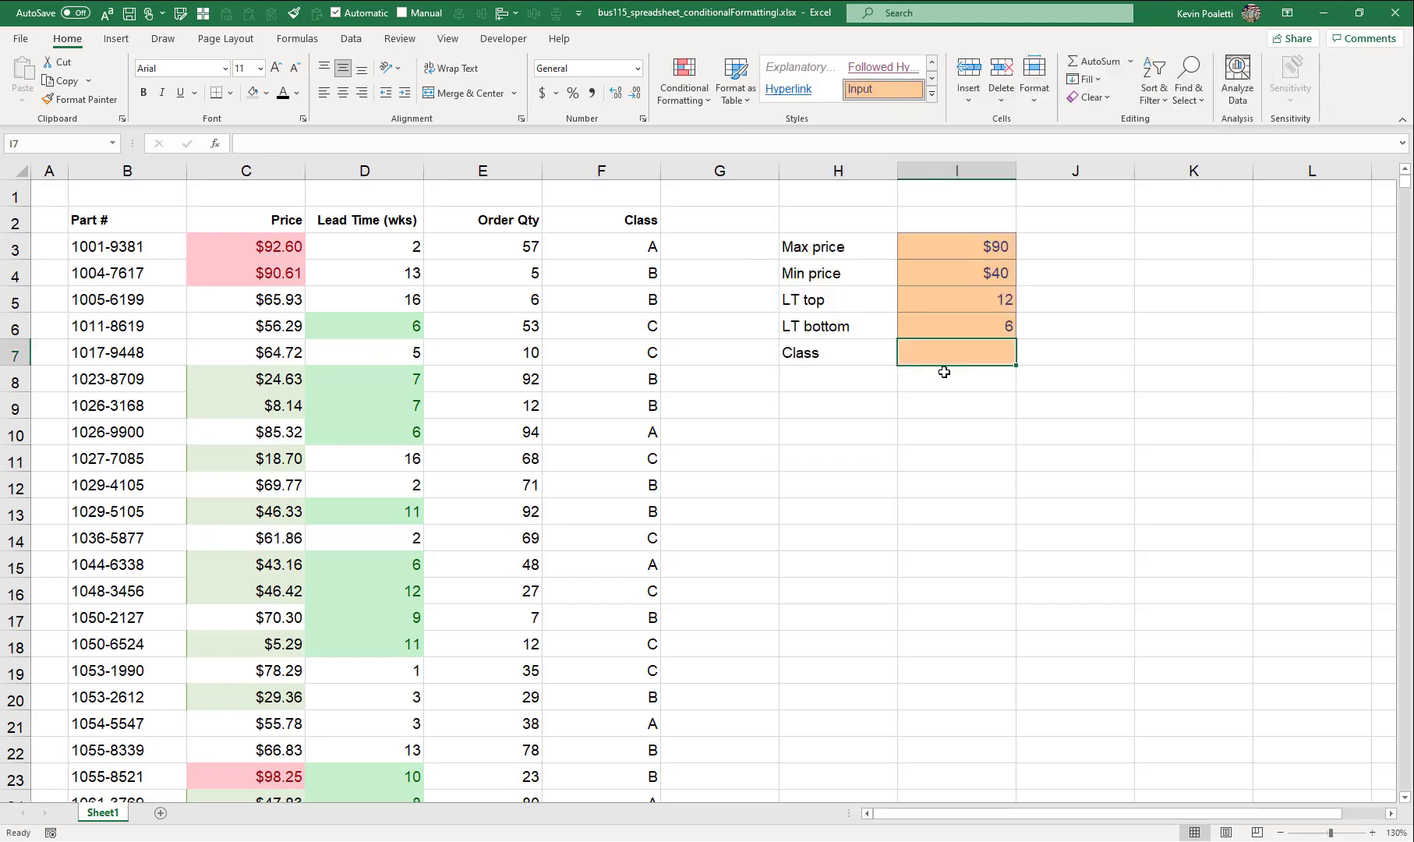
type("A")
key("Return")
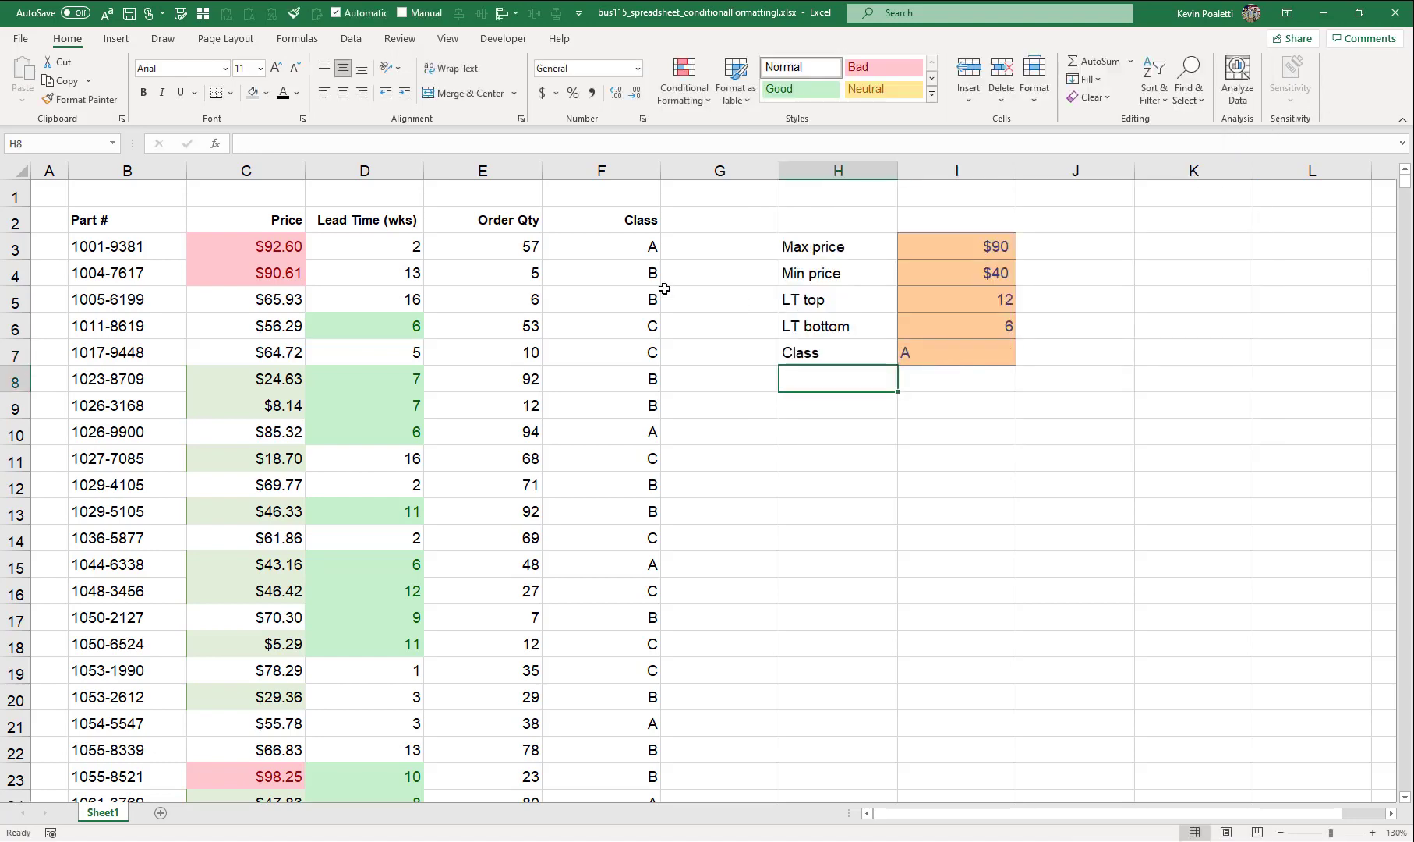
Start an Equal To highlight rule on the Class values from F3 down, comparing them with cell I7.
left_click(638, 253)
key("ctrl+shift+Down")
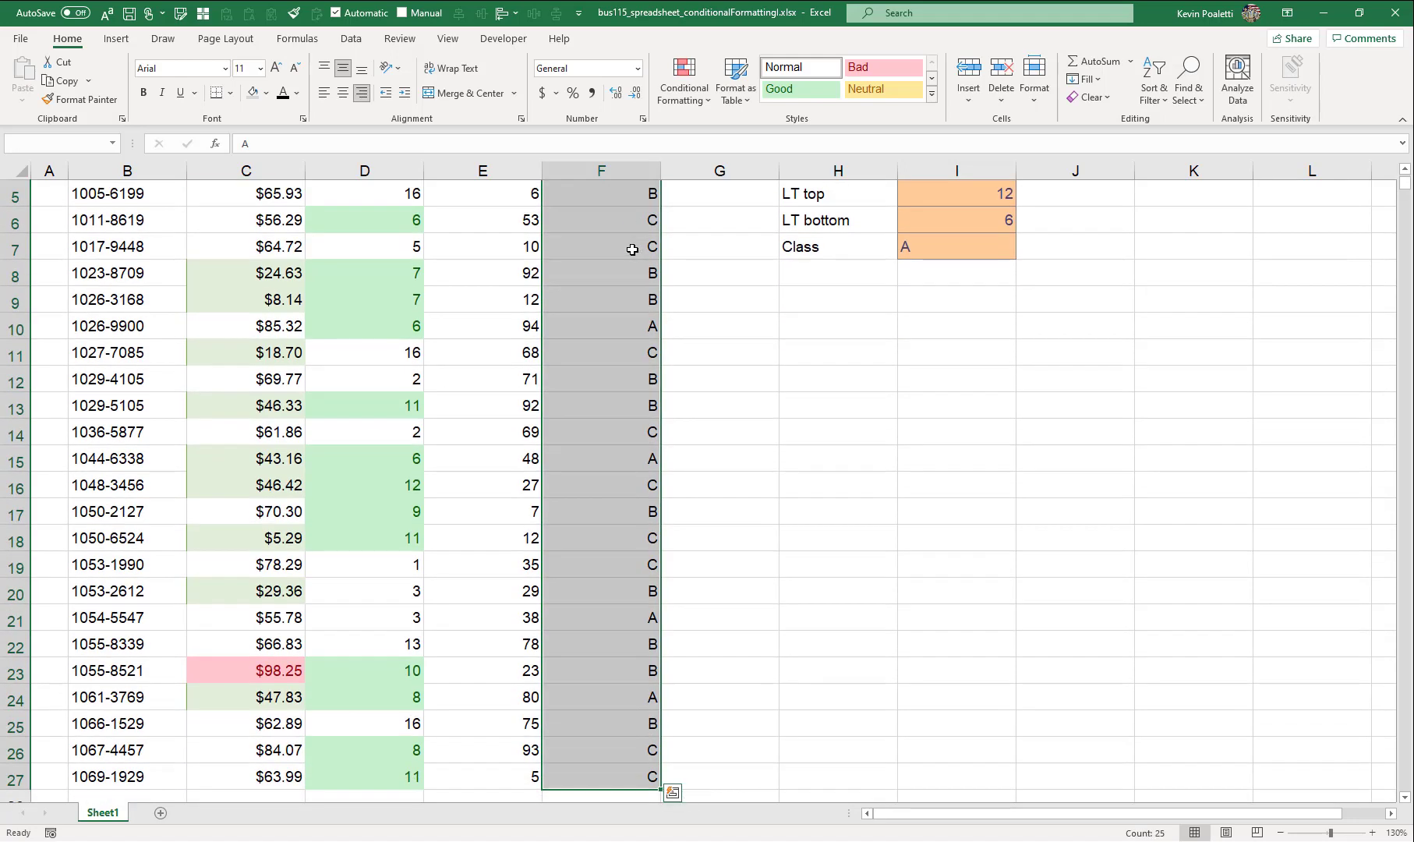
left_click(684, 95)
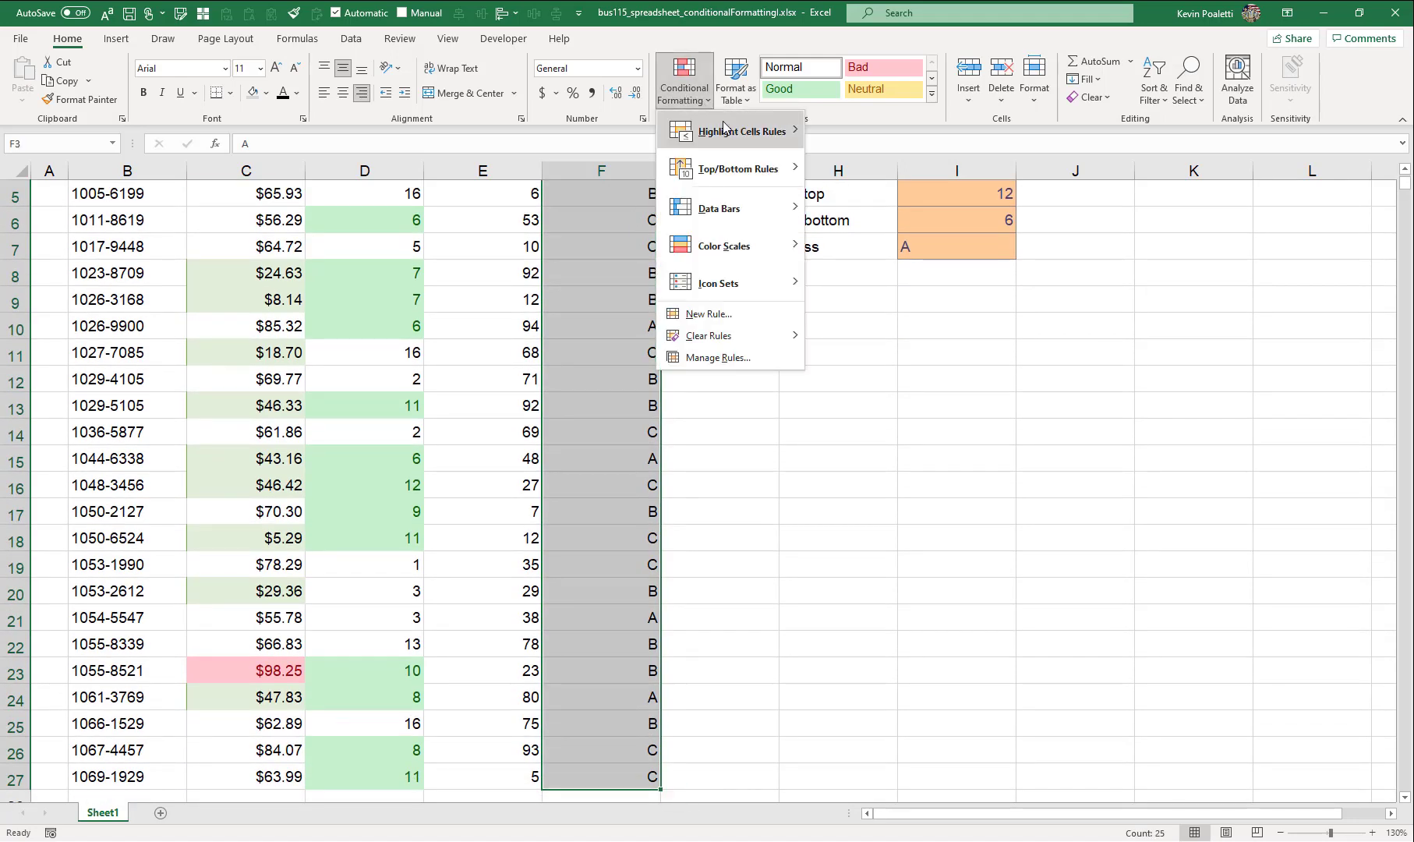
mouse_move(723, 129)
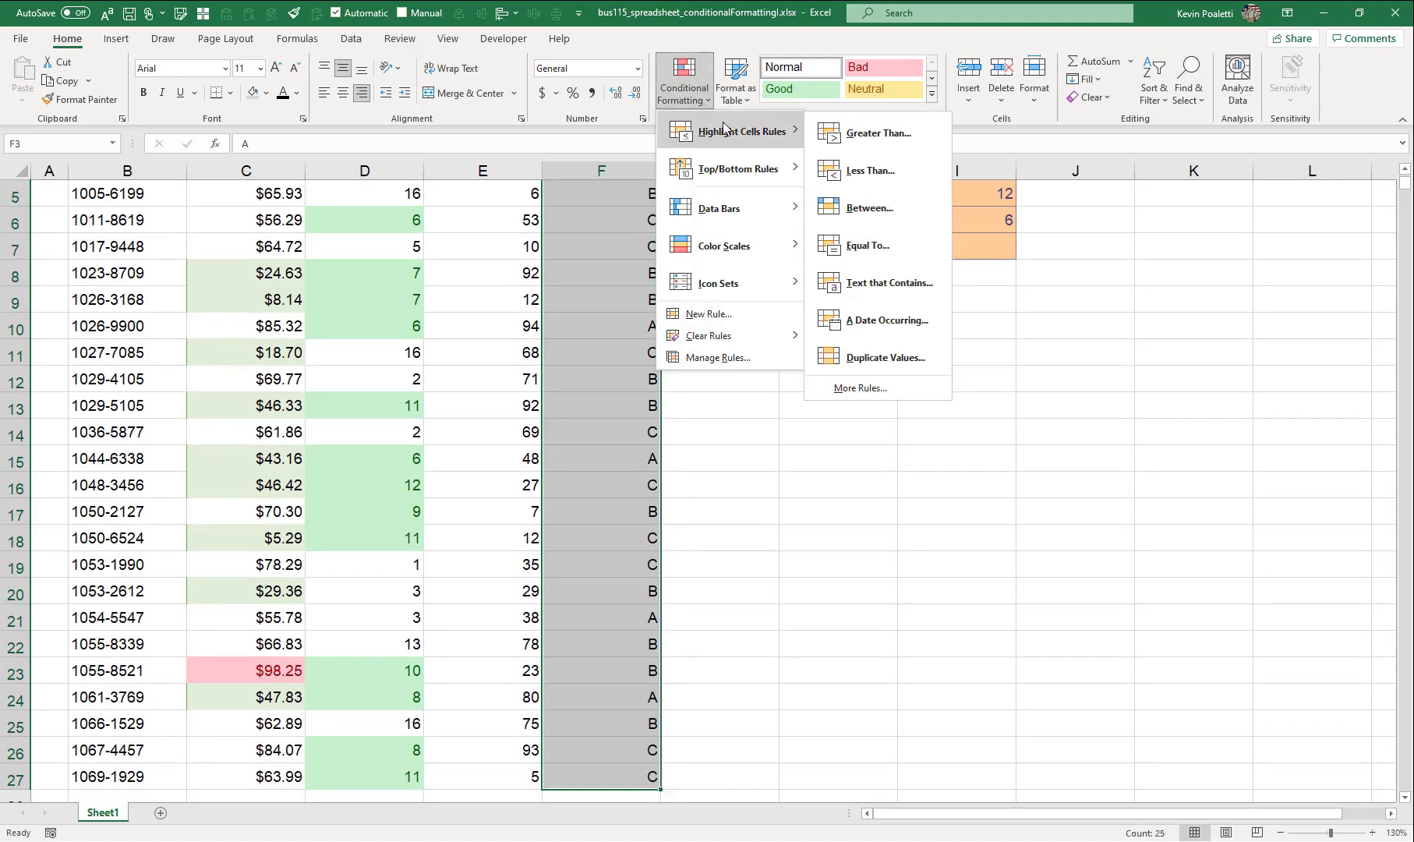
left_click(876, 247)
scroll(934, 296, "up", 2)
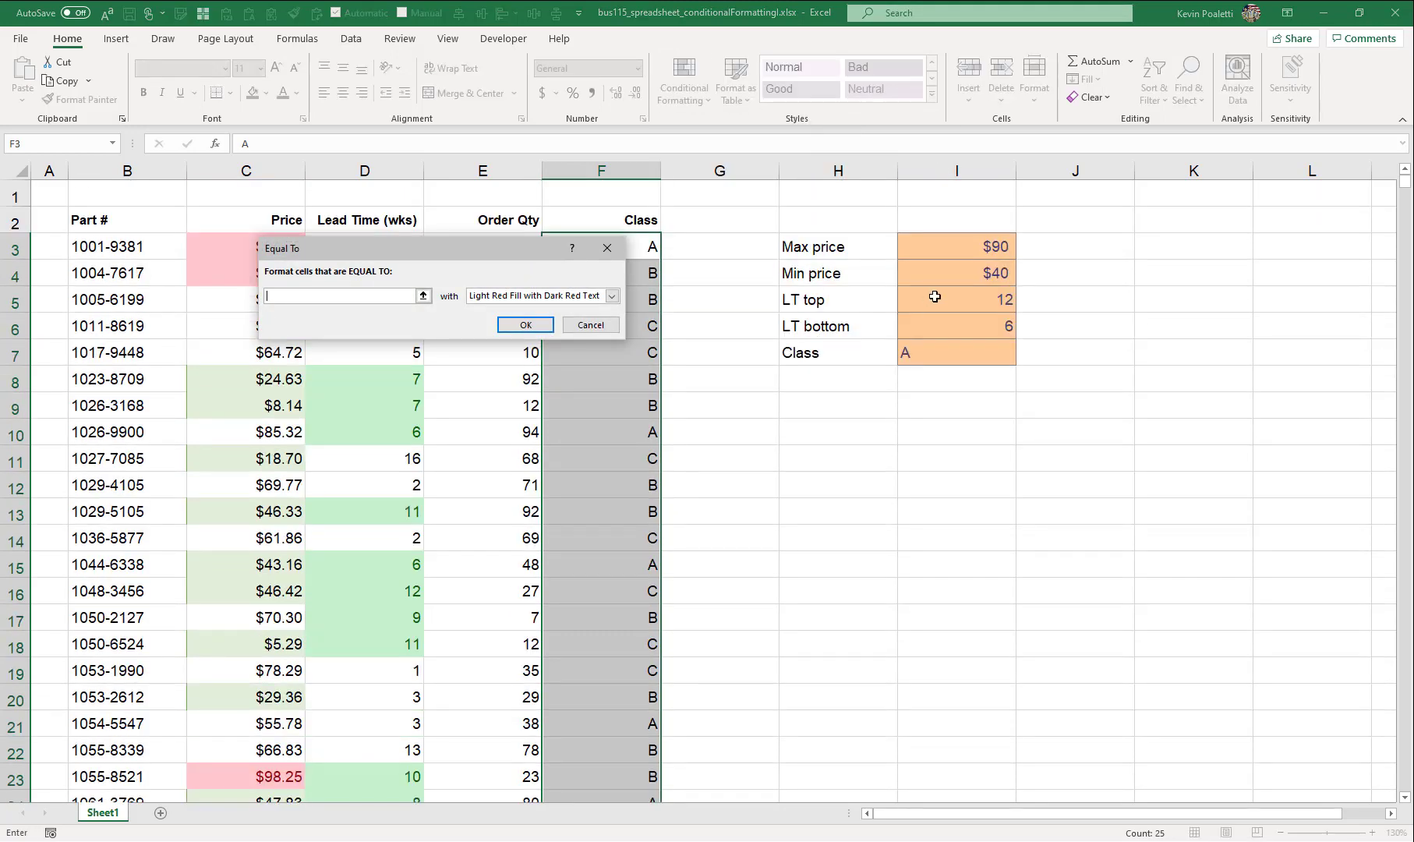
left_click(948, 356)
Give the Equal To rule a custom format with a gold outline border and apply it to the Class column.
left_click(612, 296)
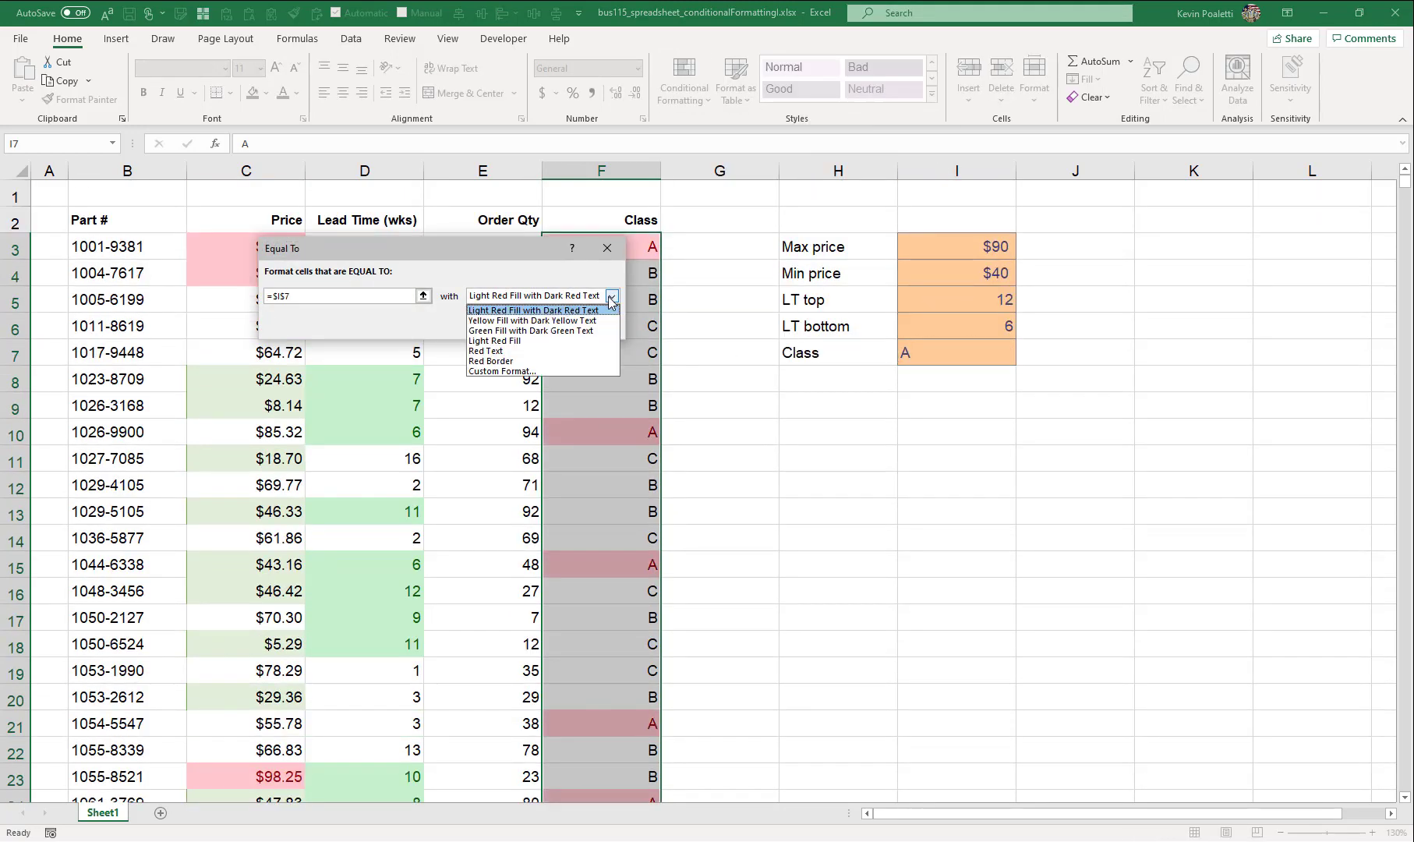
left_click(503, 371)
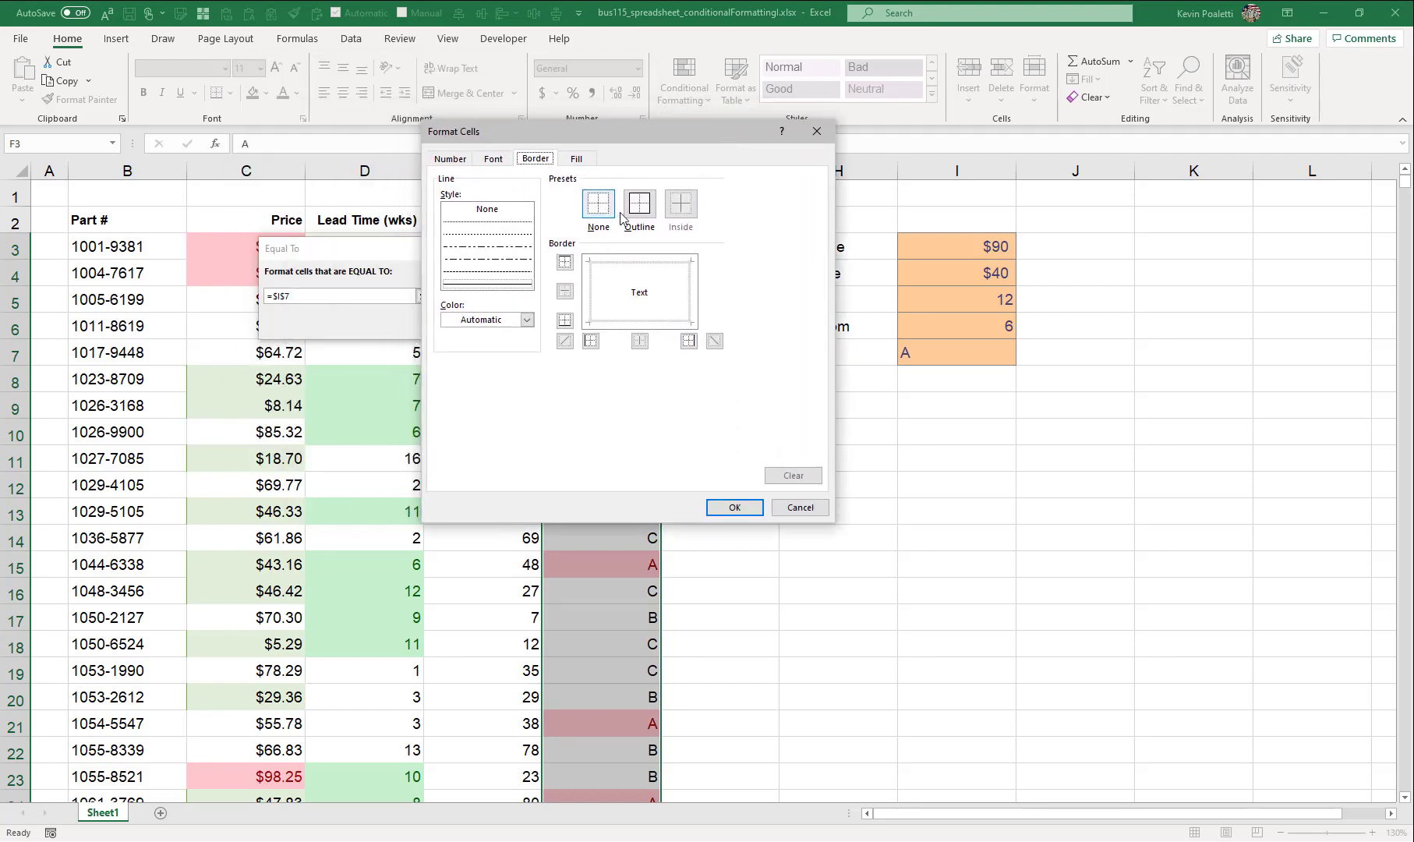
left_click(527, 320)
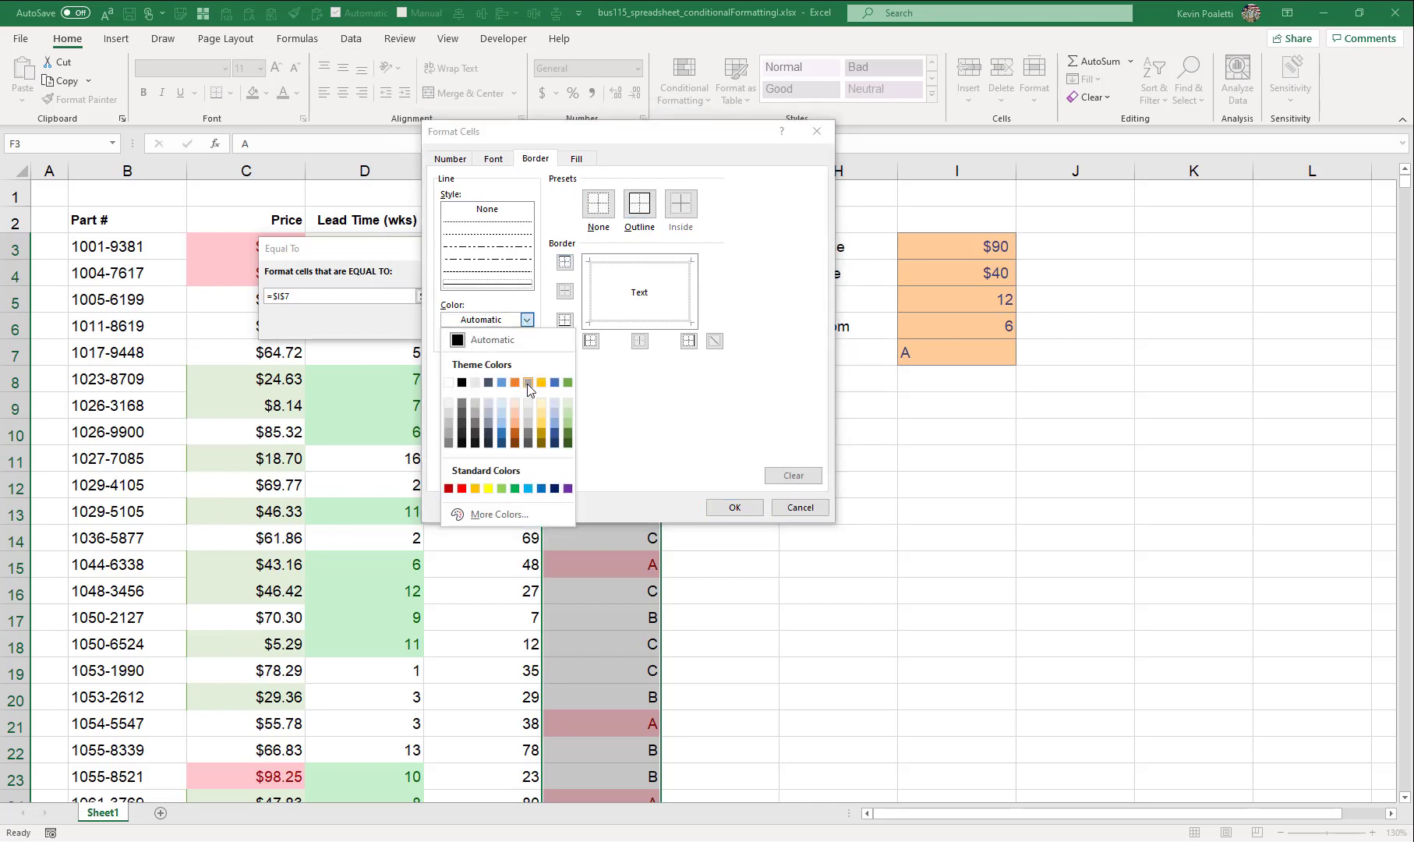
left_click(540, 382)
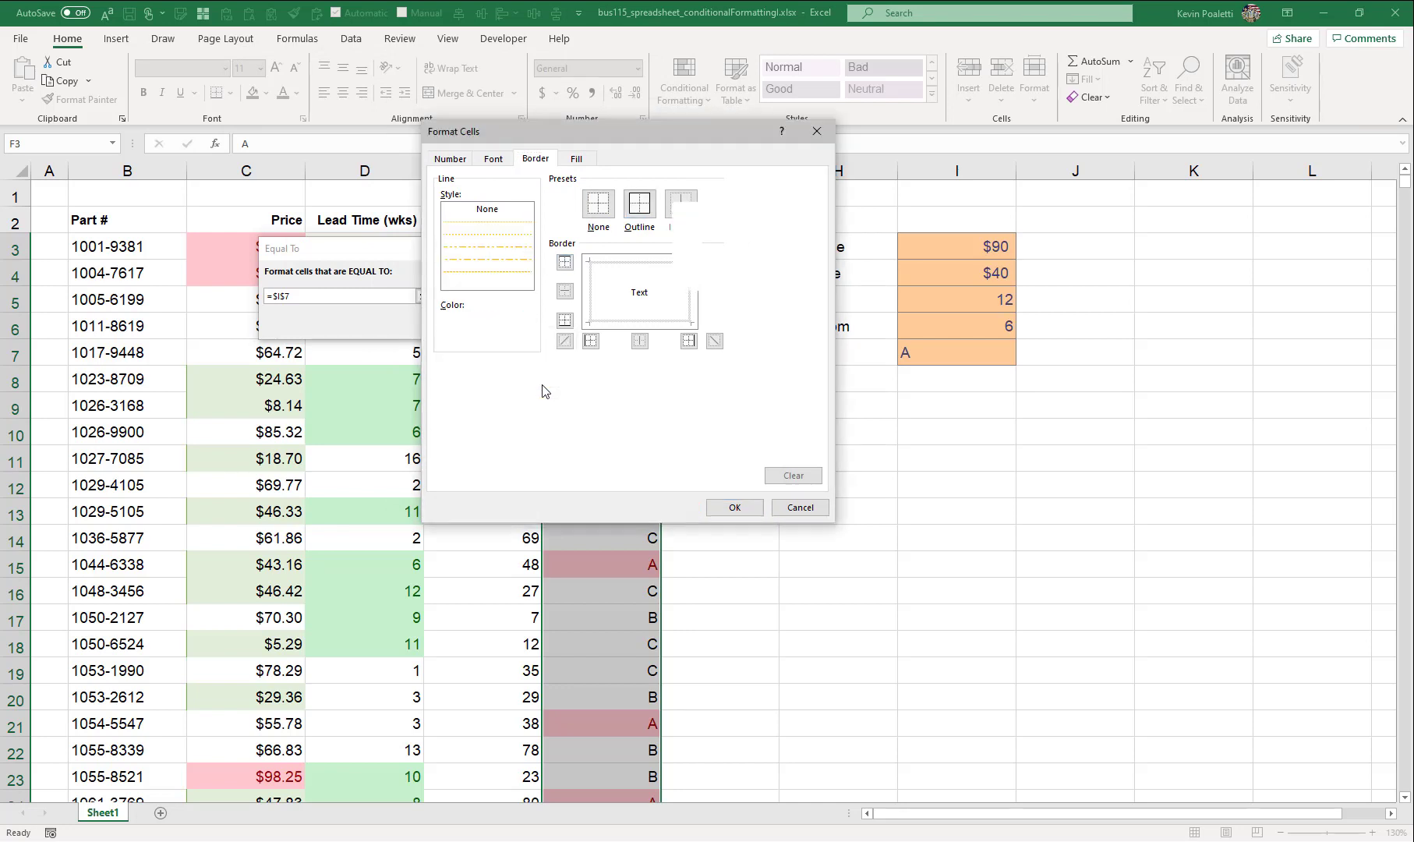
left_click(638, 204)
left_click(734, 506)
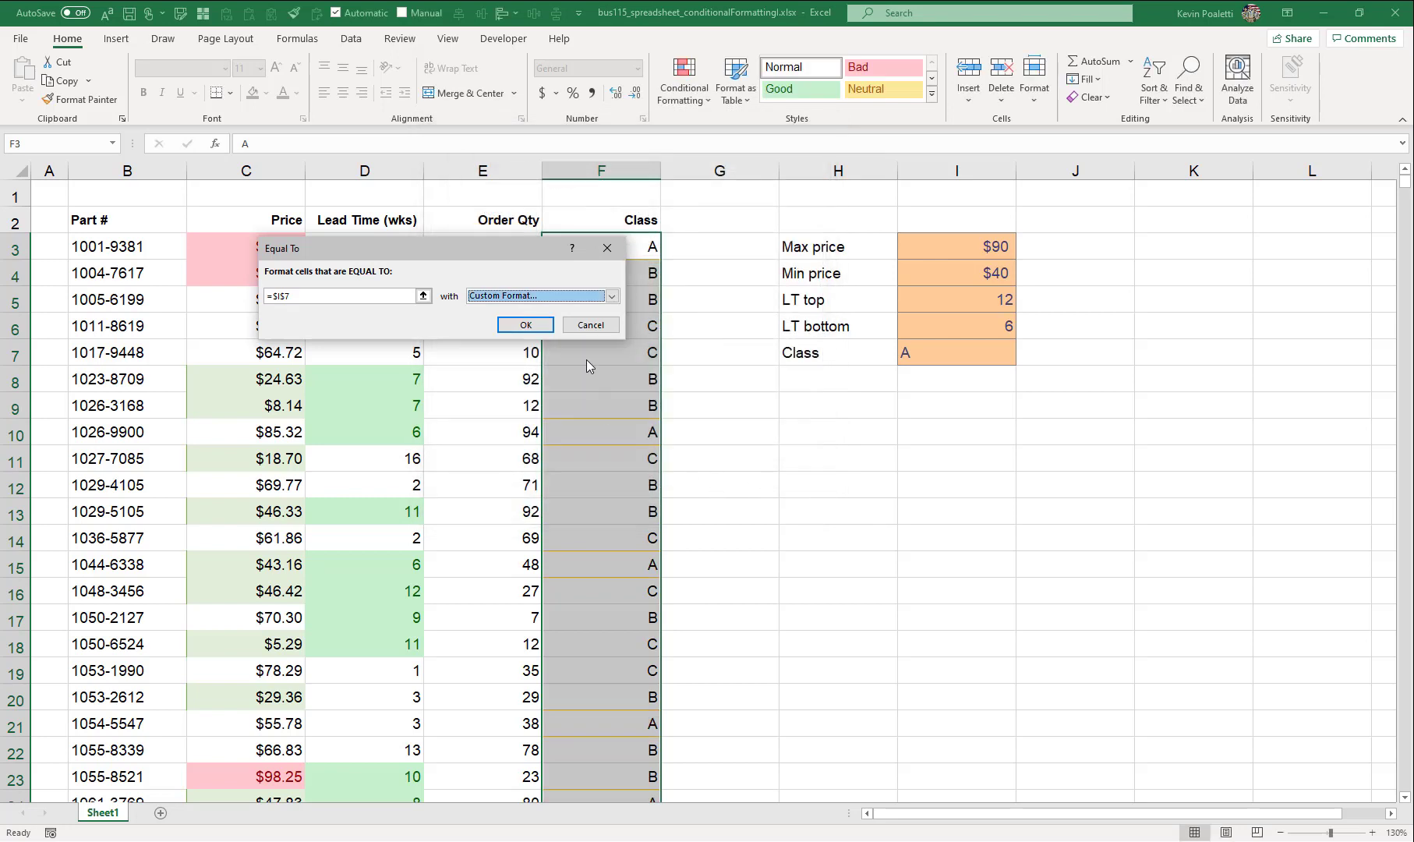
left_click(535, 329)
Copy the Class label and input cell H7:I7 into row 8 and change I8 to B.
left_click(932, 354)
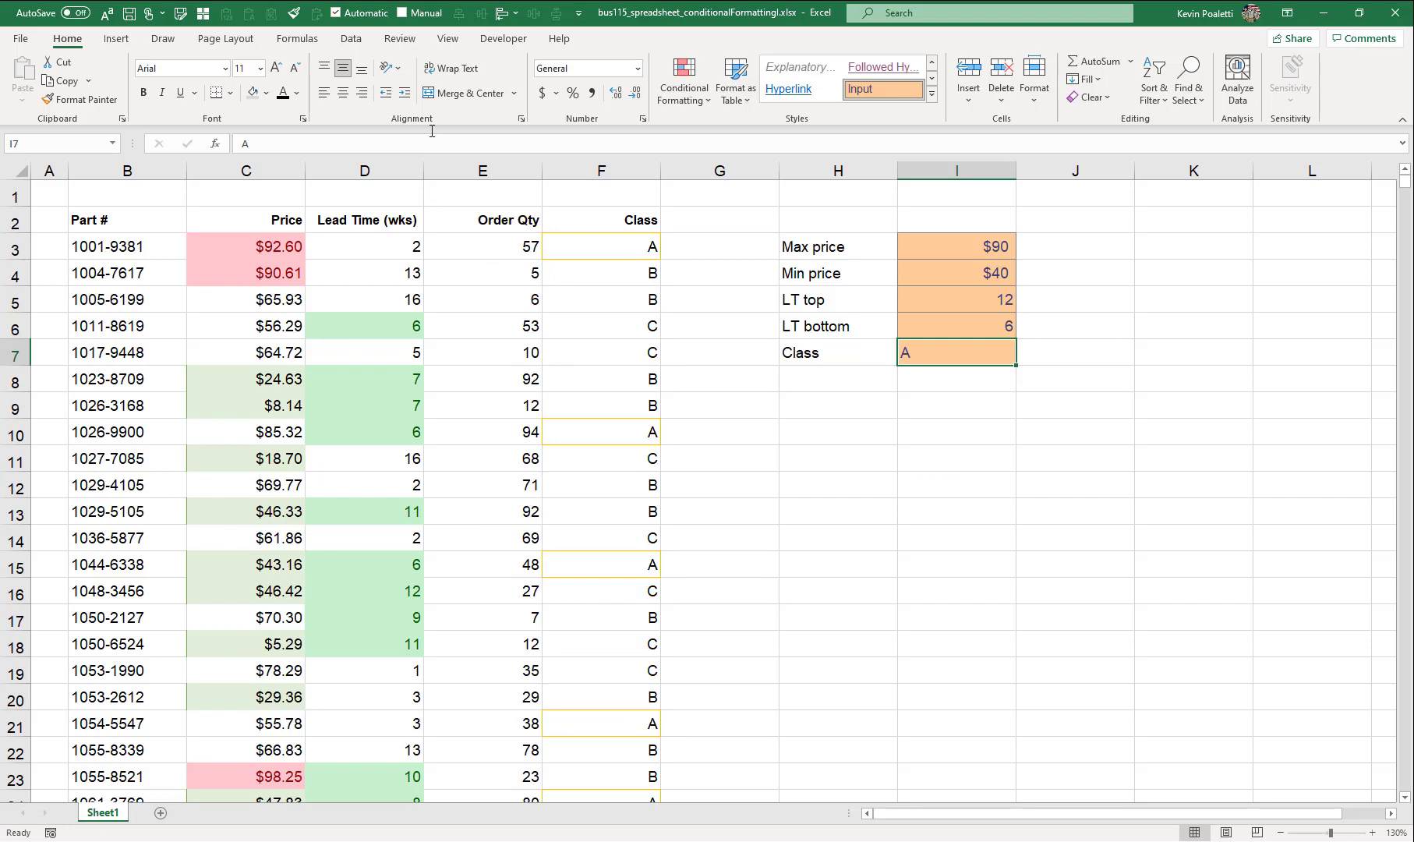
left_click(858, 357)
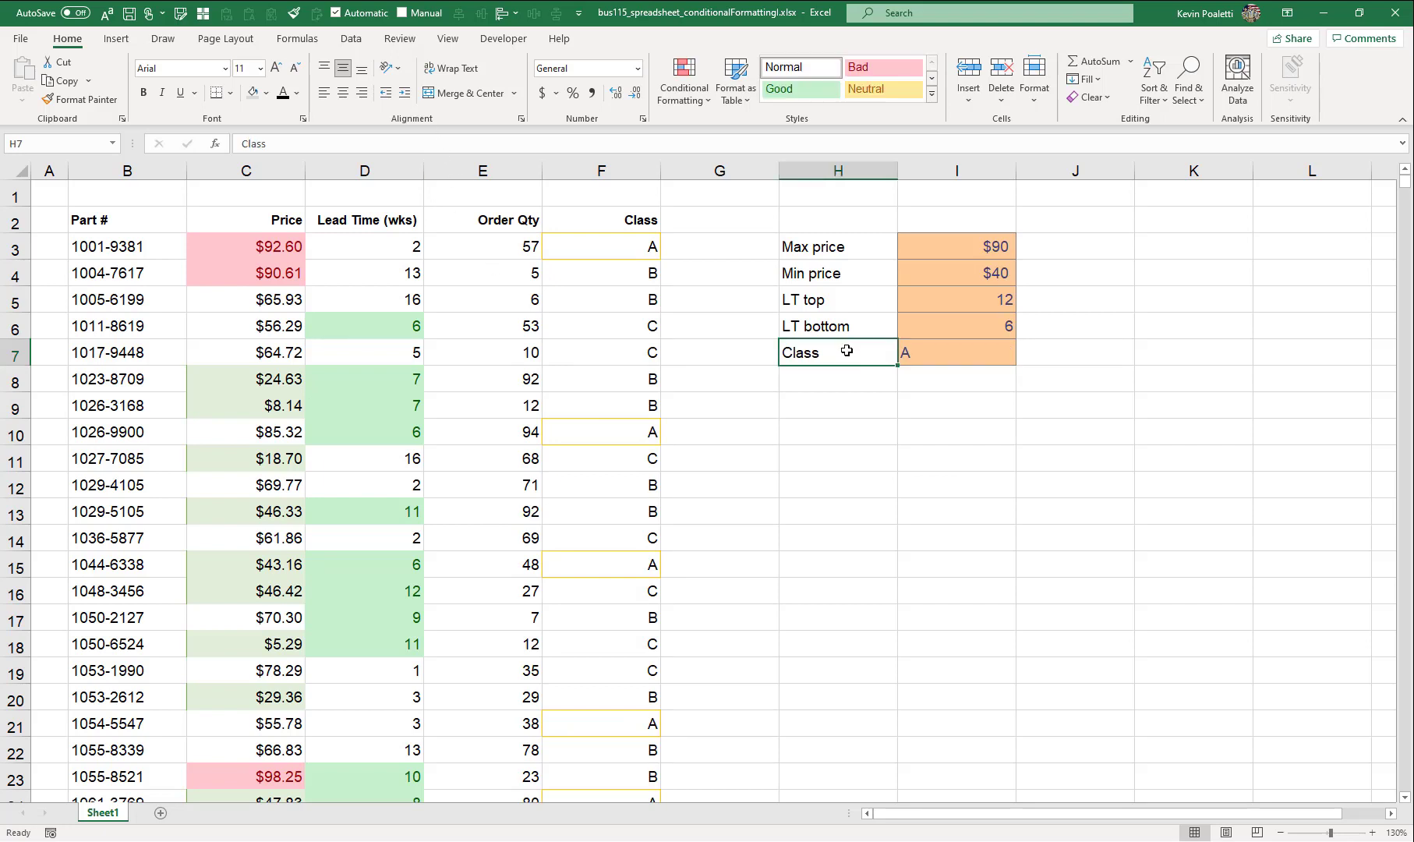
left_click_drag(846, 351, 903, 350)
key("ctrl+c")
key("Down")
key("ctrl+v")
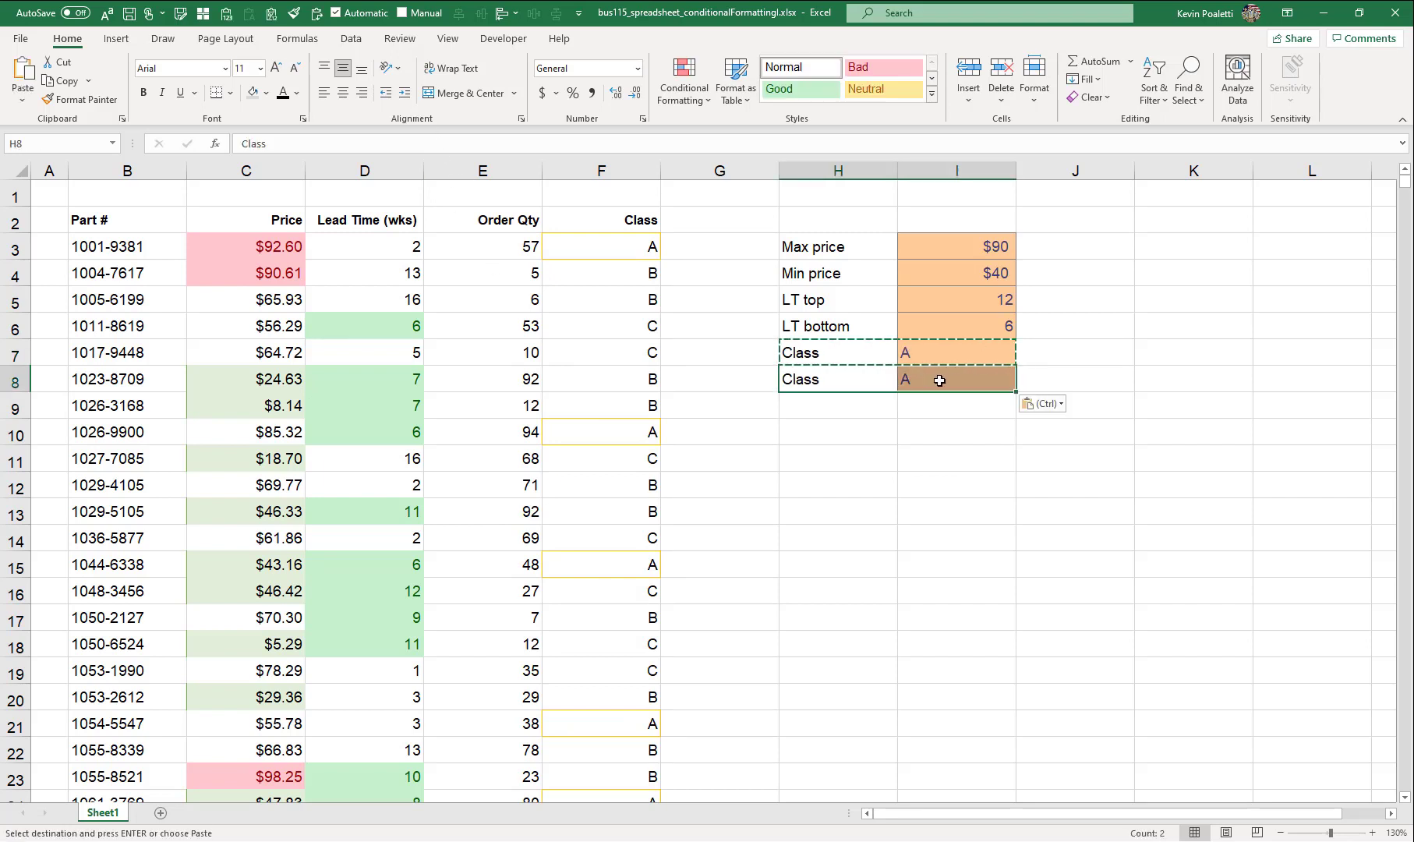
left_click(939, 381)
double_click(936, 381)
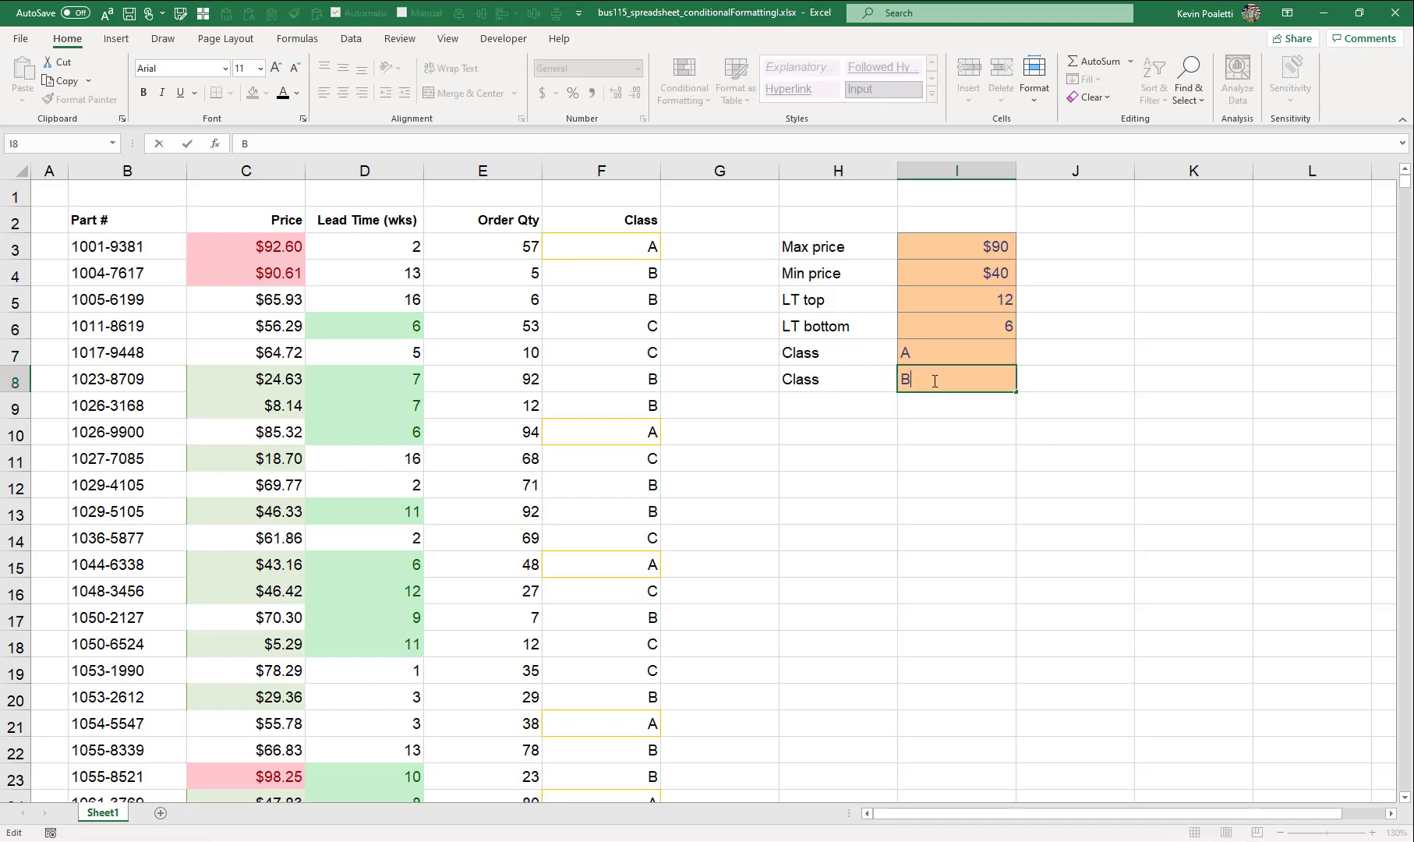
key("Return")
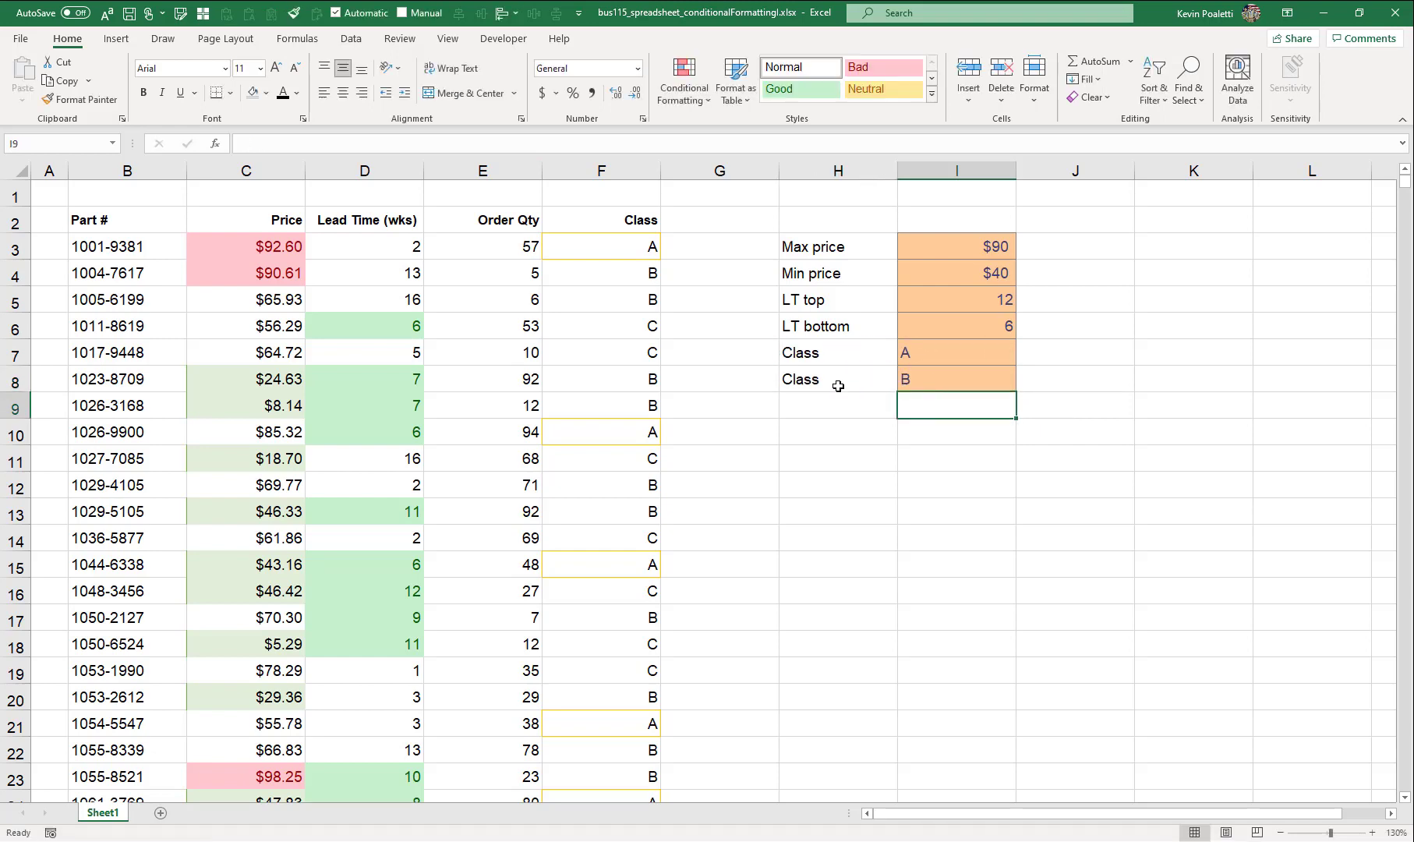
Start a second Equal To highlight rule on the Class values from F3 down, comparing them with cell I8.
left_click(648, 251)
key("ctrl+shift+Down")
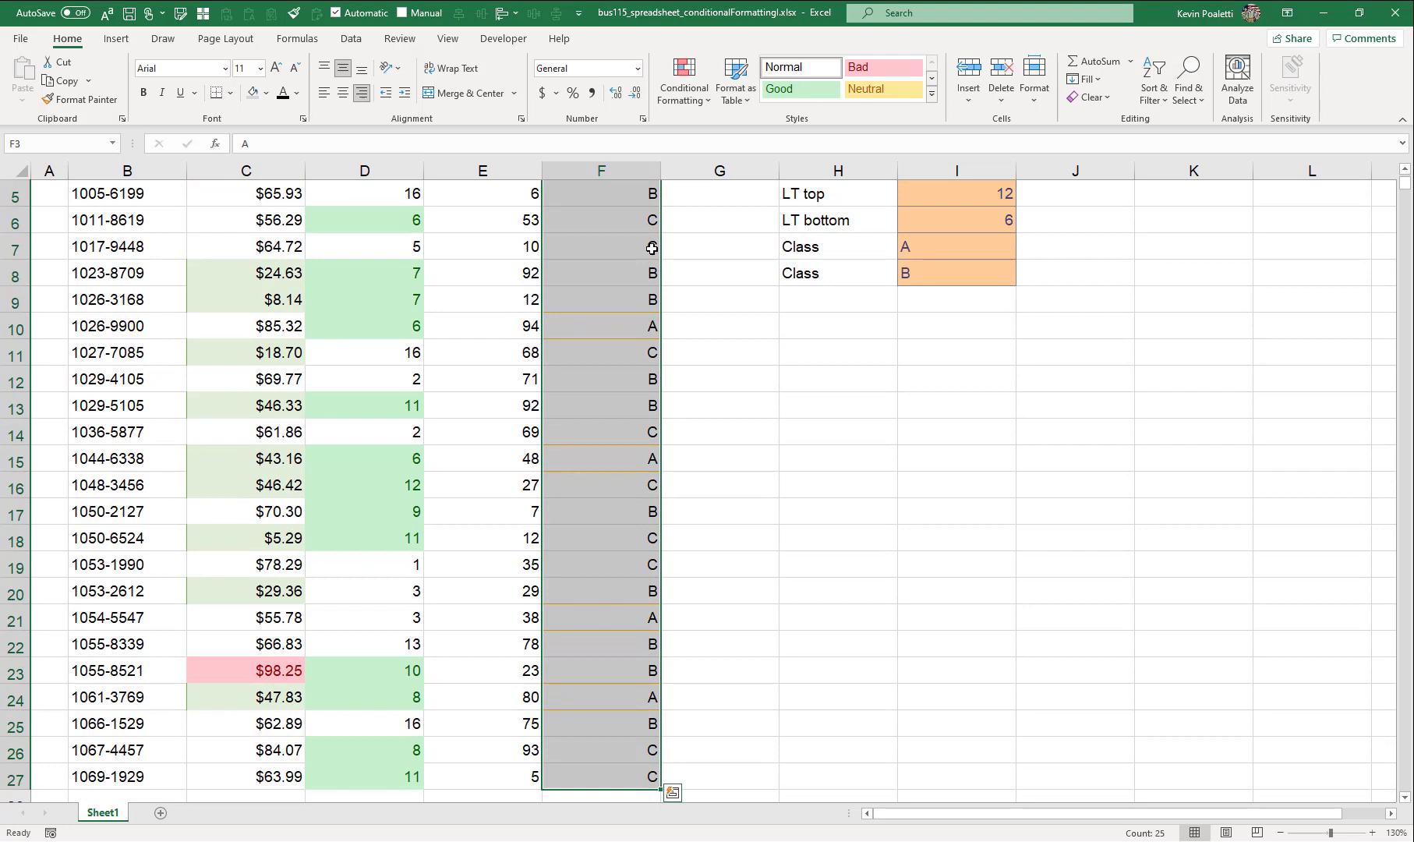
left_click(685, 98)
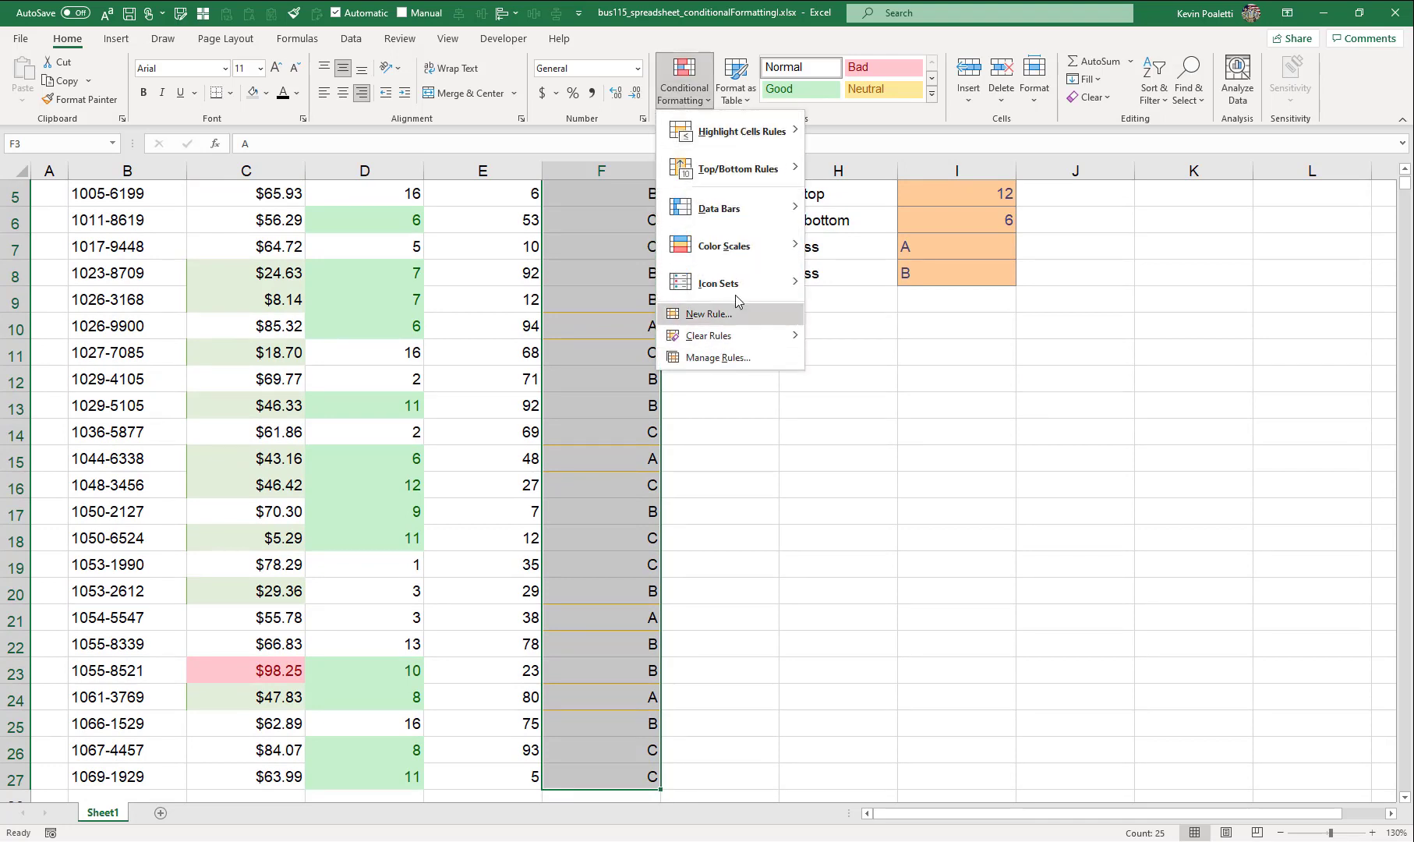
mouse_move(741, 138)
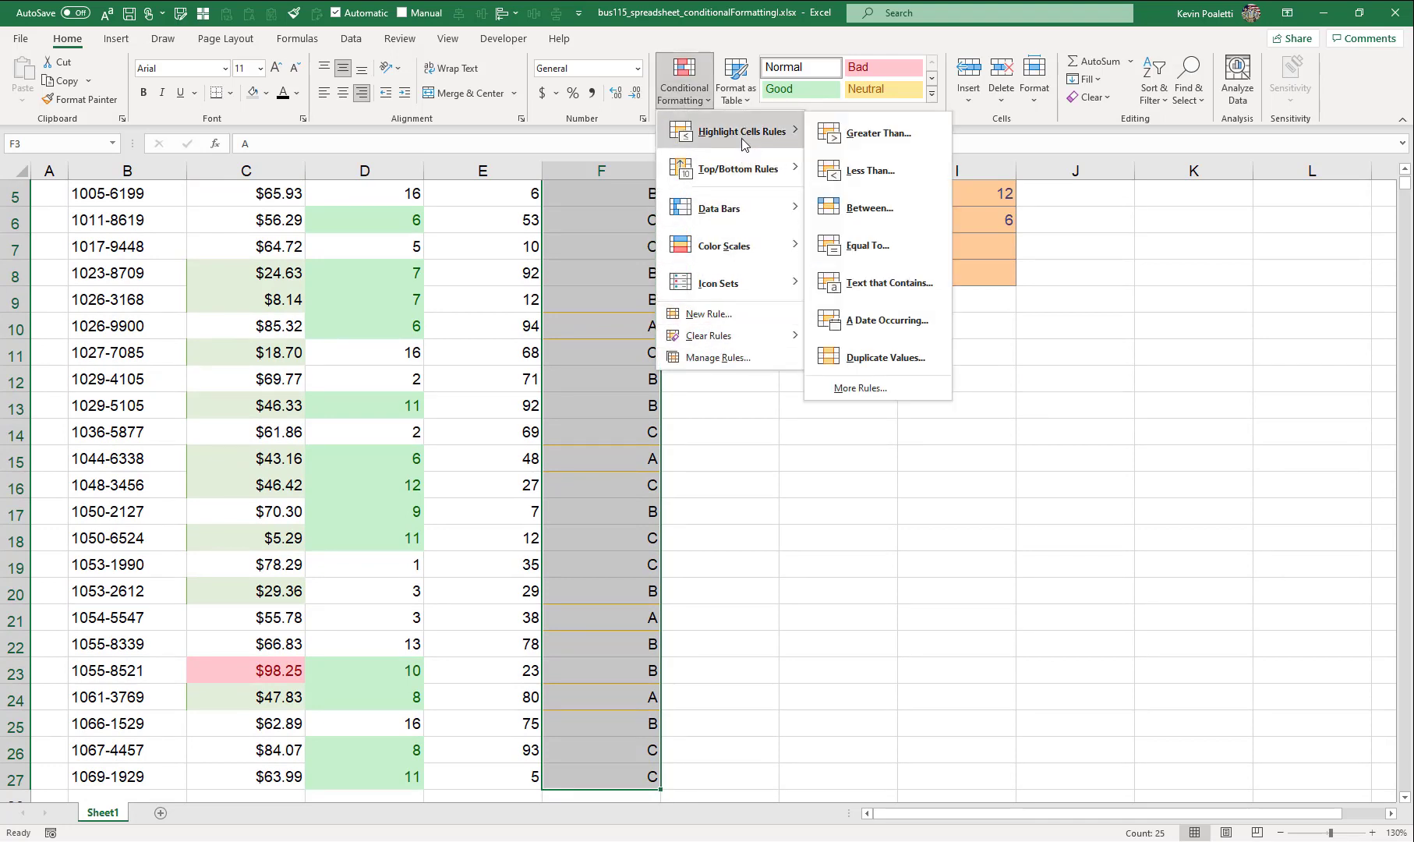
left_click(862, 246)
left_click(909, 277)
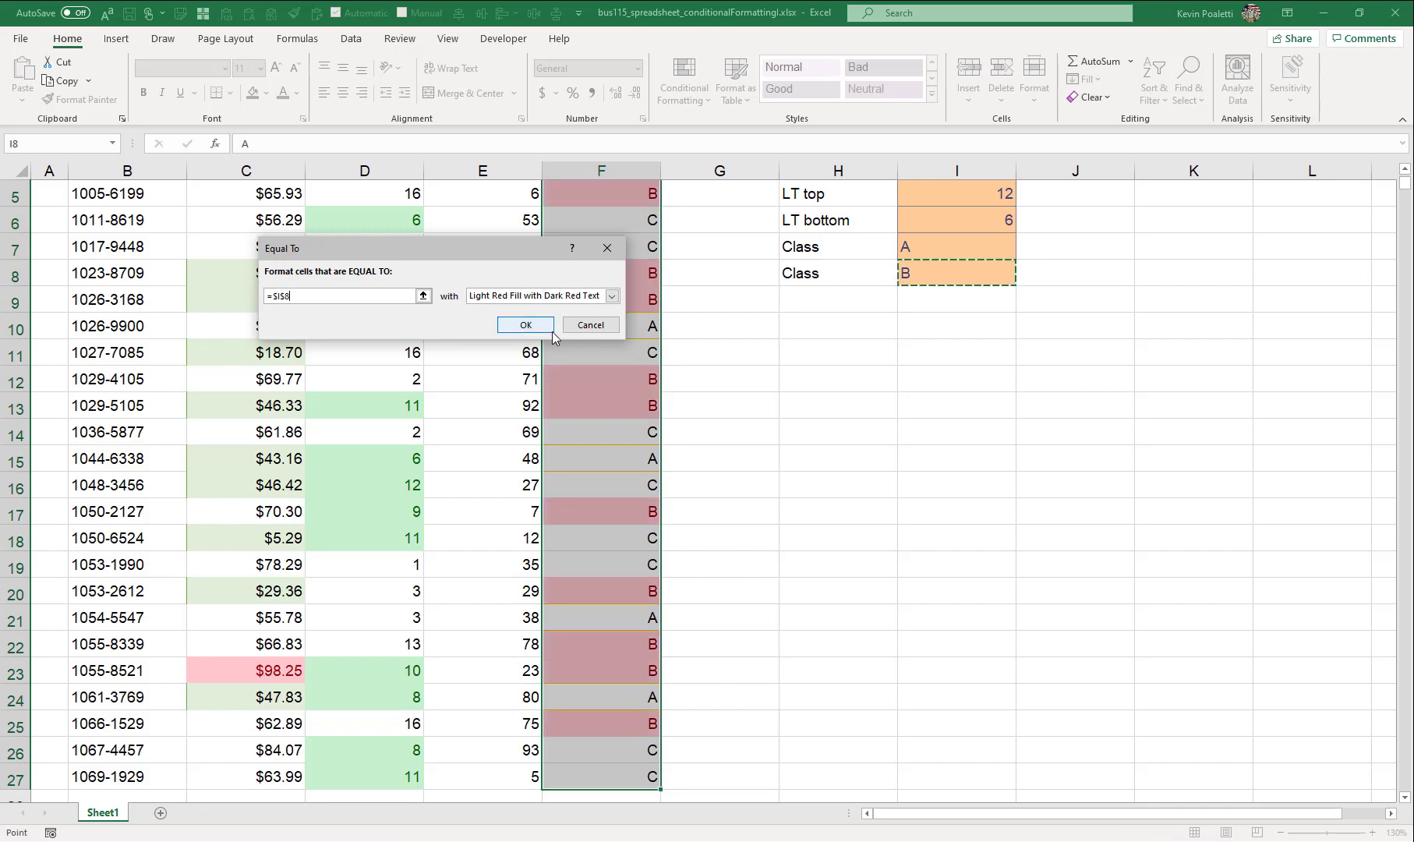
Give the second Equal To rule a custom format with a light blue fill and apply it.
left_click(612, 296)
left_click(524, 371)
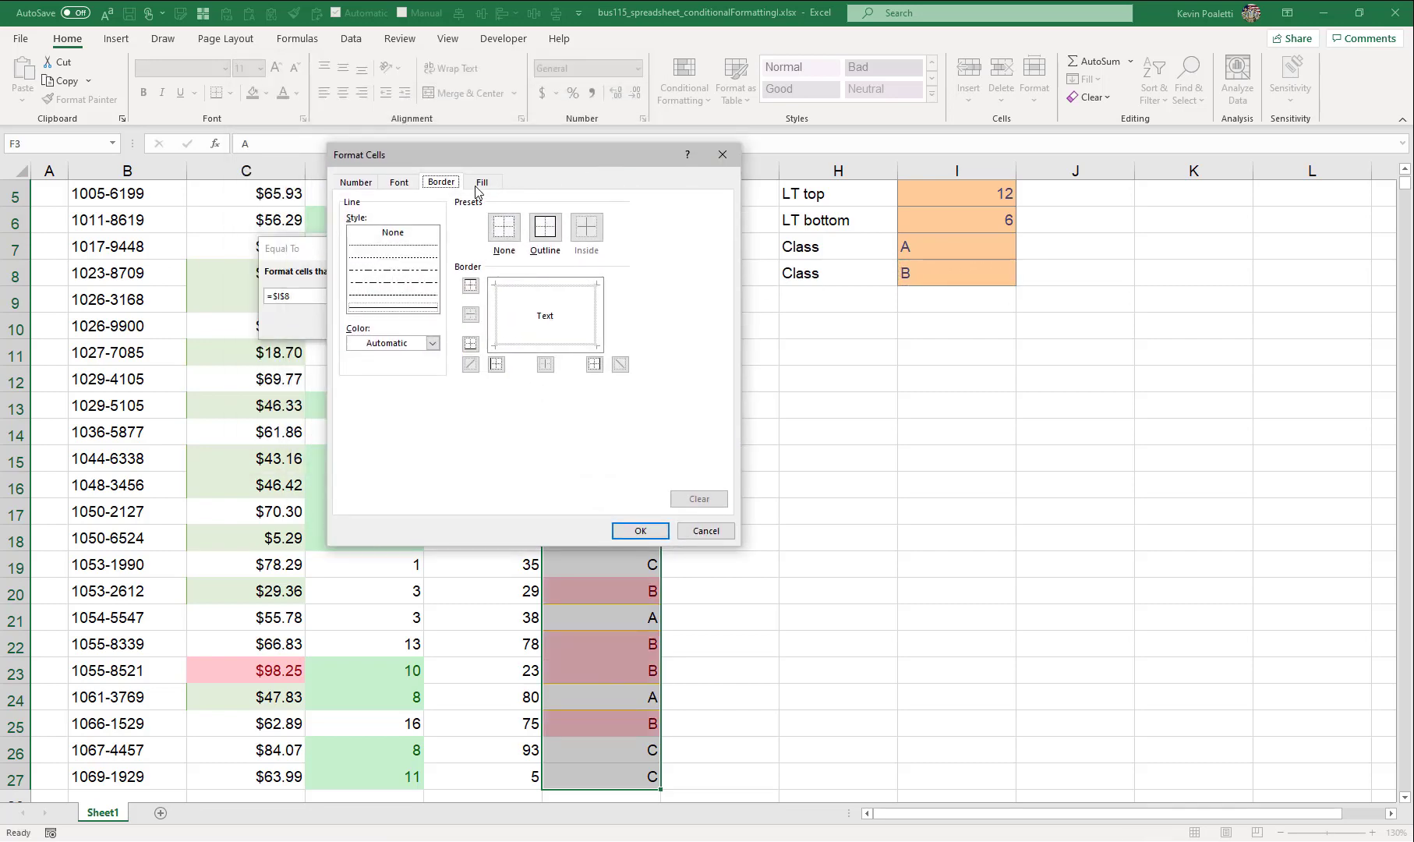
left_click(481, 183)
left_click(467, 261)
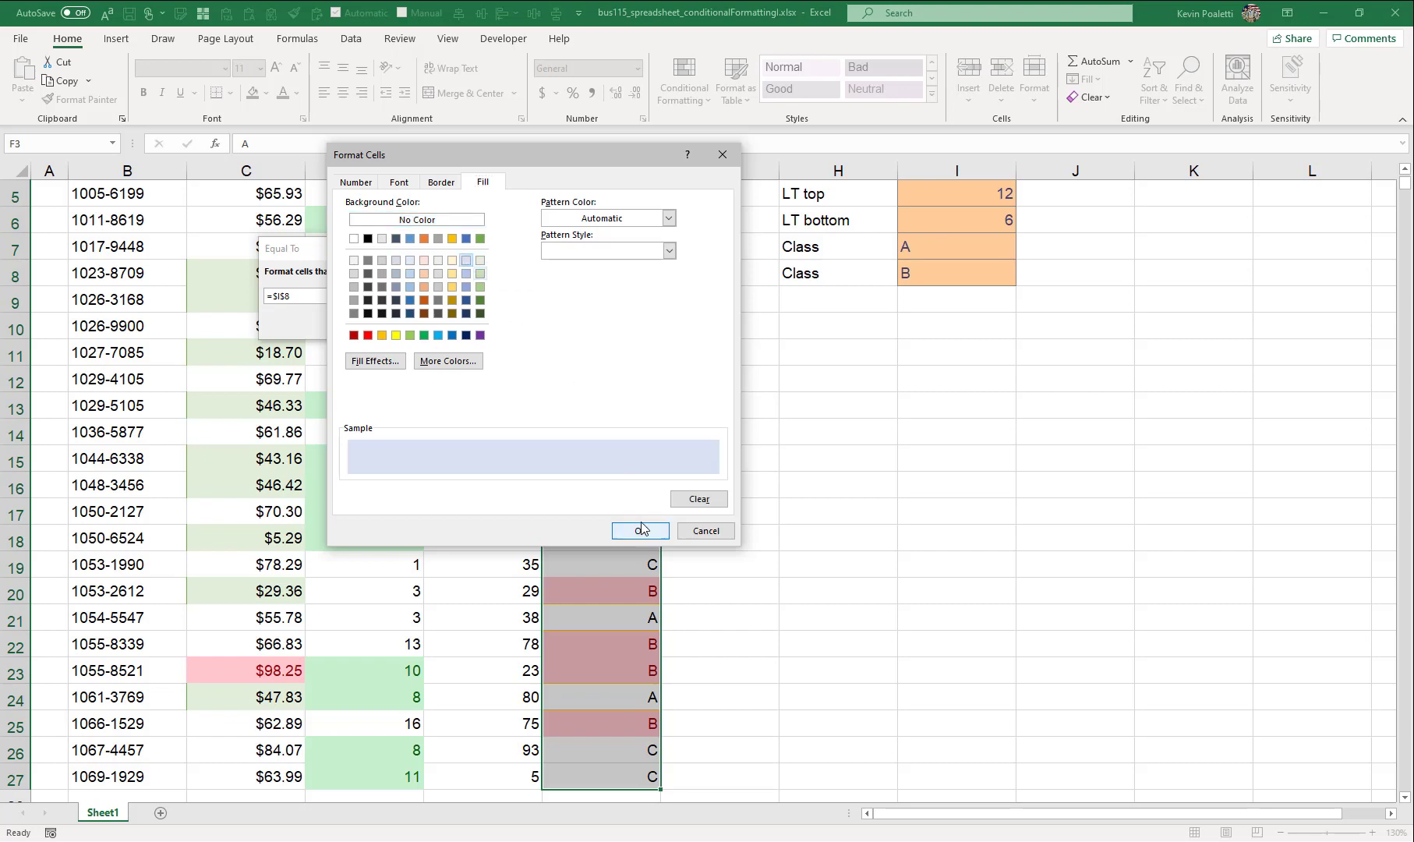
left_click(641, 530)
left_click(525, 325)
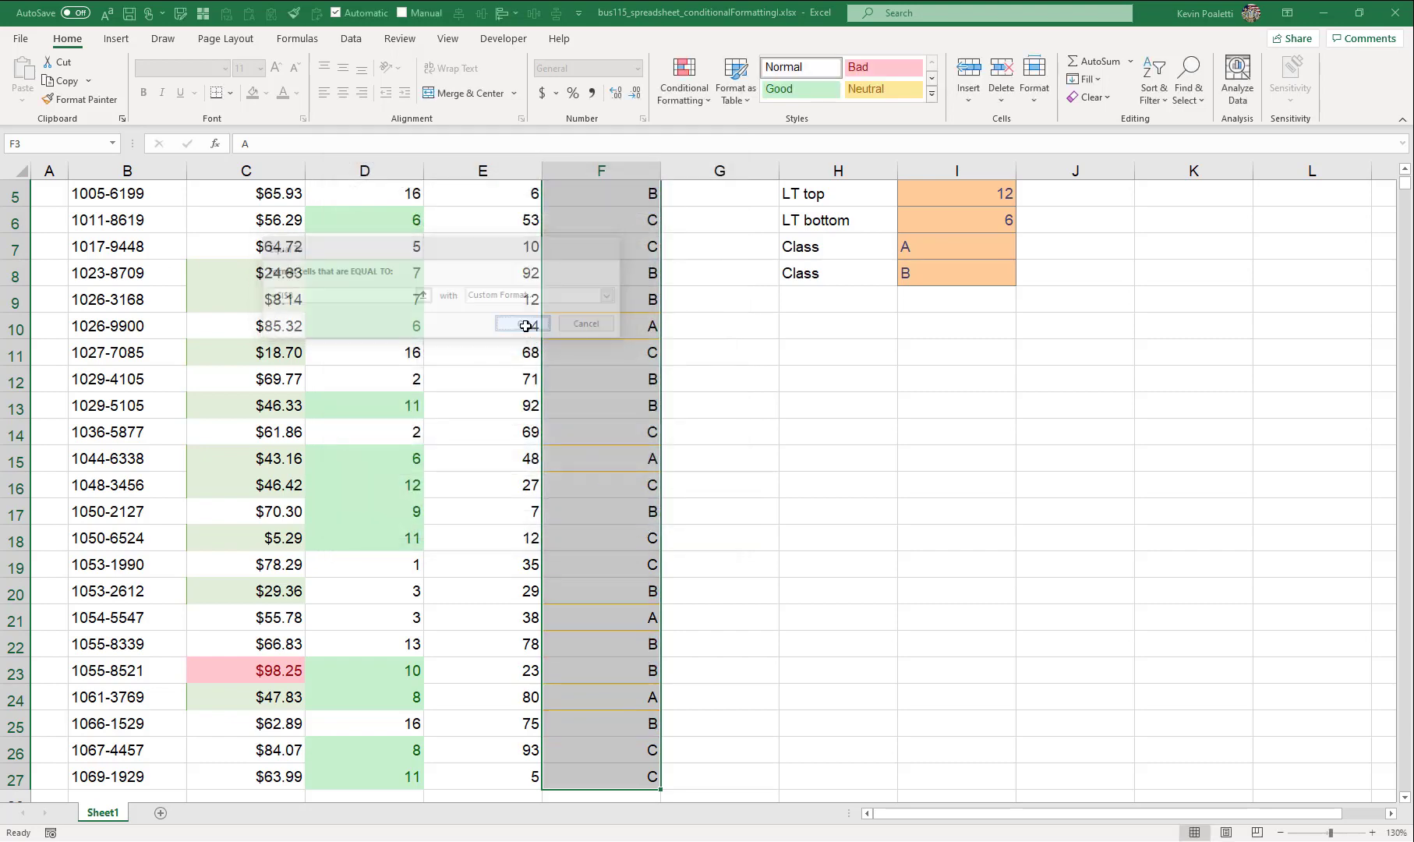
scroll(760, 436, "up", 2)
key("Right")
key("Right")
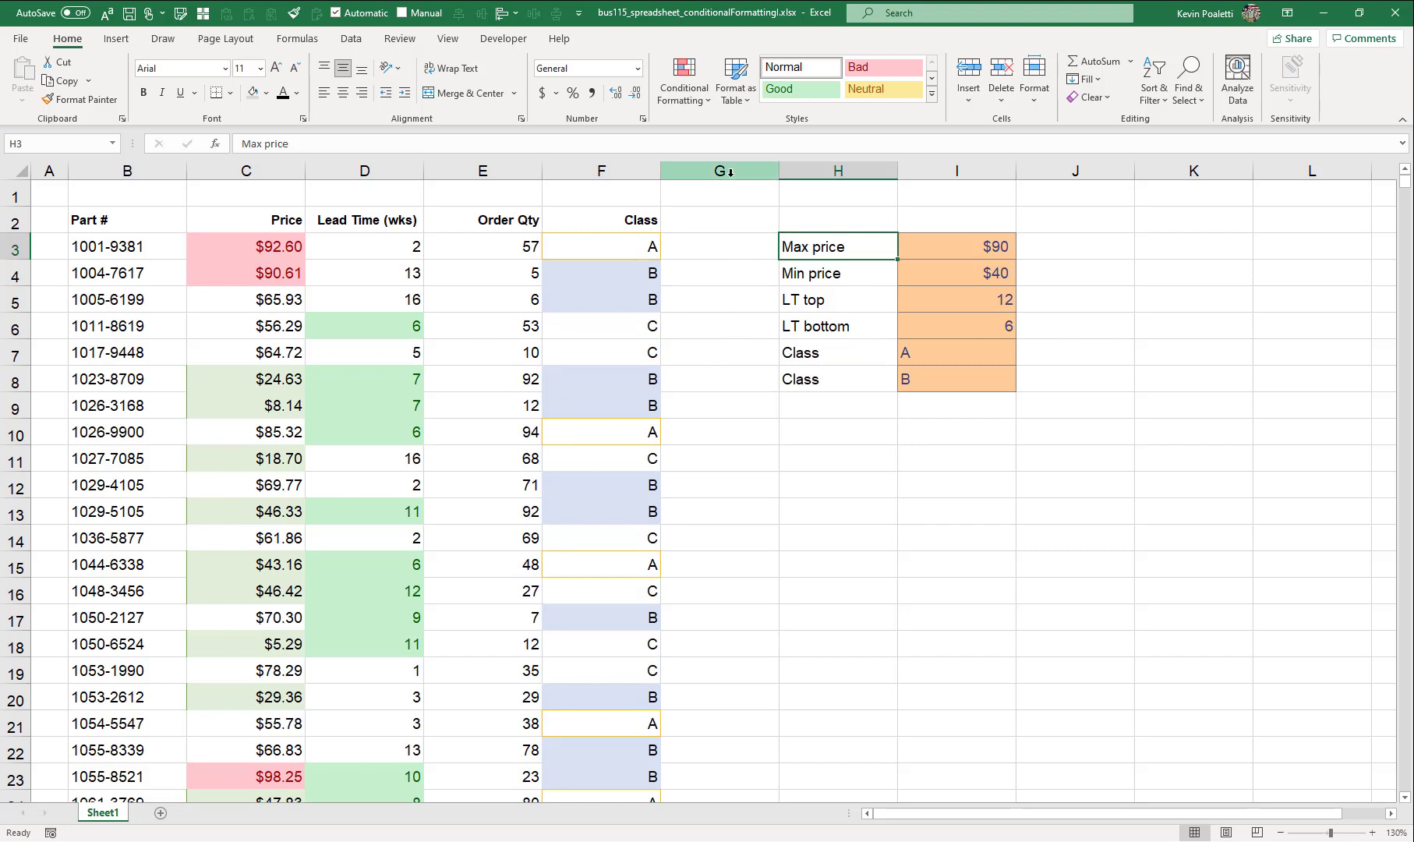
Open the conditional formatting rules manager, list the rules for This Worksheet, and enlarge and reposition the window clear of the data.
left_click(709, 102)
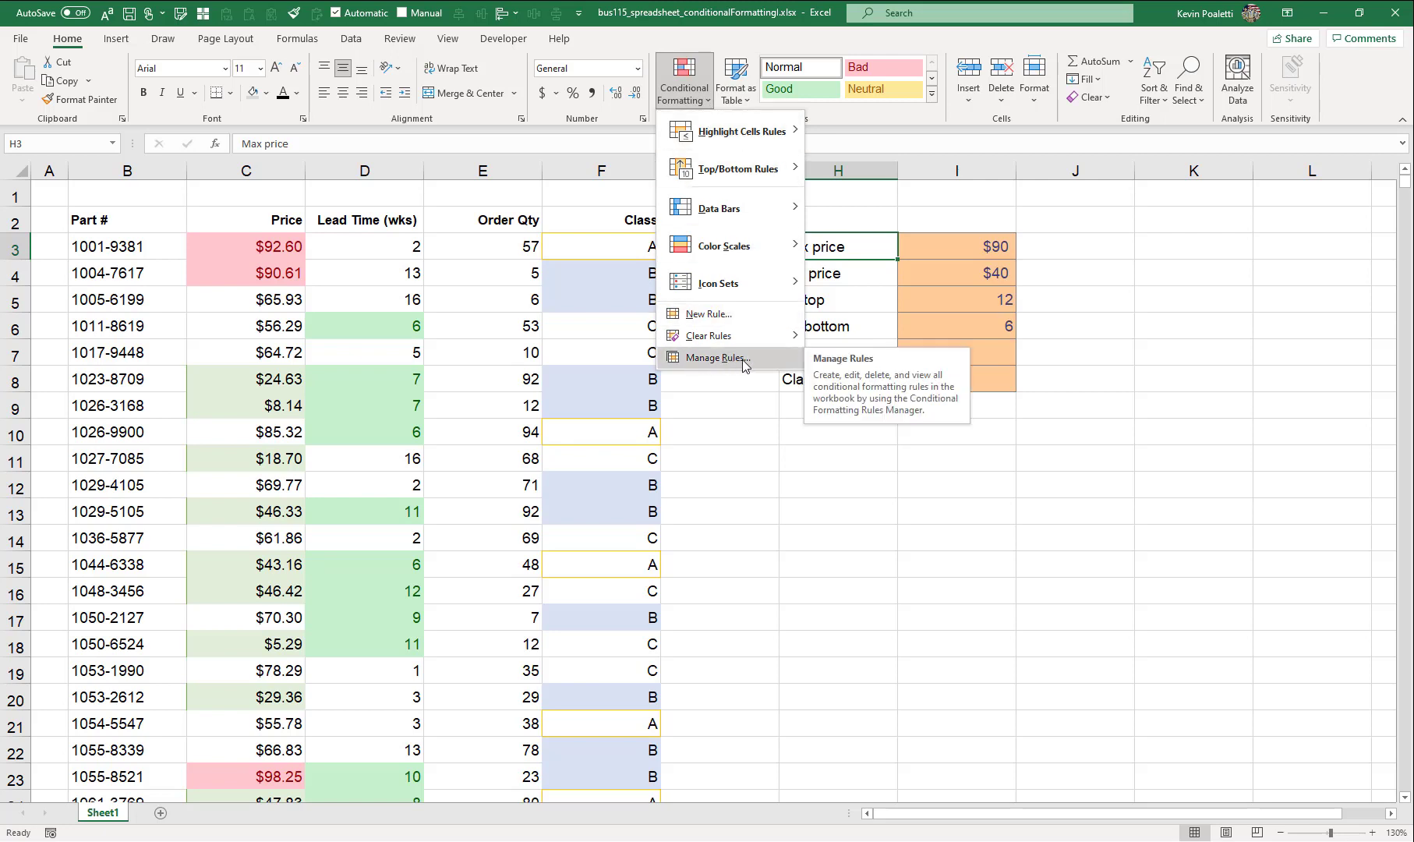
left_click(715, 358)
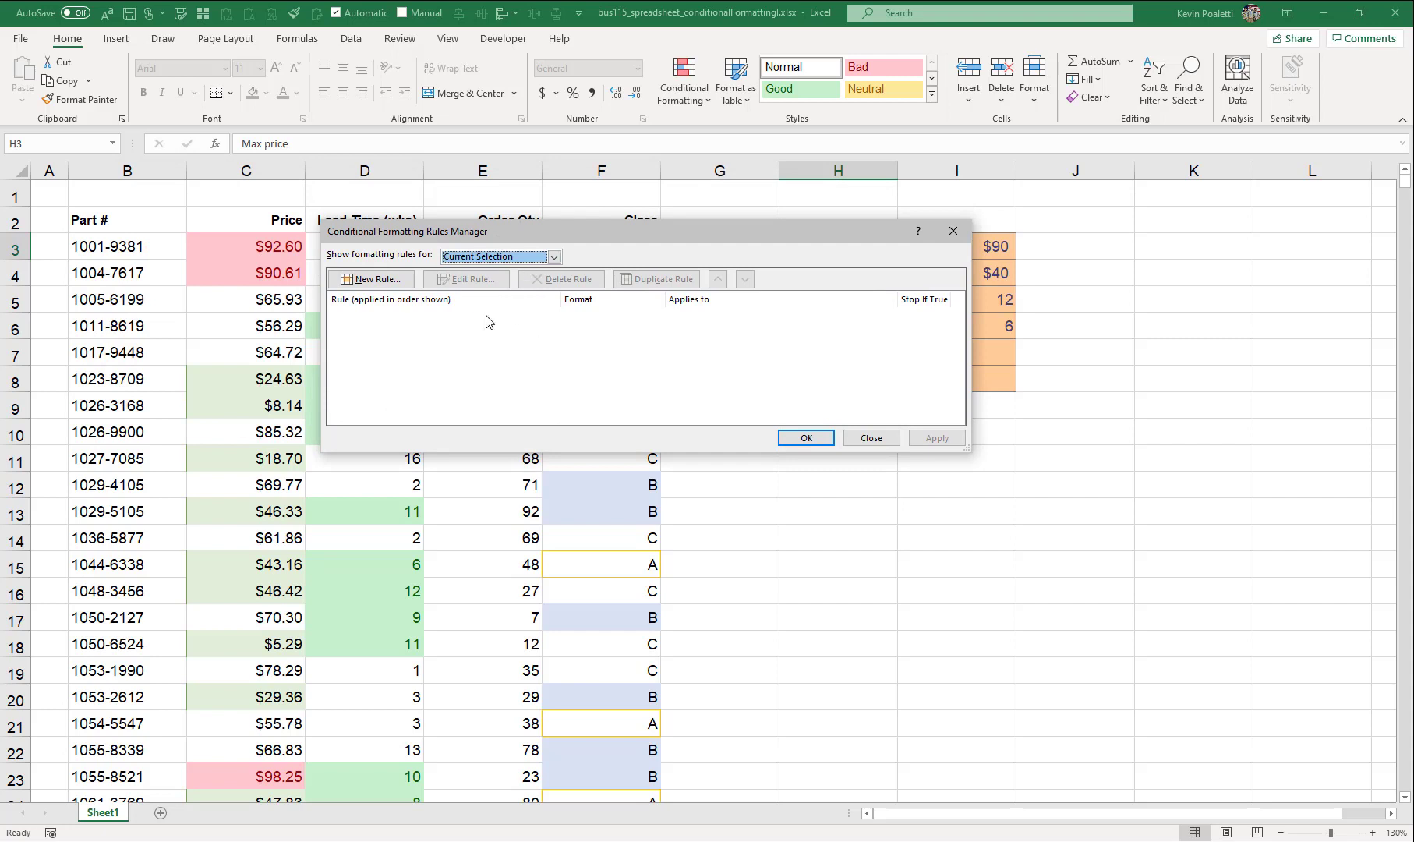
left_click(554, 257)
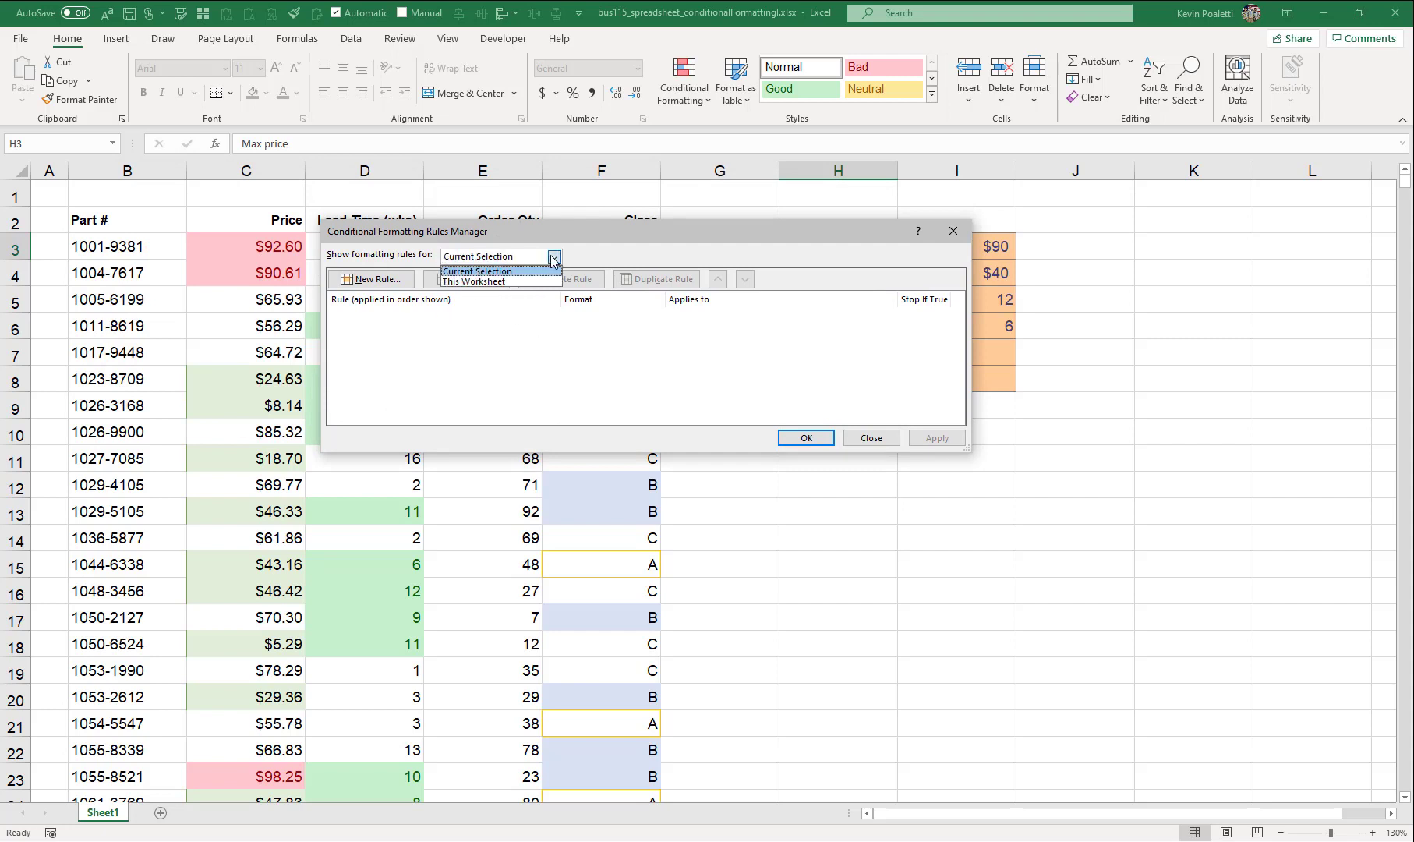
left_click(500, 282)
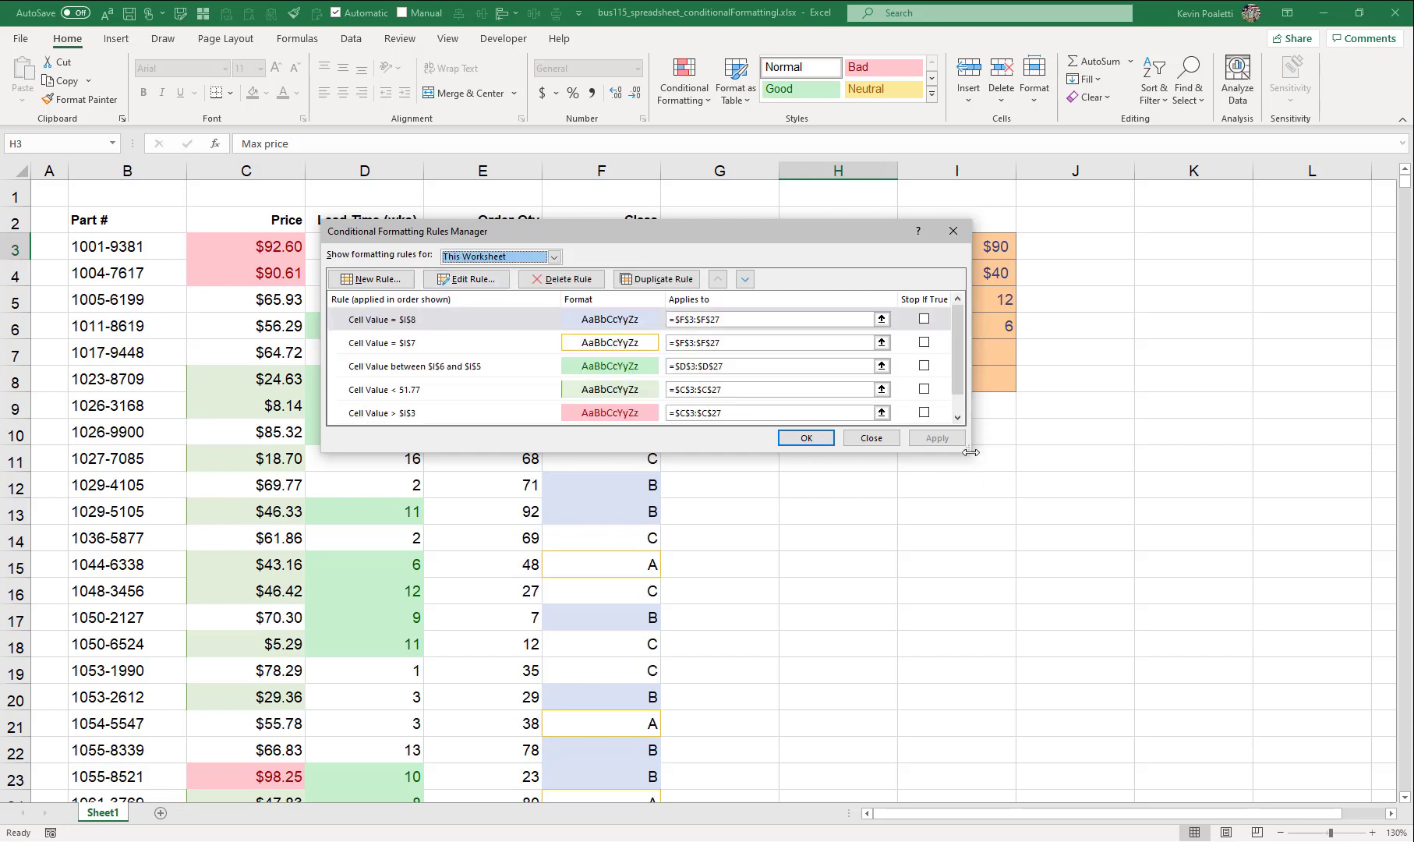
left_click_drag(966, 450, 993, 693)
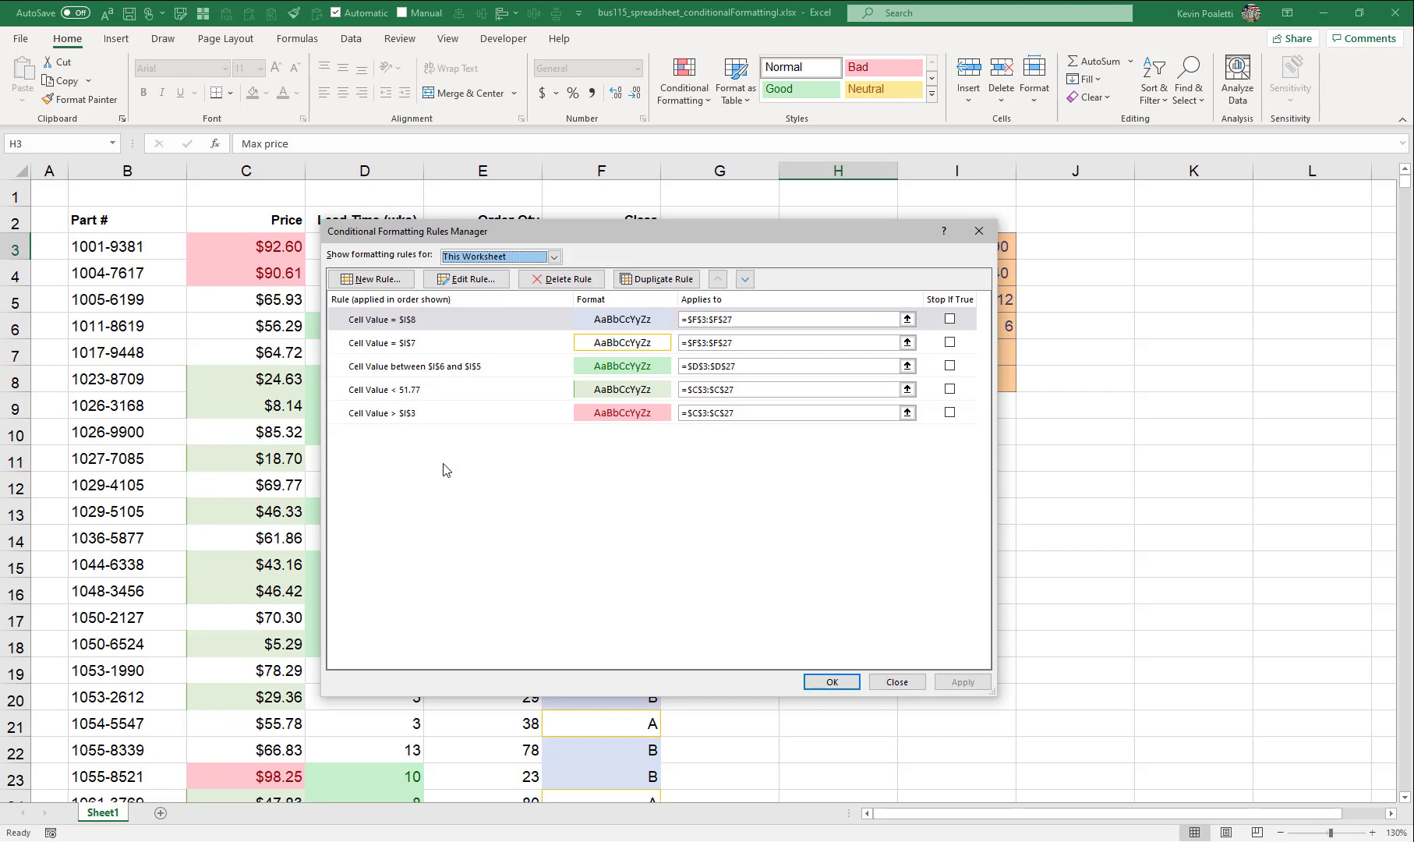
left_click_drag(563, 230, 760, 193)
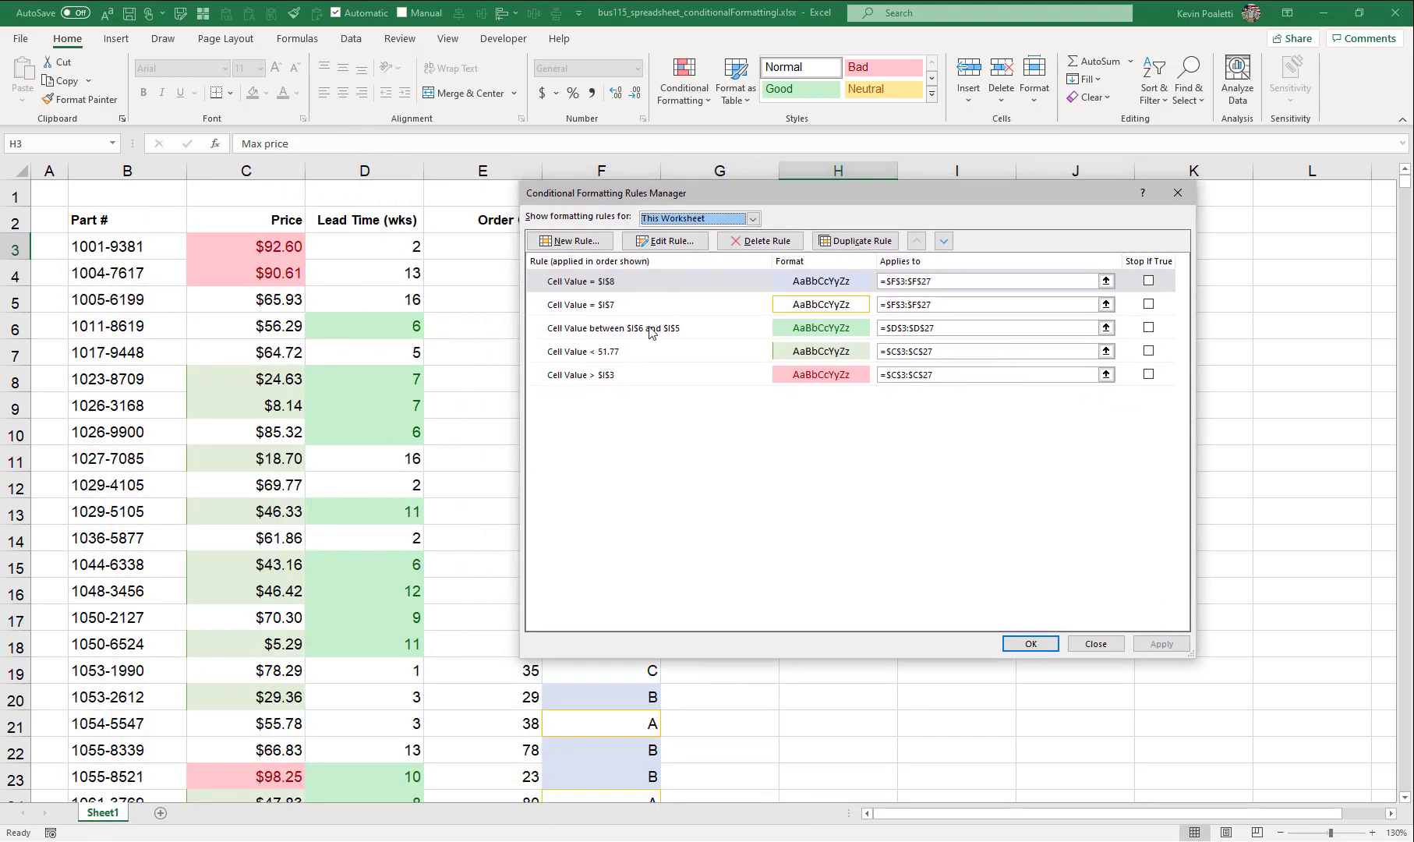
Move the price rule for cell values greater than $I$3 to the top of the rule order.
left_click(618, 370)
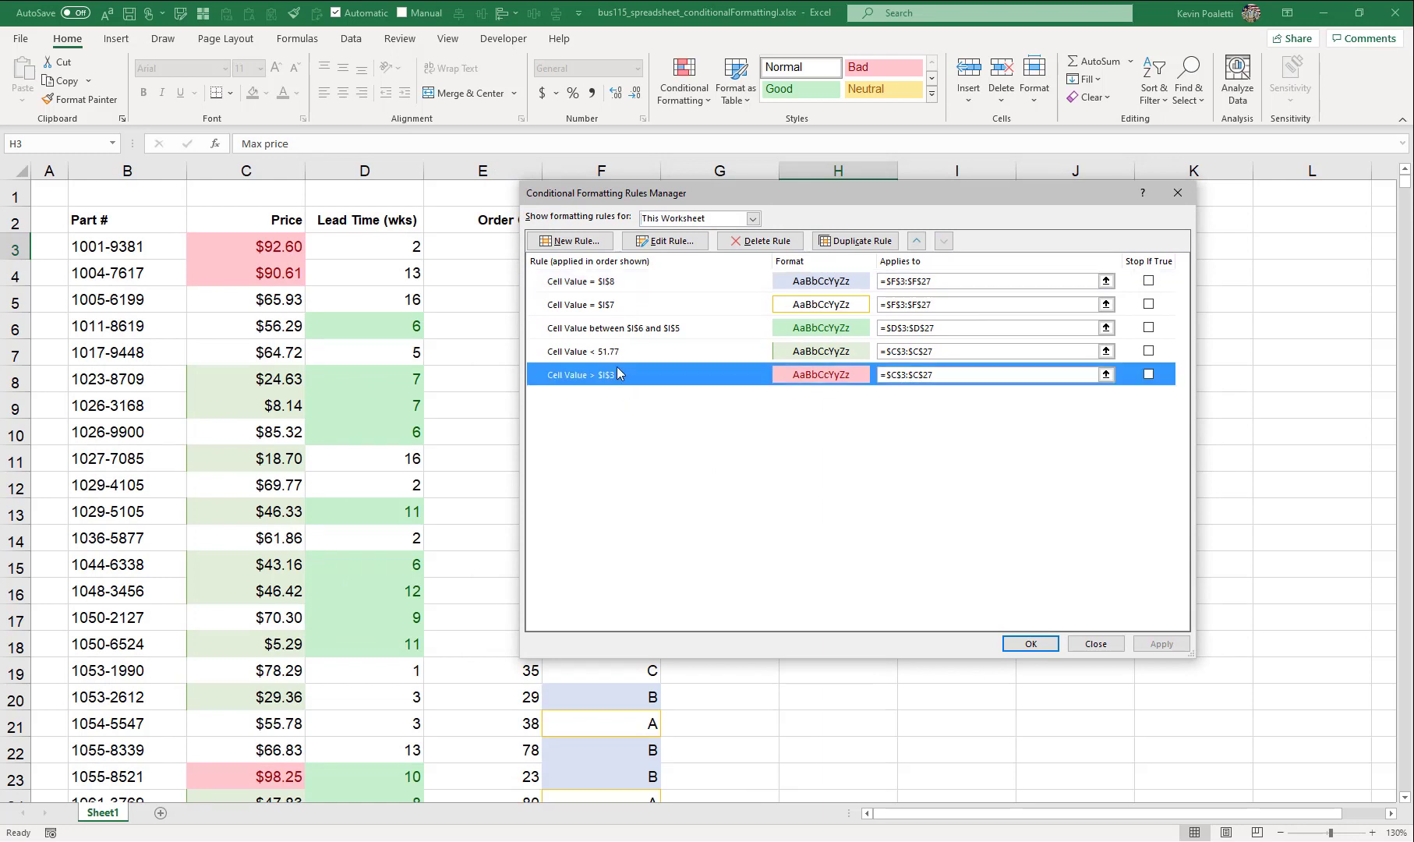
left_click(918, 241)
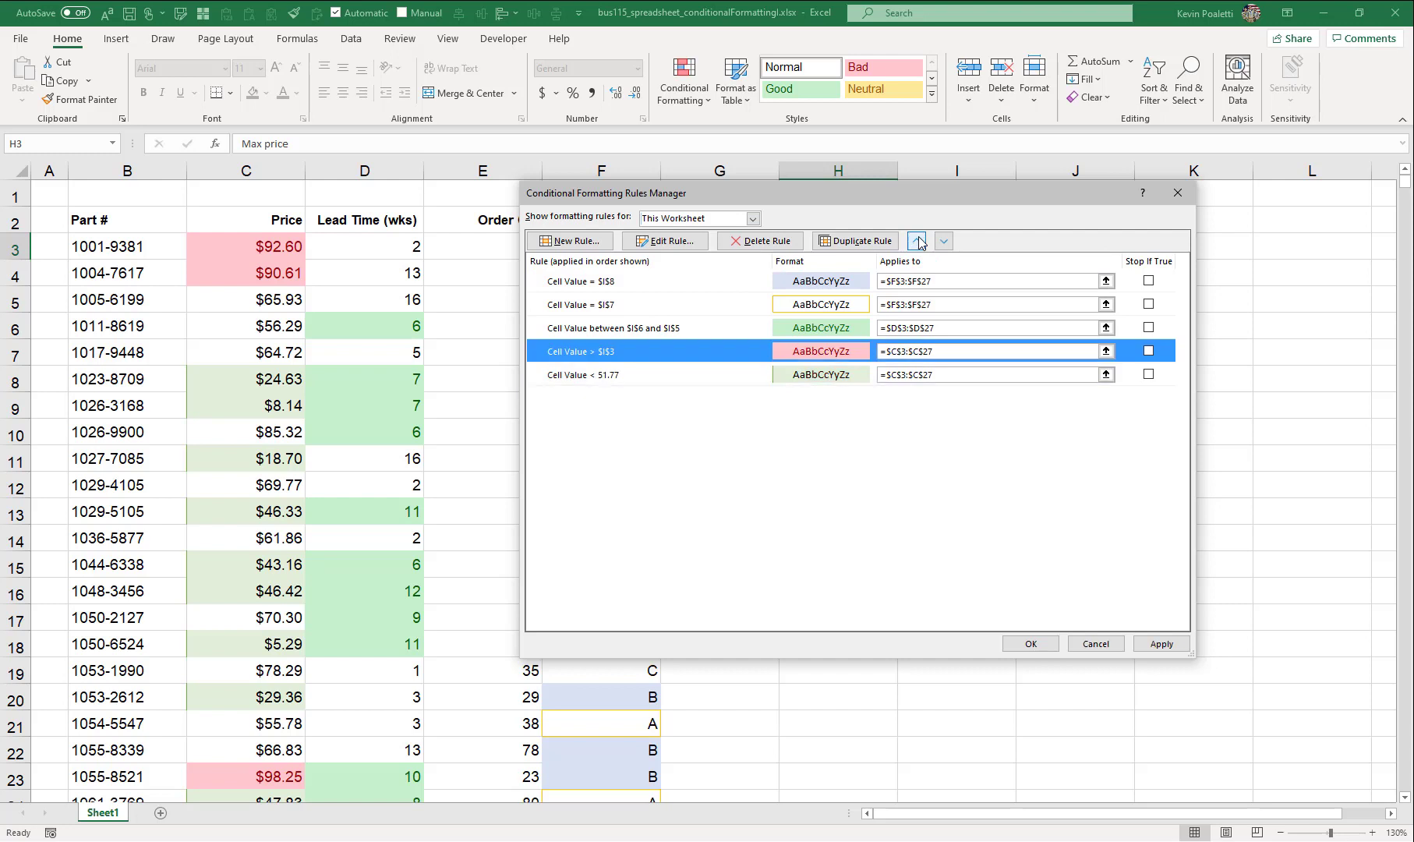
left_click(918, 241)
left_click(918, 241)
left_click(918, 241)
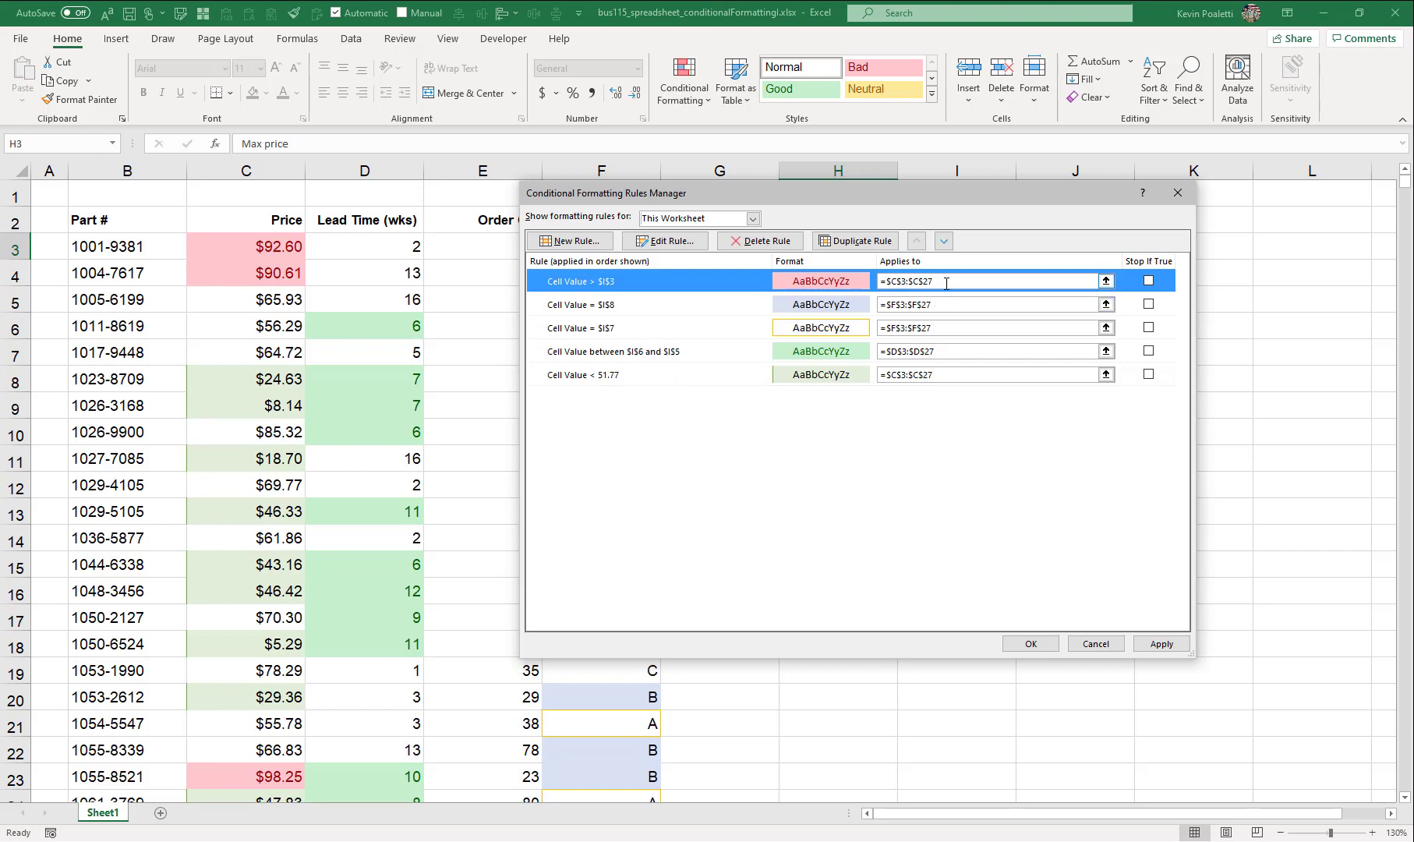
Edit the greater-than-$I$3 rule on C3:C27 so it formats only cells with Errors, and apply the change.
left_click_drag(890, 281, 951, 279)
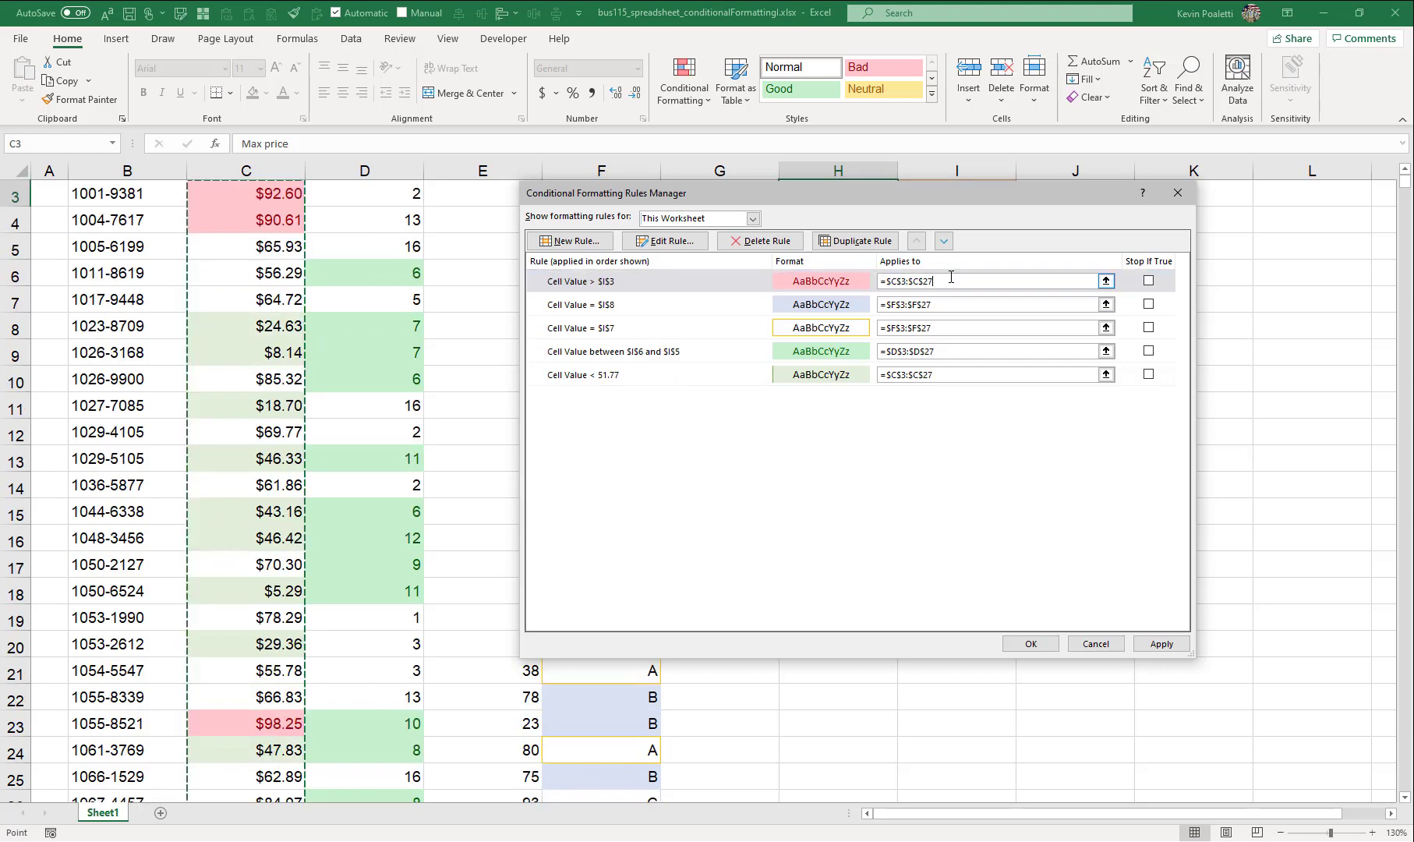
left_click(641, 282)
left_click(664, 240)
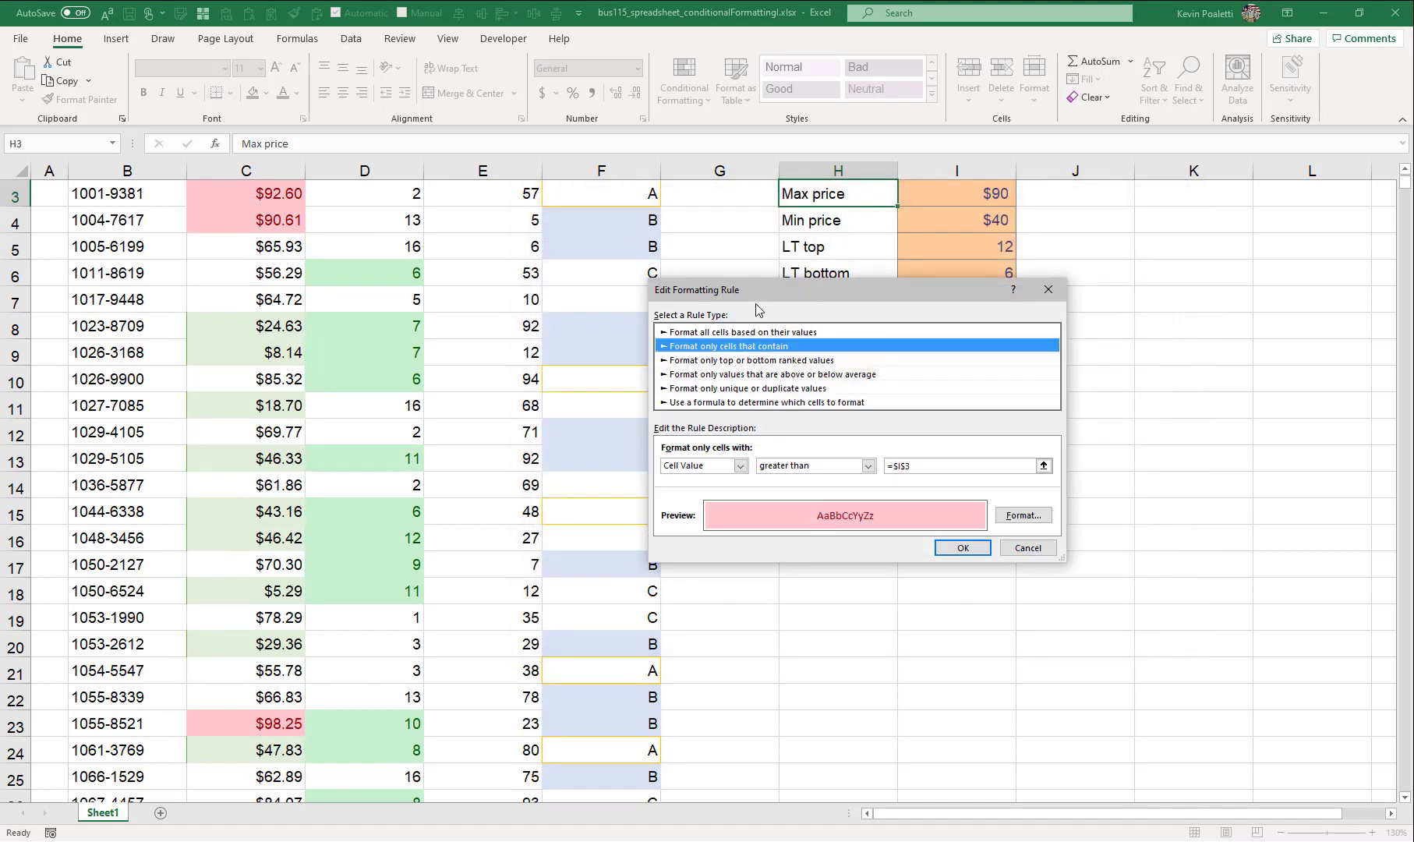
left_click_drag(757, 310, 512, 343)
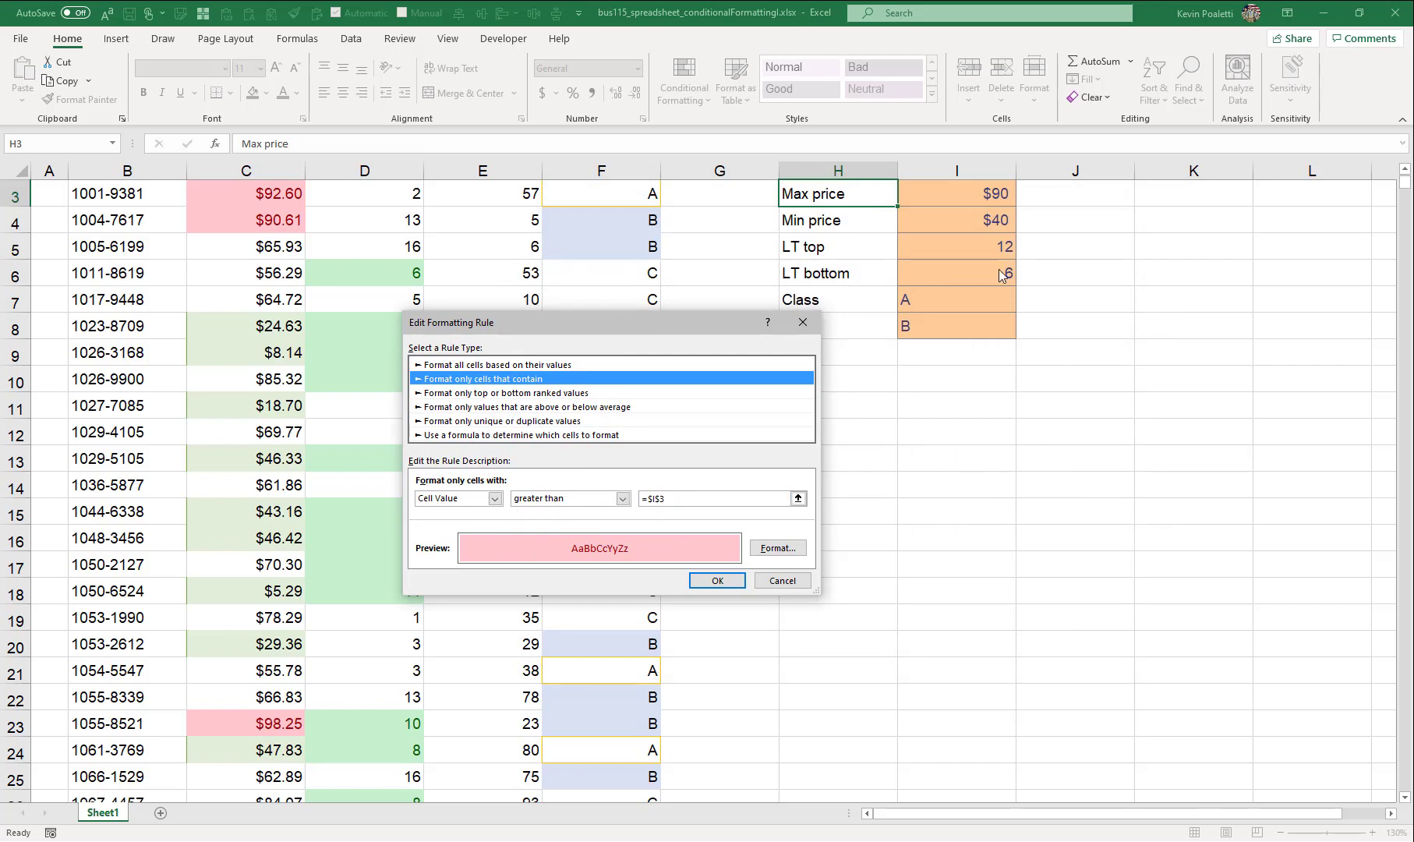
left_click(623, 499)
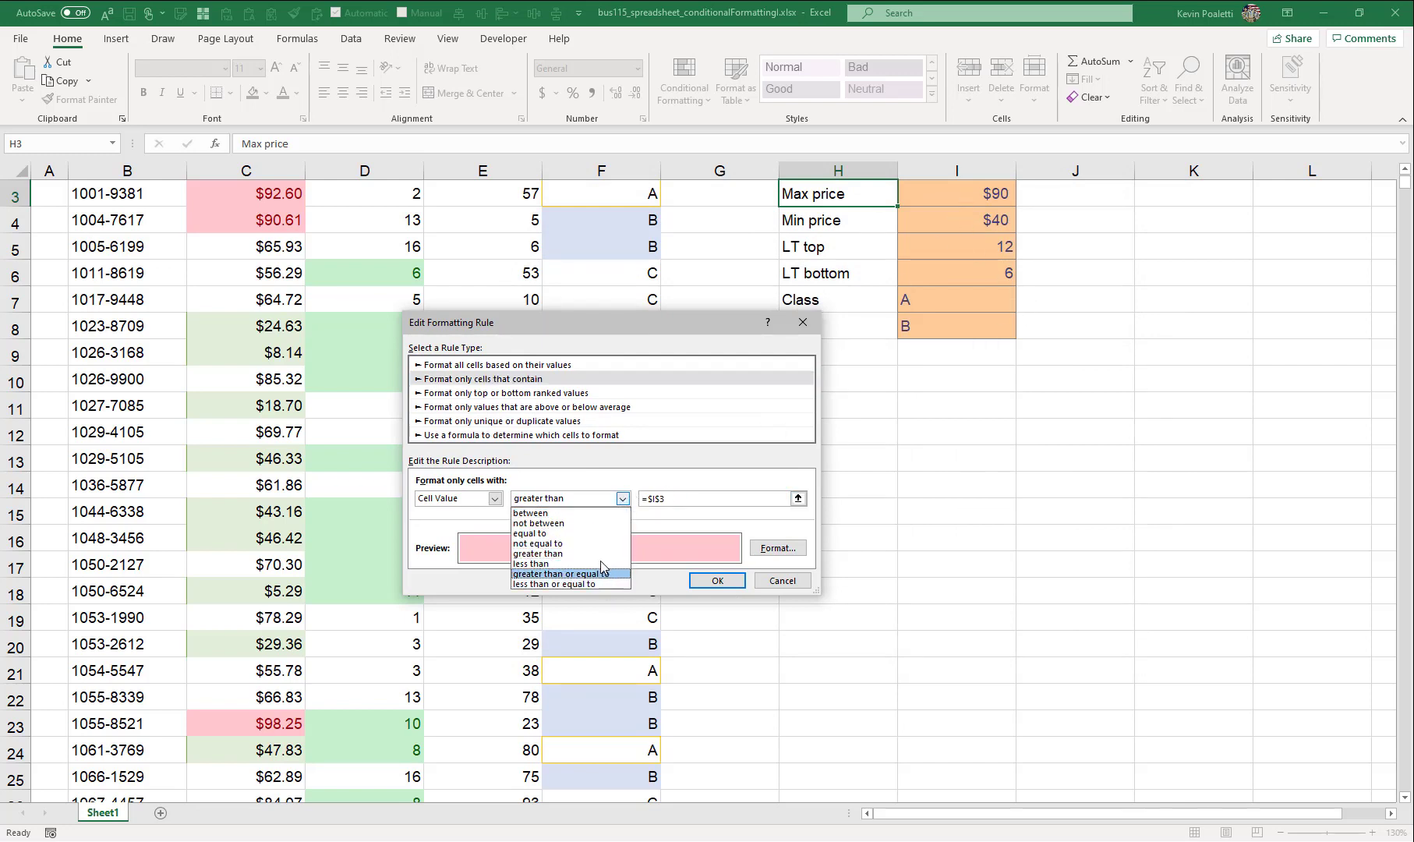
left_click(494, 499)
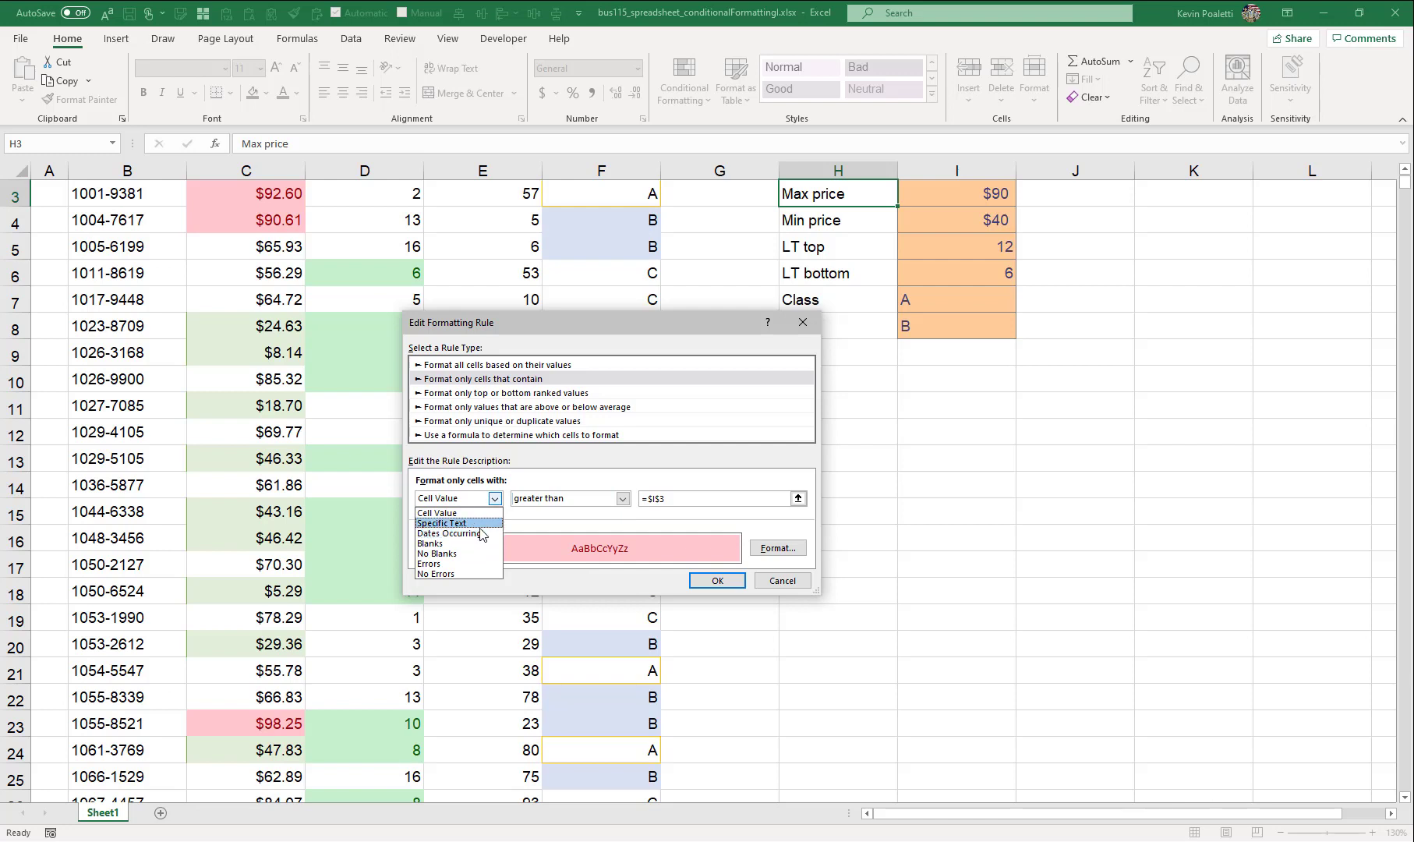
left_click(461, 565)
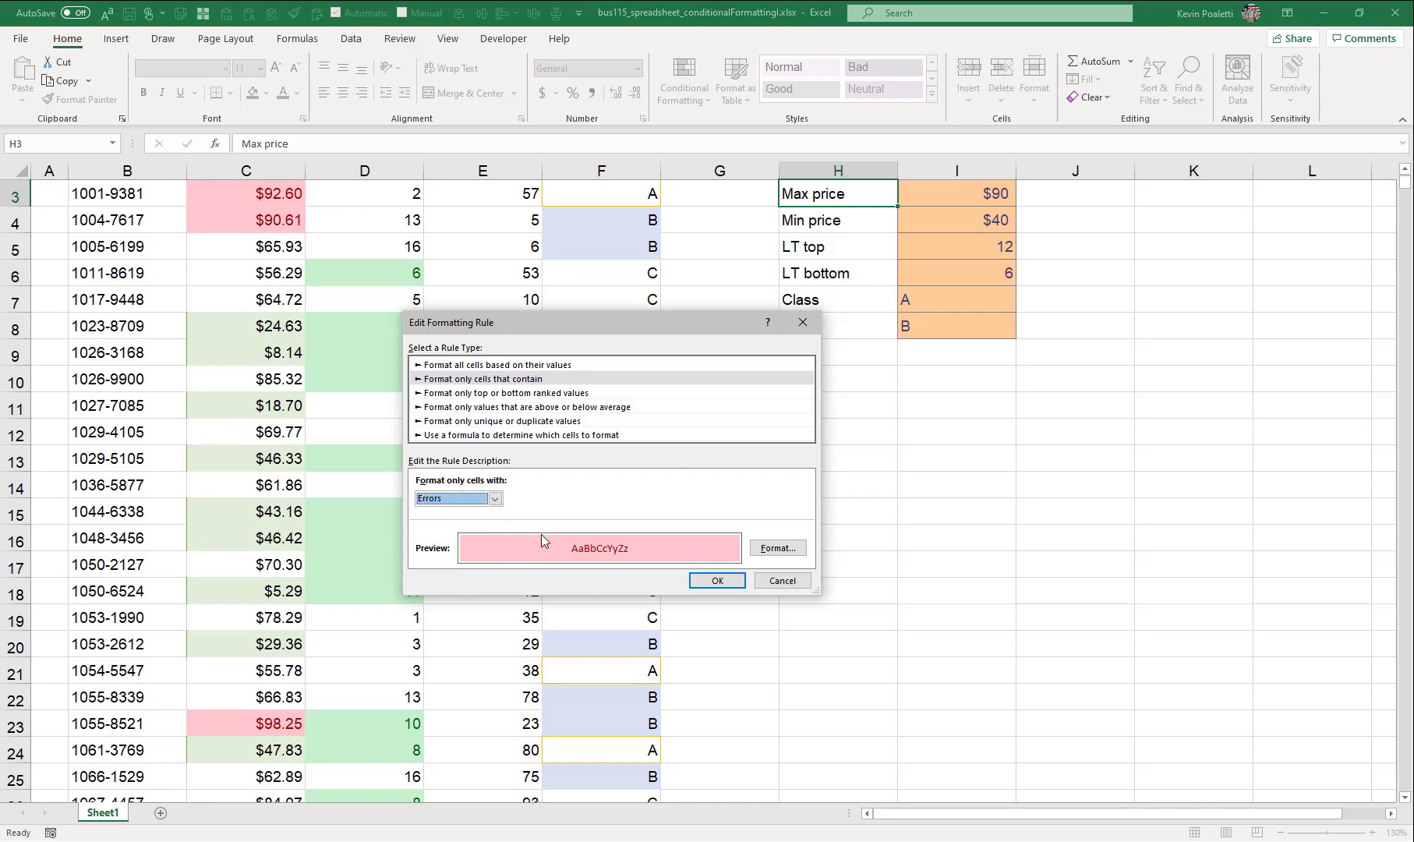
left_click(718, 581)
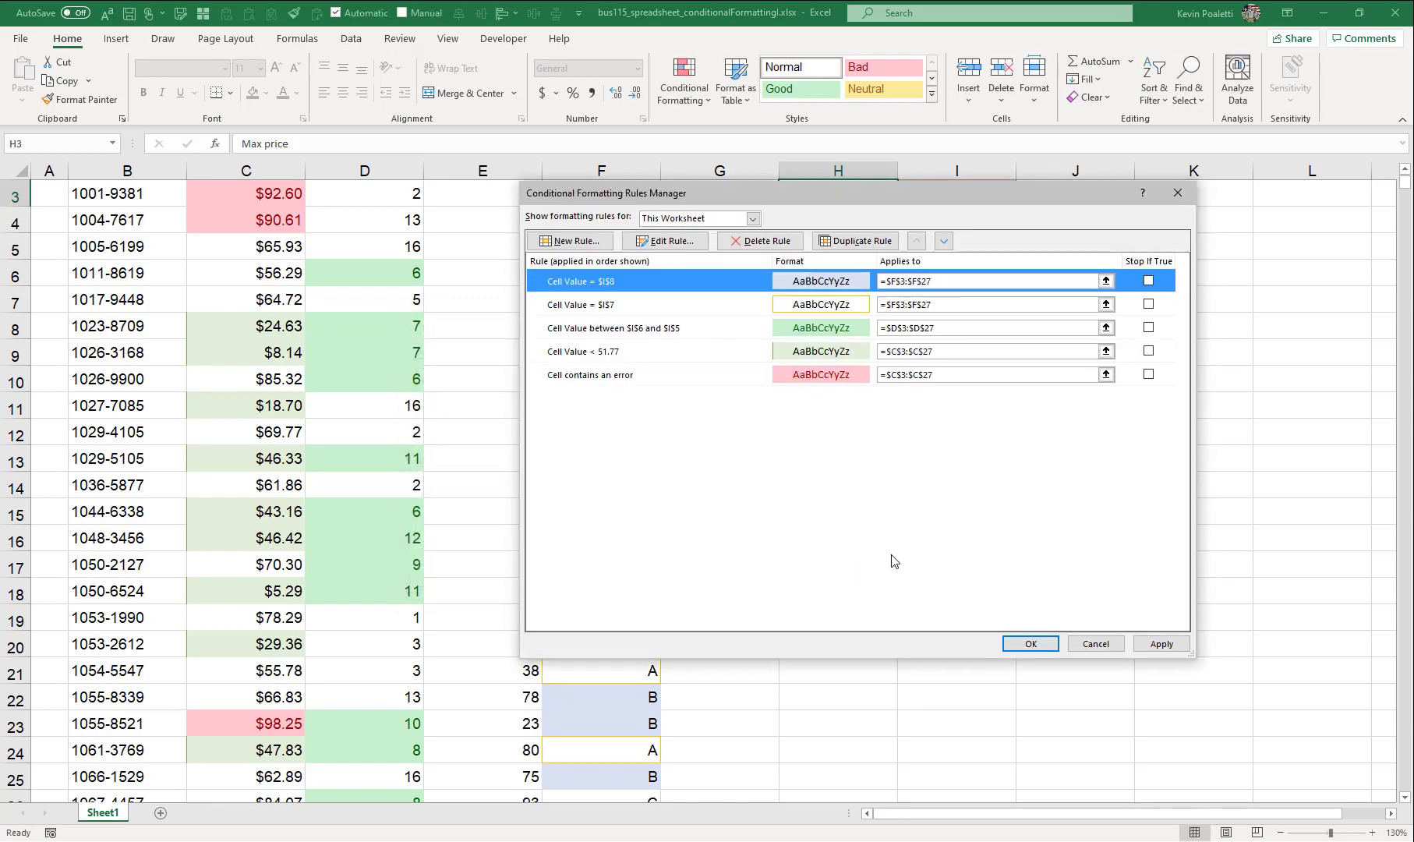
left_click(1031, 643)
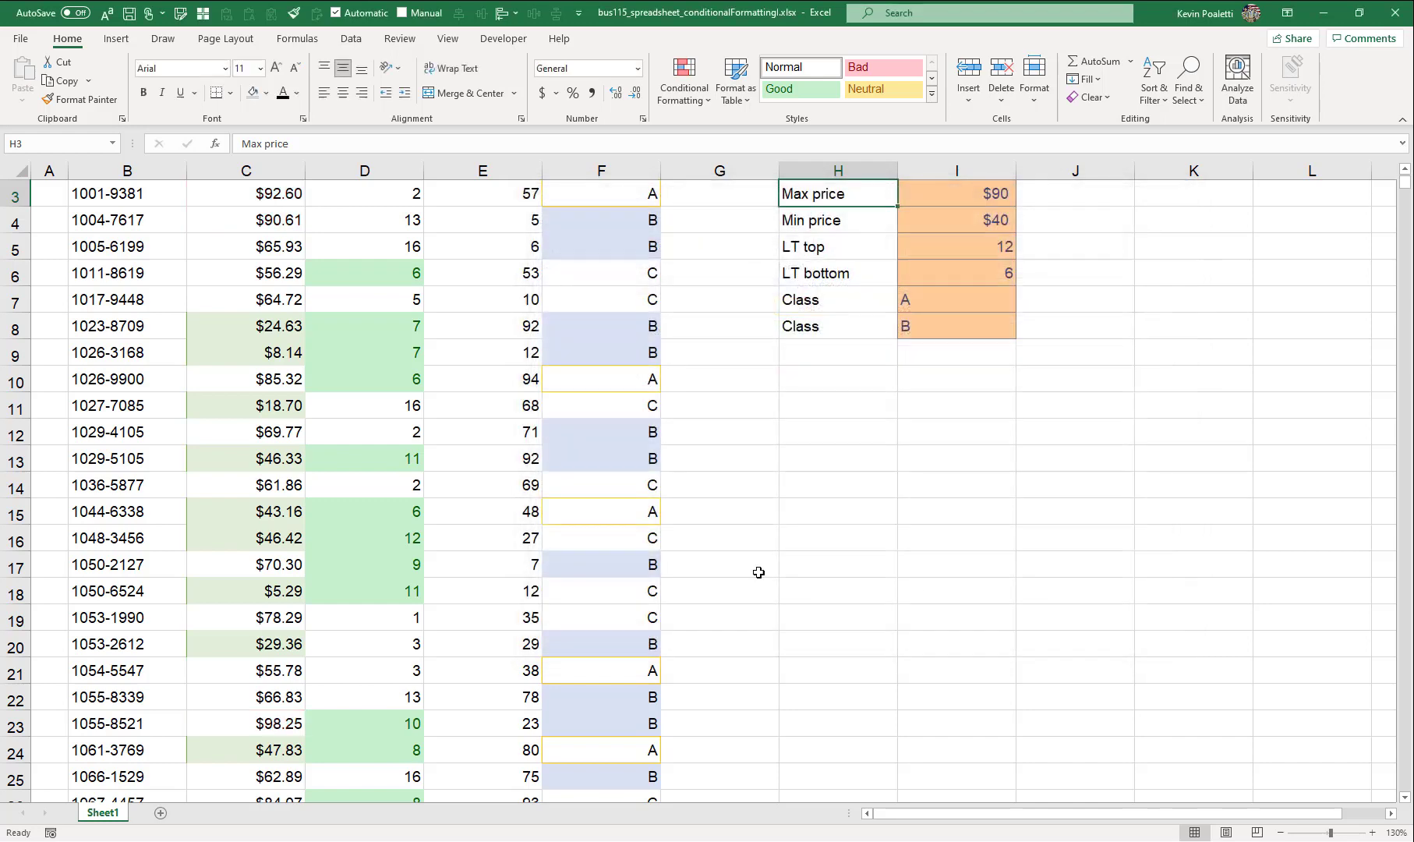
Enter the formula =NA() in price cell C4 to test the error rule.
scroll(234, 406, "up", 1)
scroll(306, 546, "down", 7)
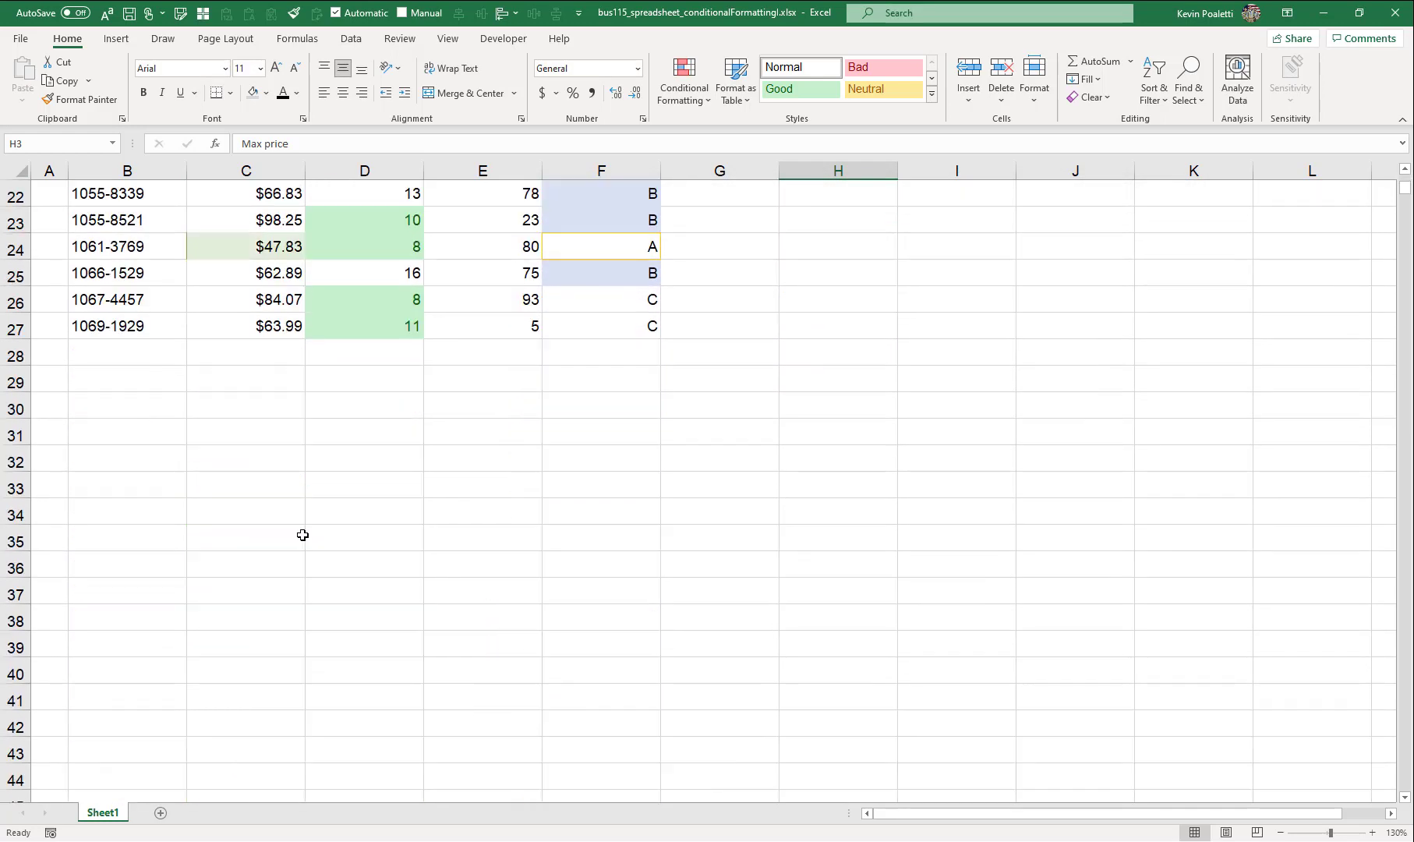
scroll(303, 532, "up", 7)
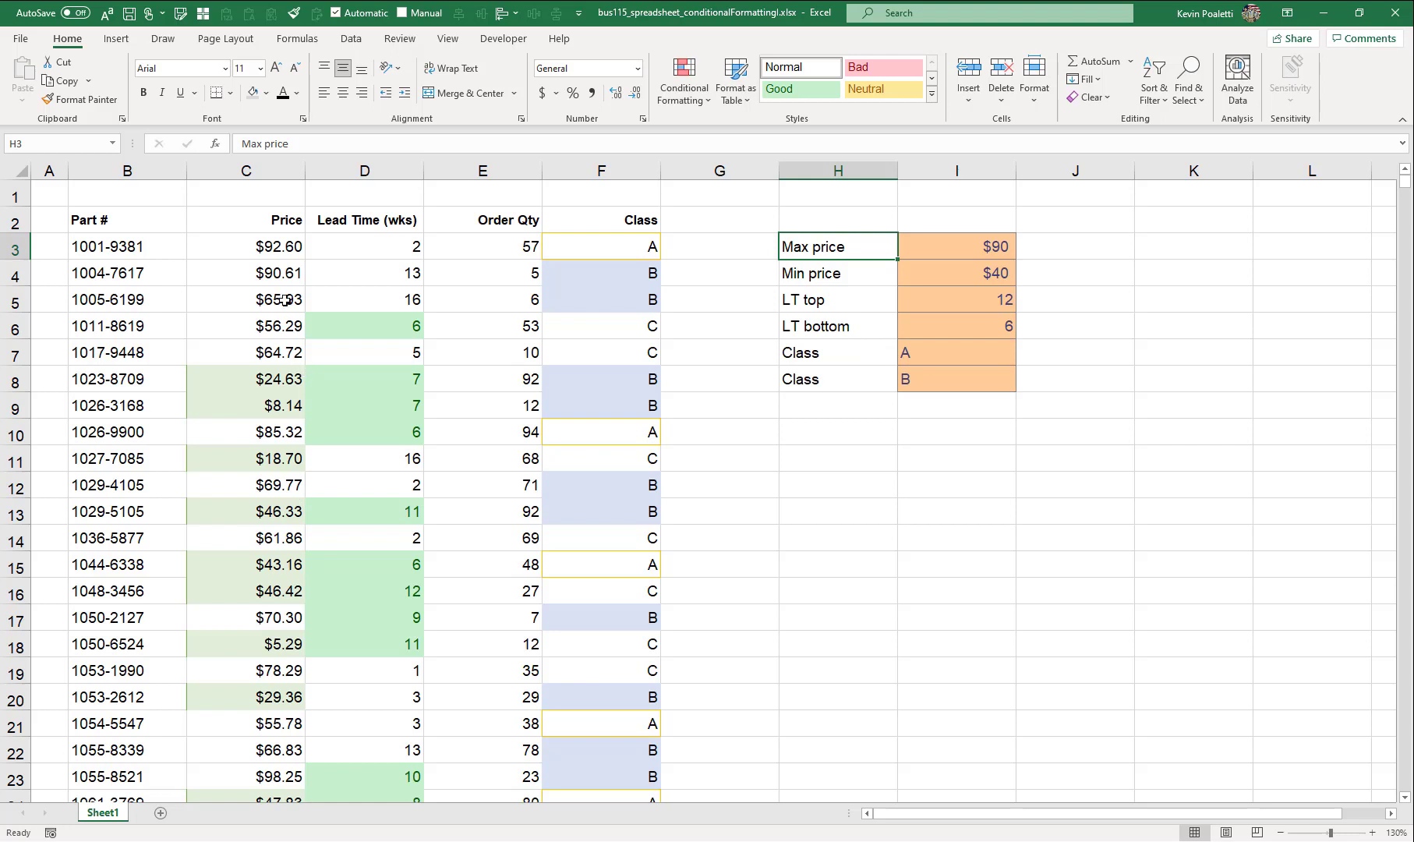
left_click(277, 273)
type("=NA(")
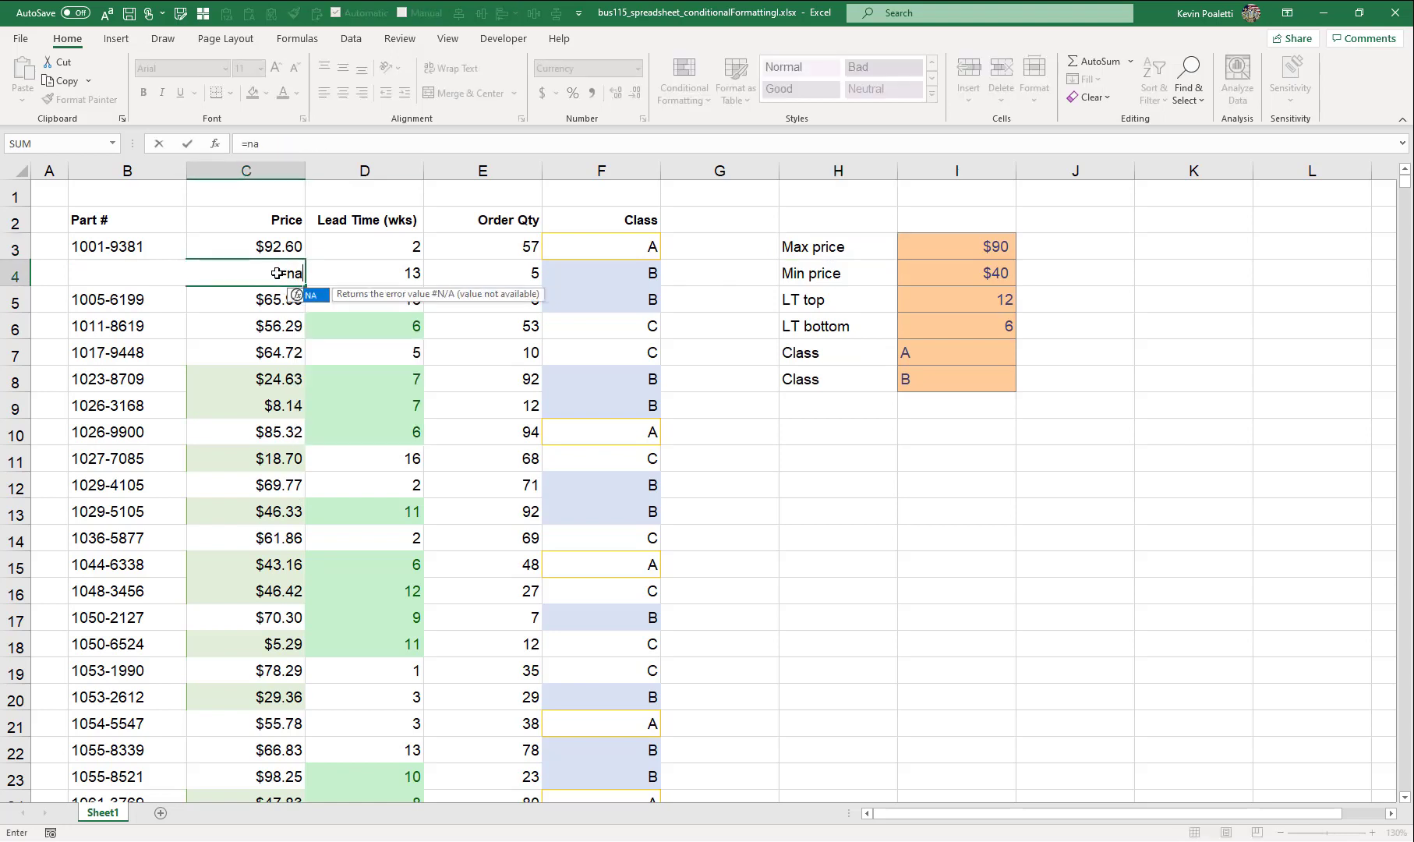
type(")")
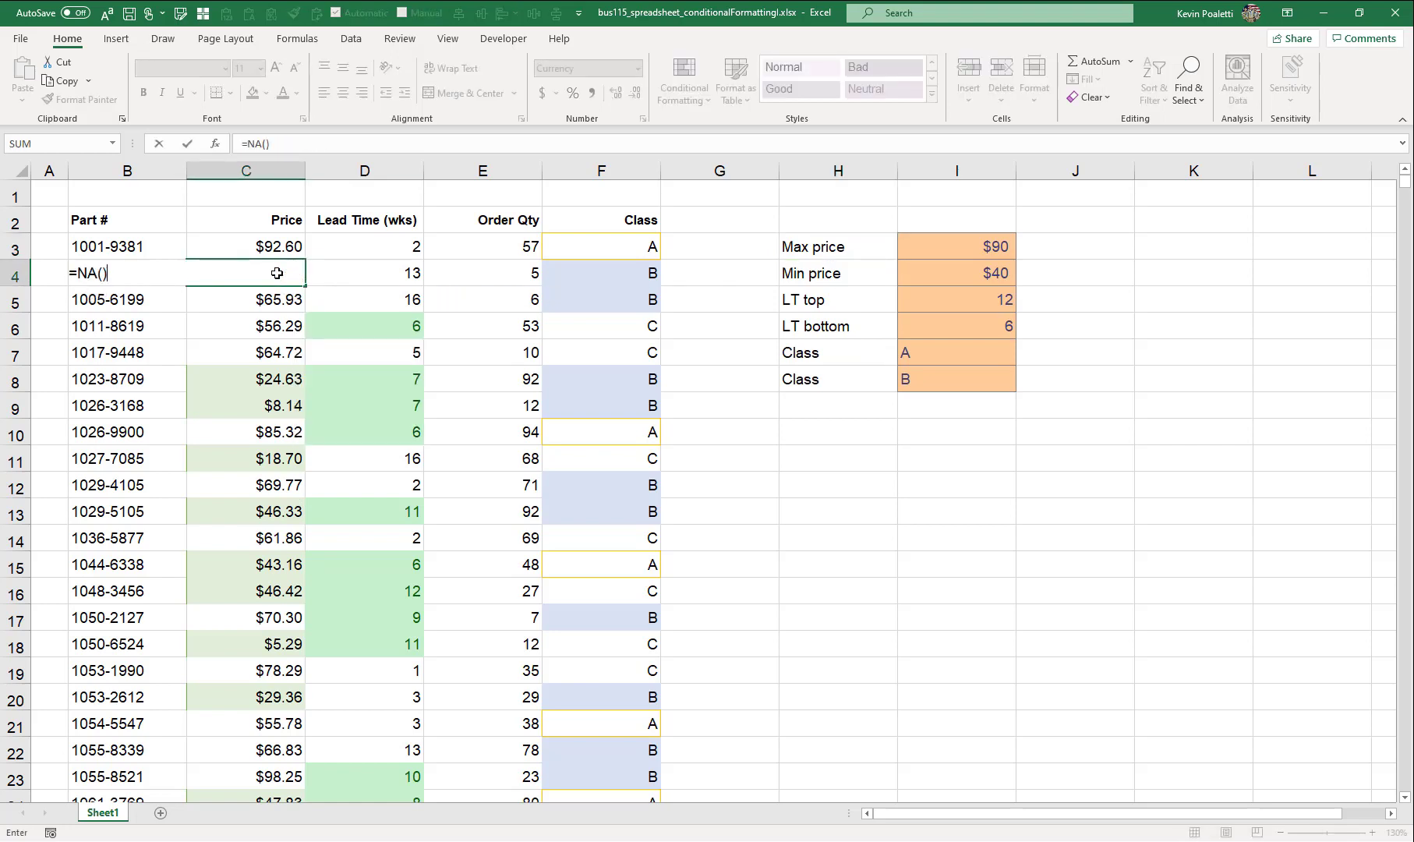
key("Return")
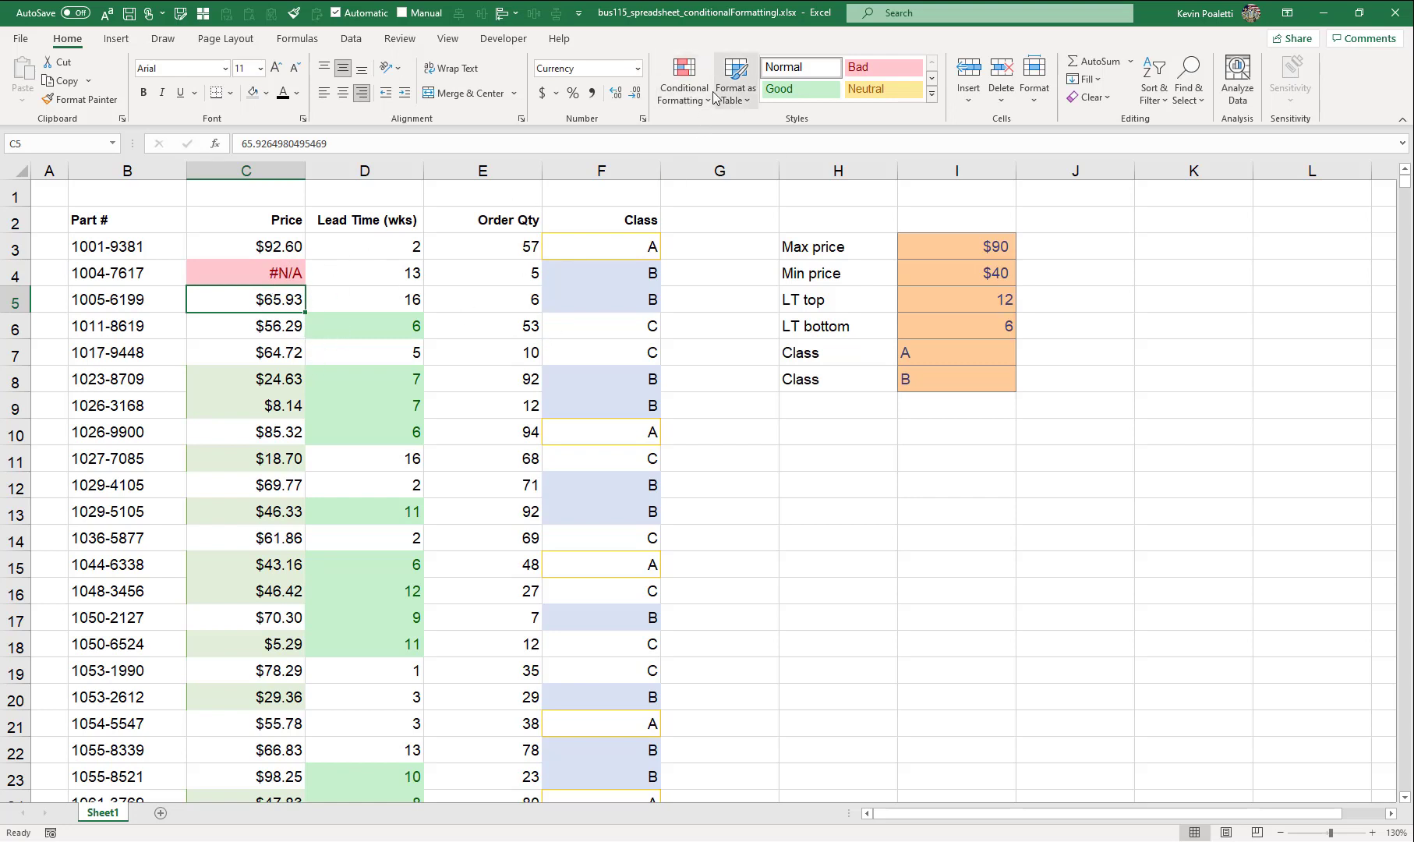
left_click(691, 107)
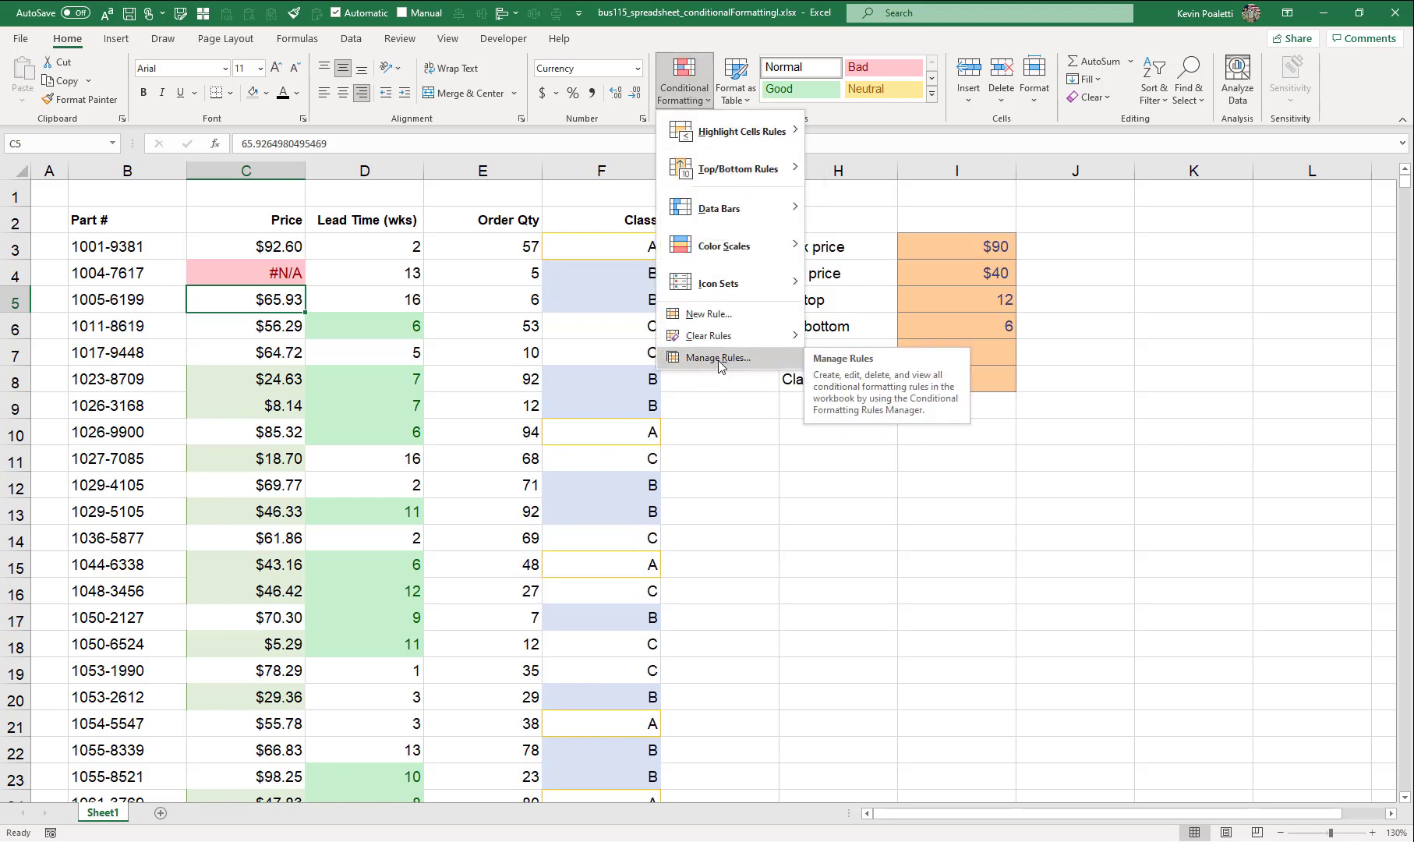
key("Escape")
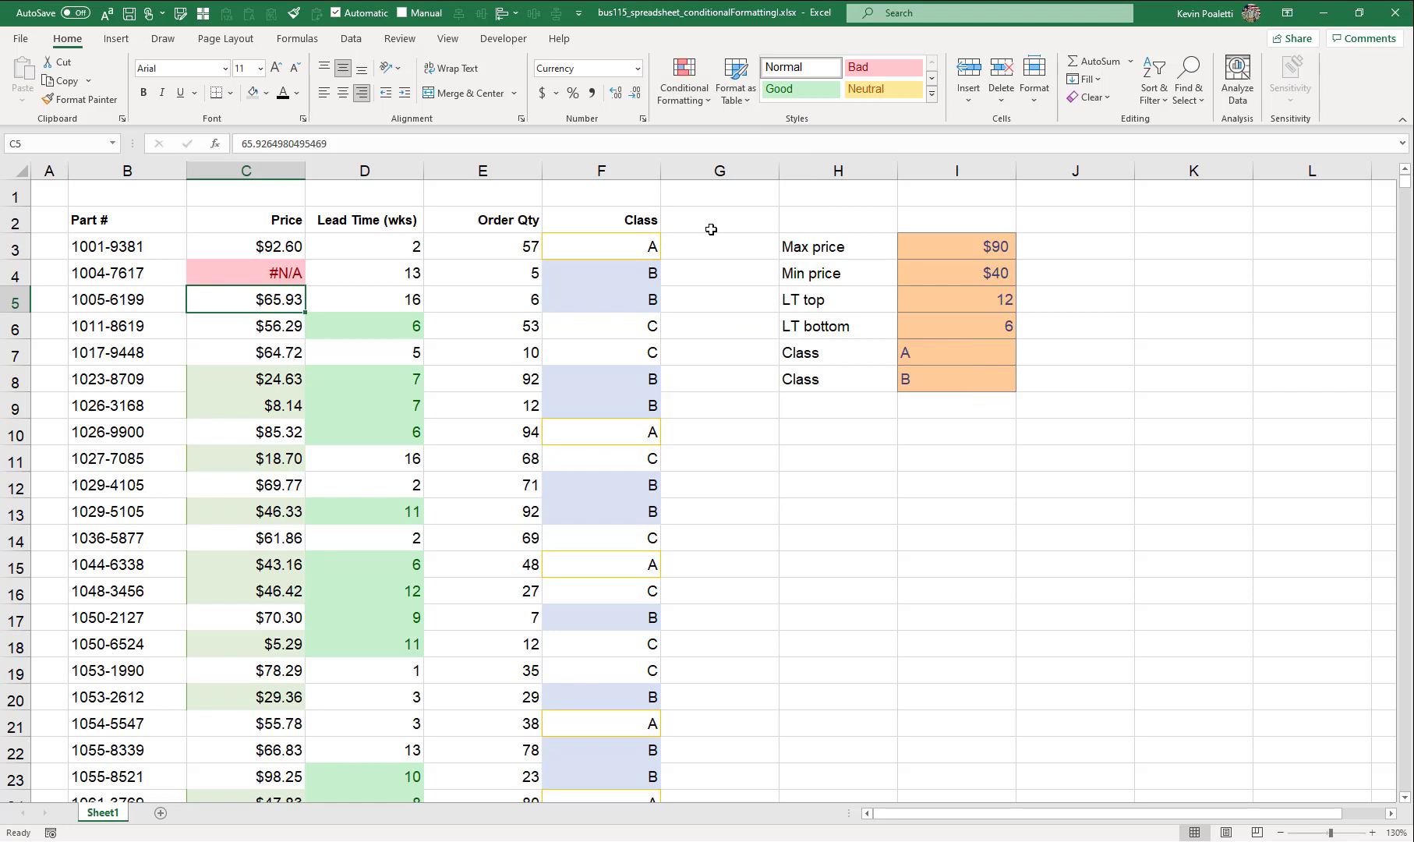
left_click(605, 276)
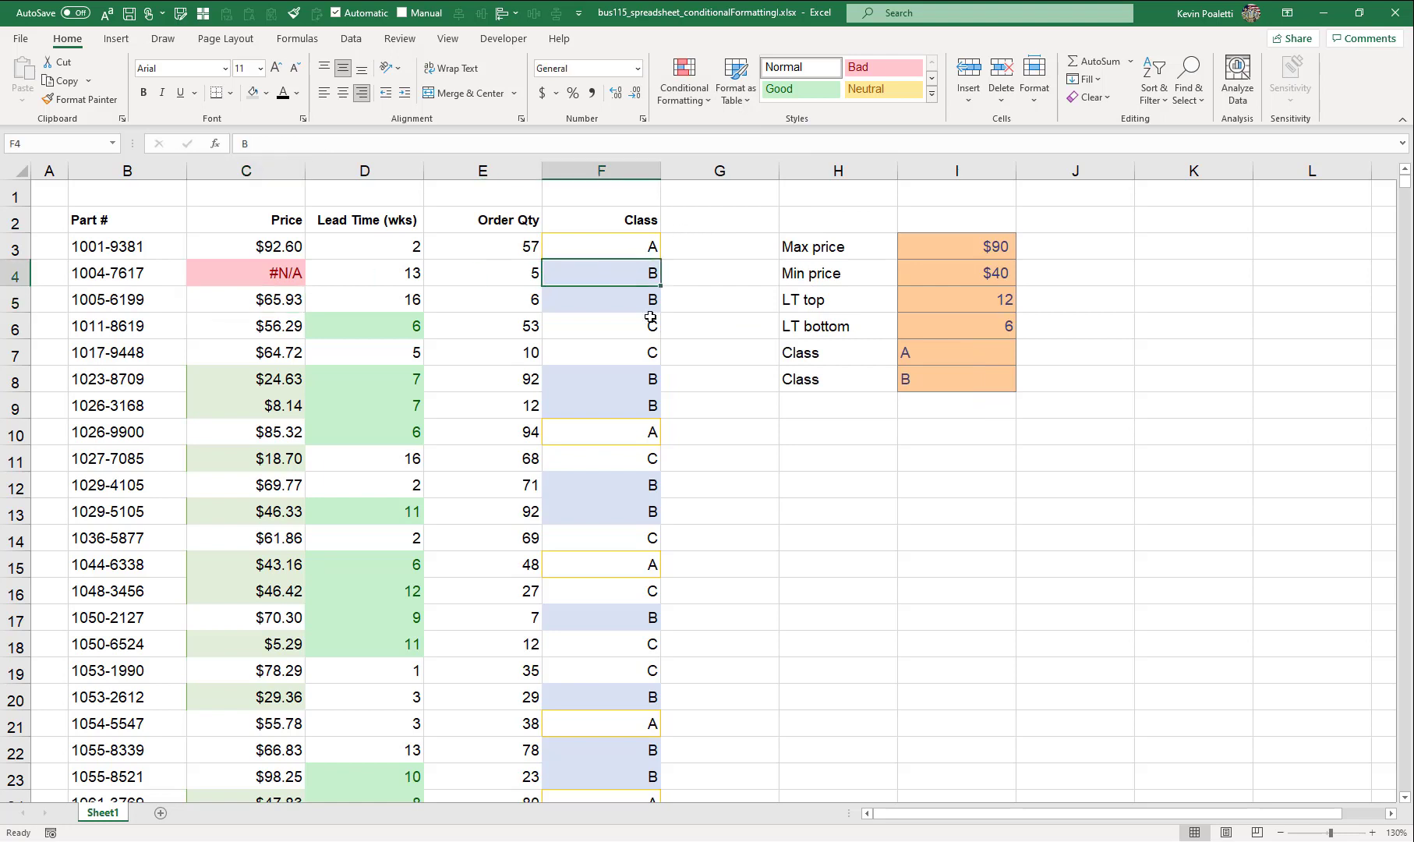
Change the class in F8 to A and the class in F10 to B to test the class rules.
left_click(624, 381)
type("A")
key("Return")
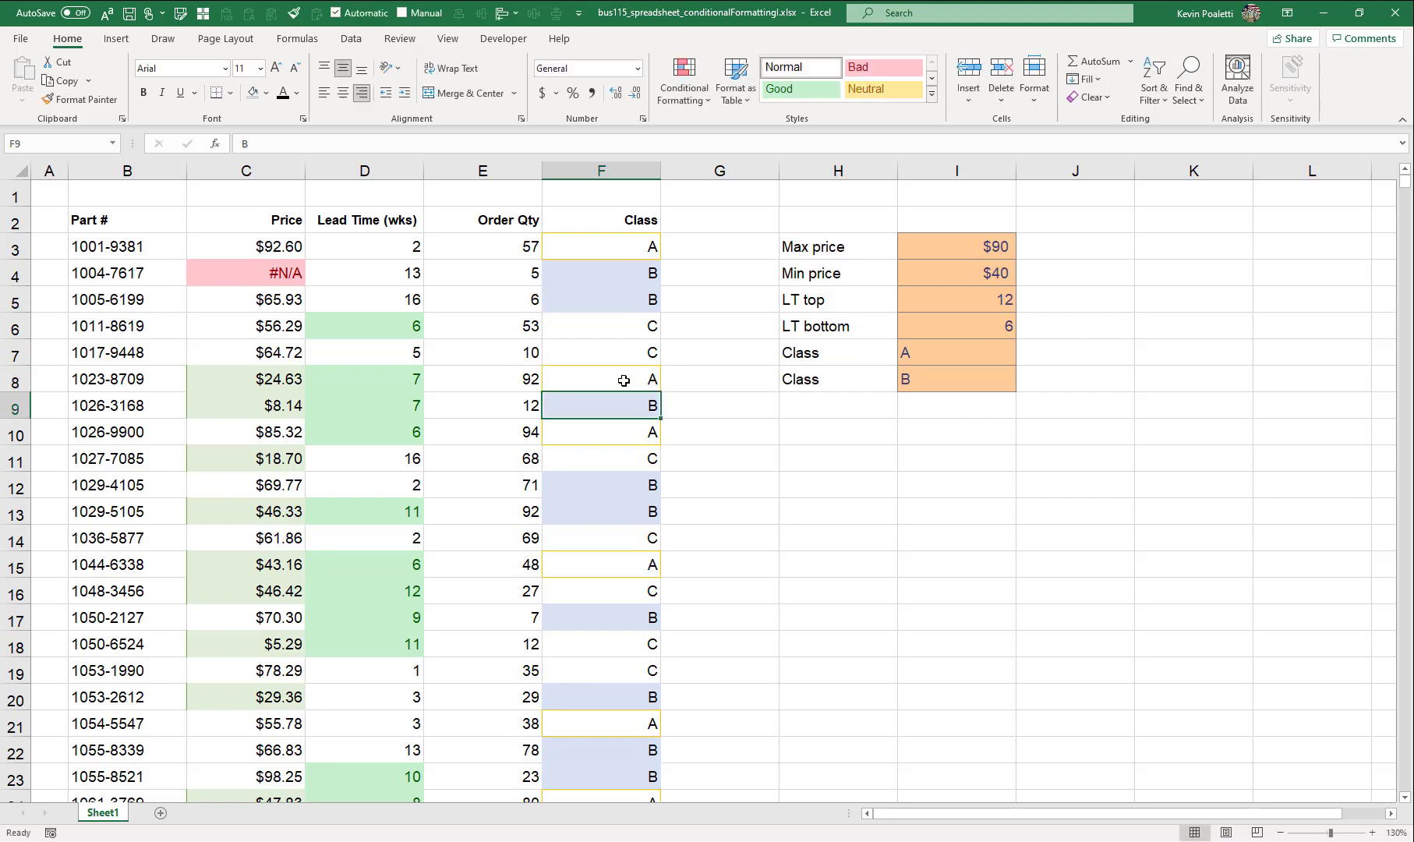
key("Return")
type("B")
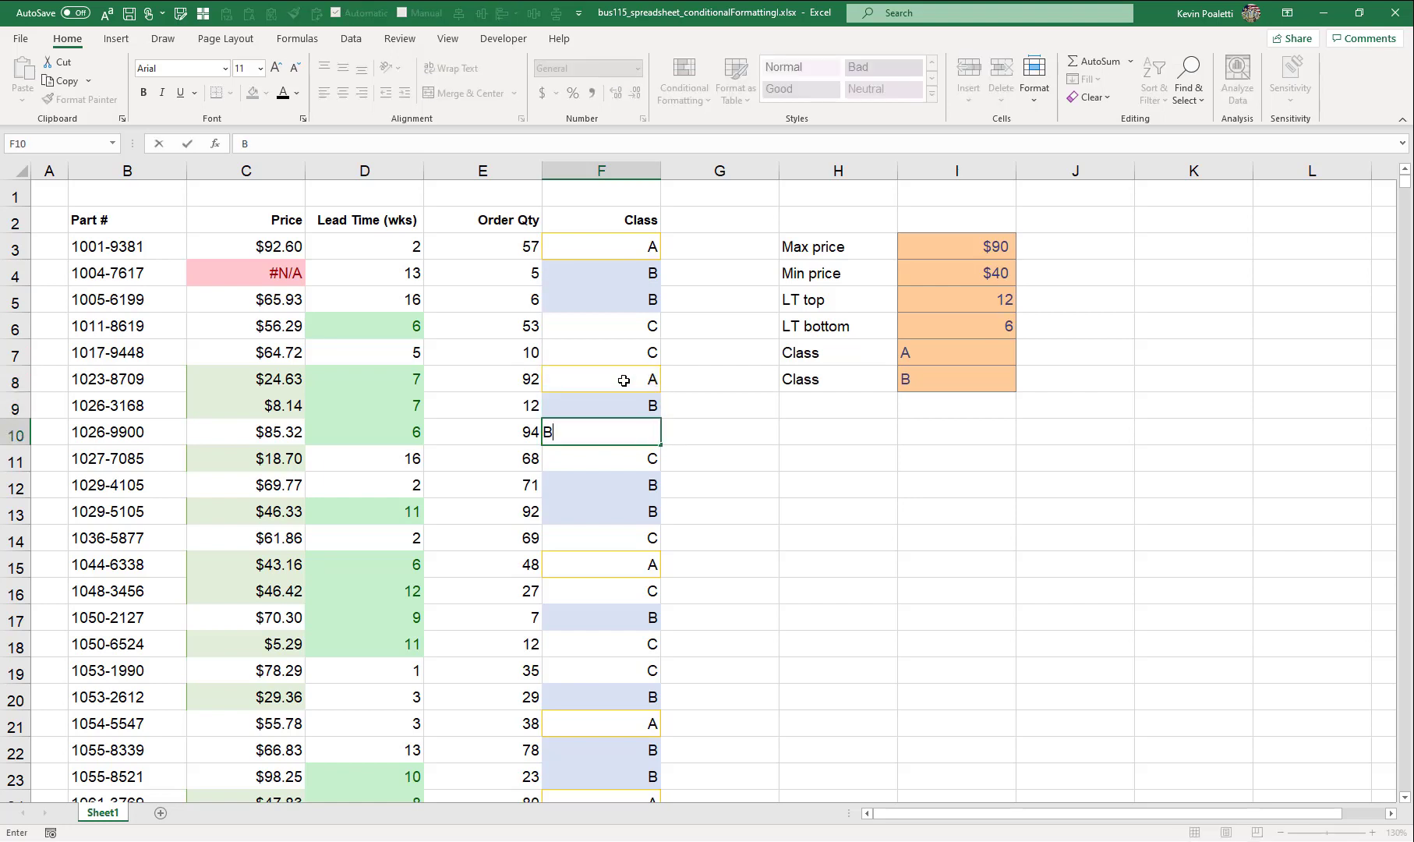
key("Return")
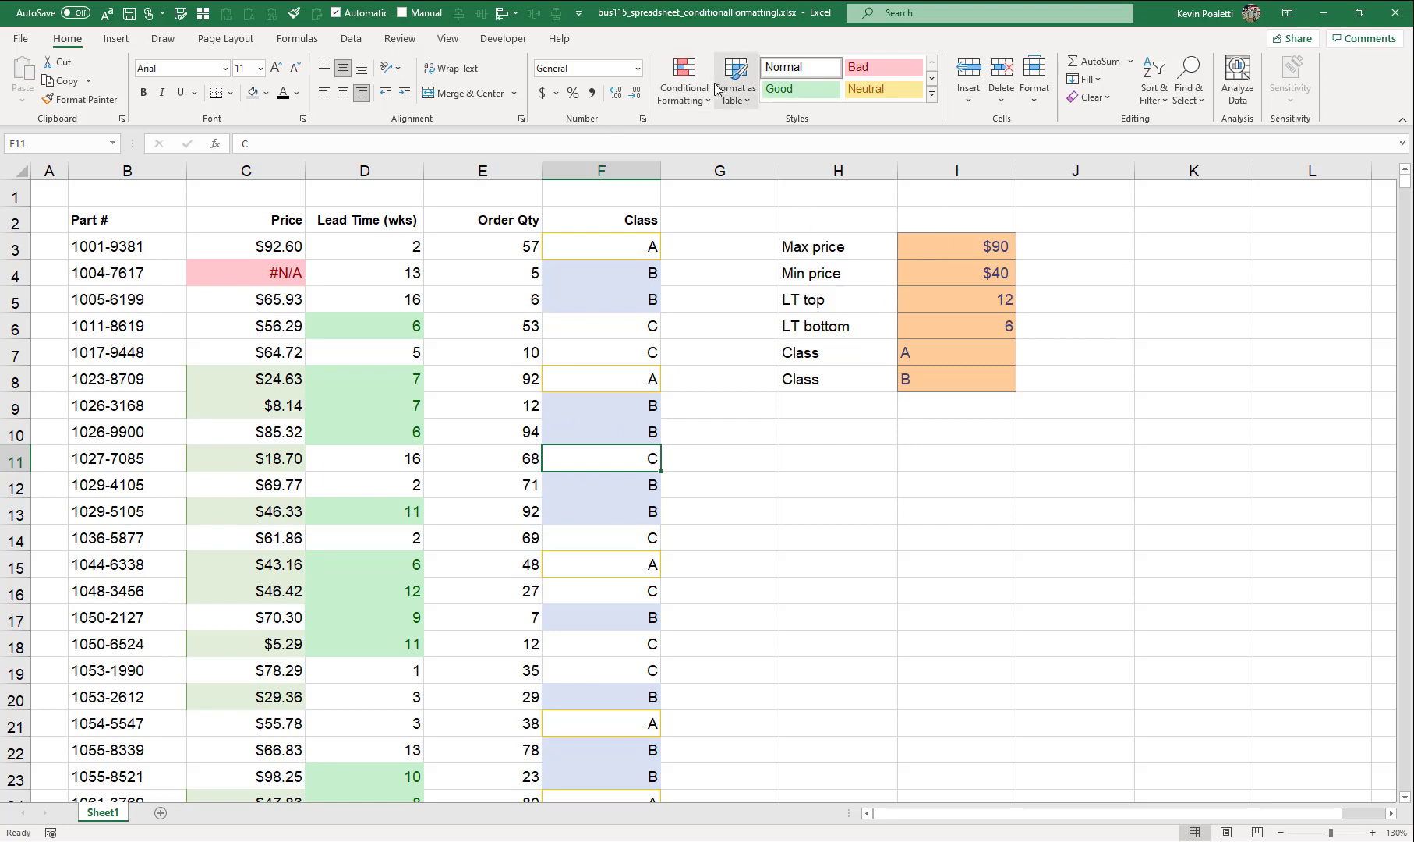
Review all conditional formatting rules for This Worksheet in the rules manager, and close it without changes.
left_click(684, 90)
left_click(754, 356)
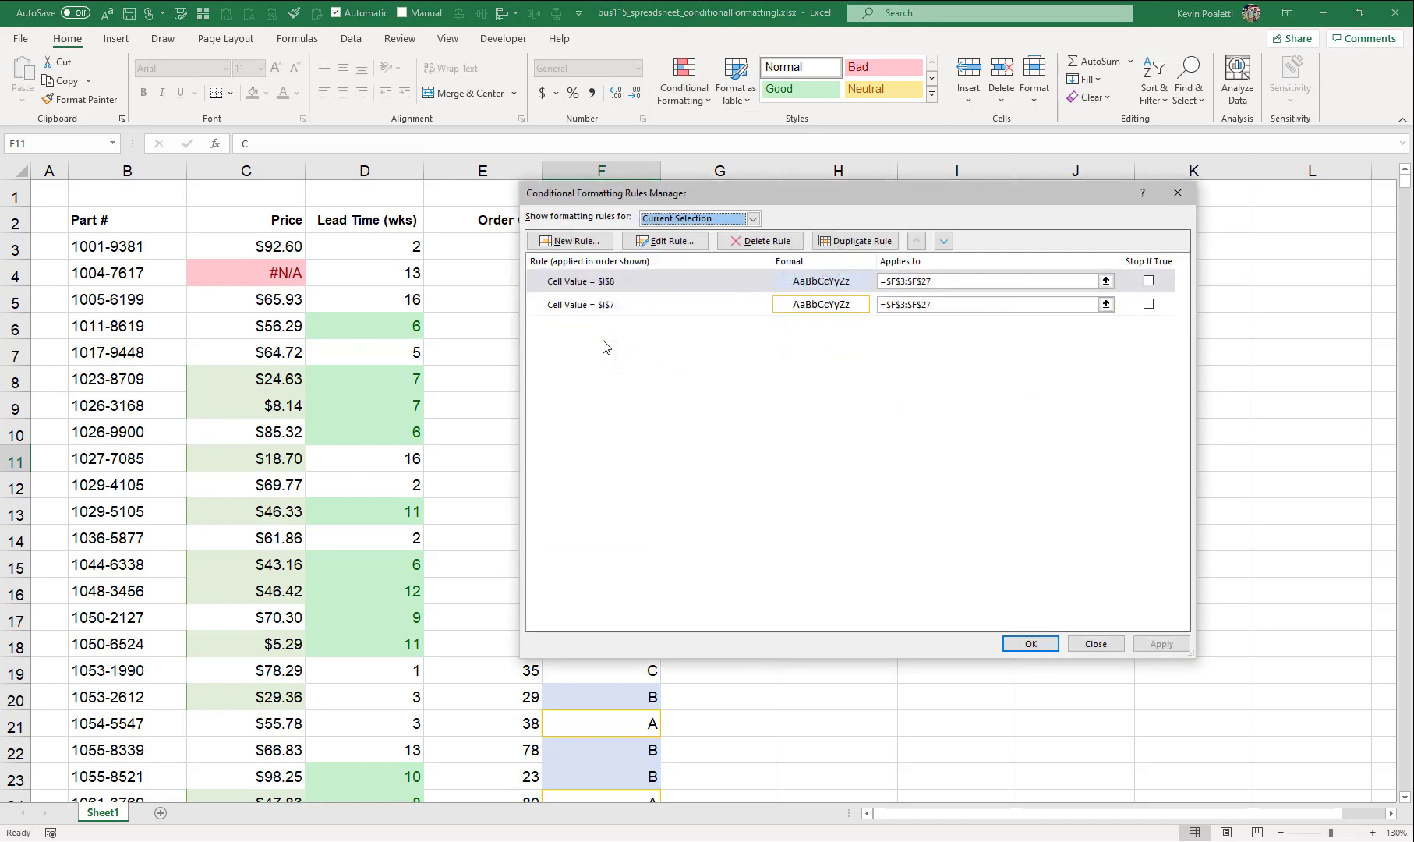
left_click(714, 218)
left_click(700, 236)
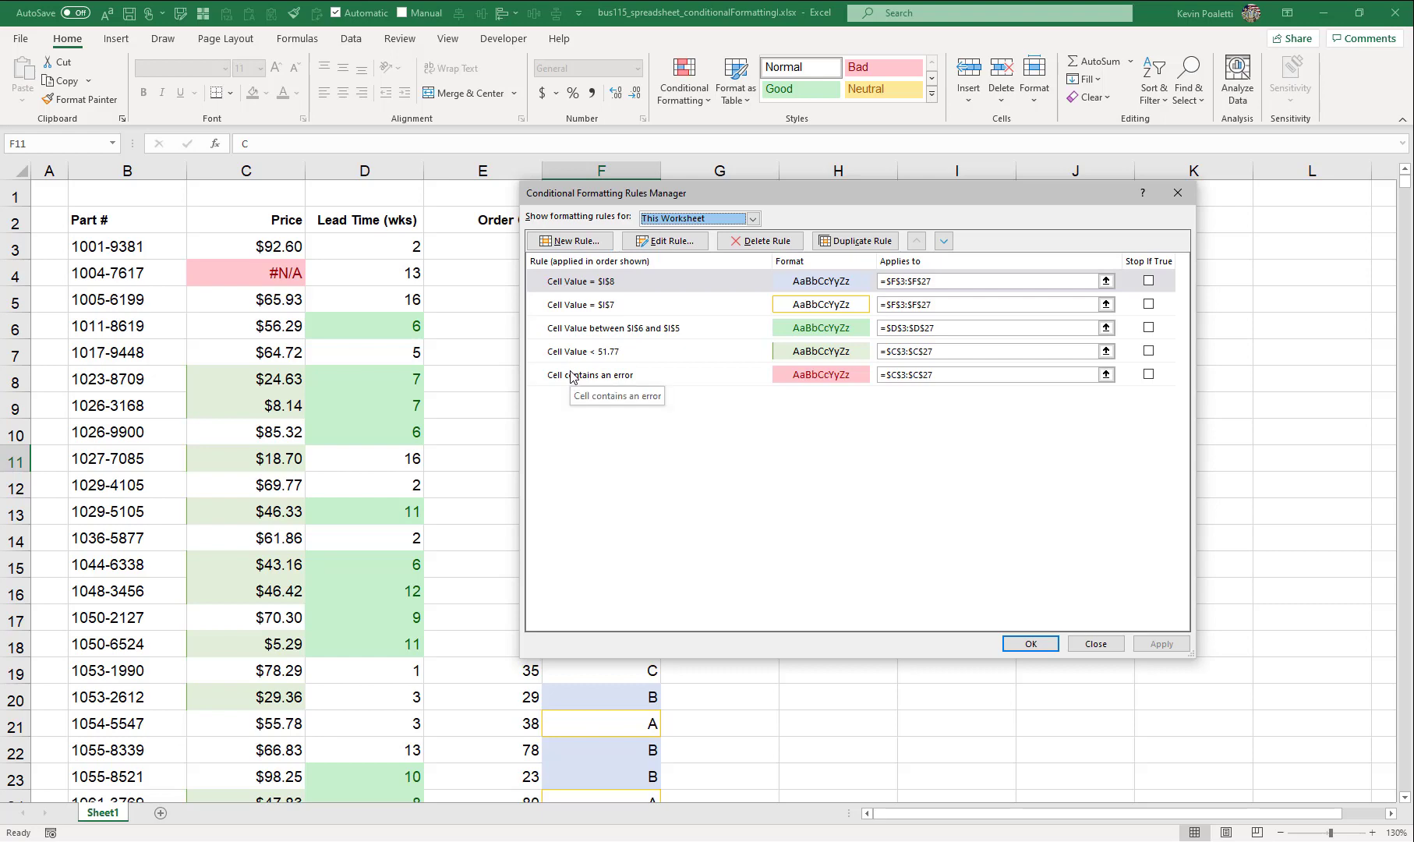
left_click(1095, 644)
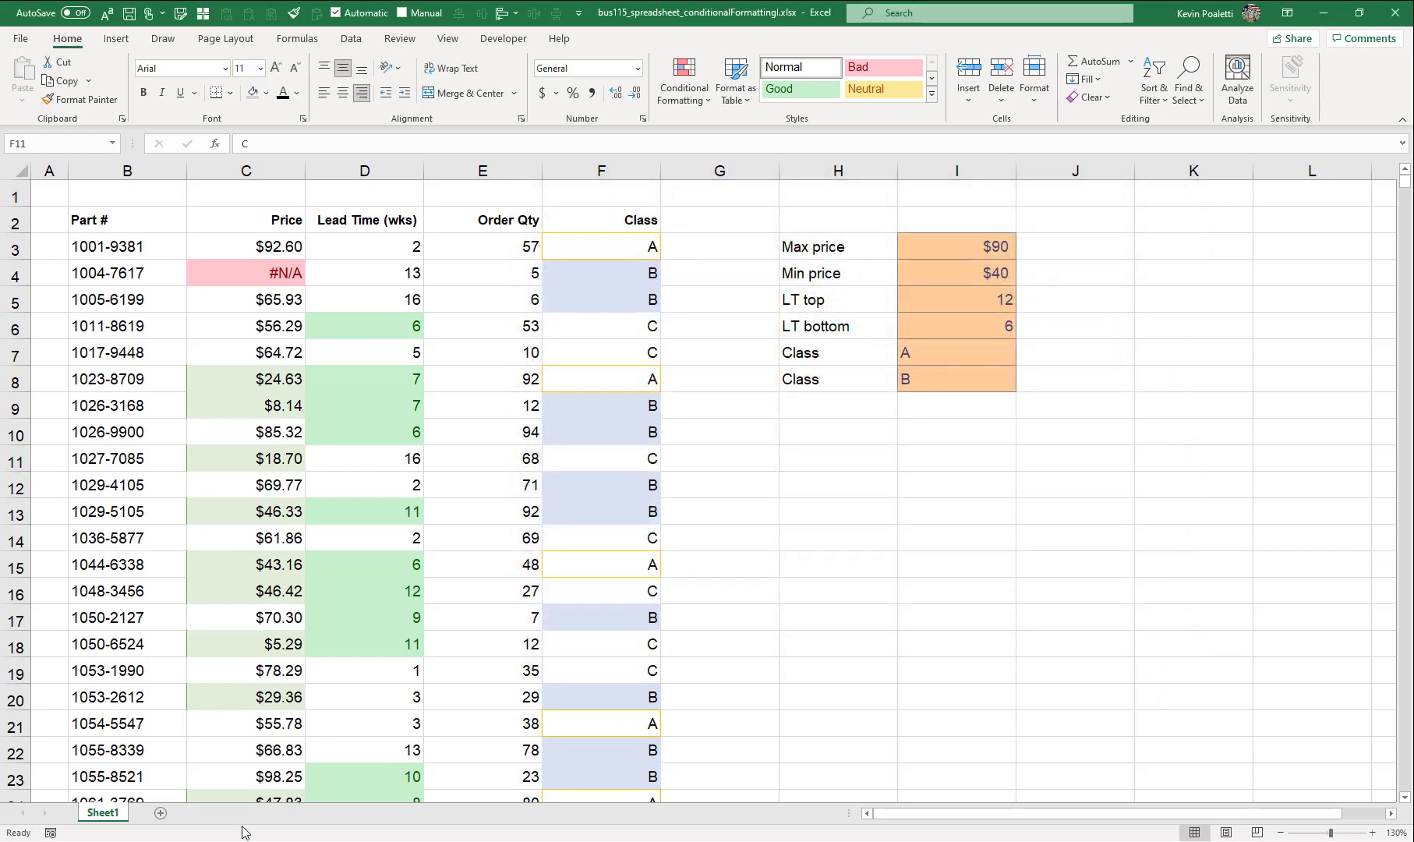
Duplicate the Sheet1 worksheet, placing the copy right after the original.
left_click(95, 815)
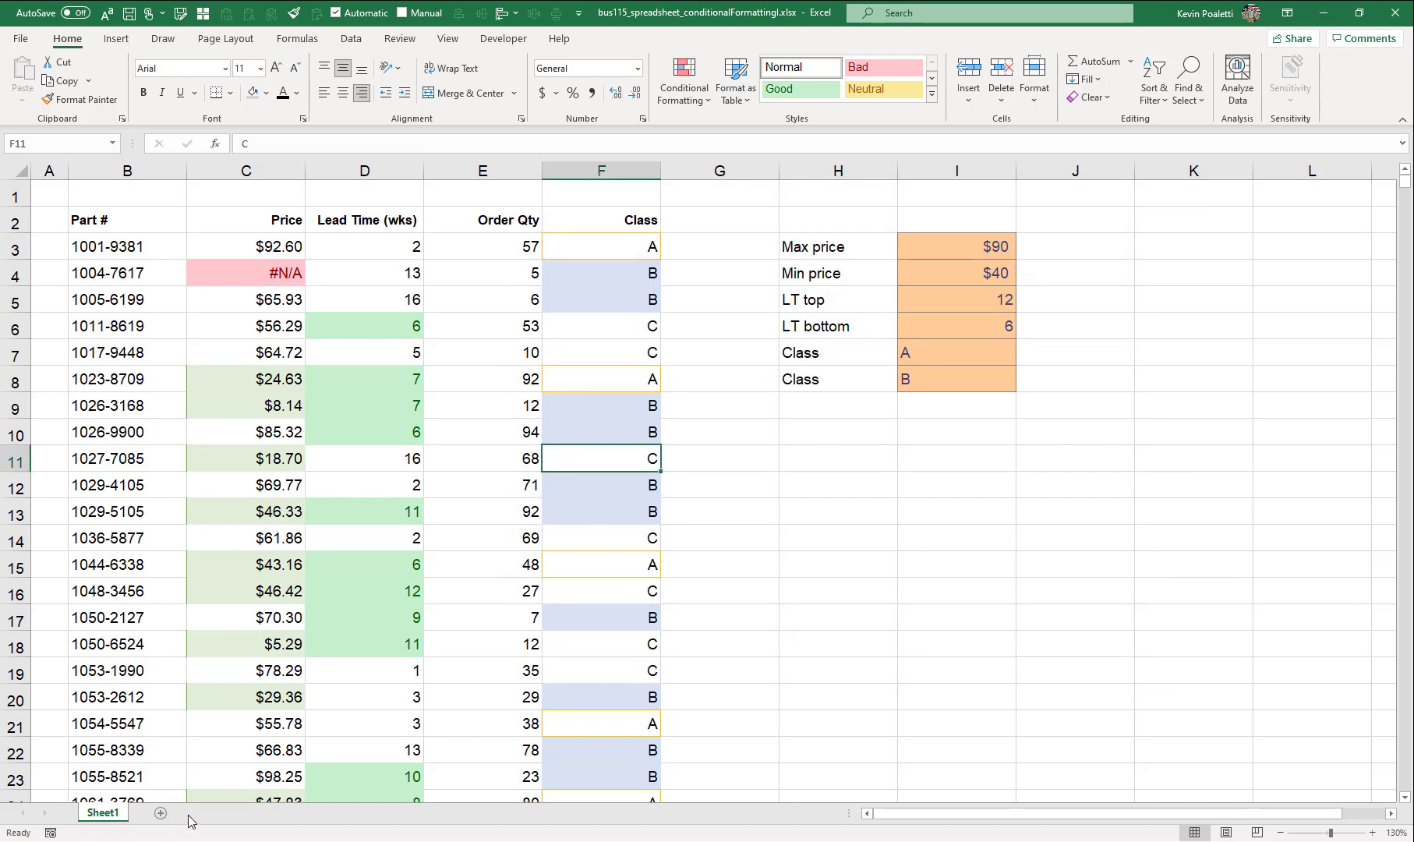
left_click_drag(99, 816, 169, 817)
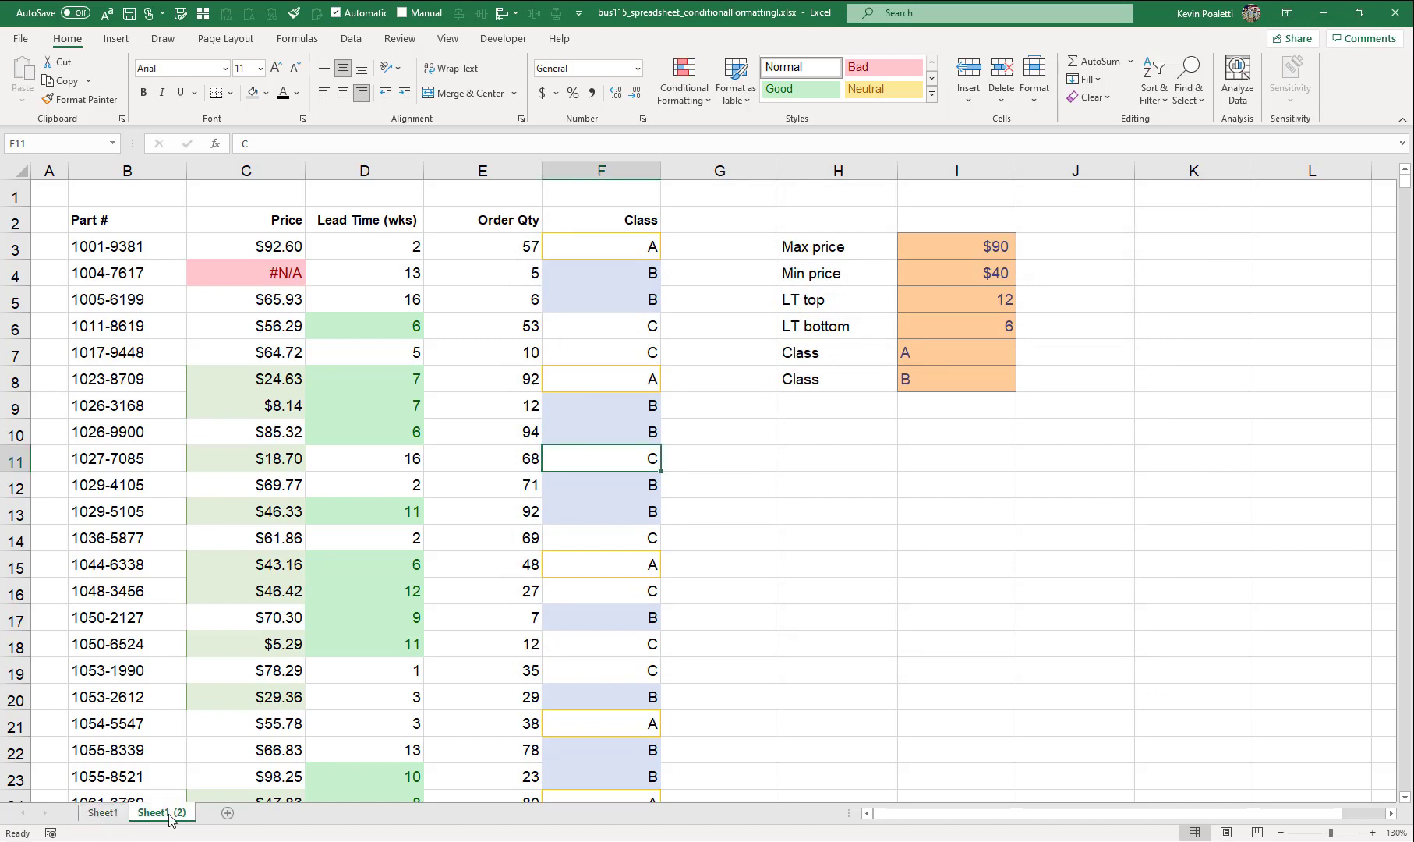
right_click(170, 817)
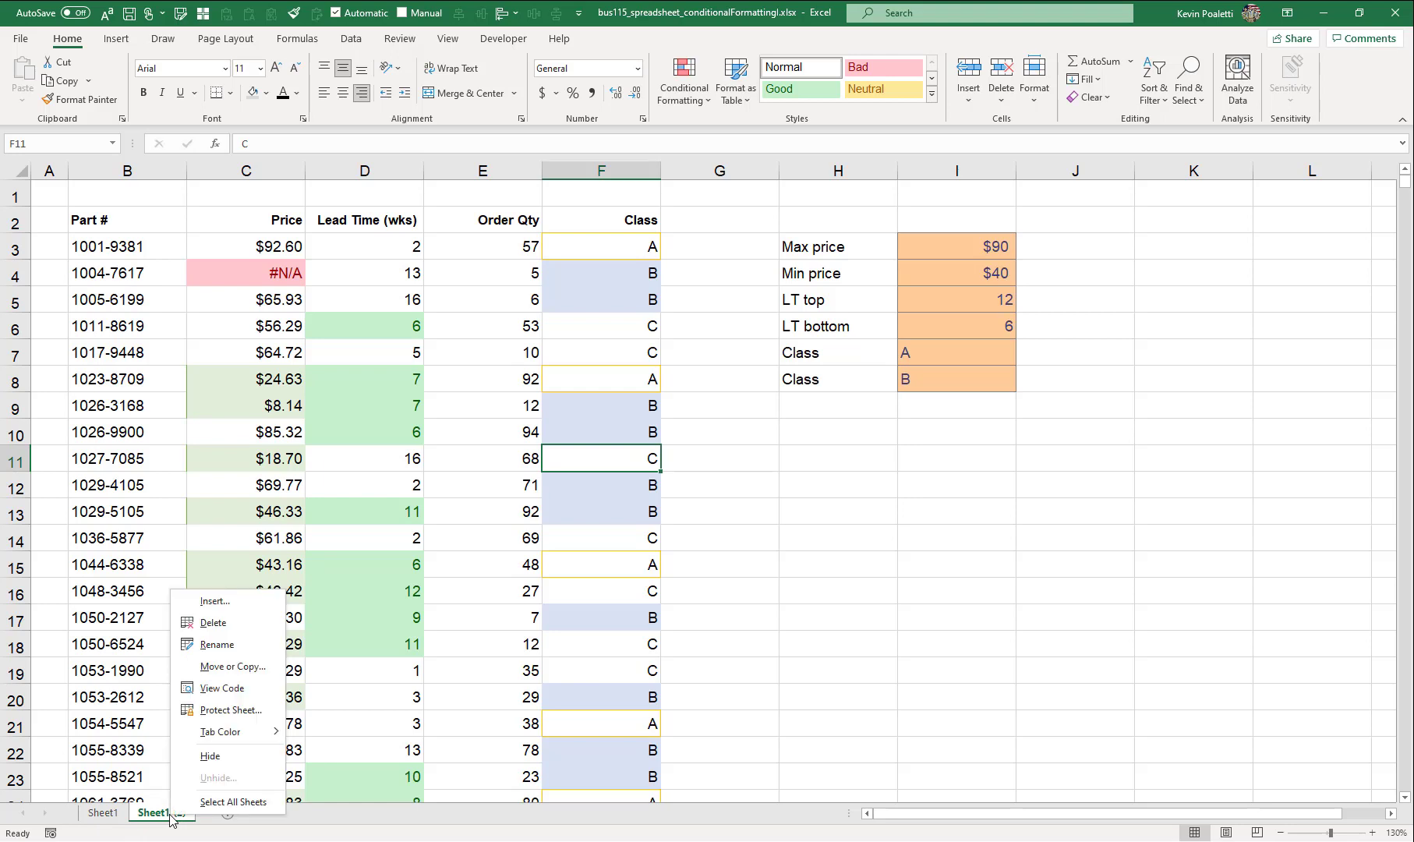
left_click(230, 665)
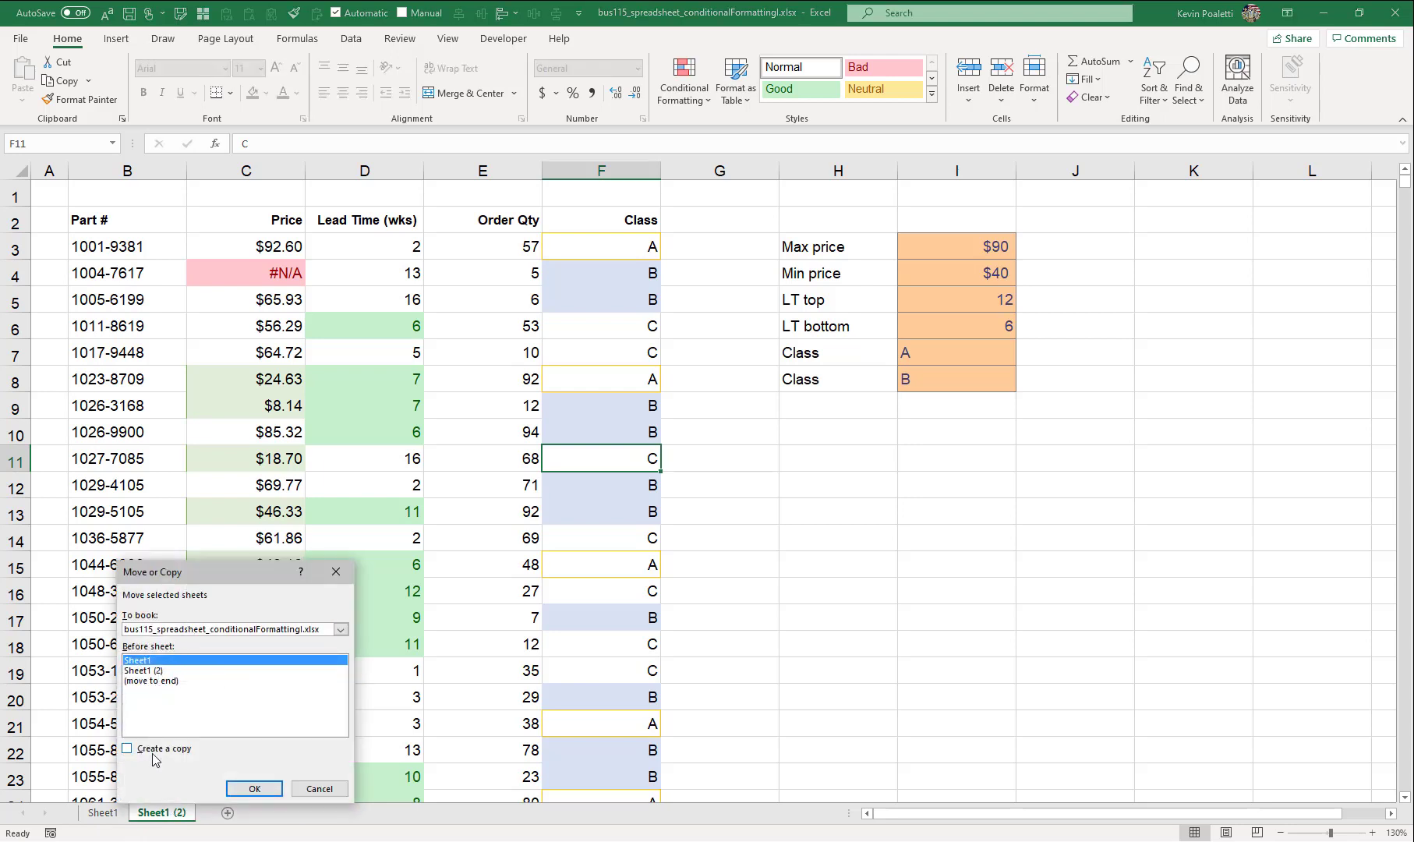
left_click(316, 788)
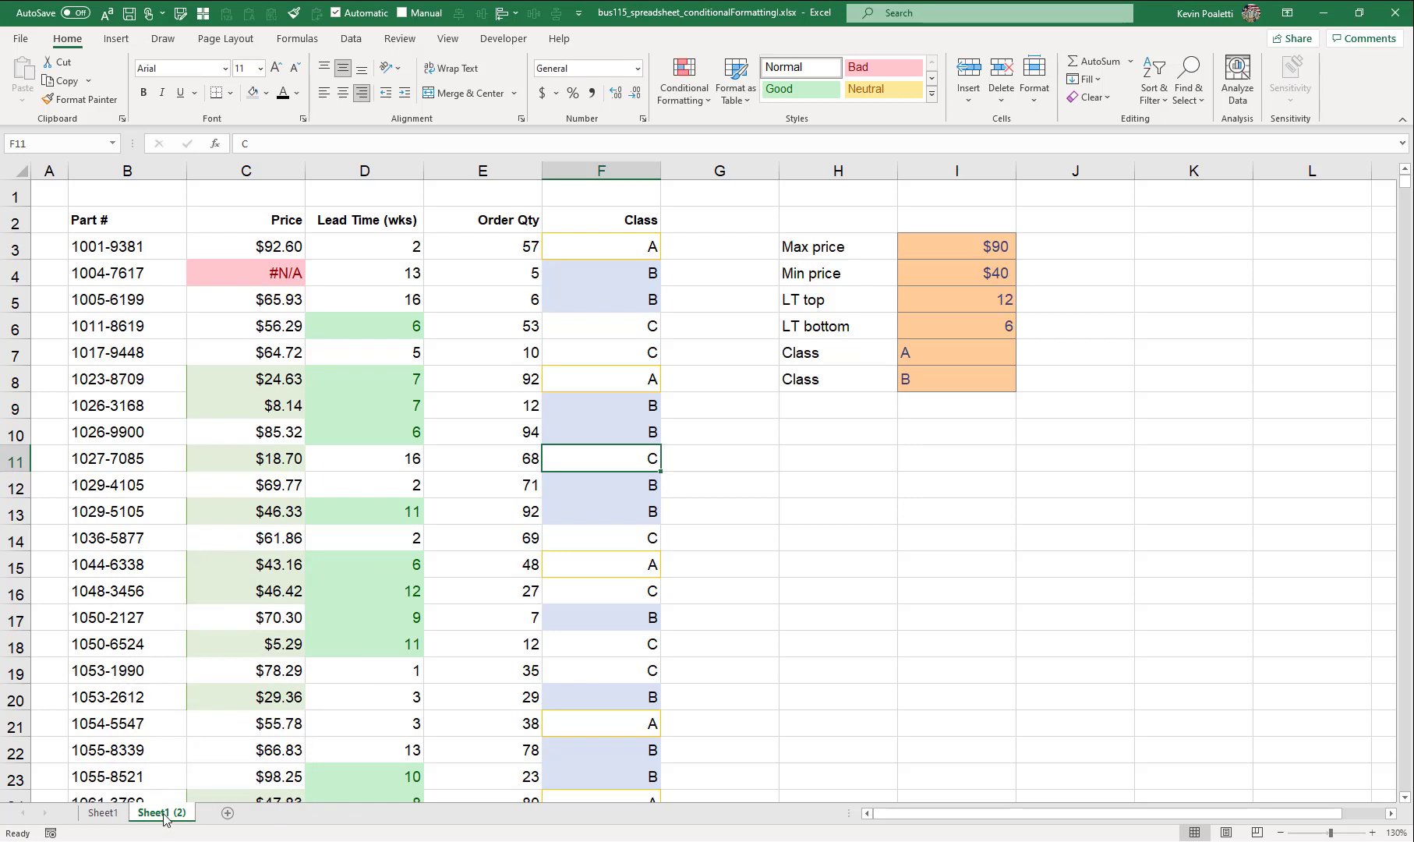
On the Sheet1 copy, delete the "Cell contains an error" rule from This Worksheet's conditional formatting rules and apply the deletion.
left_click(102, 815)
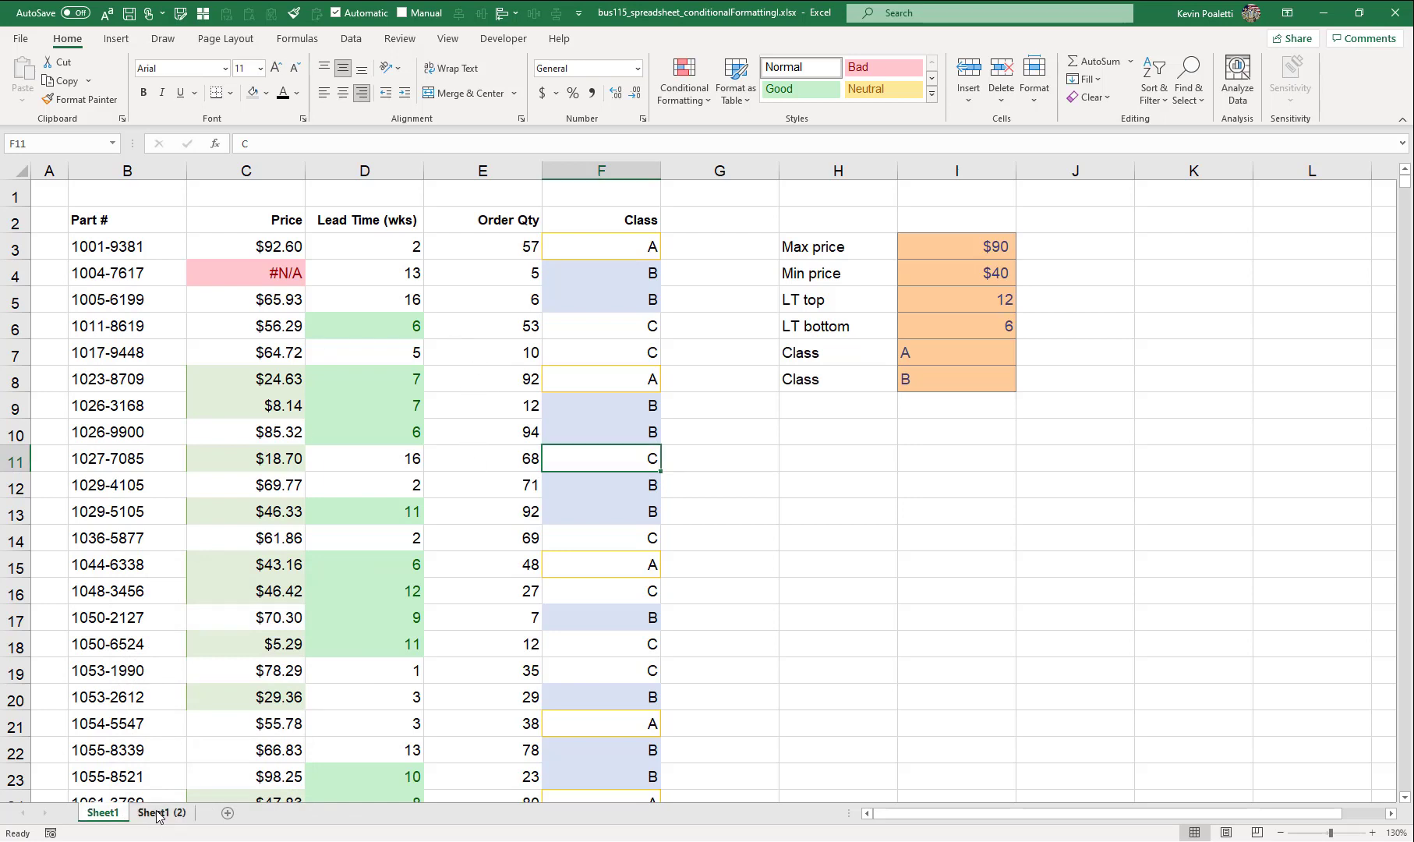
left_click(158, 813)
left_click(686, 106)
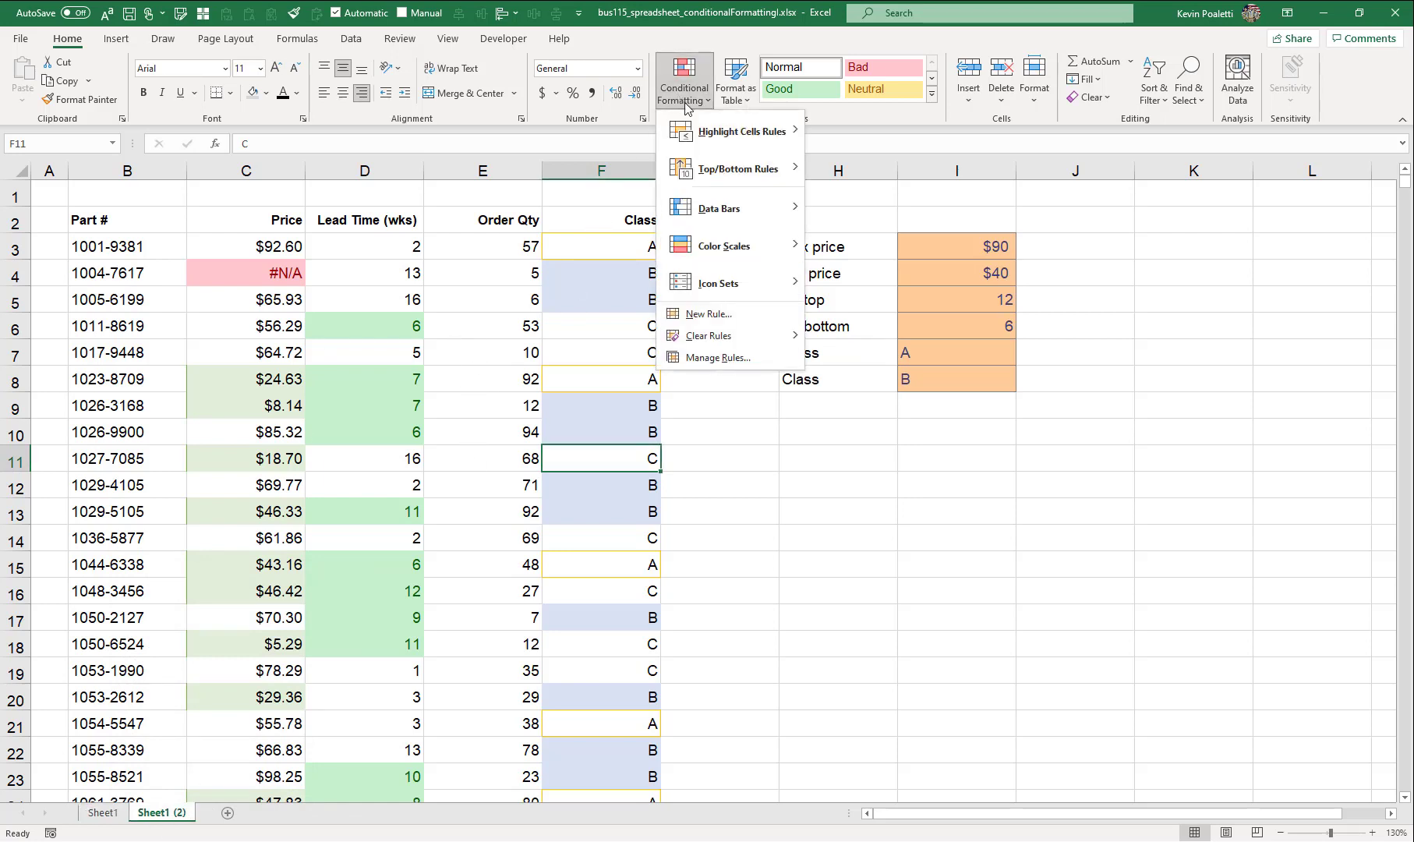
left_click(713, 357)
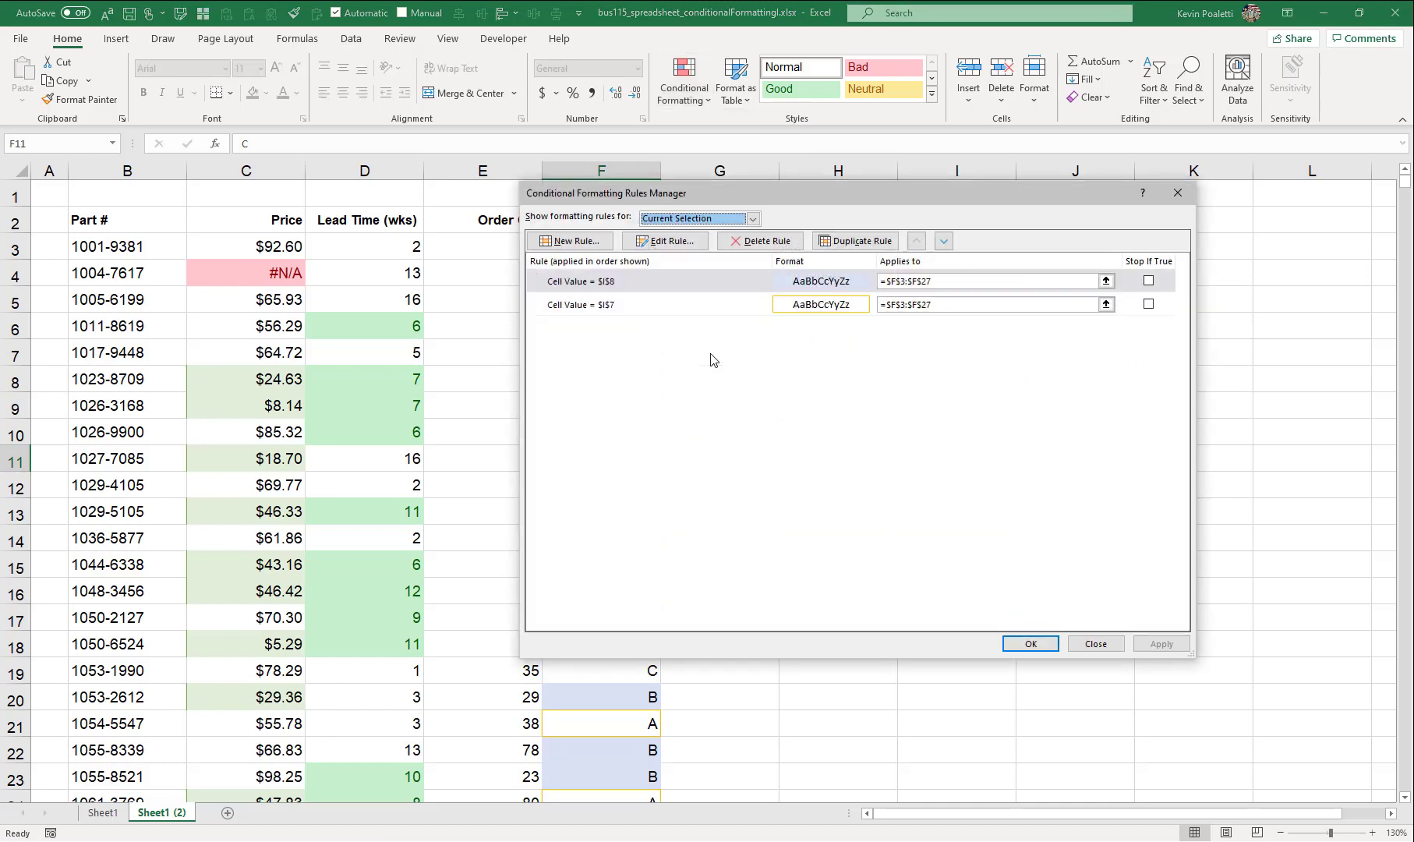
left_click(717, 220)
left_click(704, 244)
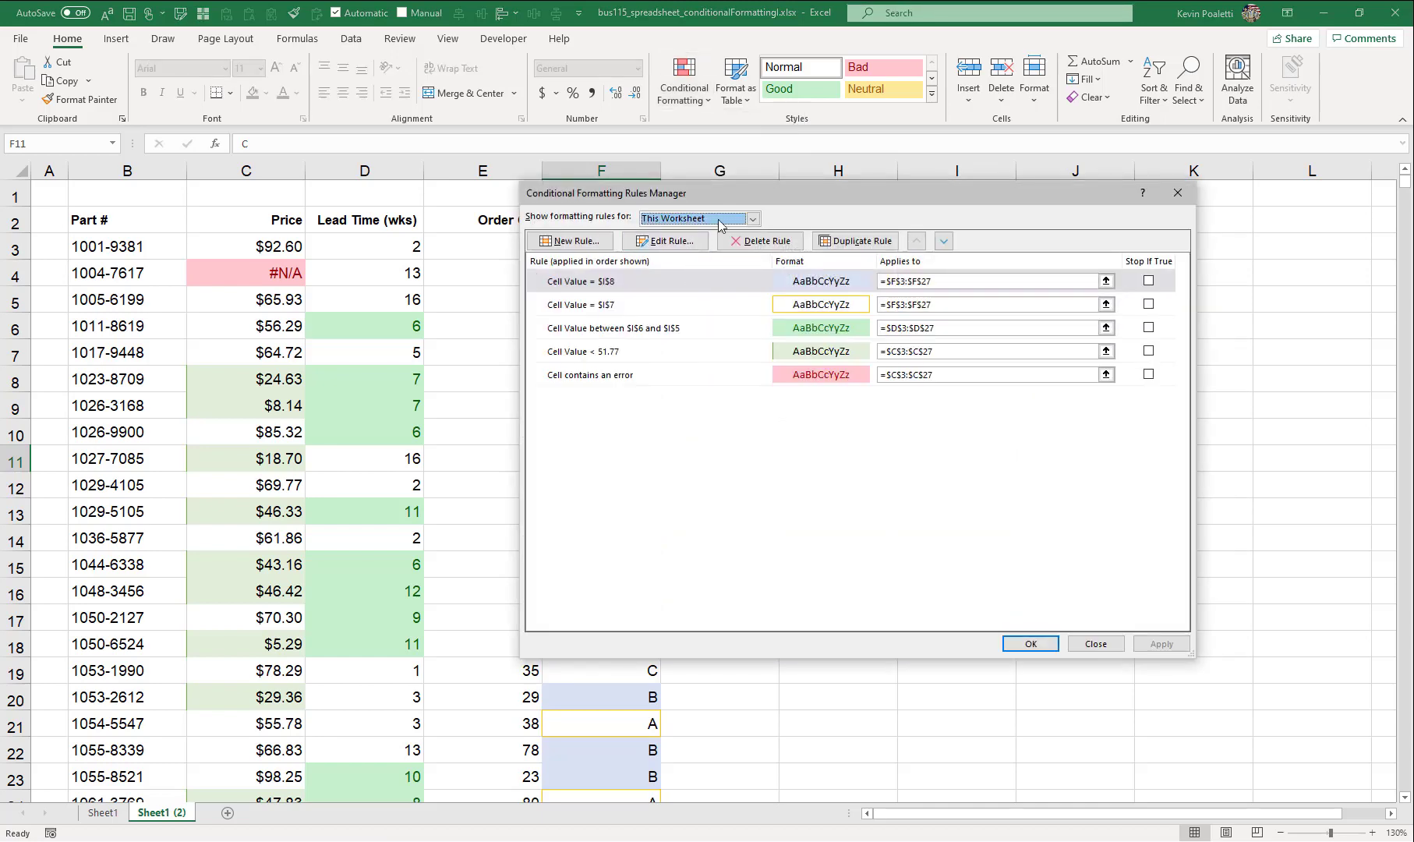
left_click_drag(727, 202, 659, 280)
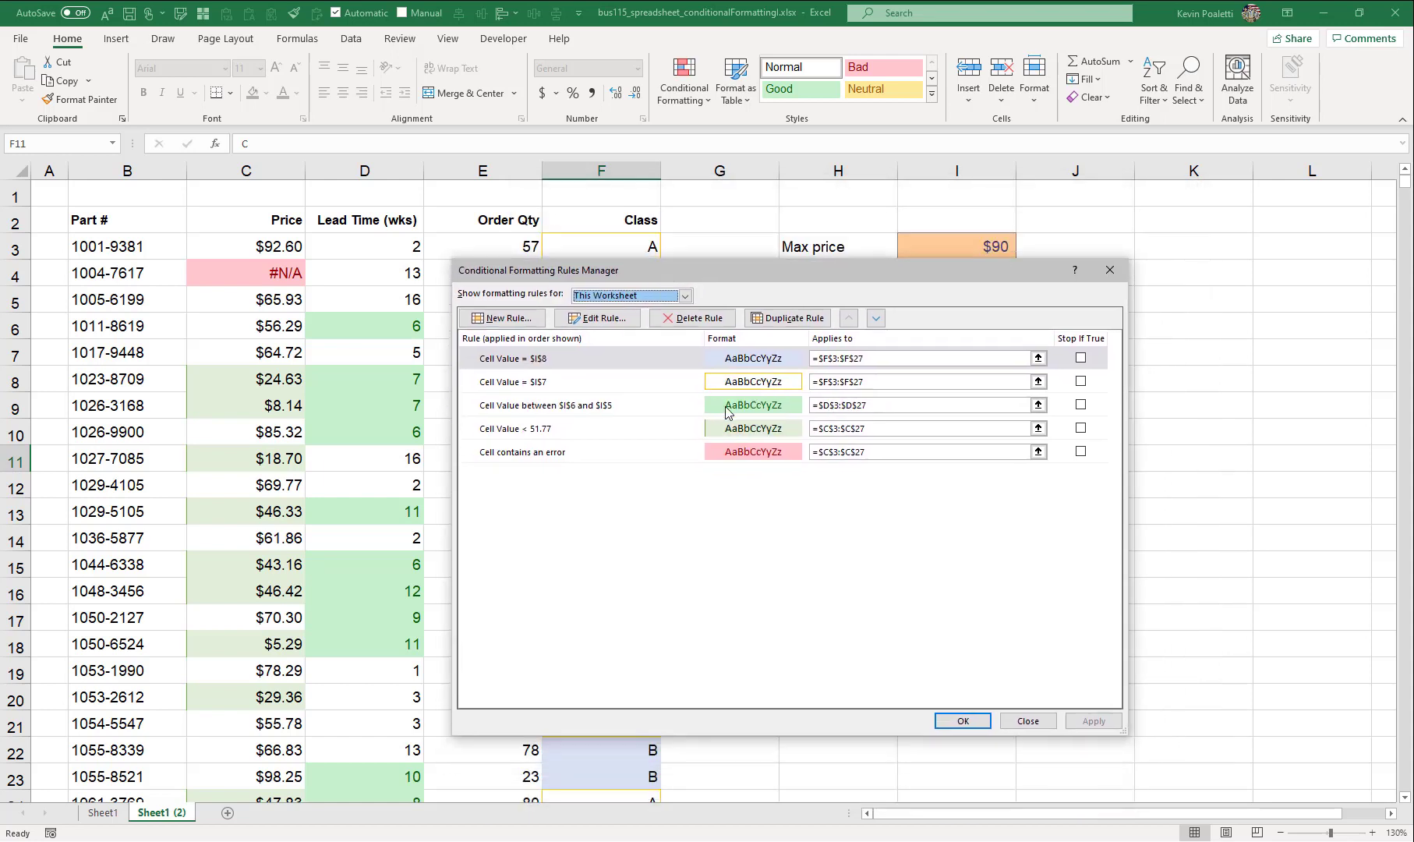
left_click(637, 460)
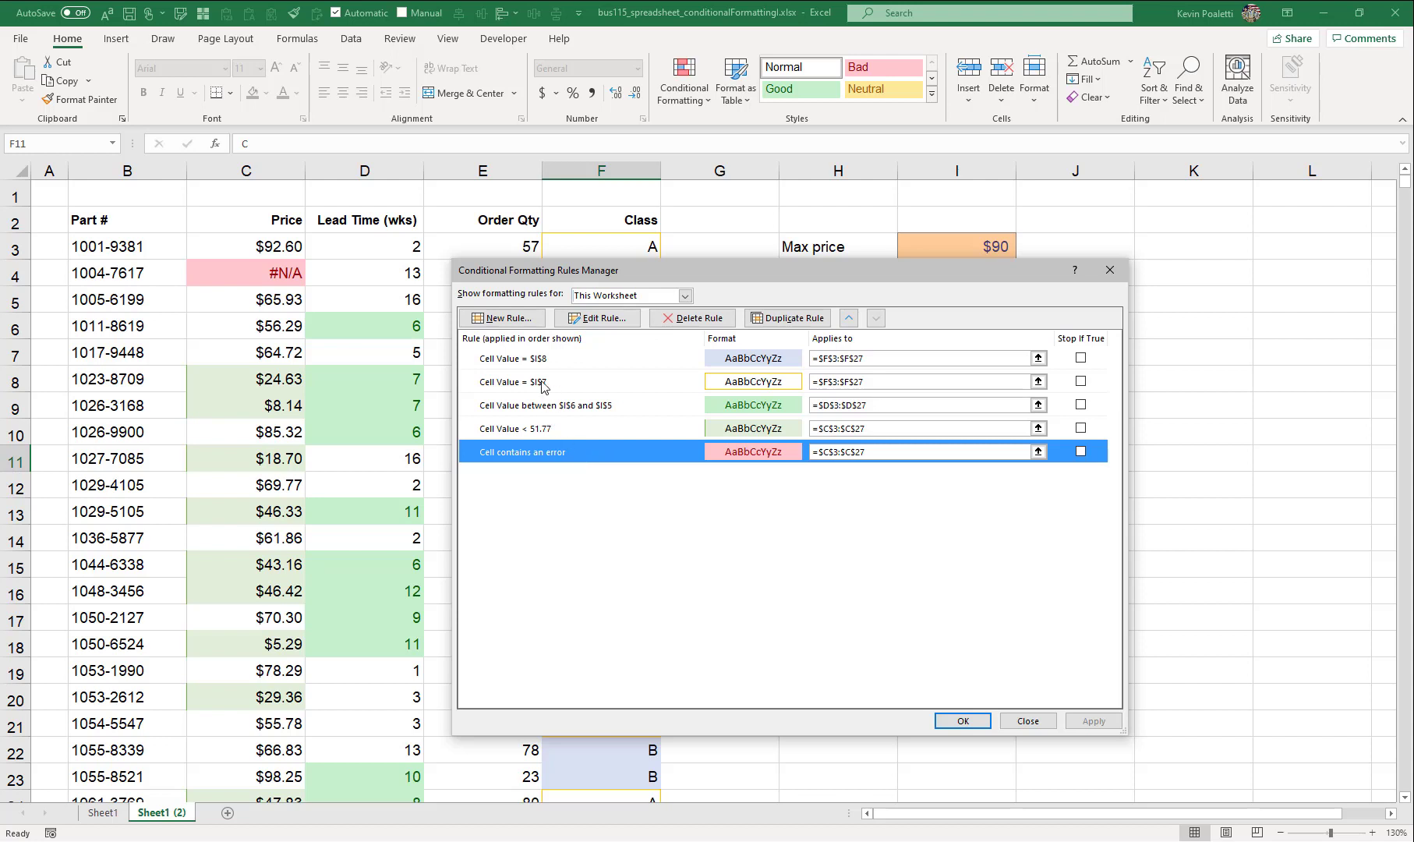
left_click(673, 319)
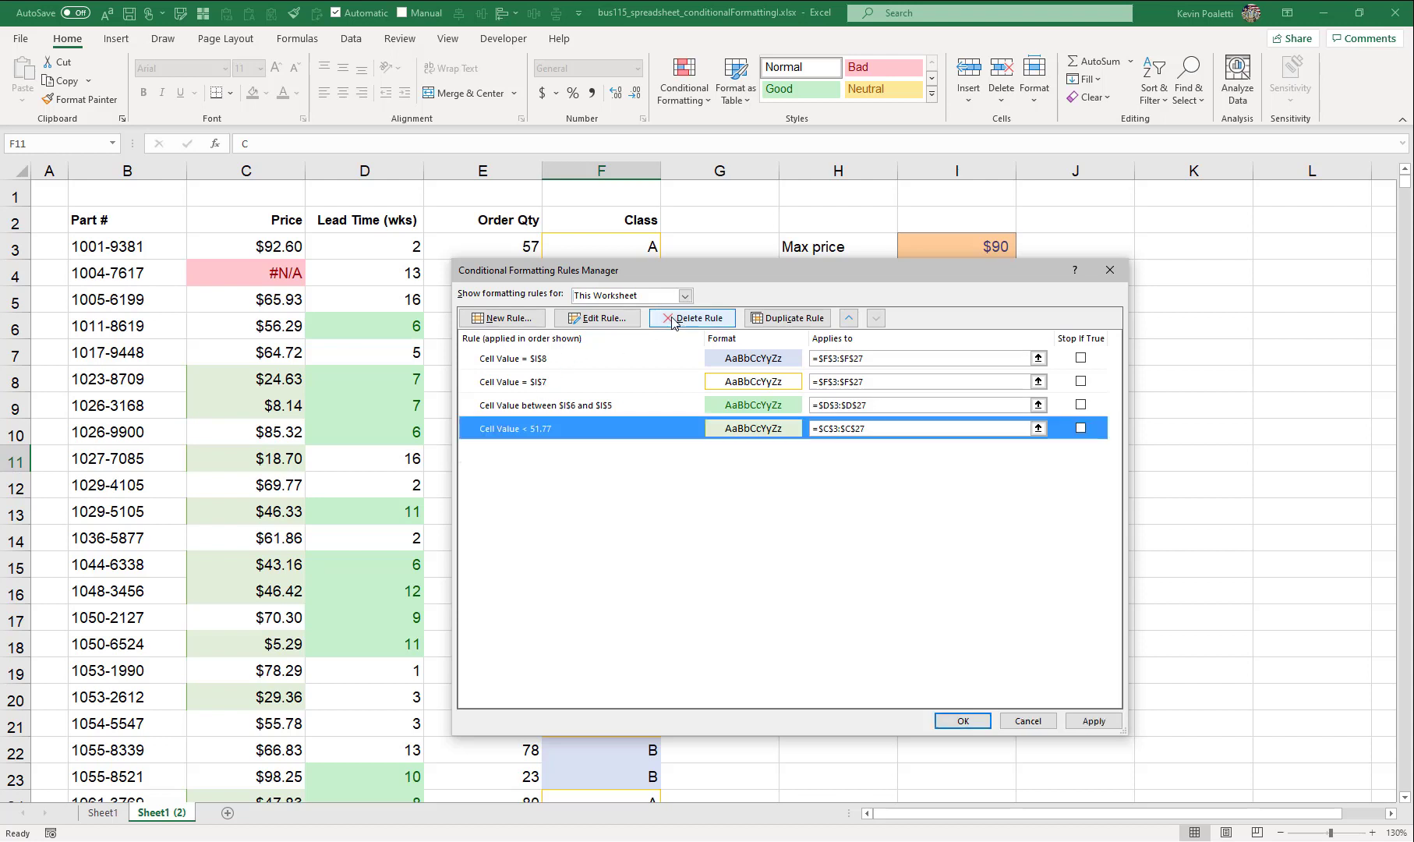
left_click(1091, 721)
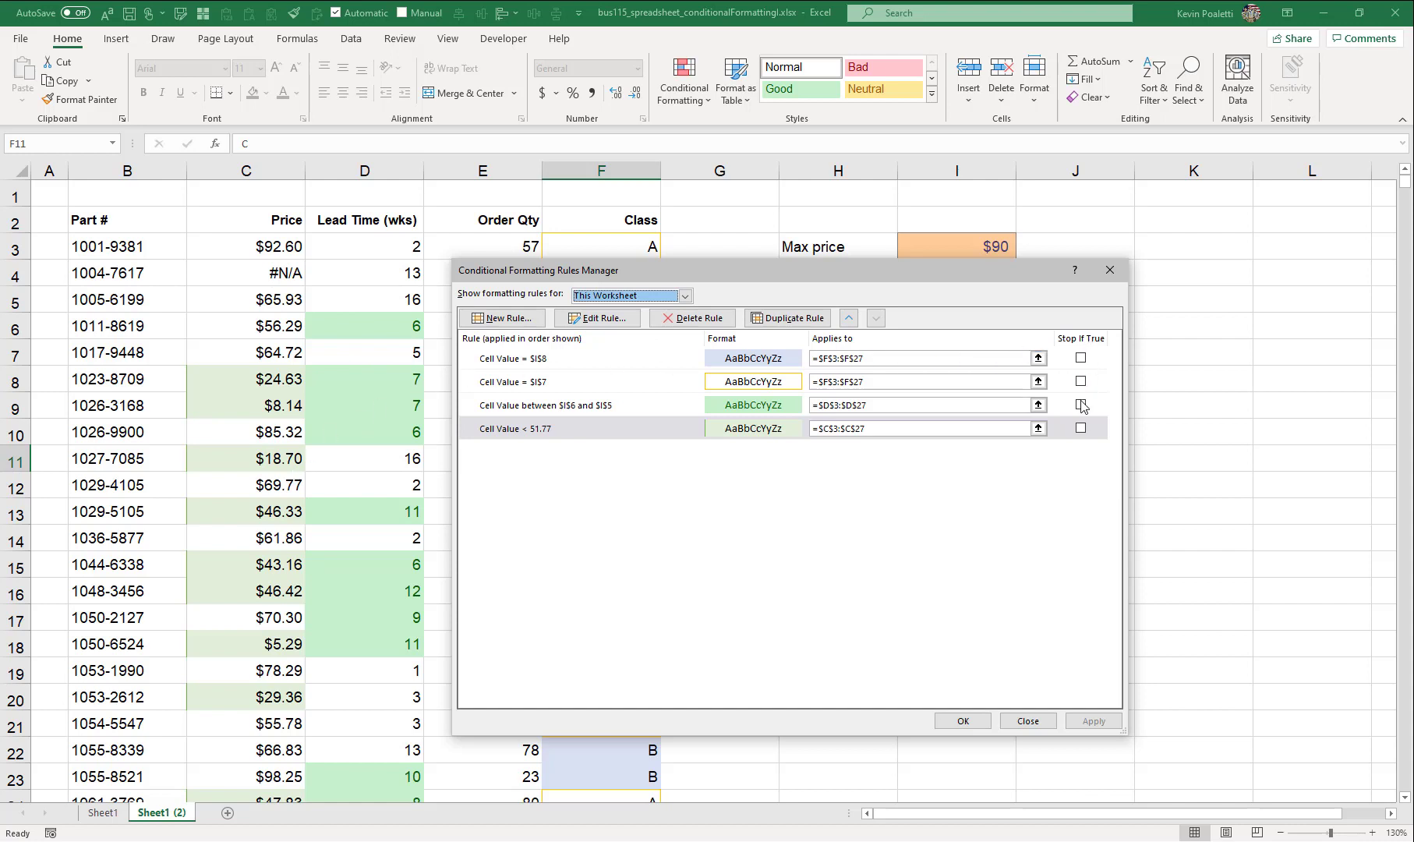
Change the applied range of the between $I$6 and $I$5 rule to the price cells =$C$3:$C$27, and apply it.
left_click(510, 360)
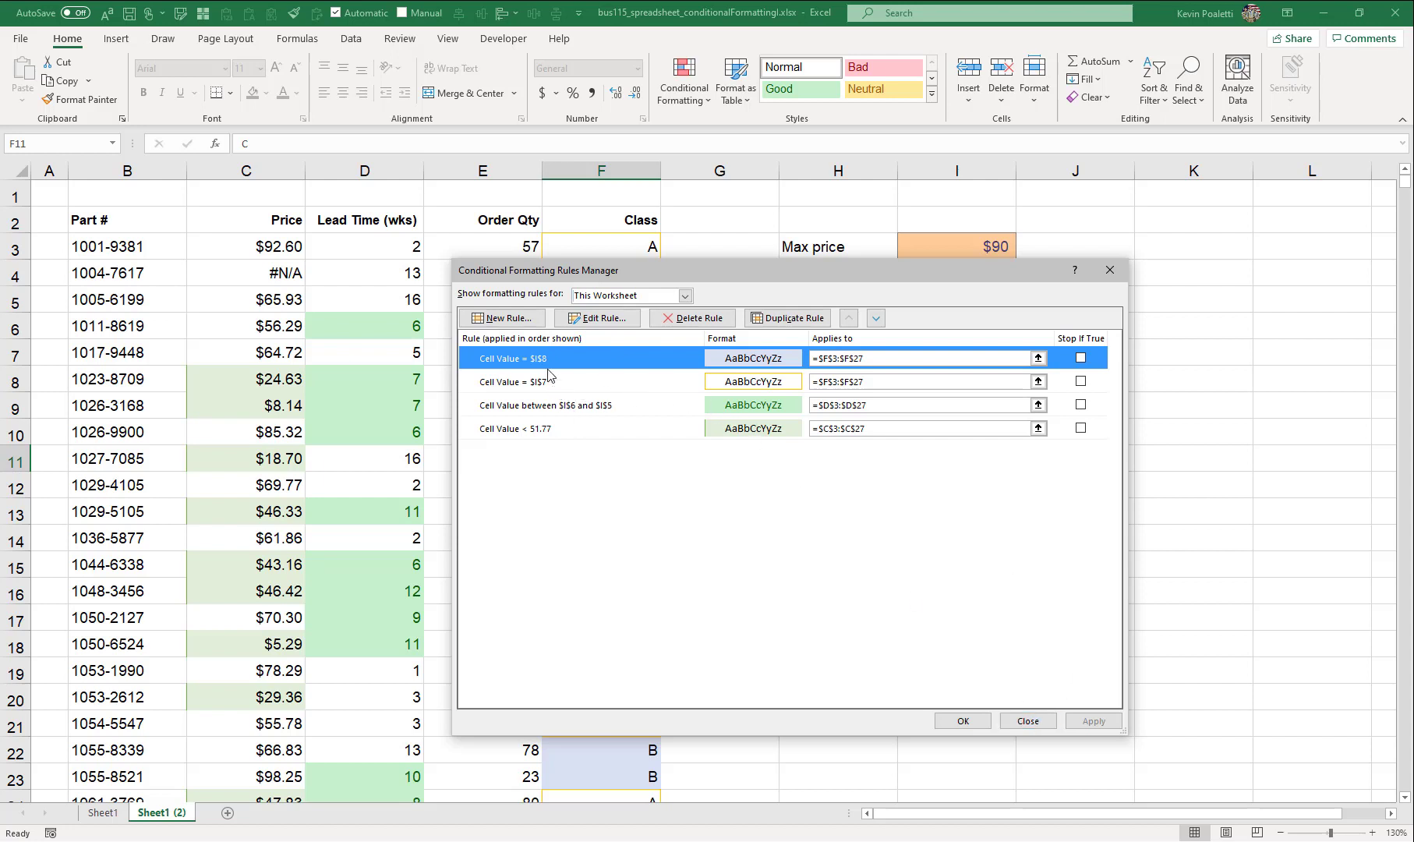
left_click(536, 406)
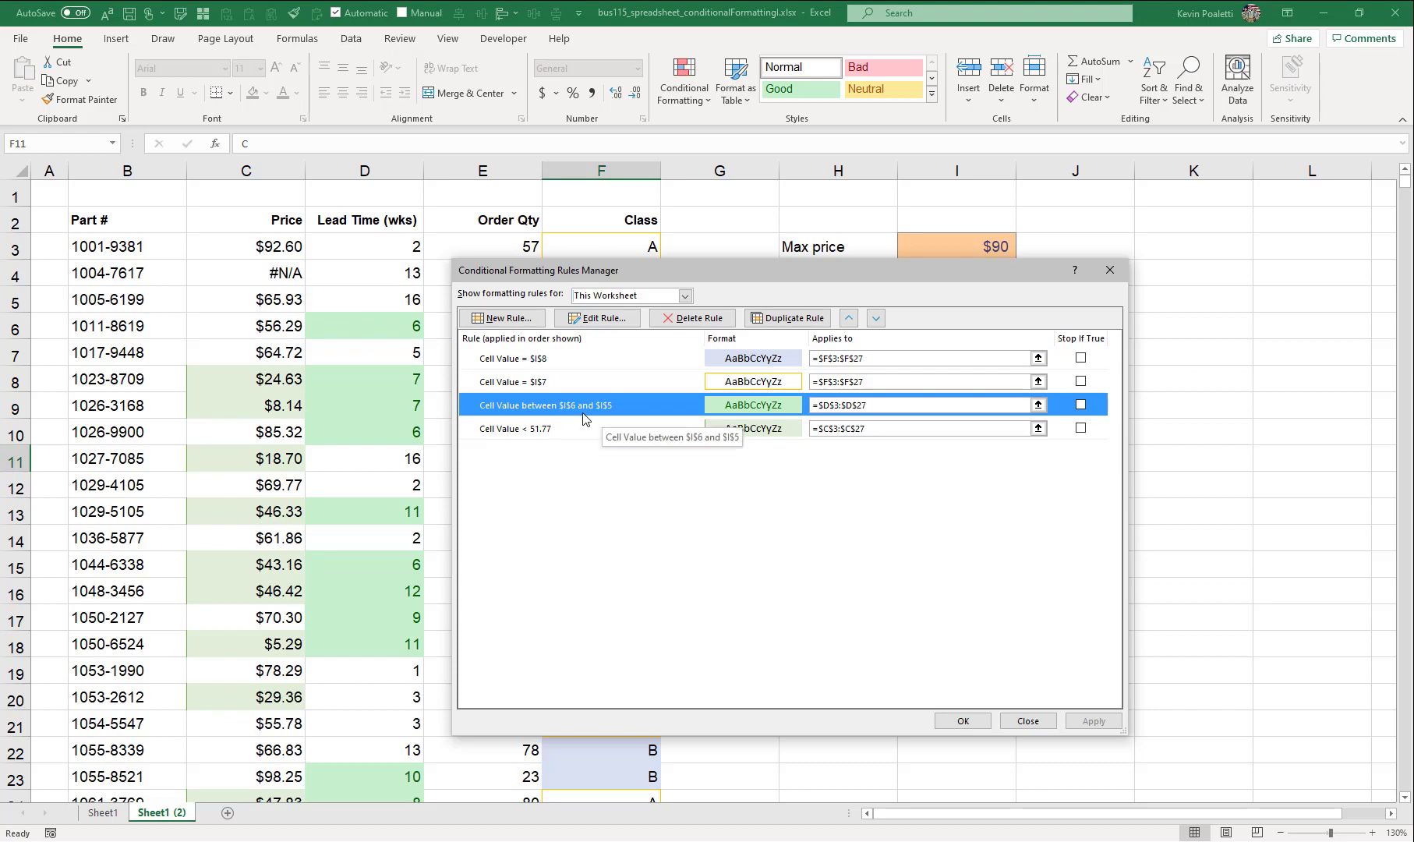
left_click(873, 405)
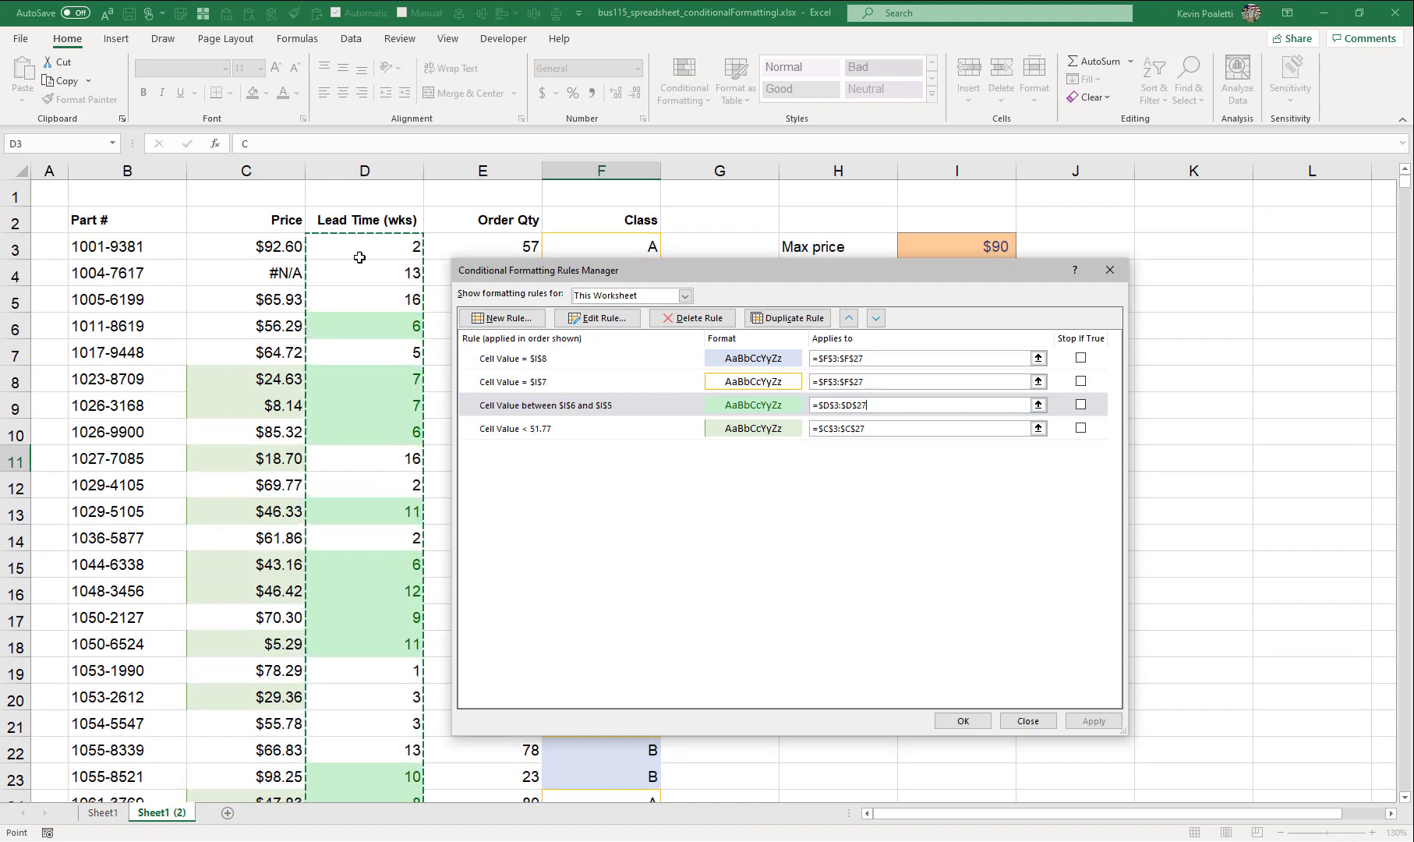
left_click_drag(870, 405, 767, 405)
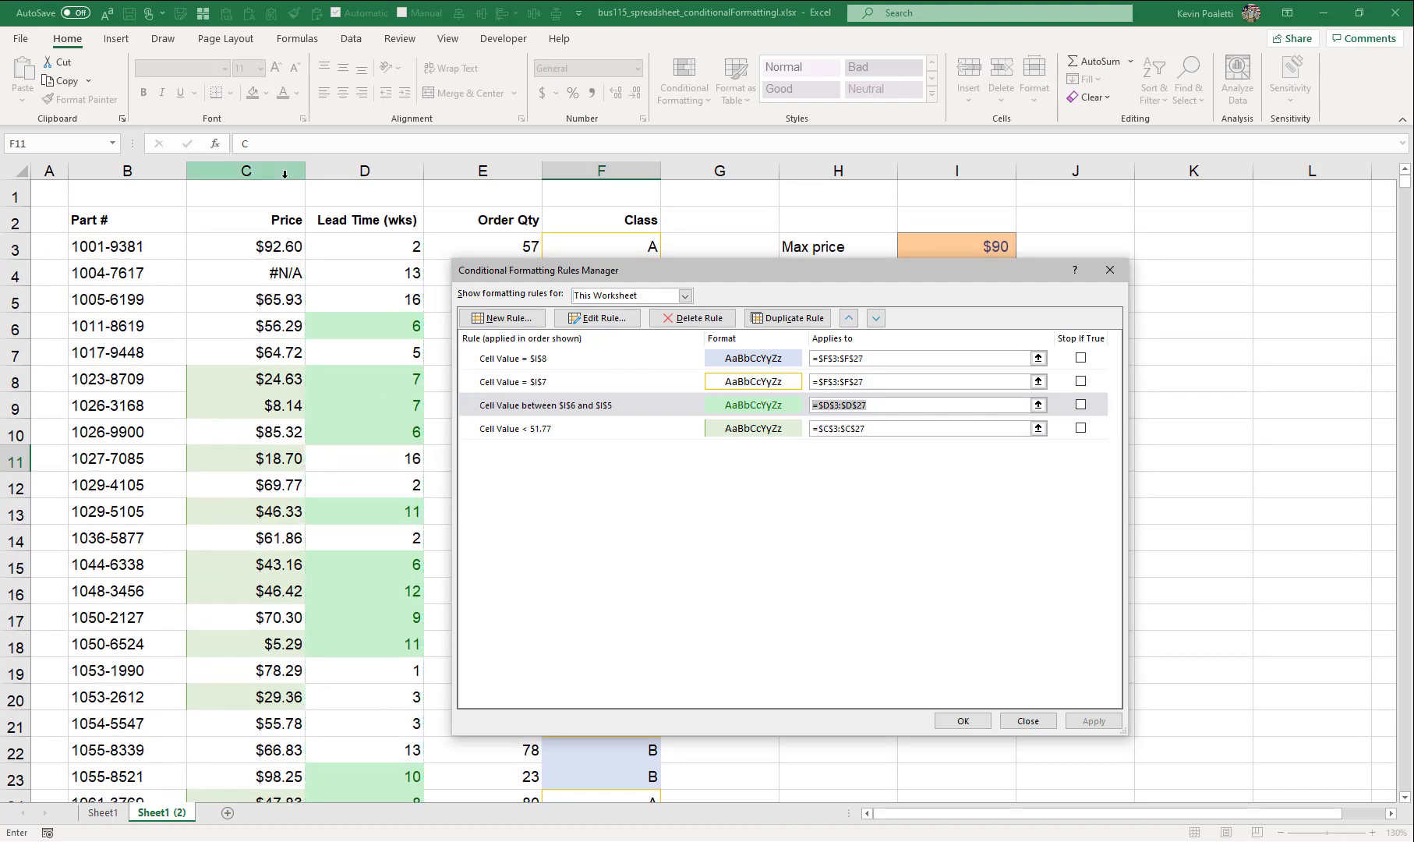
key("Delete")
left_click_drag(274, 244, 267, 750)
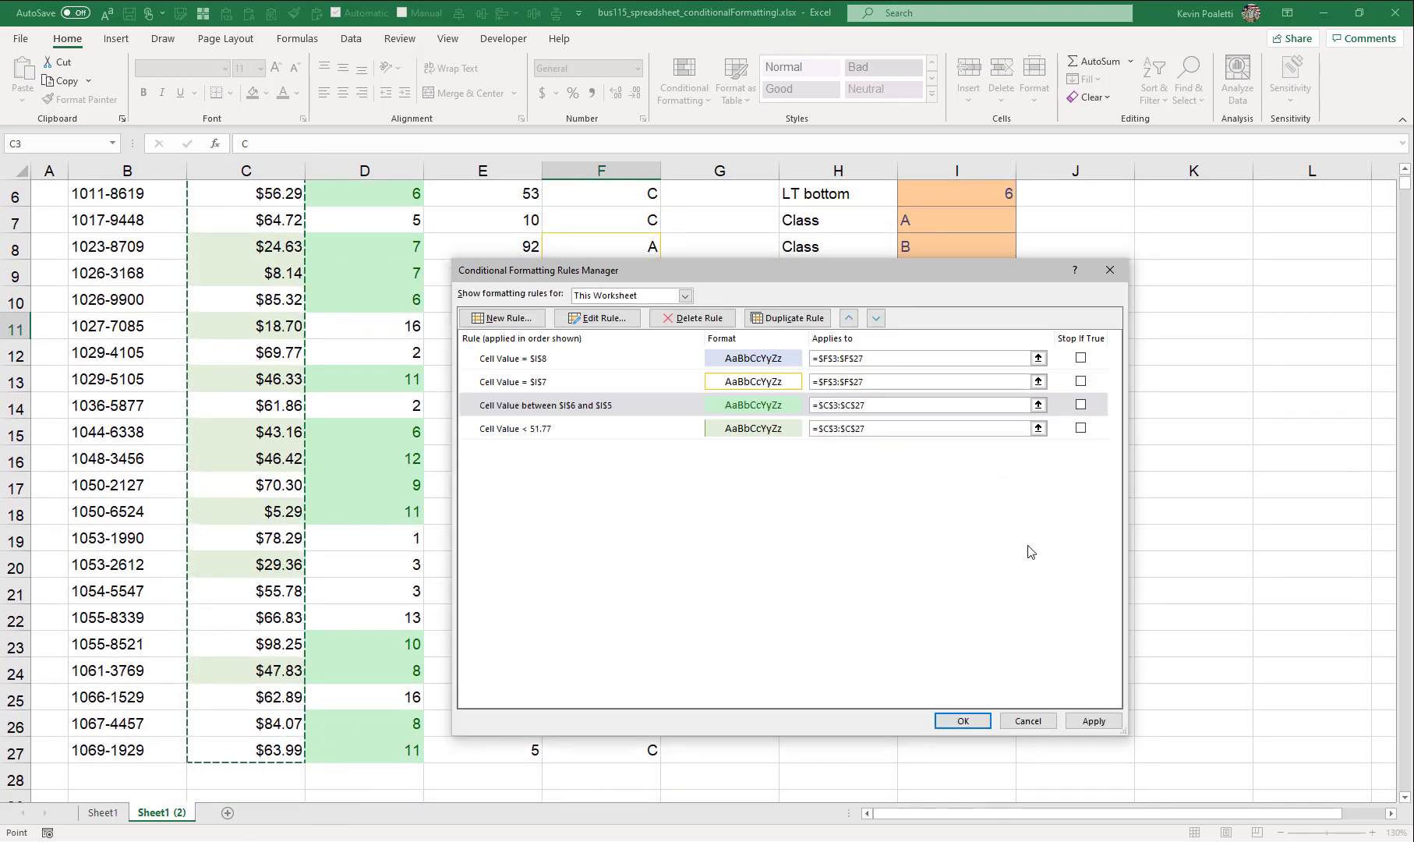
left_click(1094, 721)
left_click(962, 721)
Set LT top in I5 to 40 and LT bottom in I6 to 0 to test the between rule on prices.
scroll(801, 463, "up", 3)
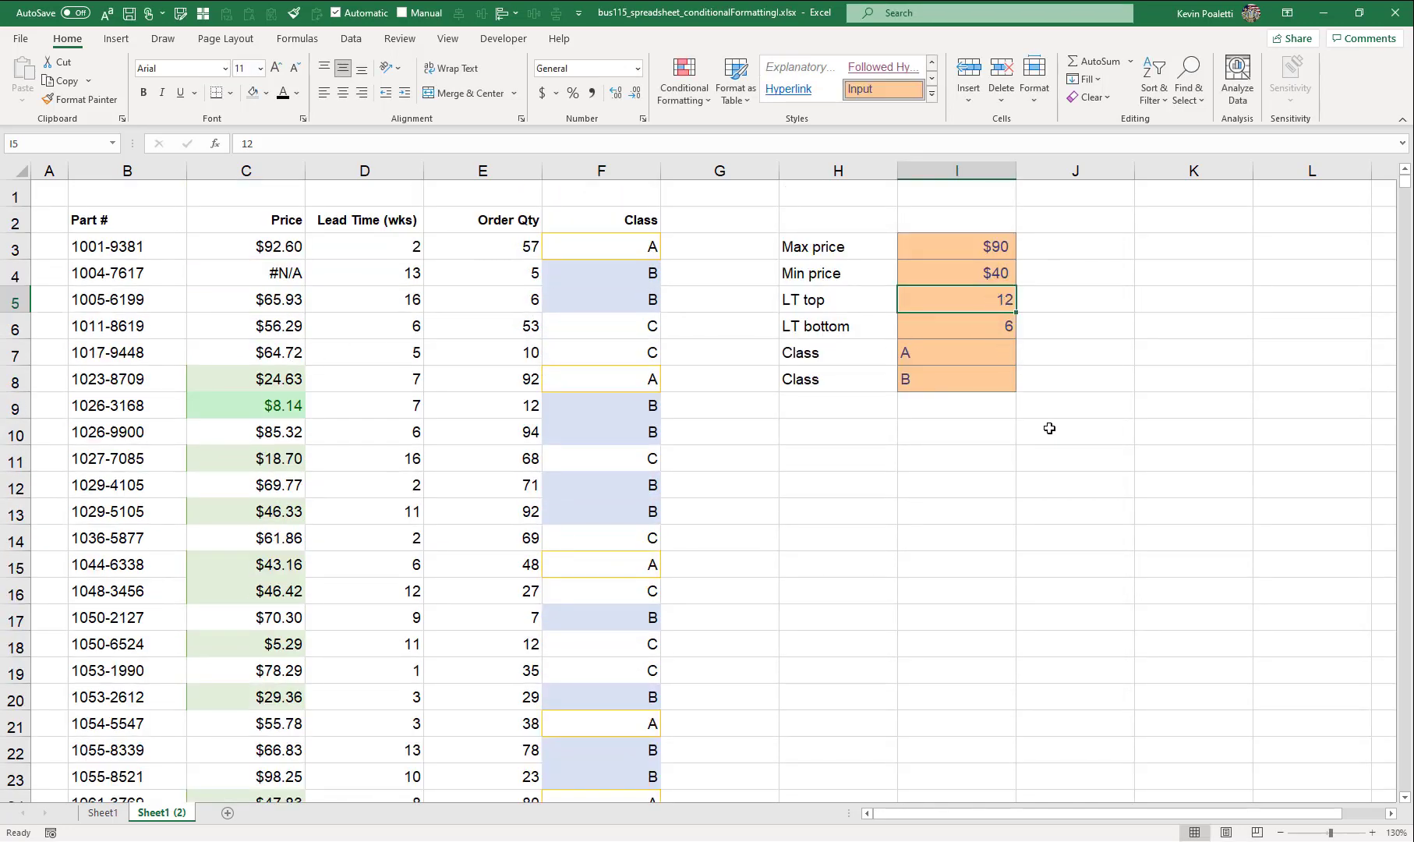
type("40")
key("Return")
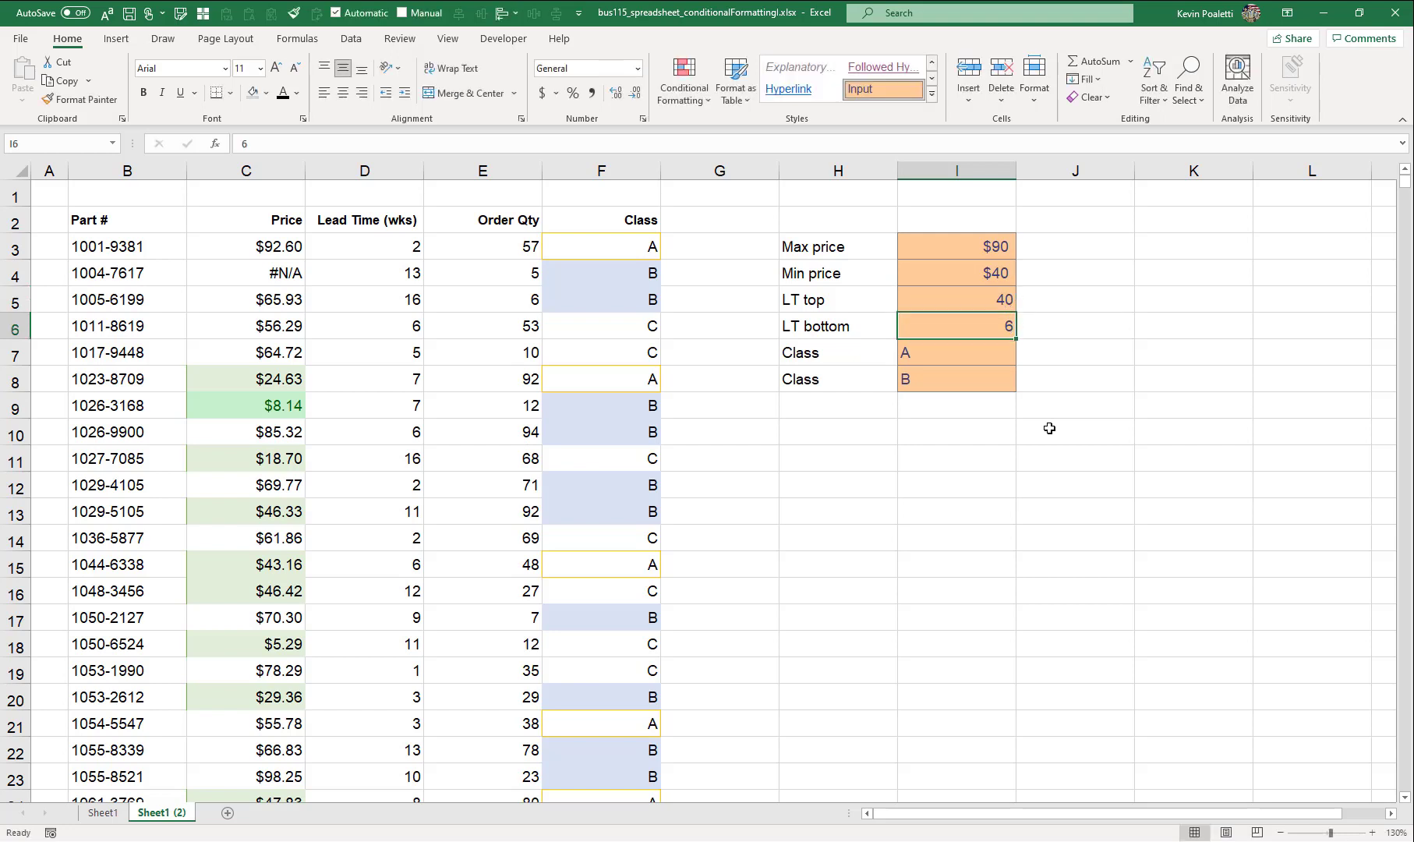
type("0")
key("Return")
left_click(998, 315)
scroll(390, 584, "down", 3)
scroll(374, 587, "up", 3)
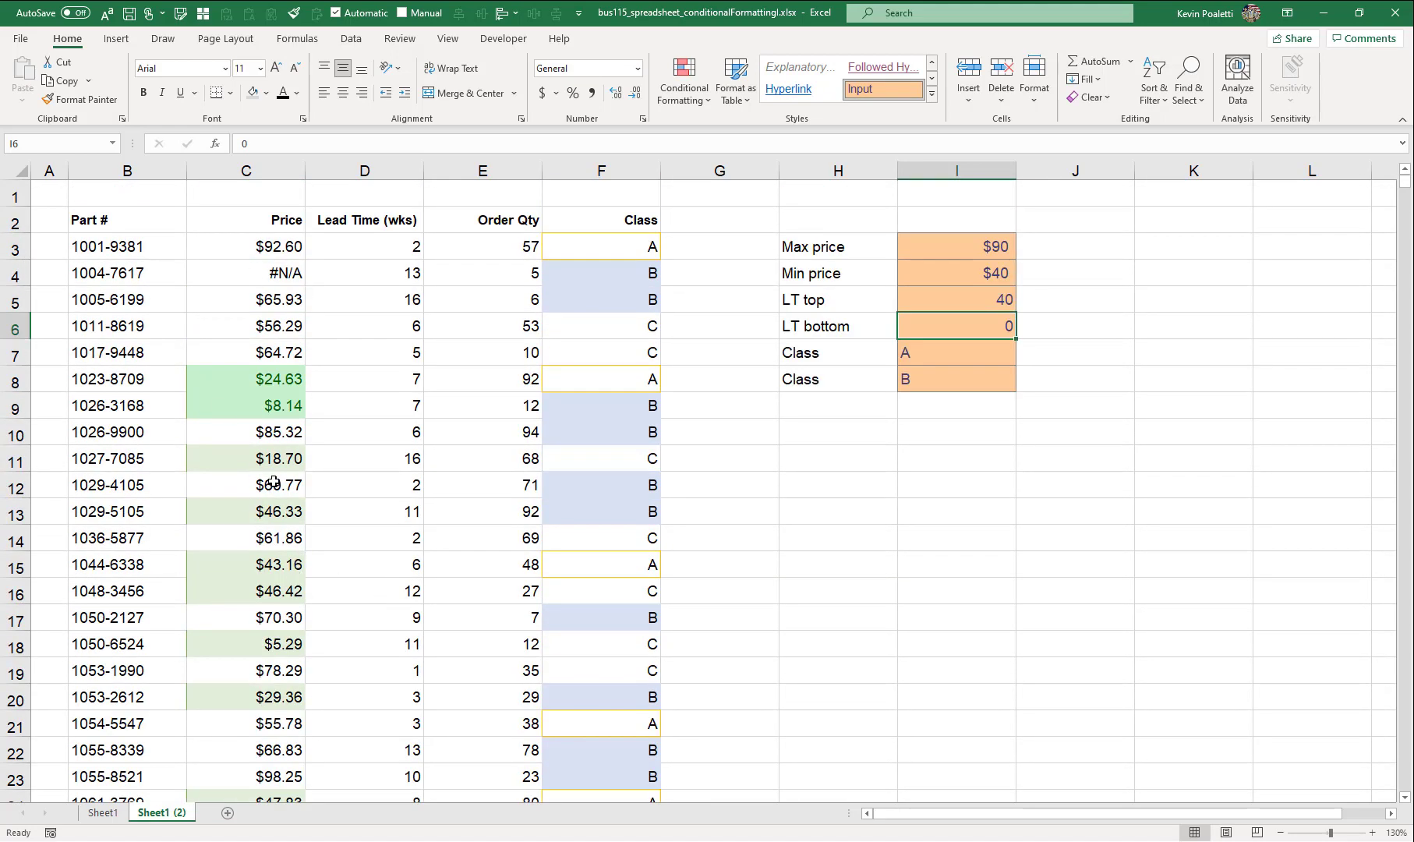
Examine the conditional formatting rules that overlap on price cell C11 in the rules manager.
left_click(287, 511)
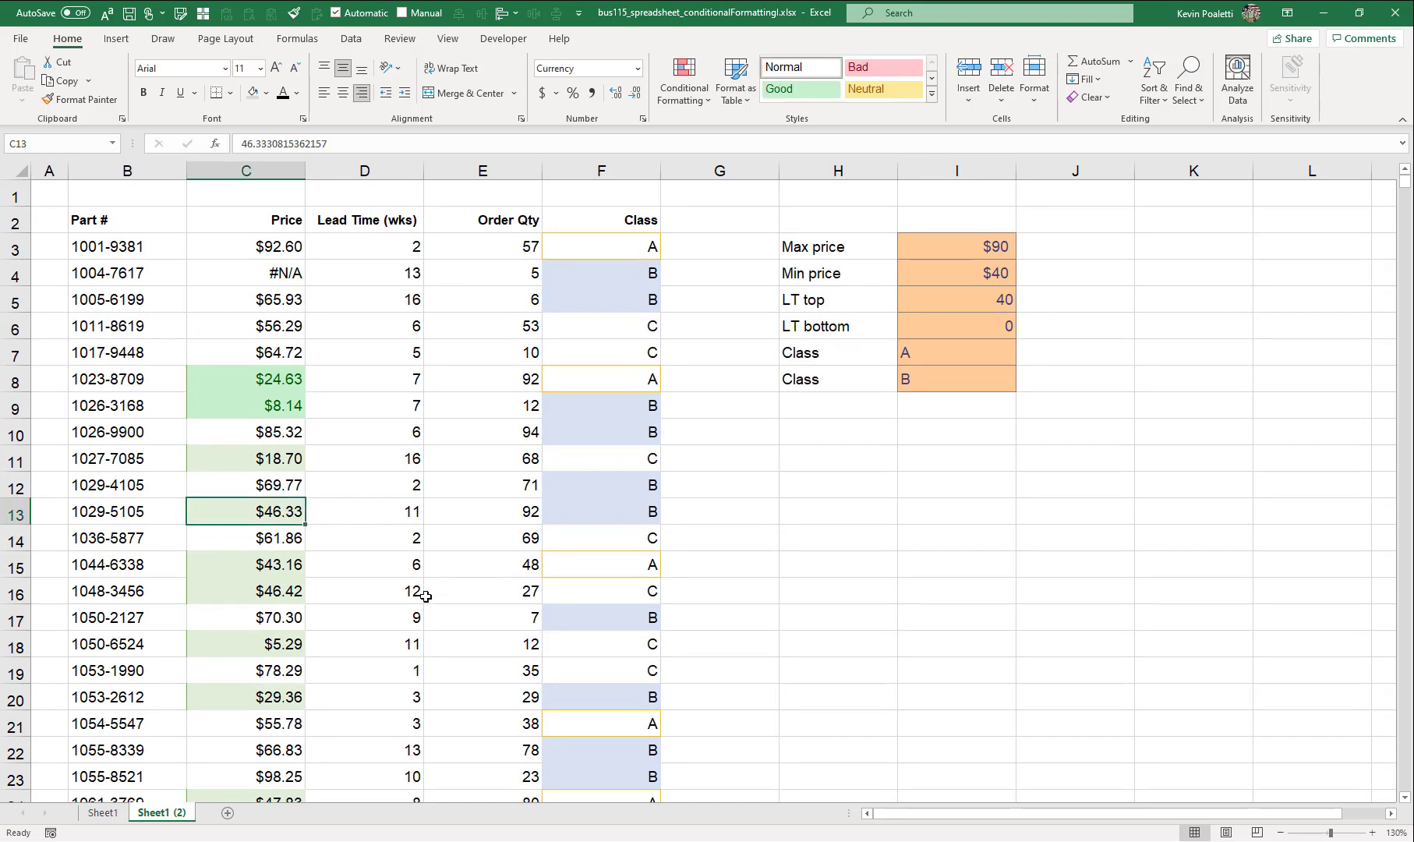
left_click(296, 460)
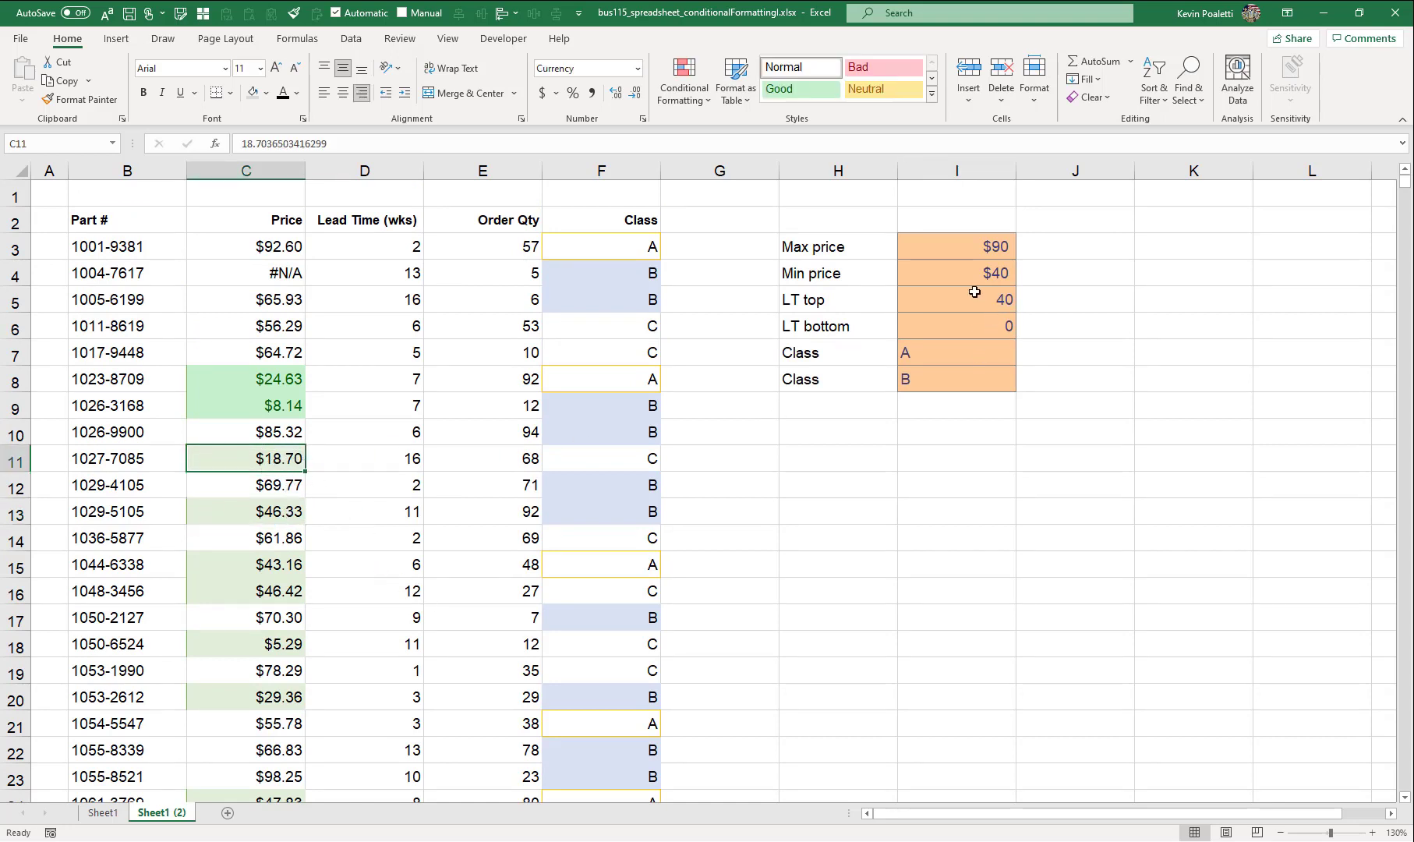
left_click(684, 85)
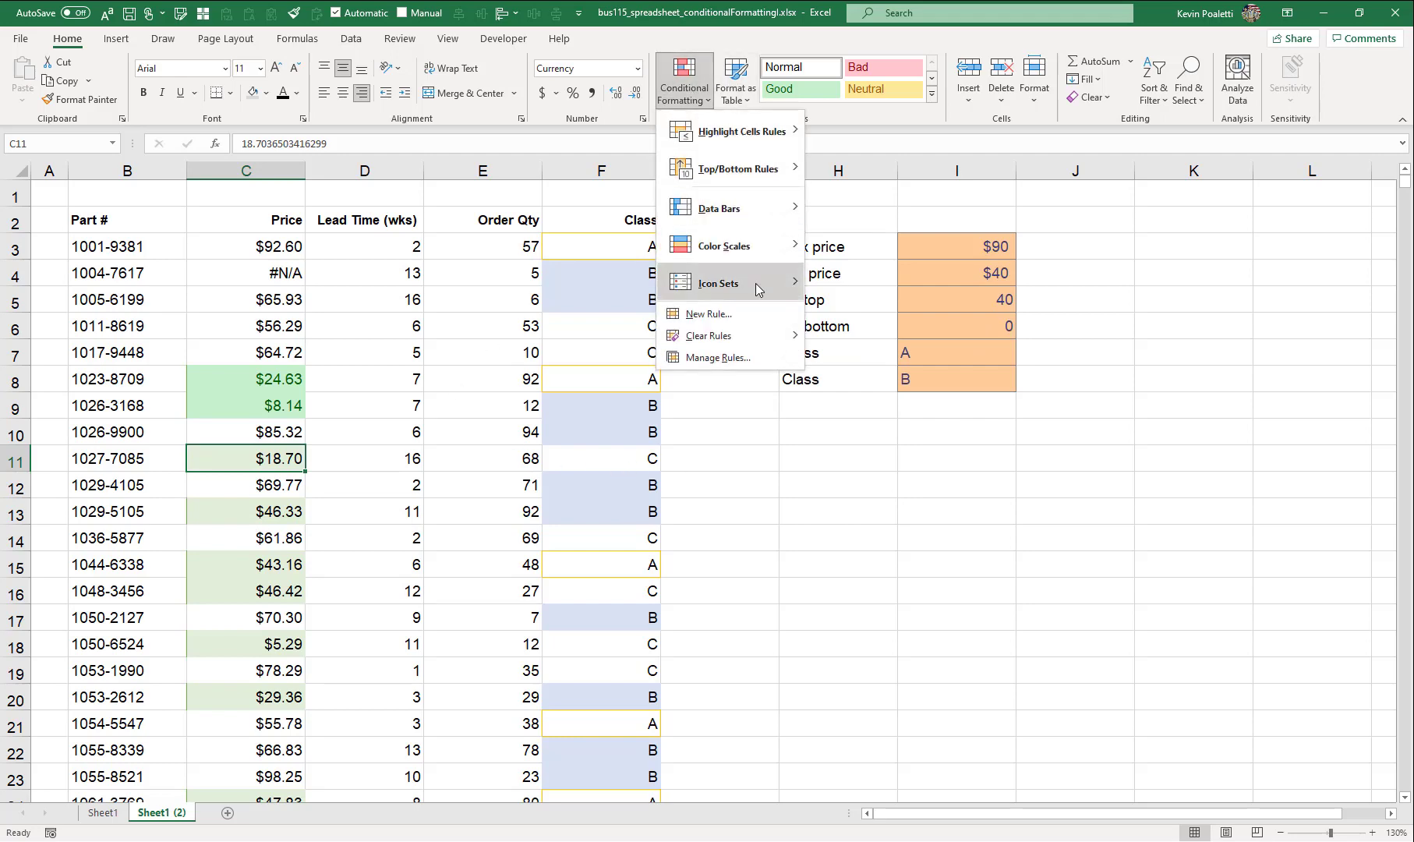
left_click(755, 357)
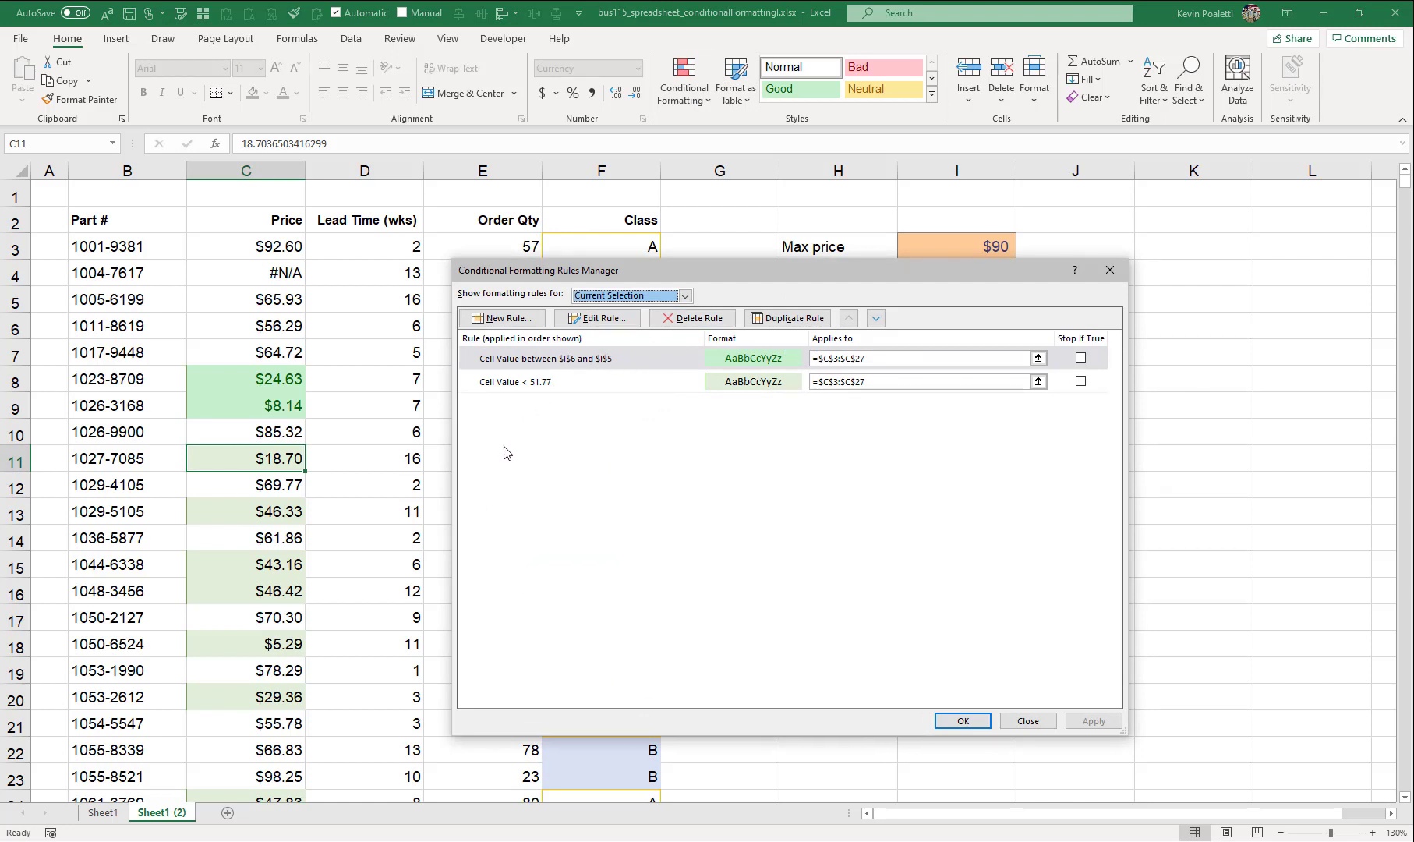
left_click(525, 386)
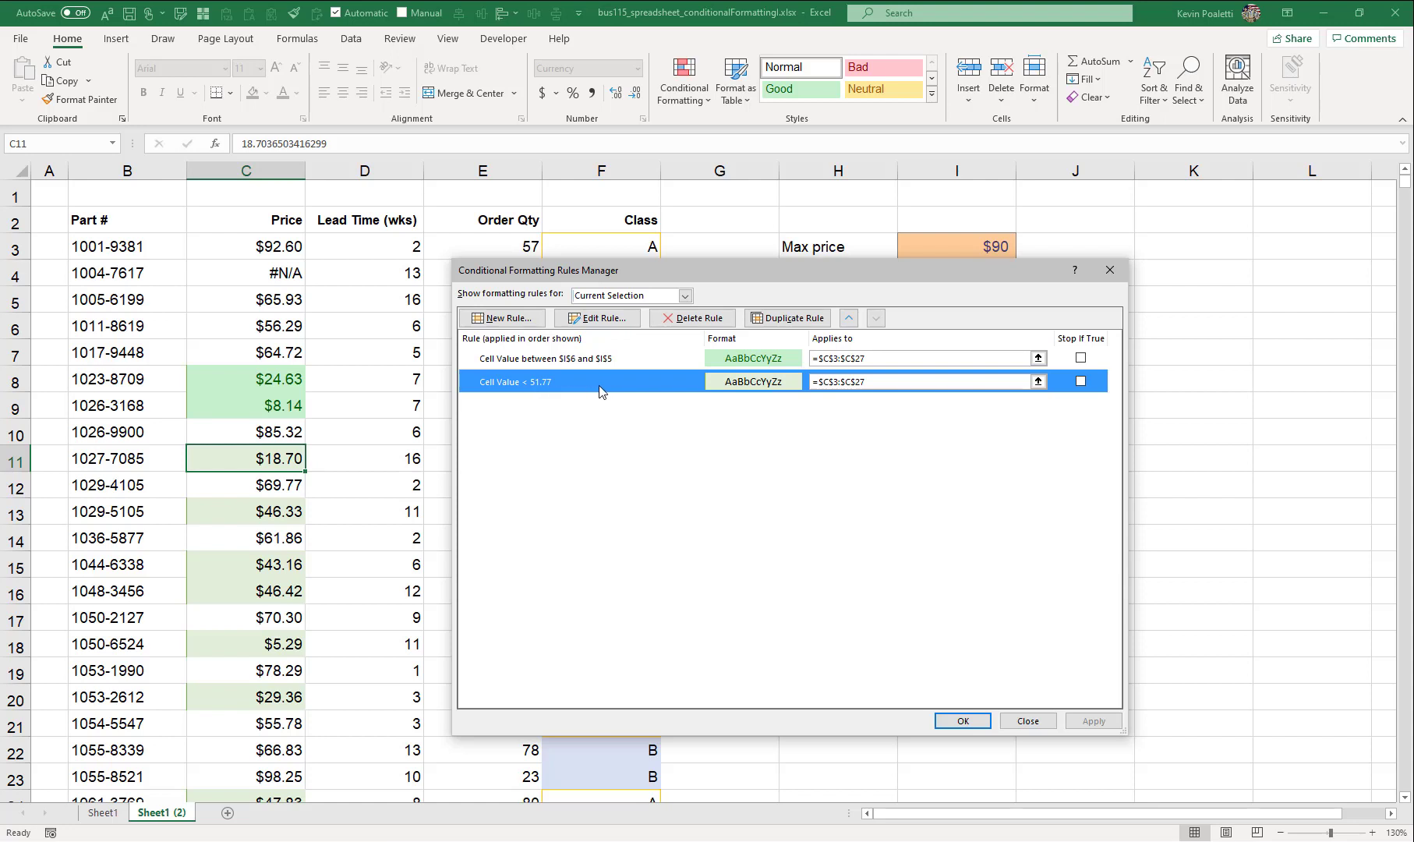
left_click(601, 361)
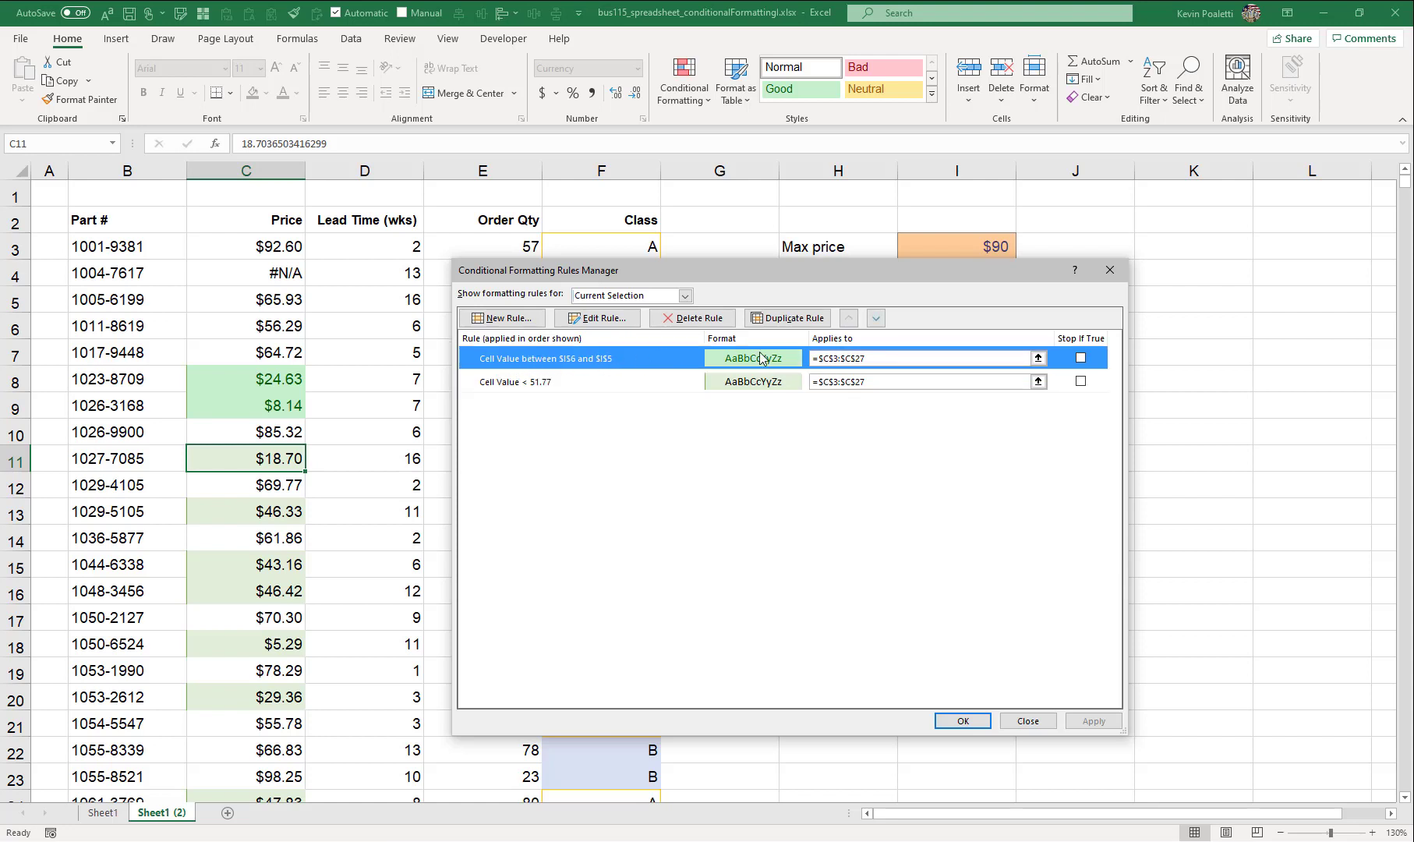
Move the Cell Value < 51.77 rule above the between rule and apply the new order.
left_click(569, 381)
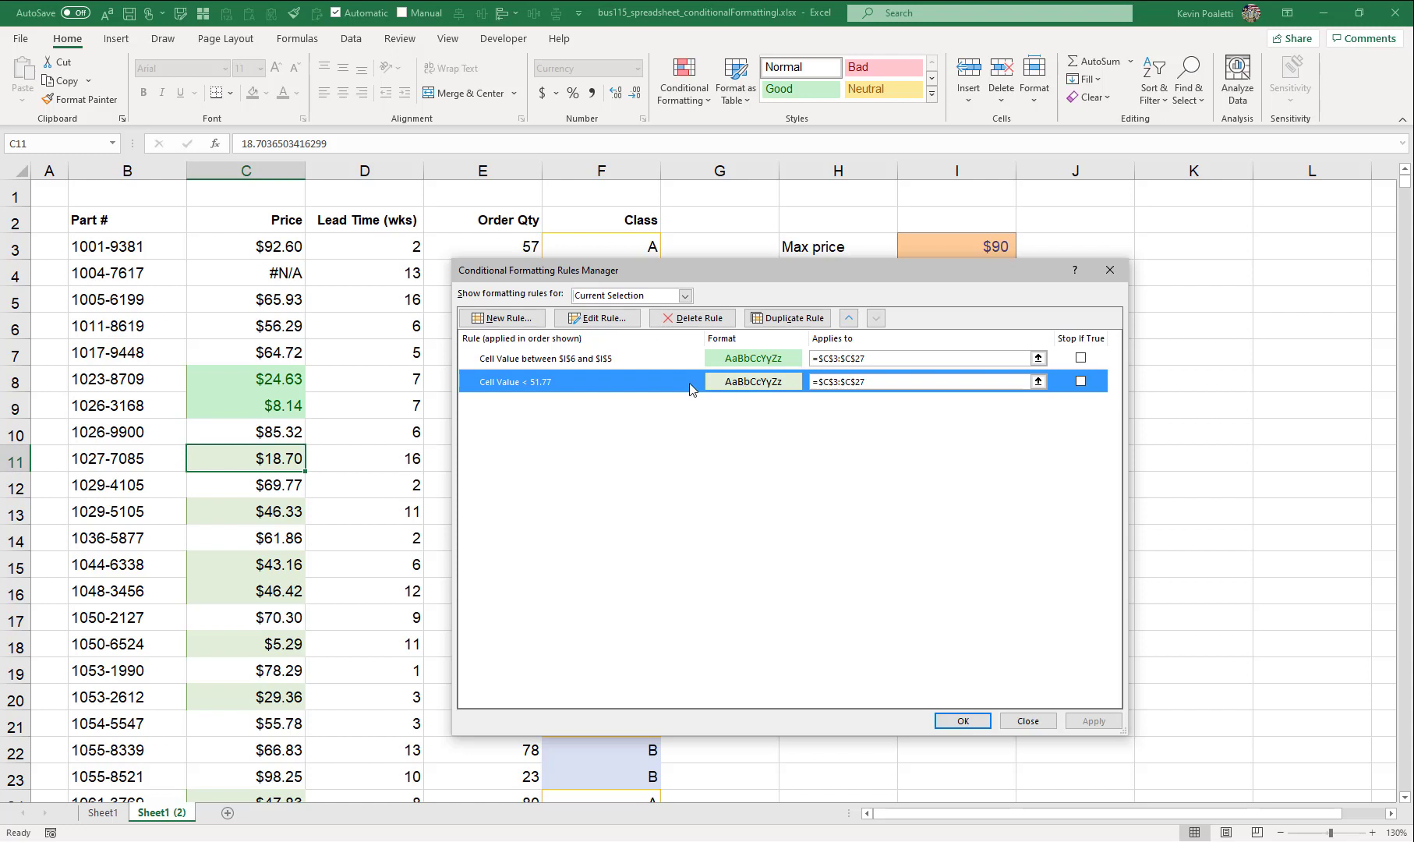
left_click(845, 319)
left_click(1091, 721)
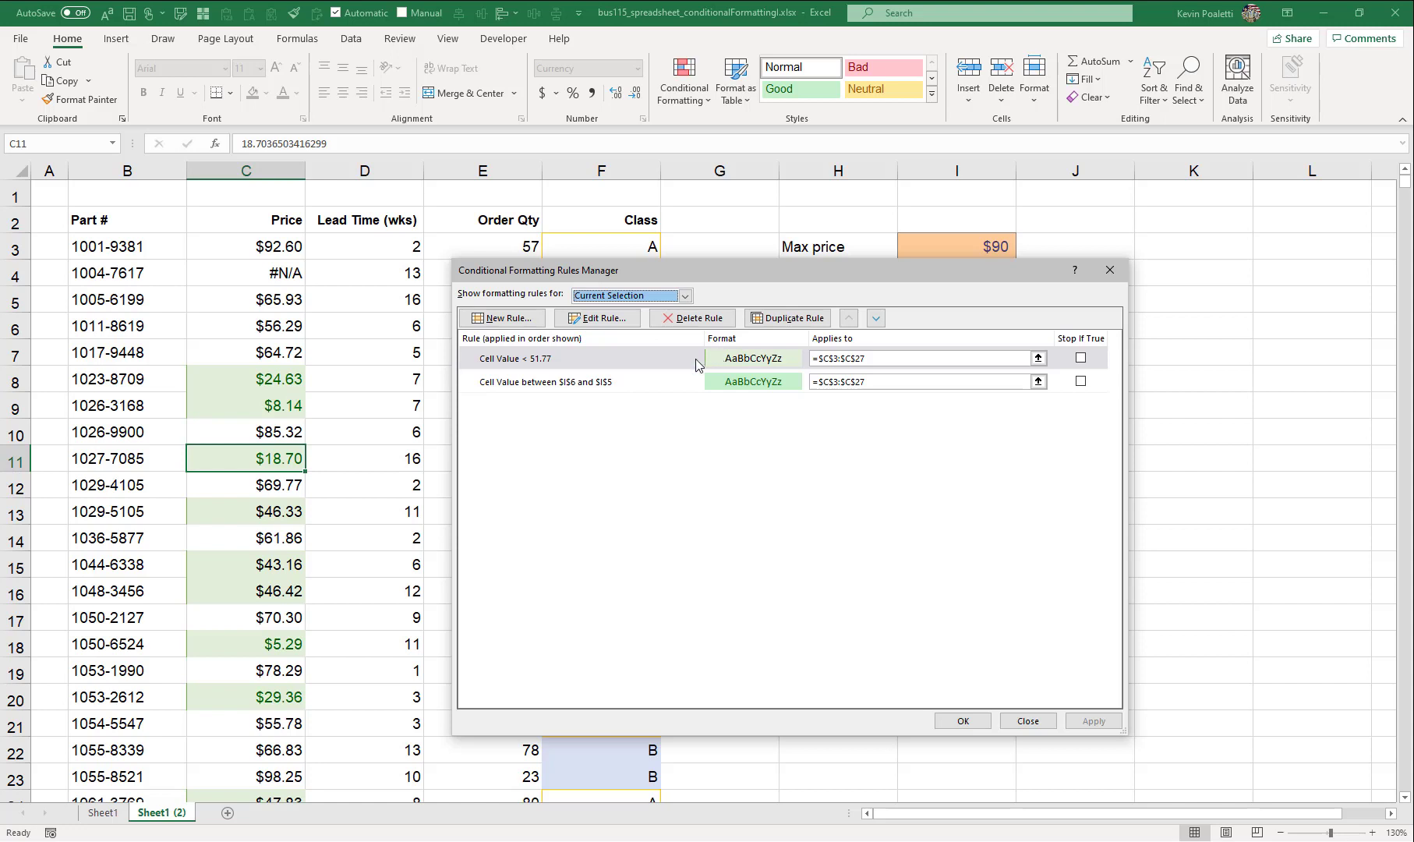
Move the Cell Value < 51.77 rule back below the between rule and apply the order.
left_click(654, 352)
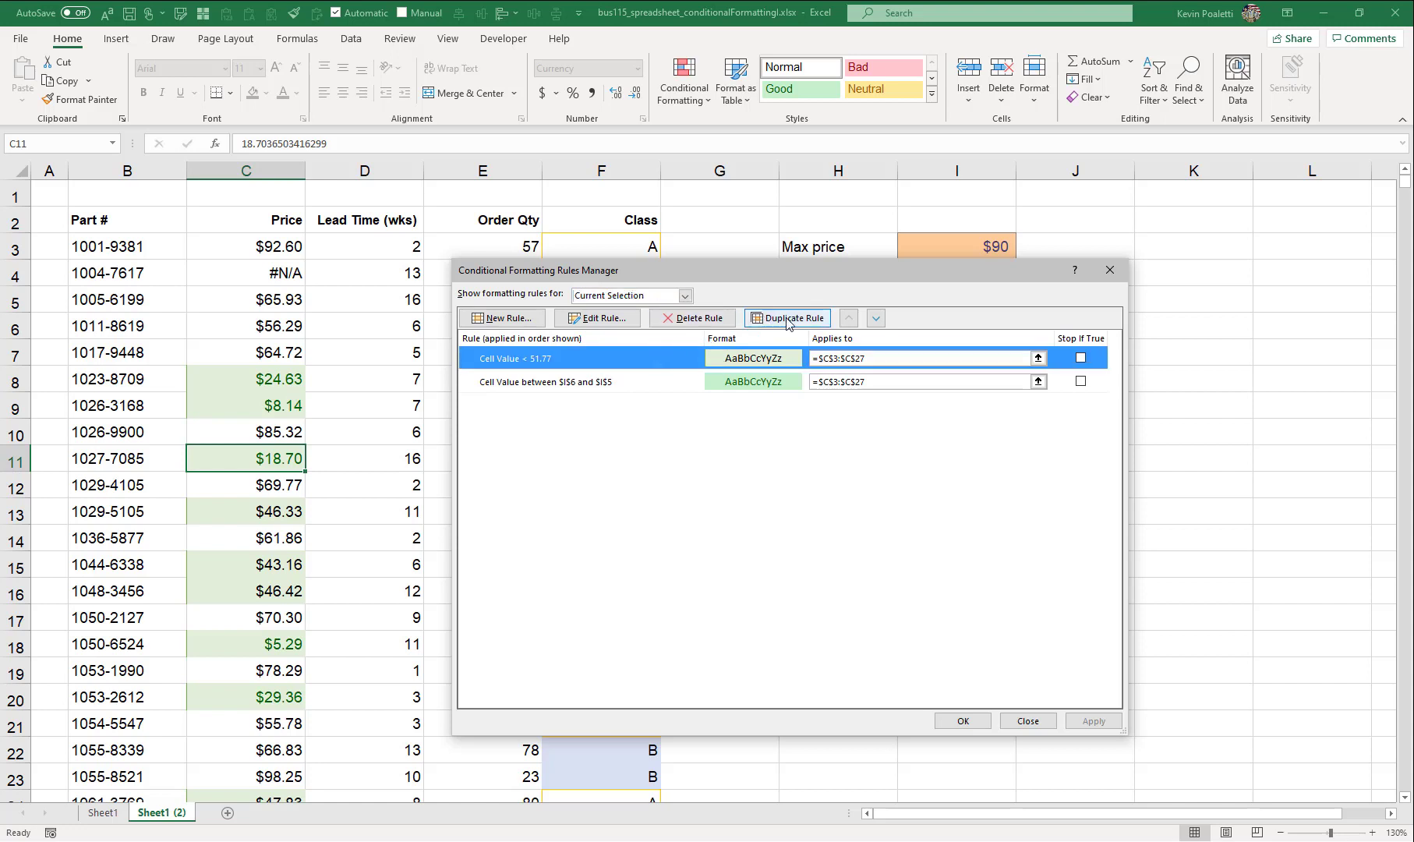
left_click(875, 319)
left_click(1091, 720)
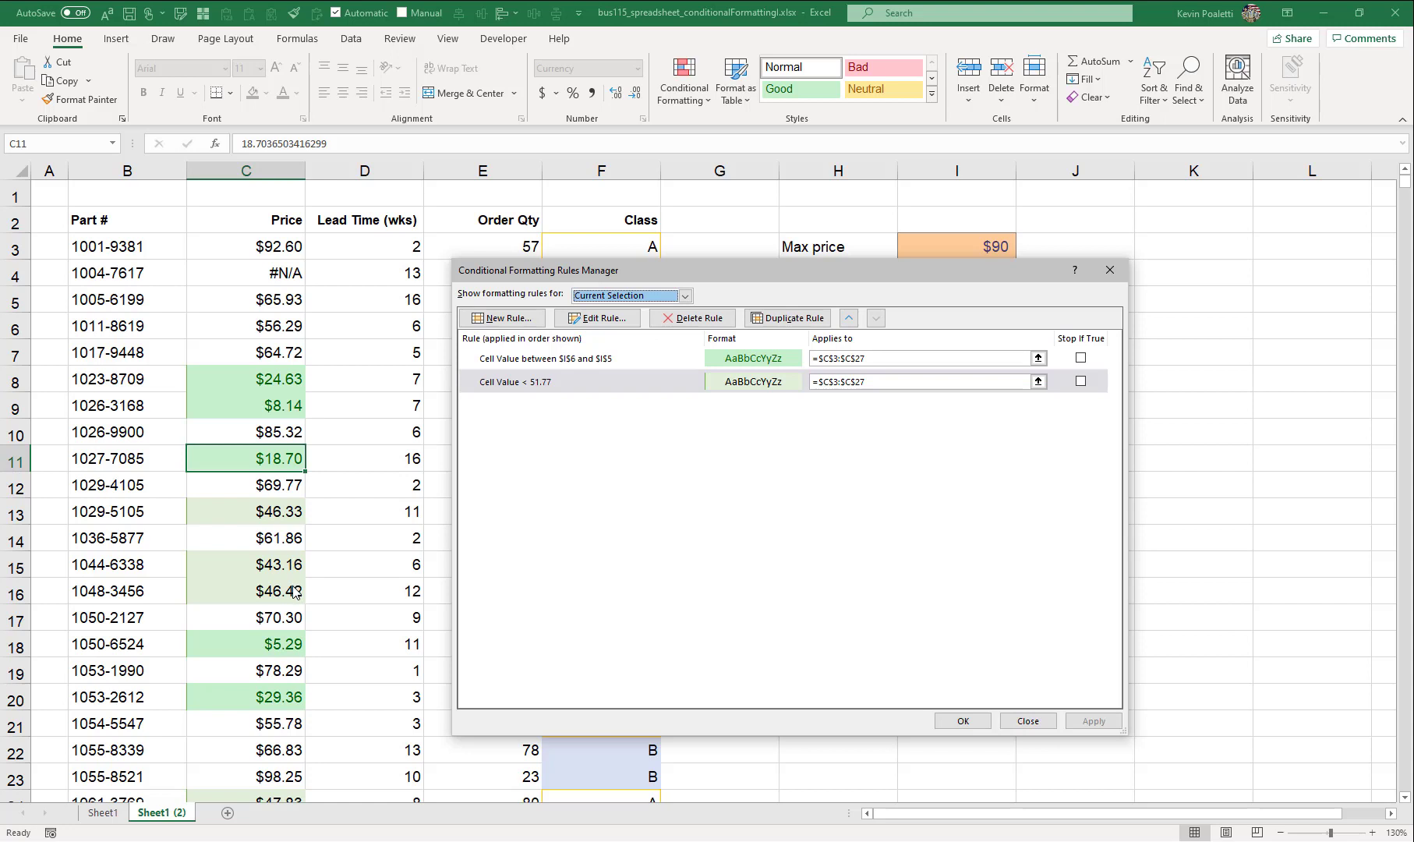
Enable Stop If True for the between $I$6 and $I$5 rule, apply it, and close the rules manager.
left_click(1080, 358)
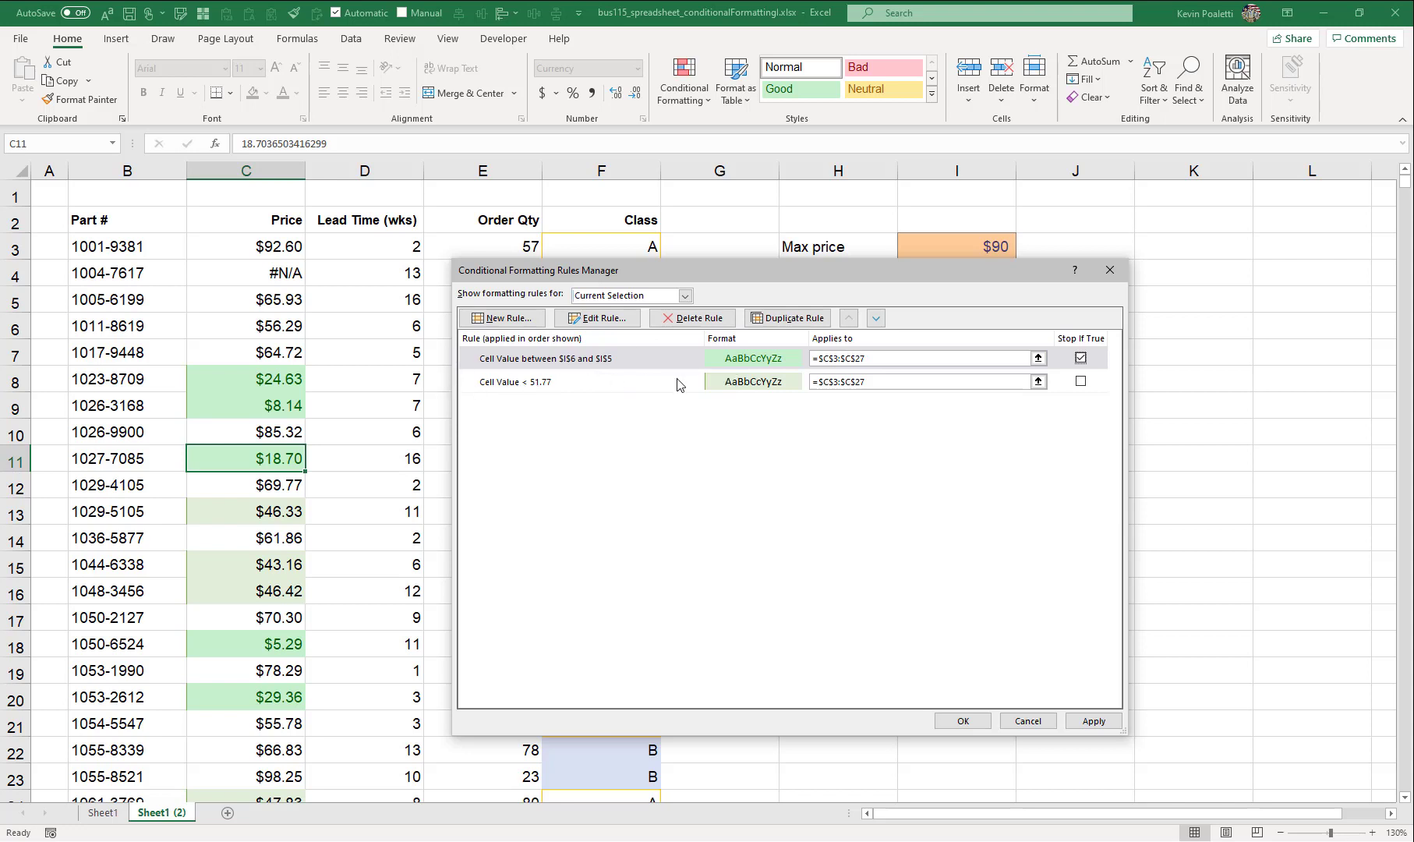
left_click(1085, 720)
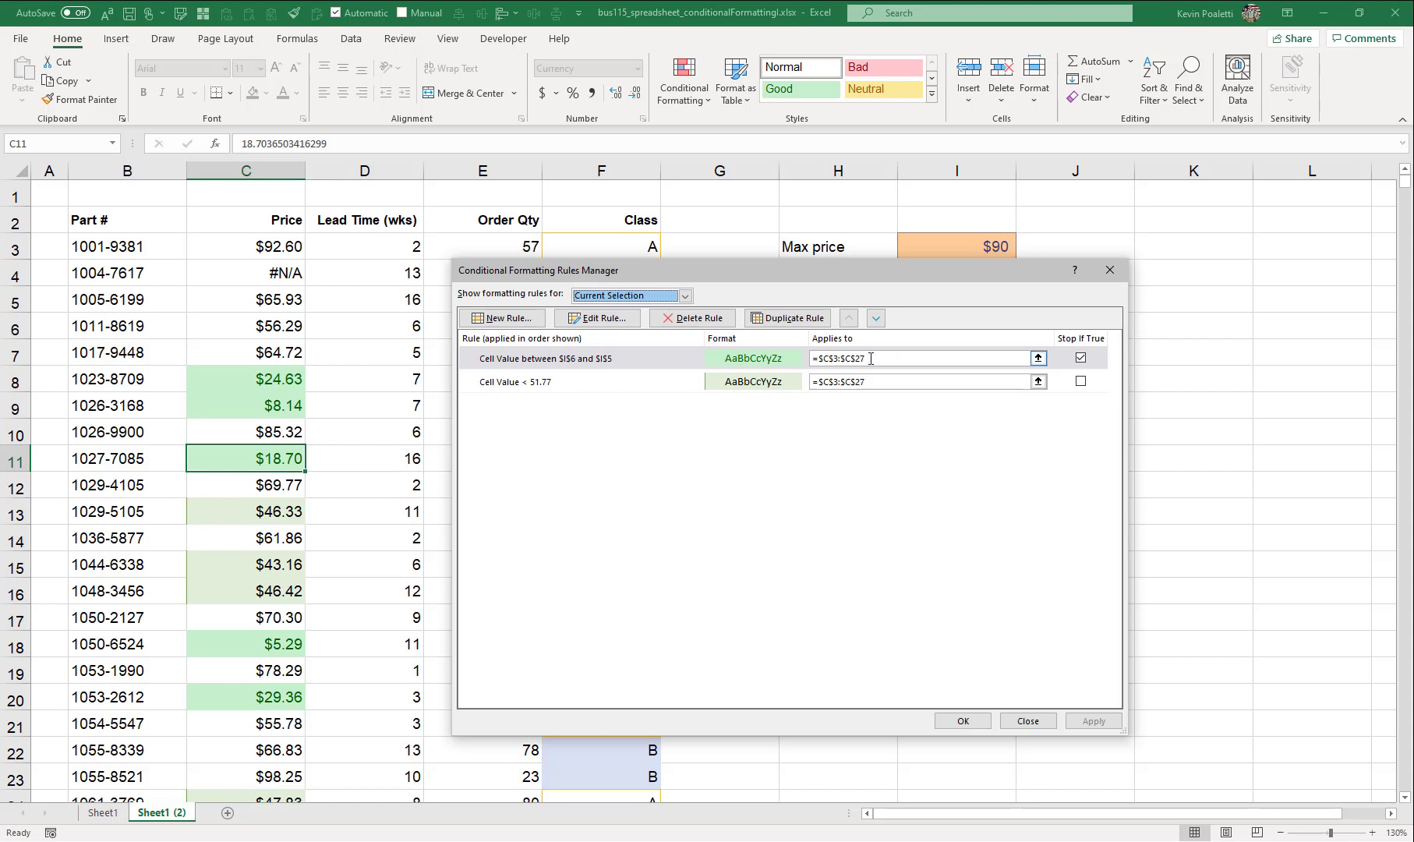
left_click(616, 388)
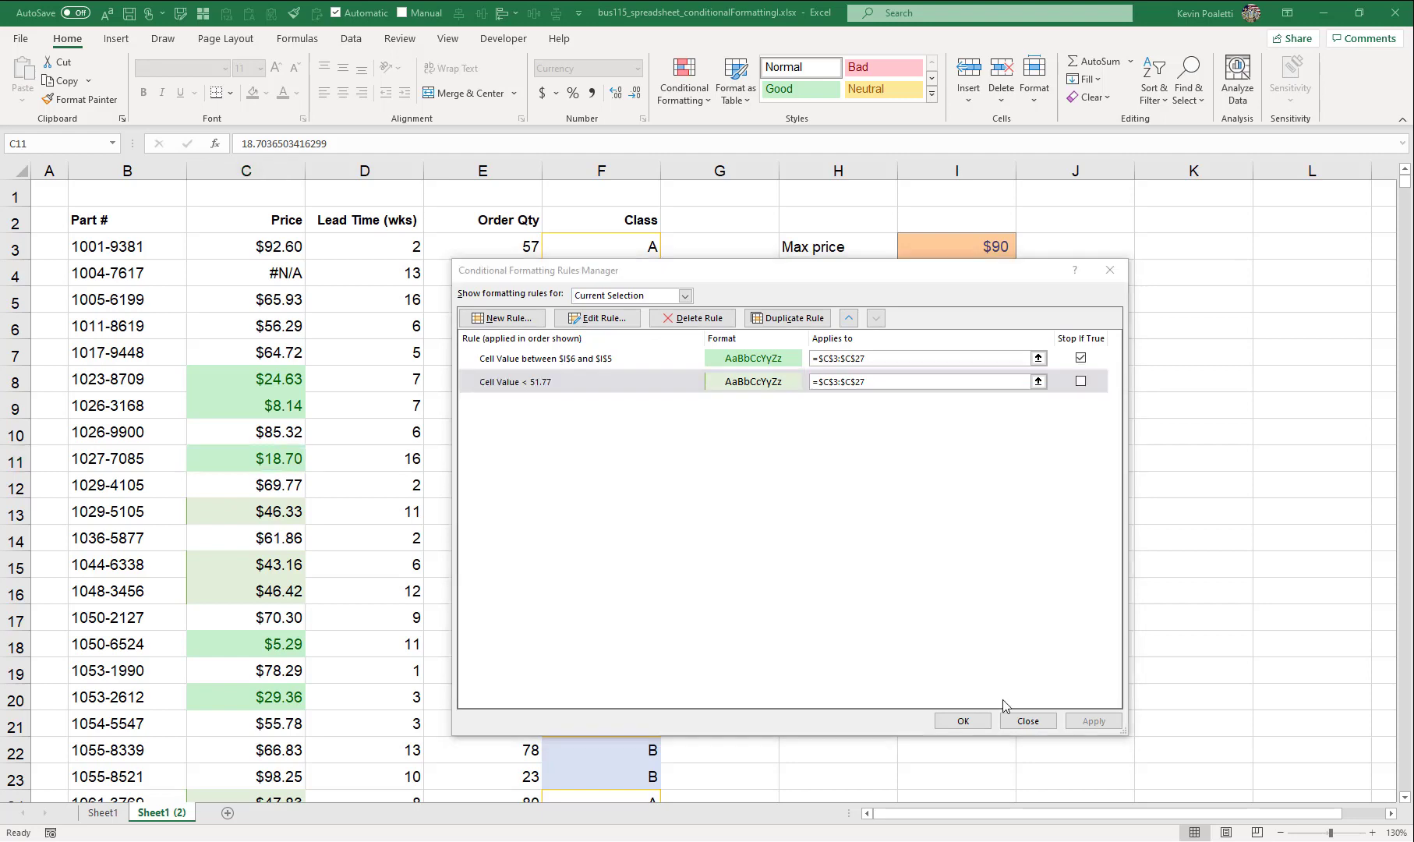
left_click(1026, 720)
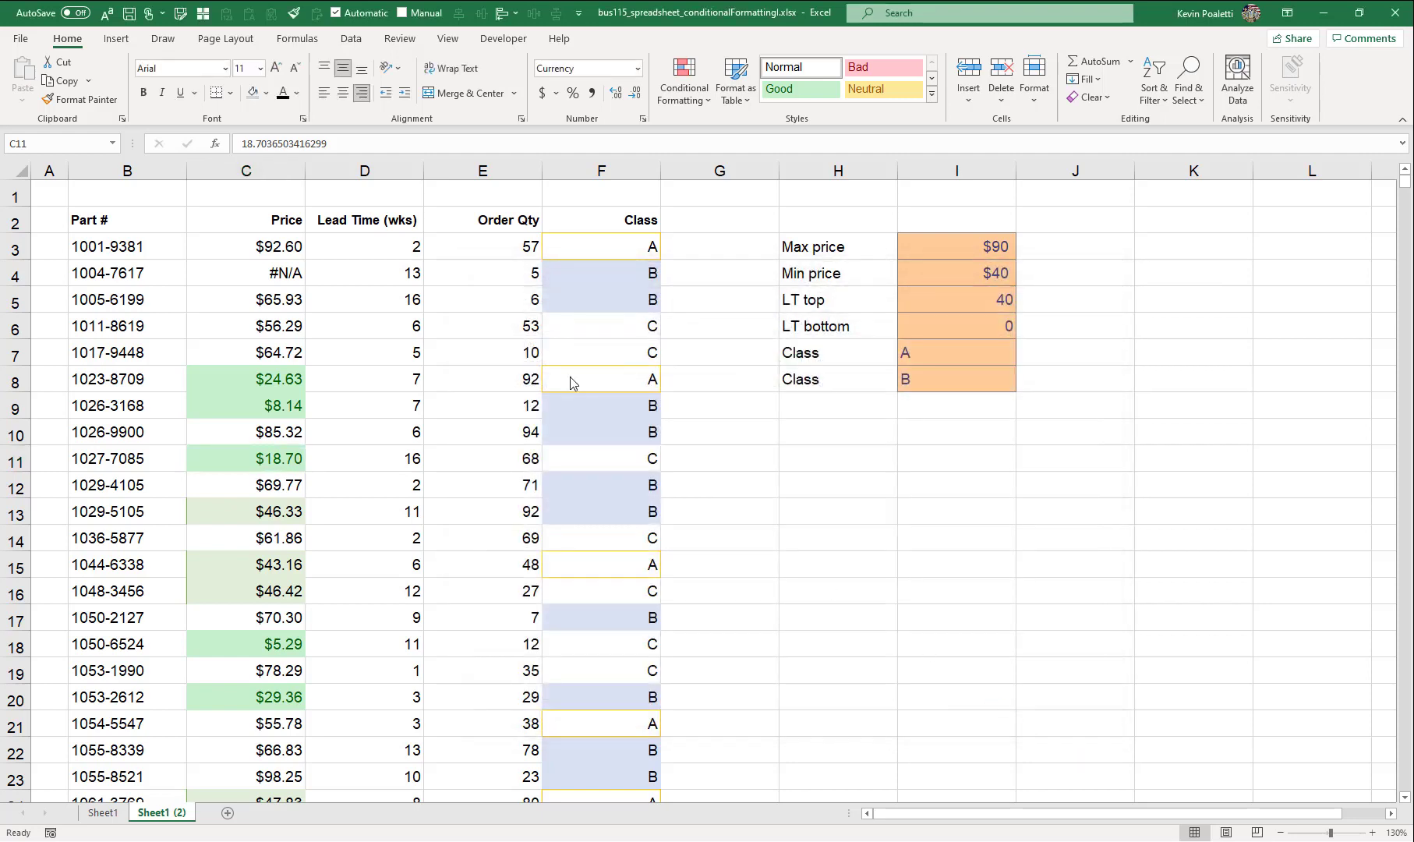
left_click(688, 100)
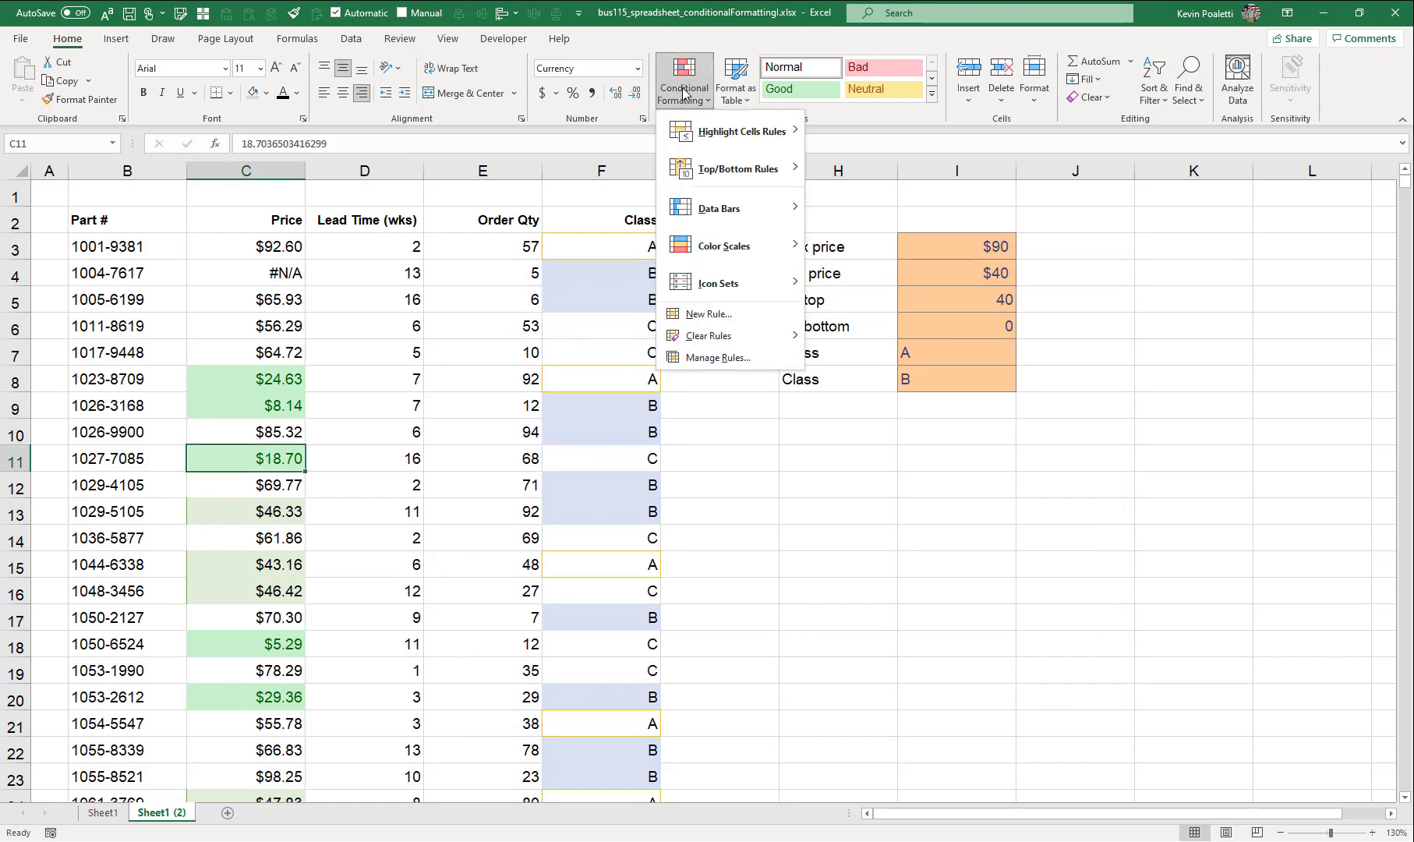
mouse_move(734, 138)
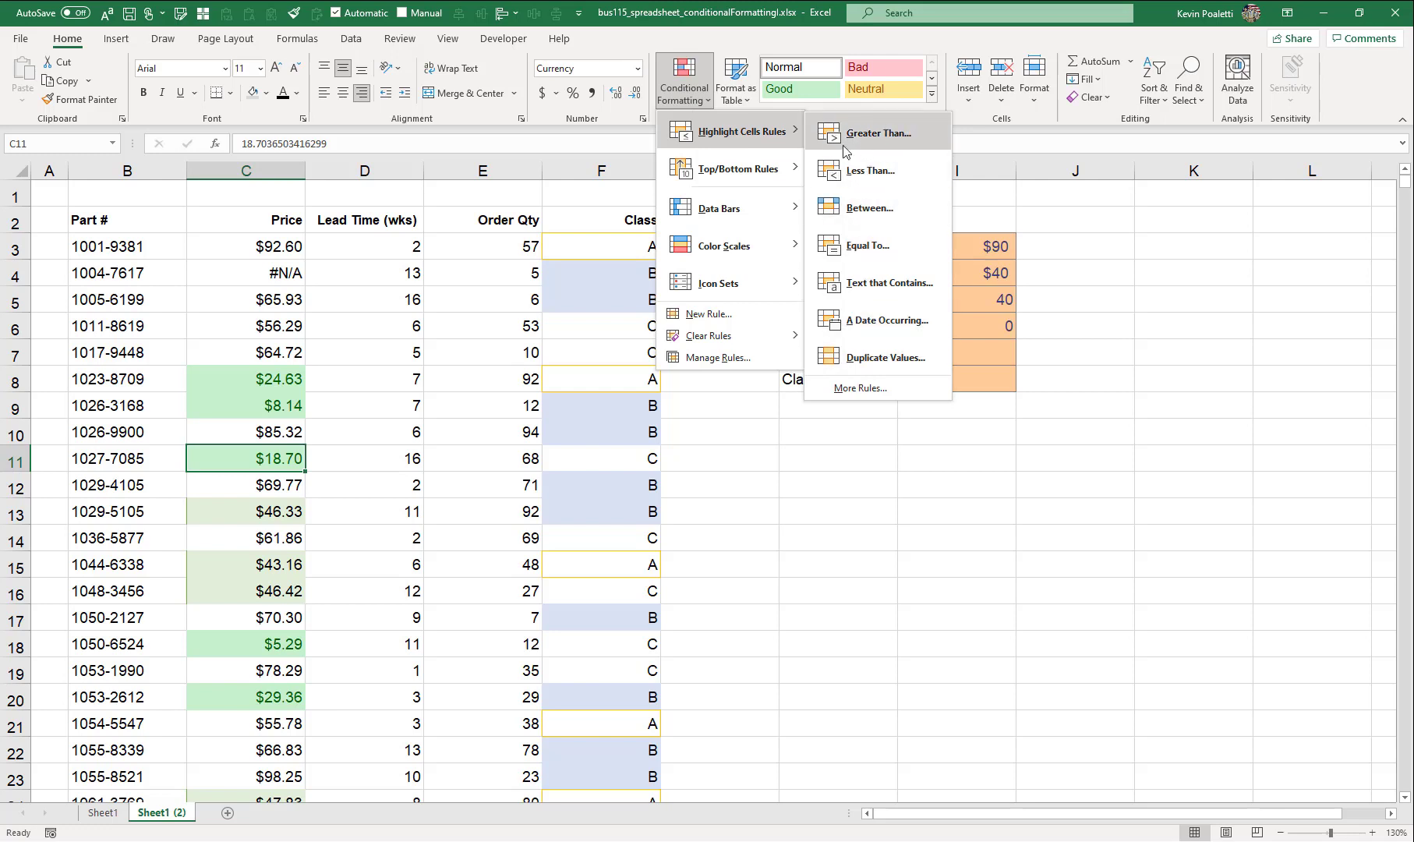
mouse_move(744, 169)
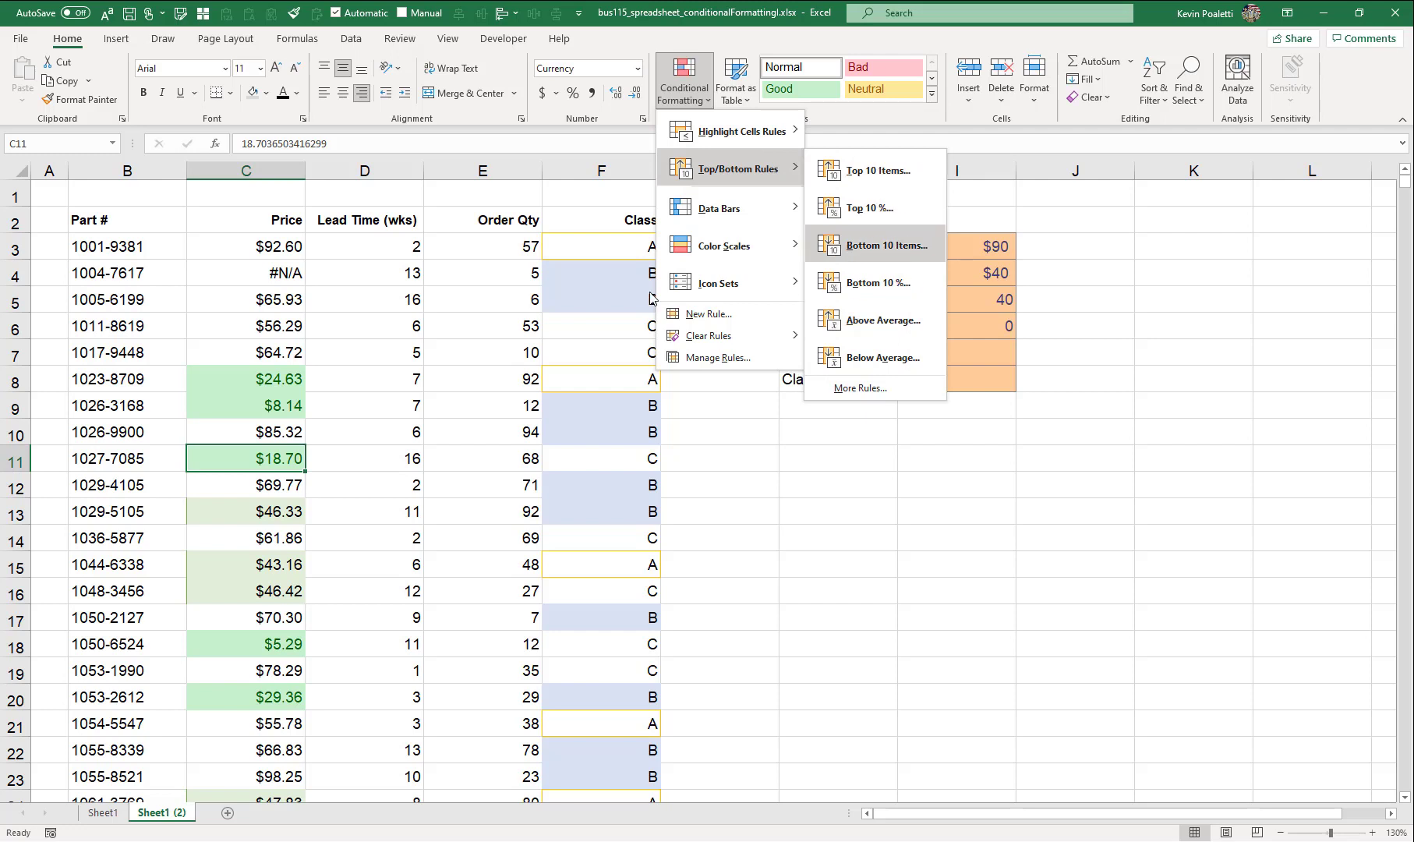
left_click(457, 283)
Add a Top 10 Items rule to the order quantities E3:E27 with Yellow Fill with Dark Yellow Text.
left_click(470, 245)
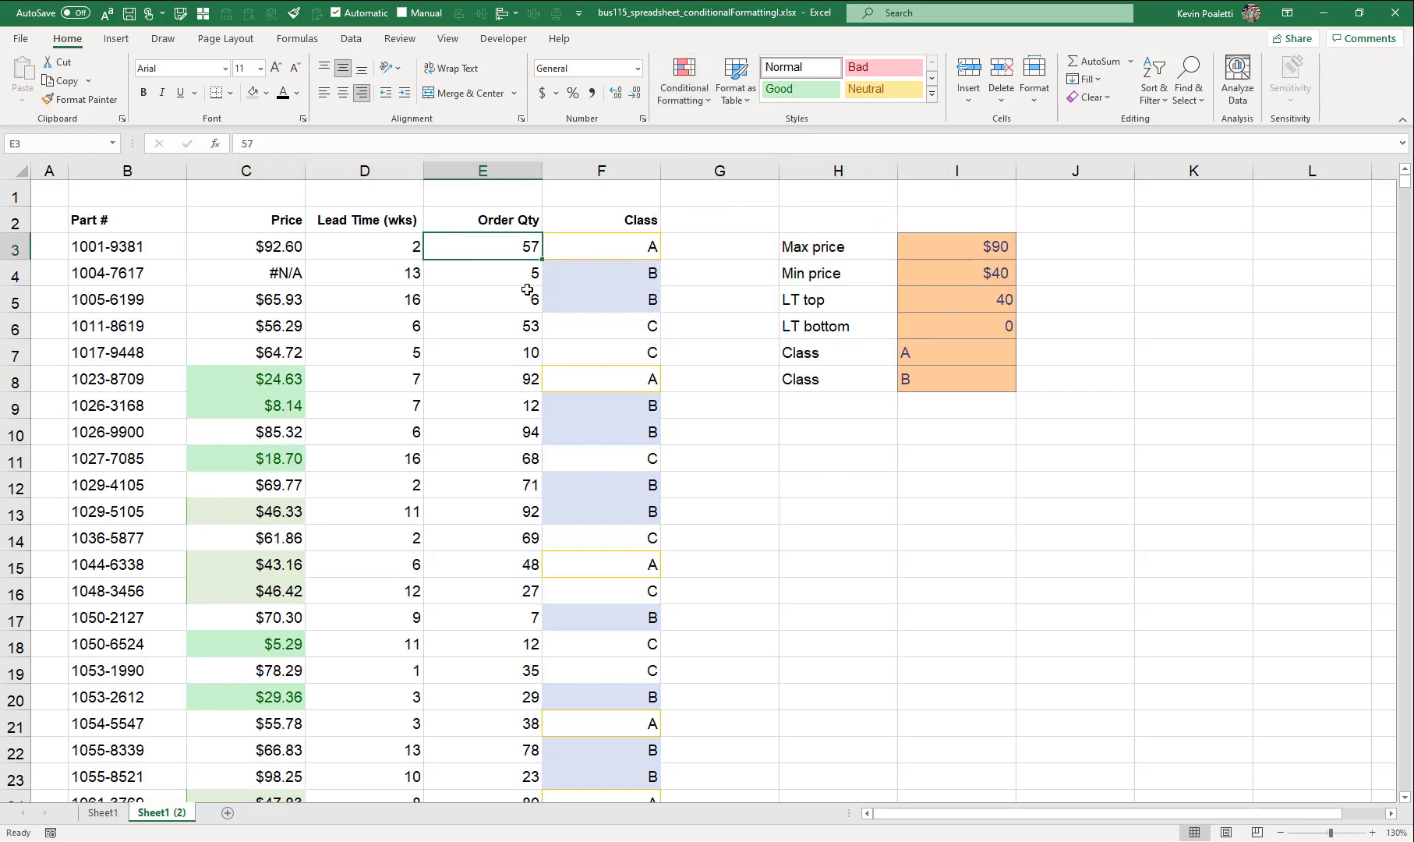
key("ctrl+shift+Down")
scroll(736, 299, "up", 2)
left_click(684, 84)
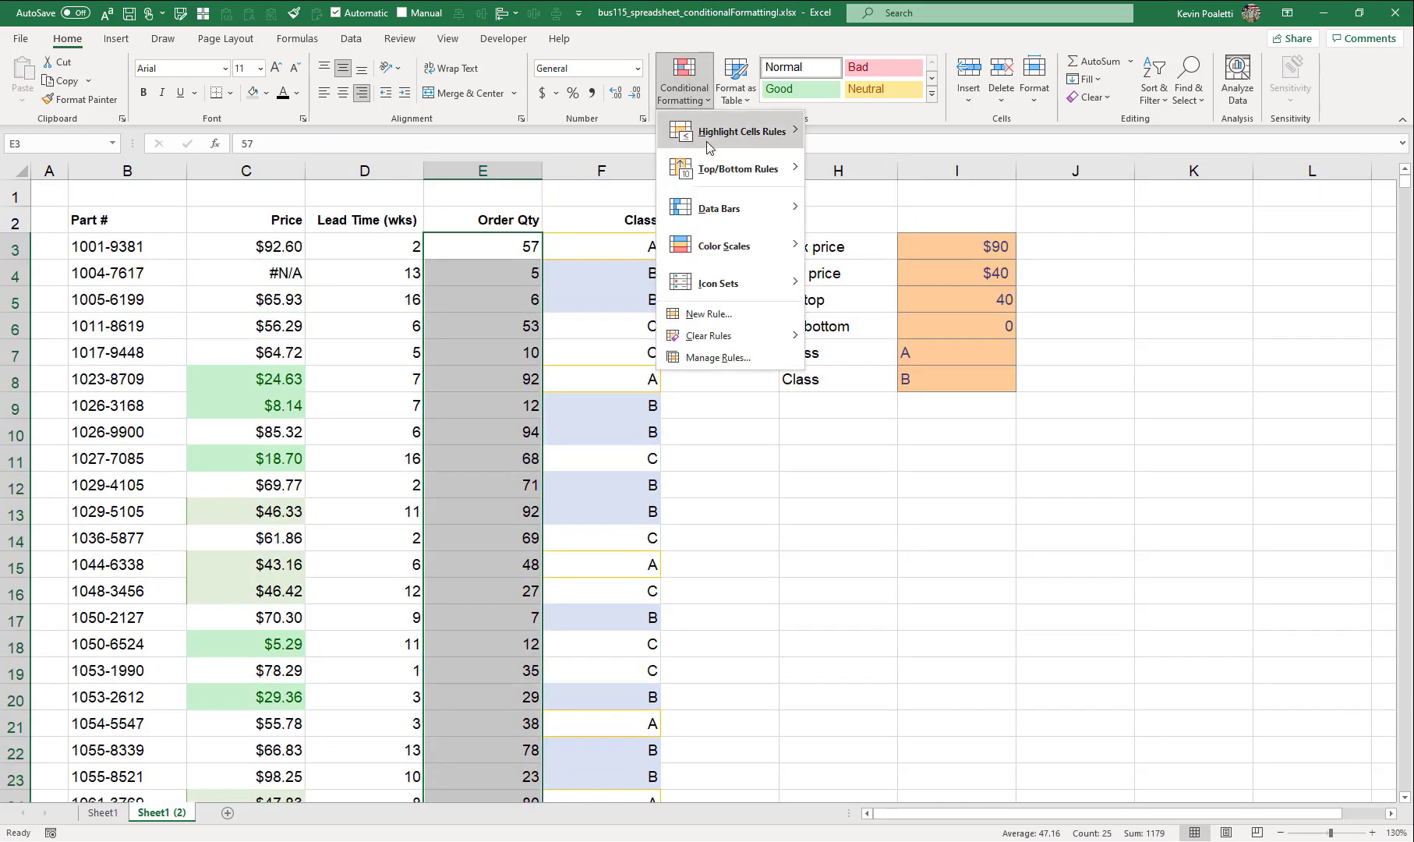
left_click(864, 173)
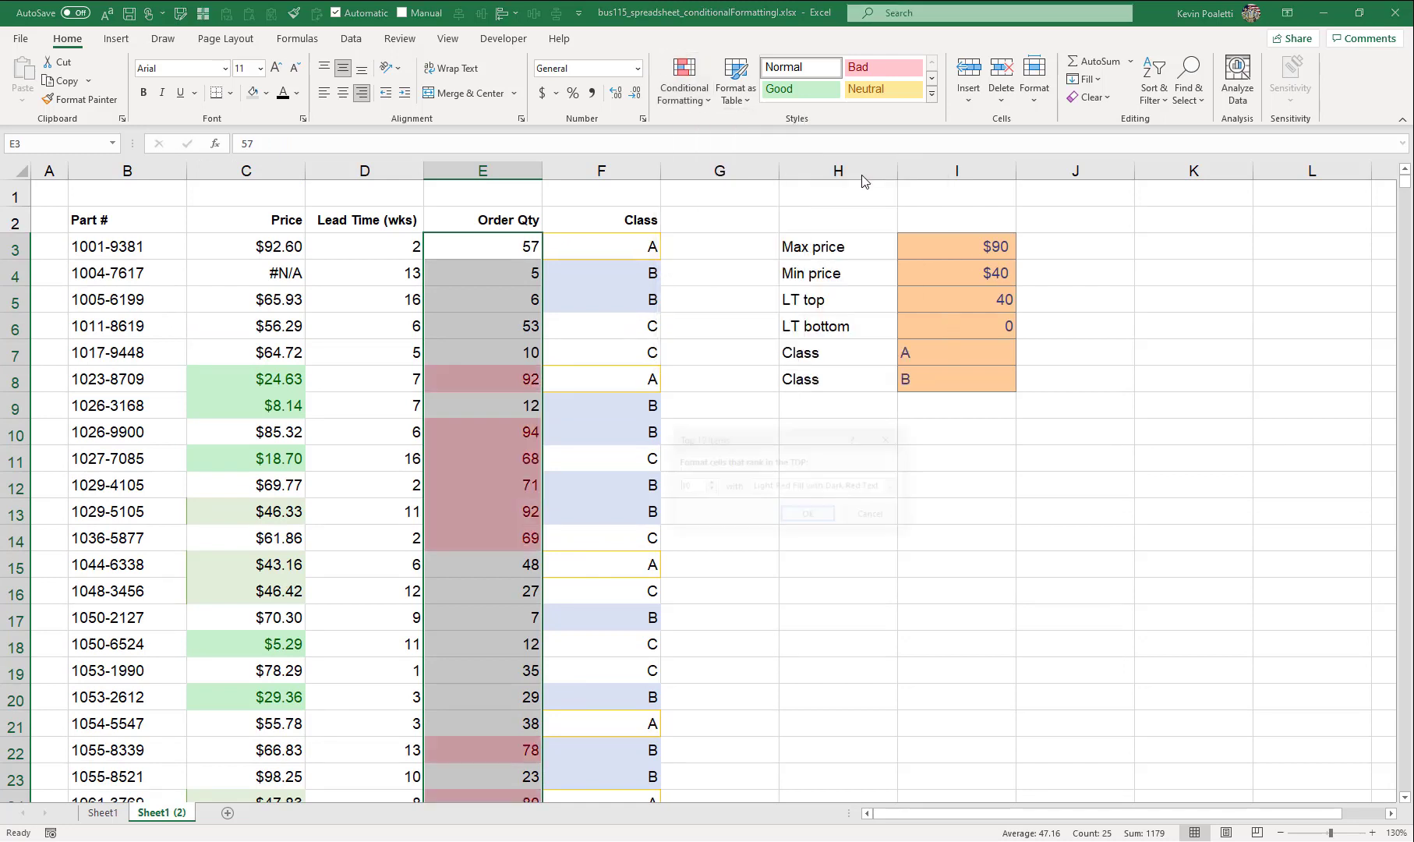
left_click(895, 486)
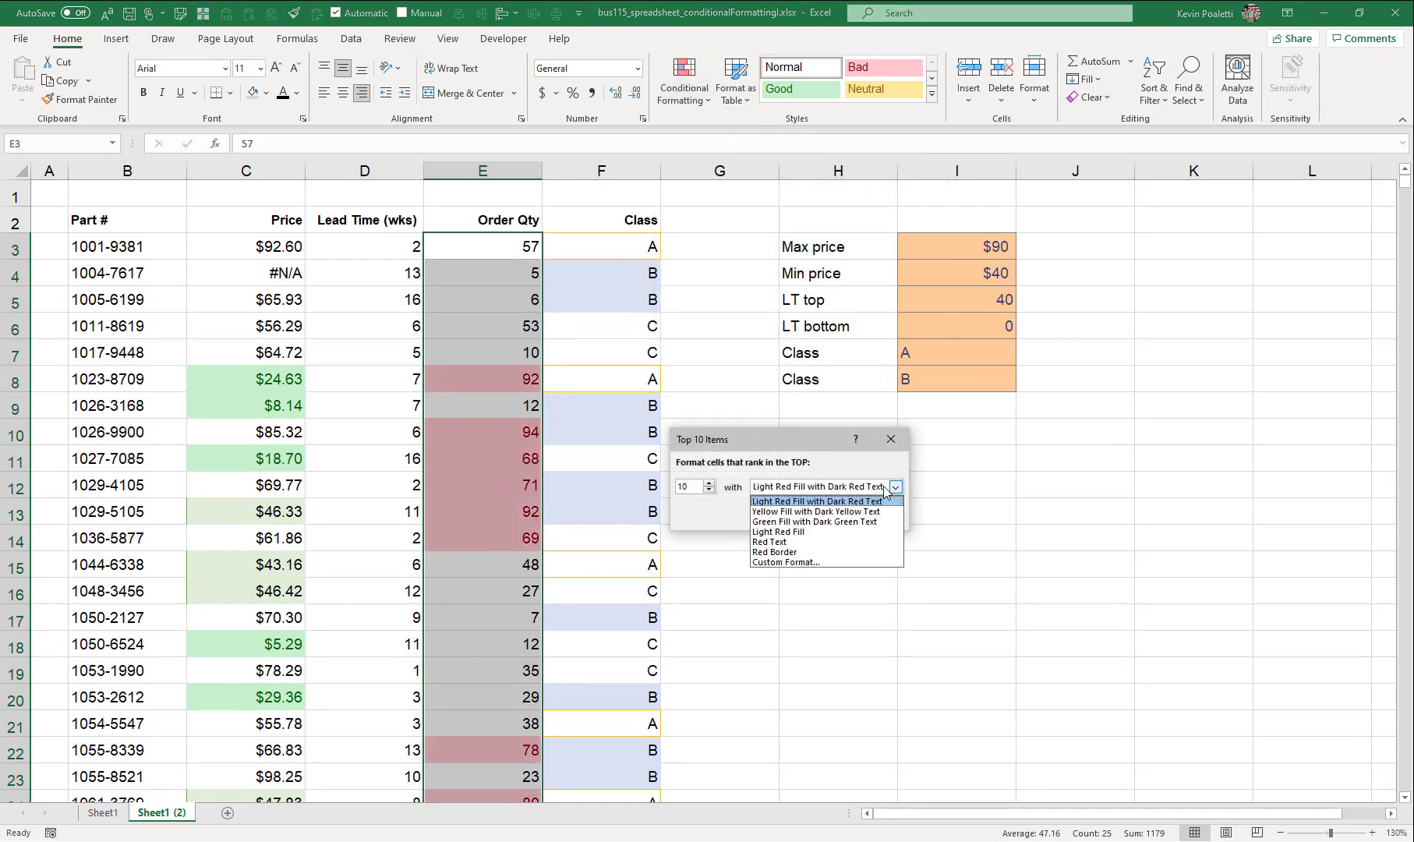
left_click(851, 511)
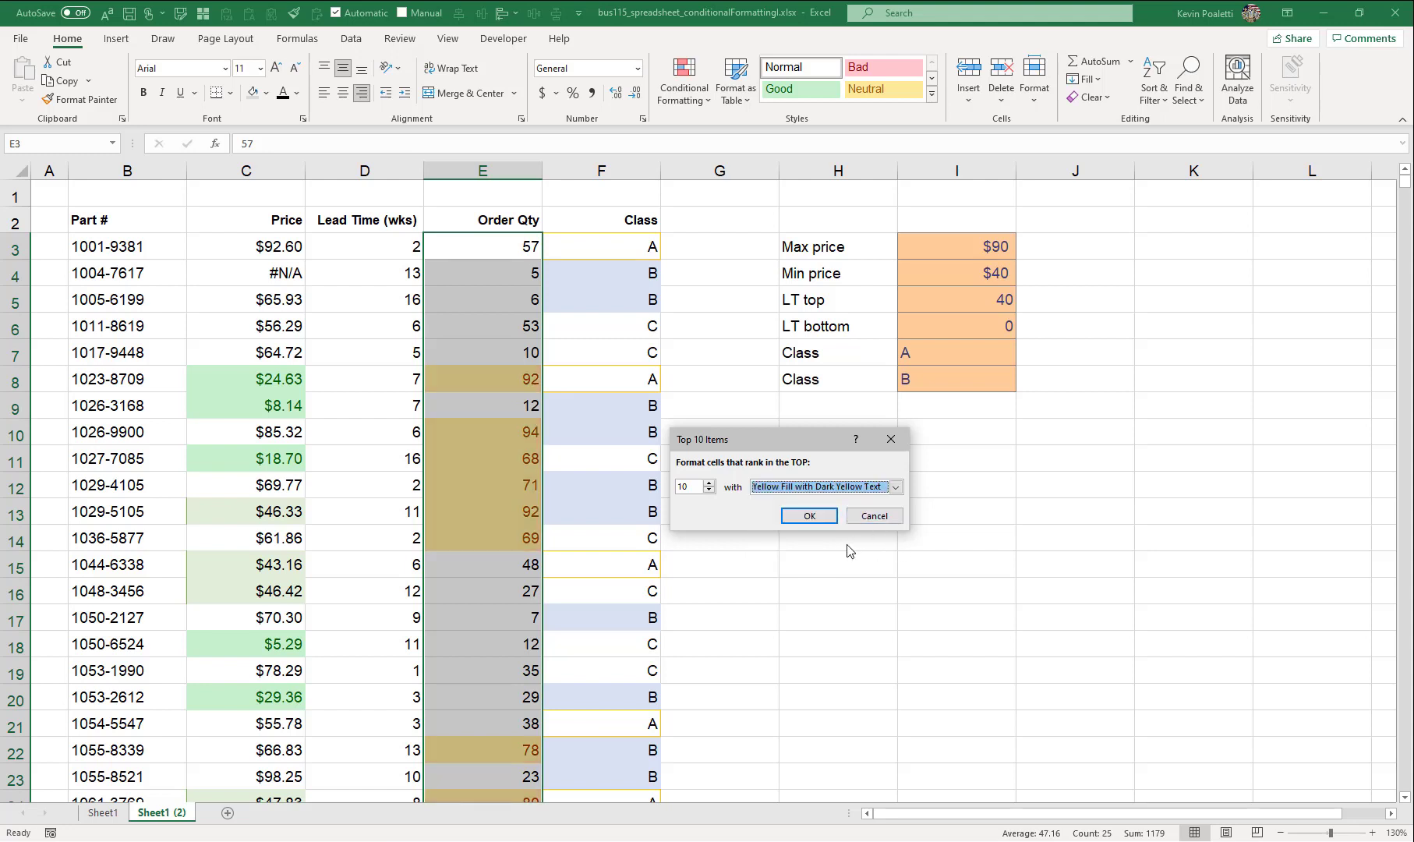
left_click(808, 516)
scroll(635, 498, "down", 3)
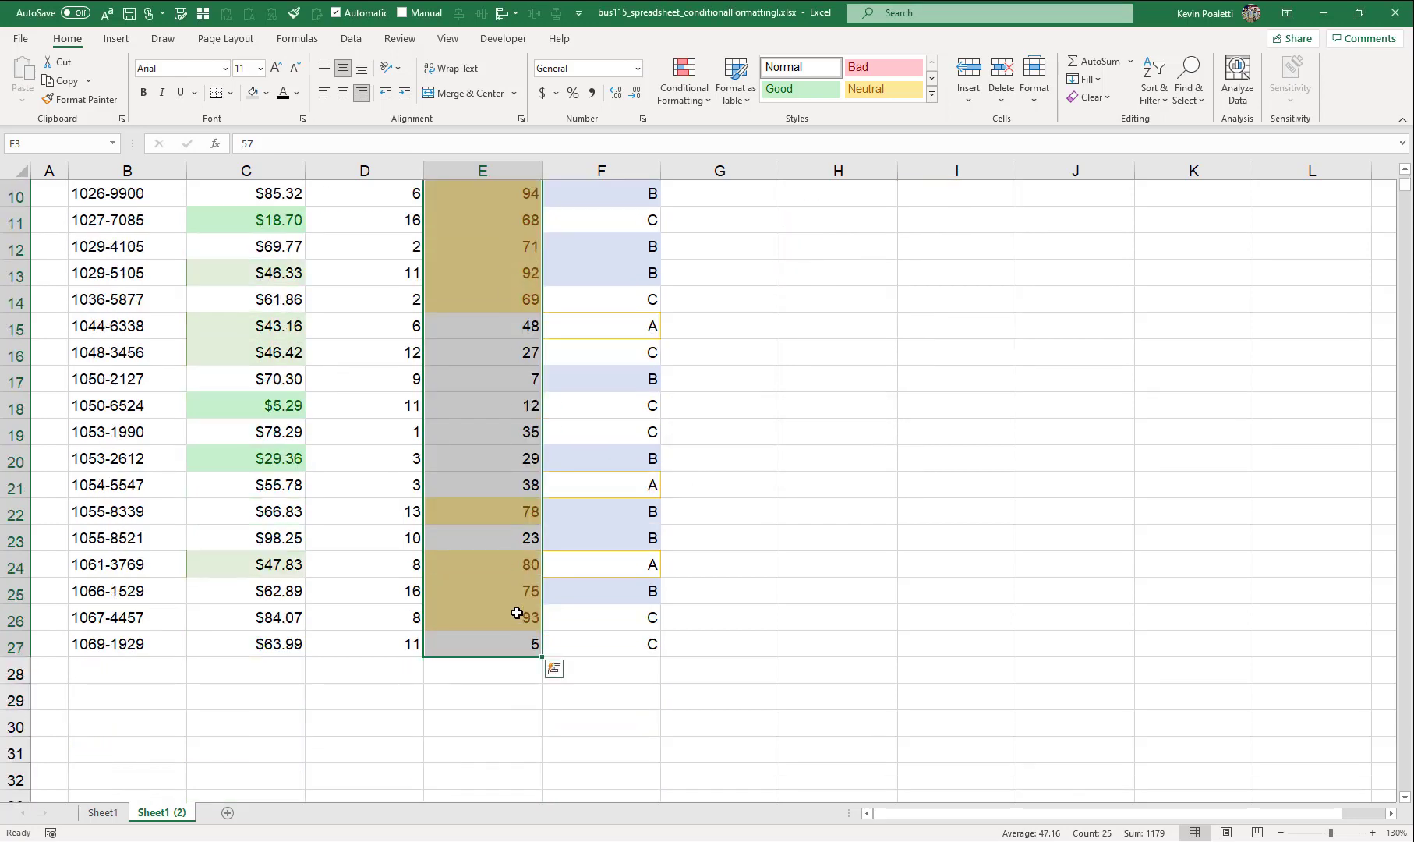
scroll(517, 613, "up", 3)
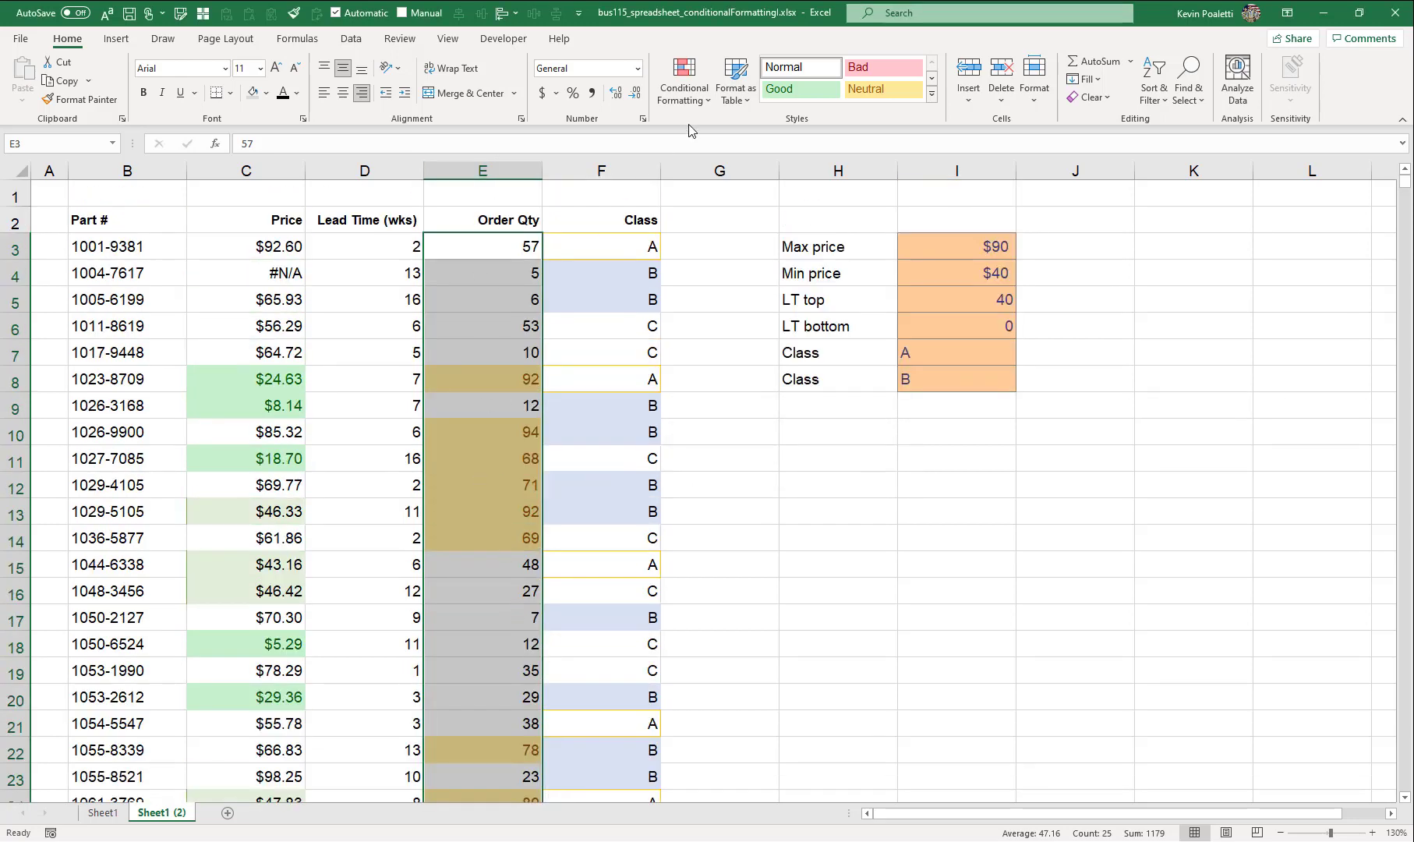
Edit the Order Qty column's Top 10 rule so it formats only the top 5 values, and apply it.
left_click(684, 86)
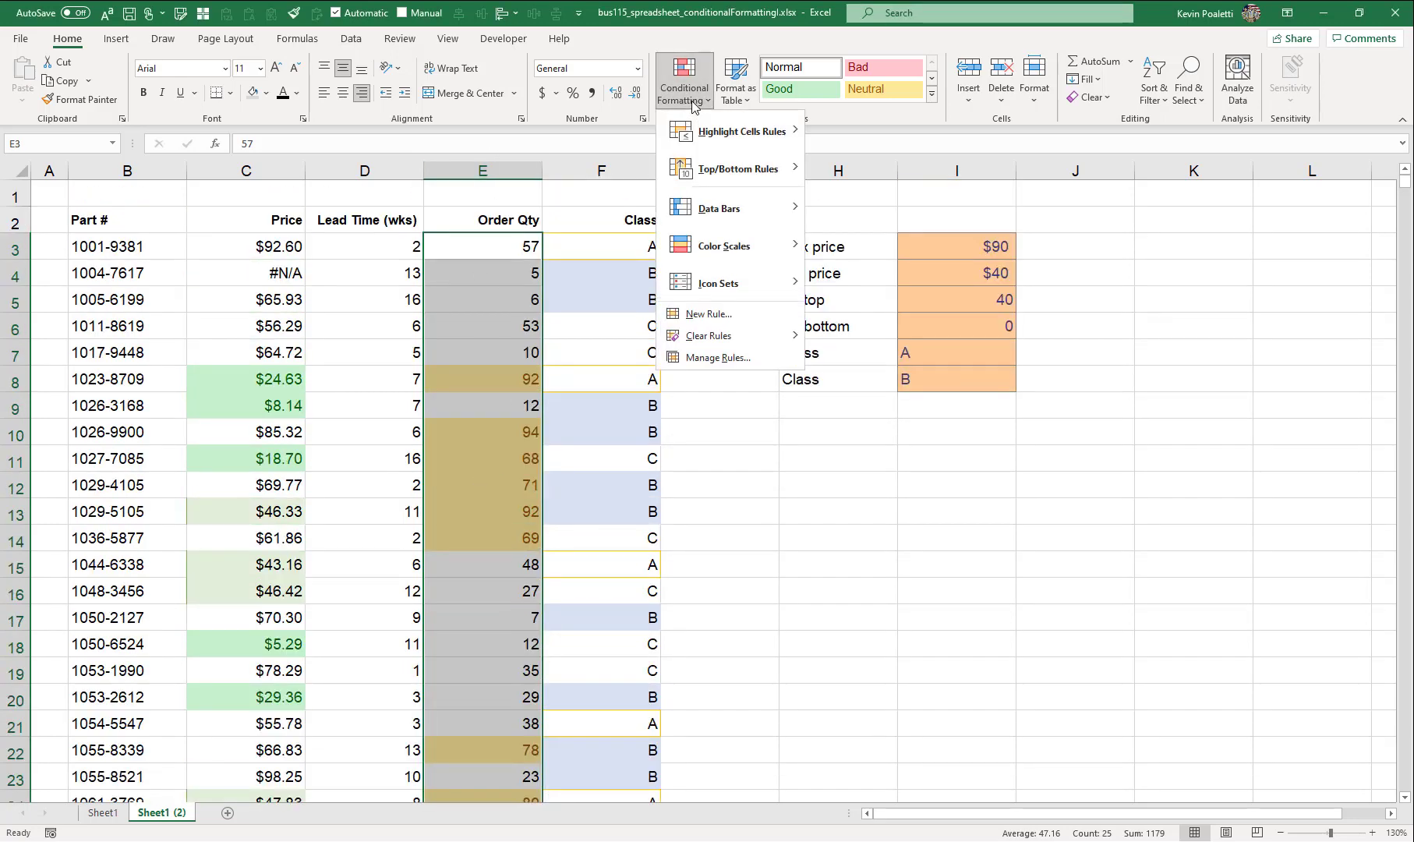
left_click(715, 357)
left_click(673, 362)
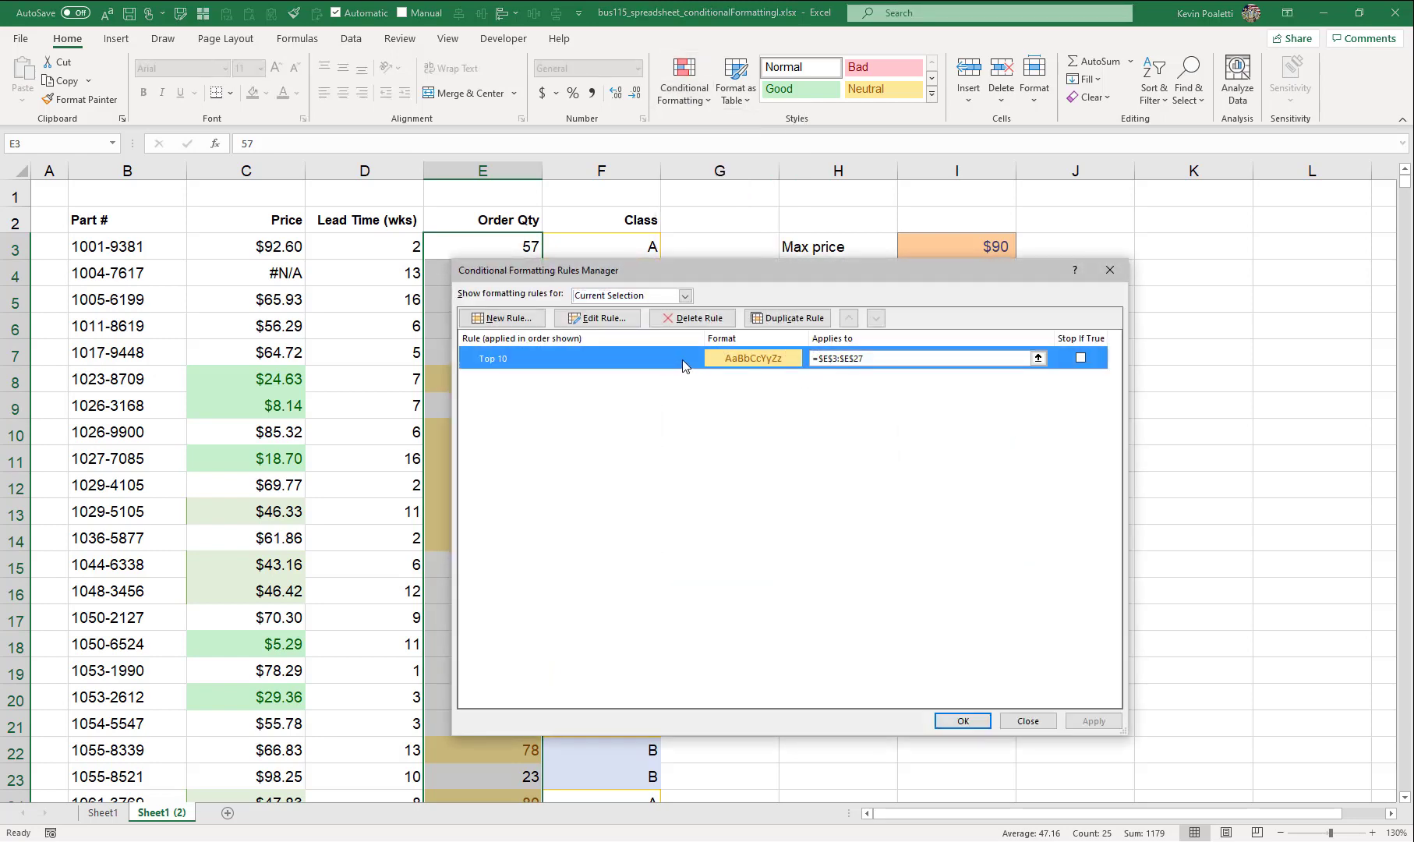
left_click(597, 317)
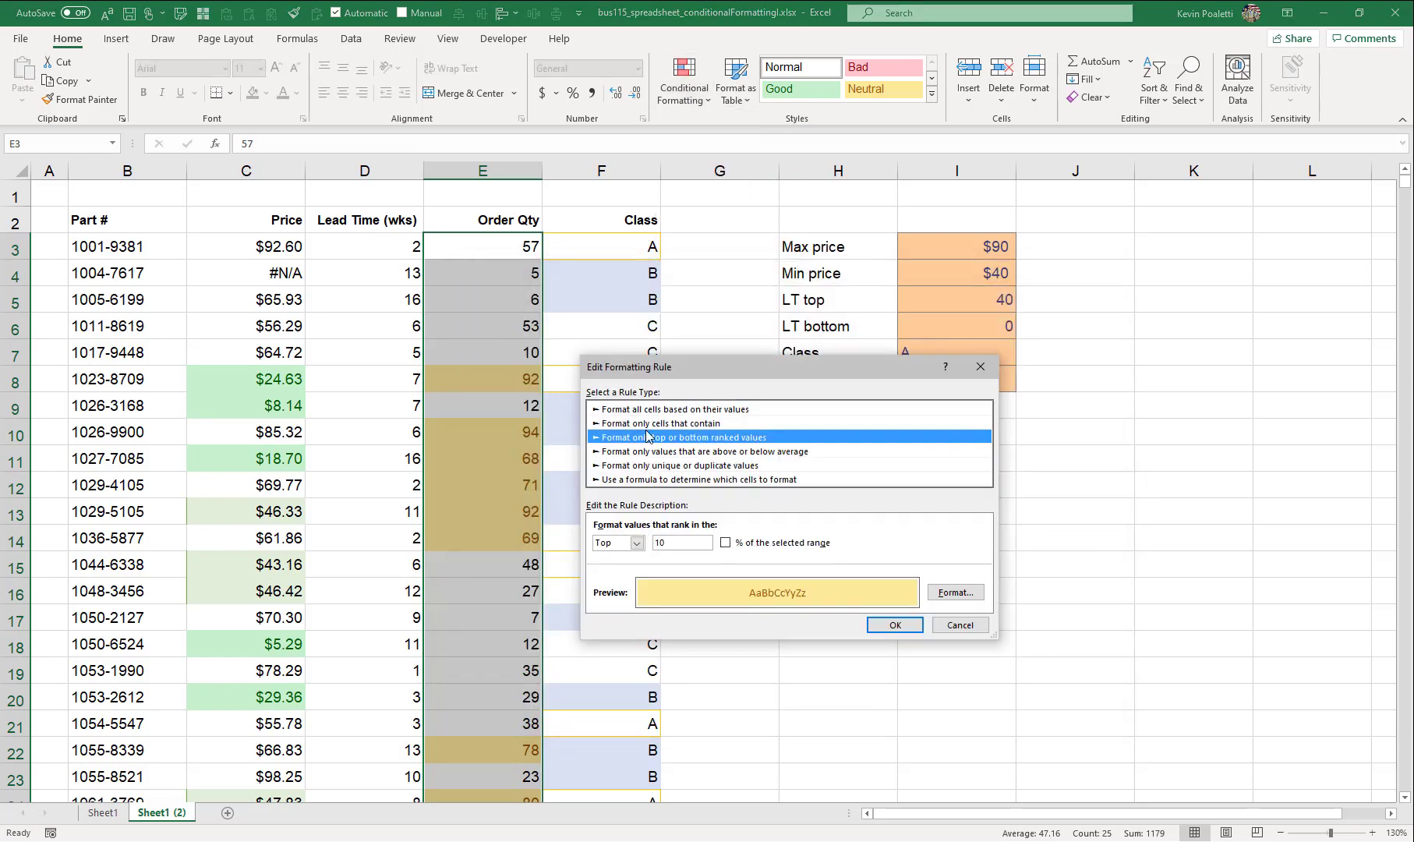
left_click(638, 543)
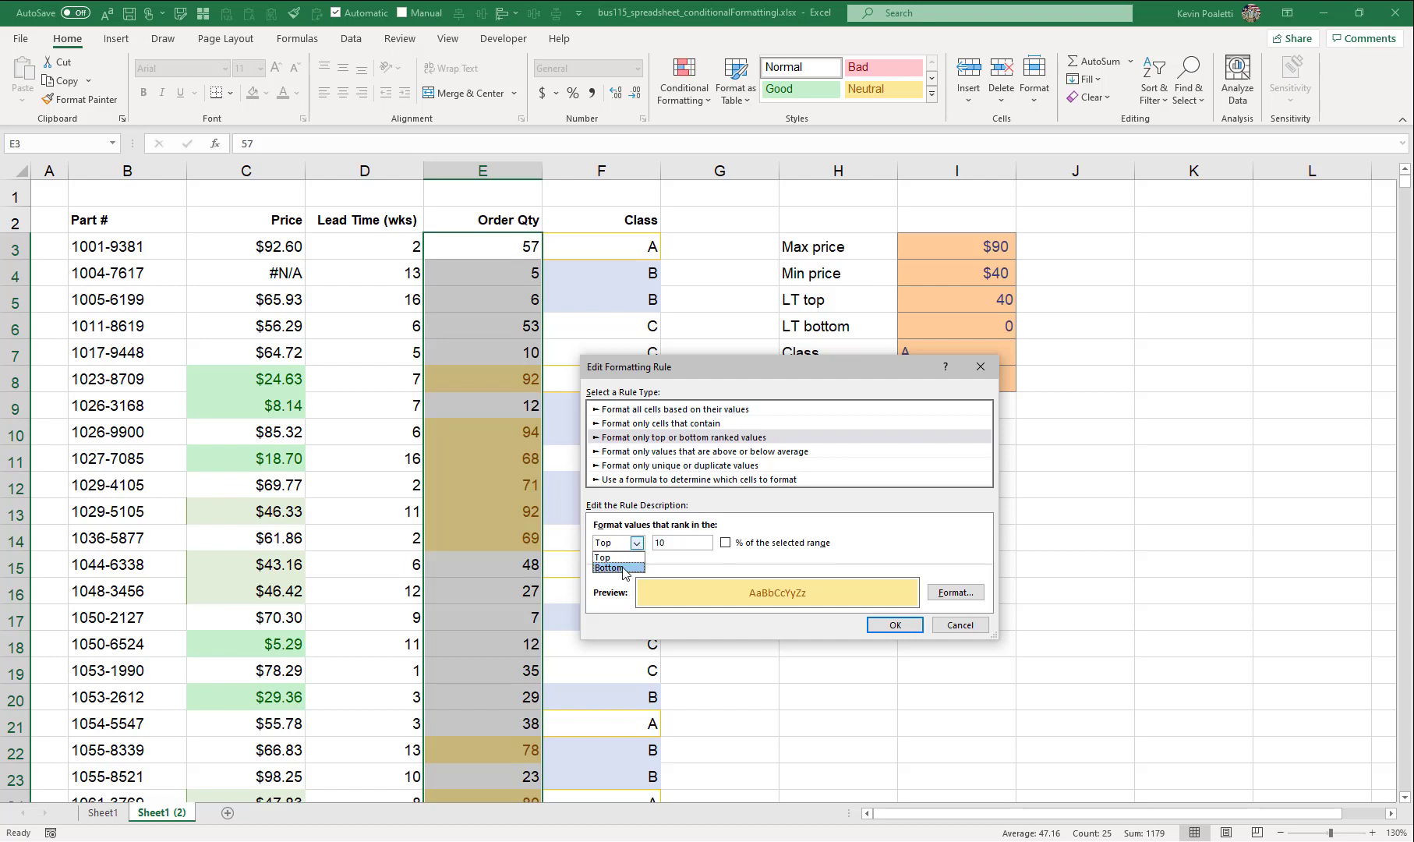
left_click(686, 544)
double_click(687, 543)
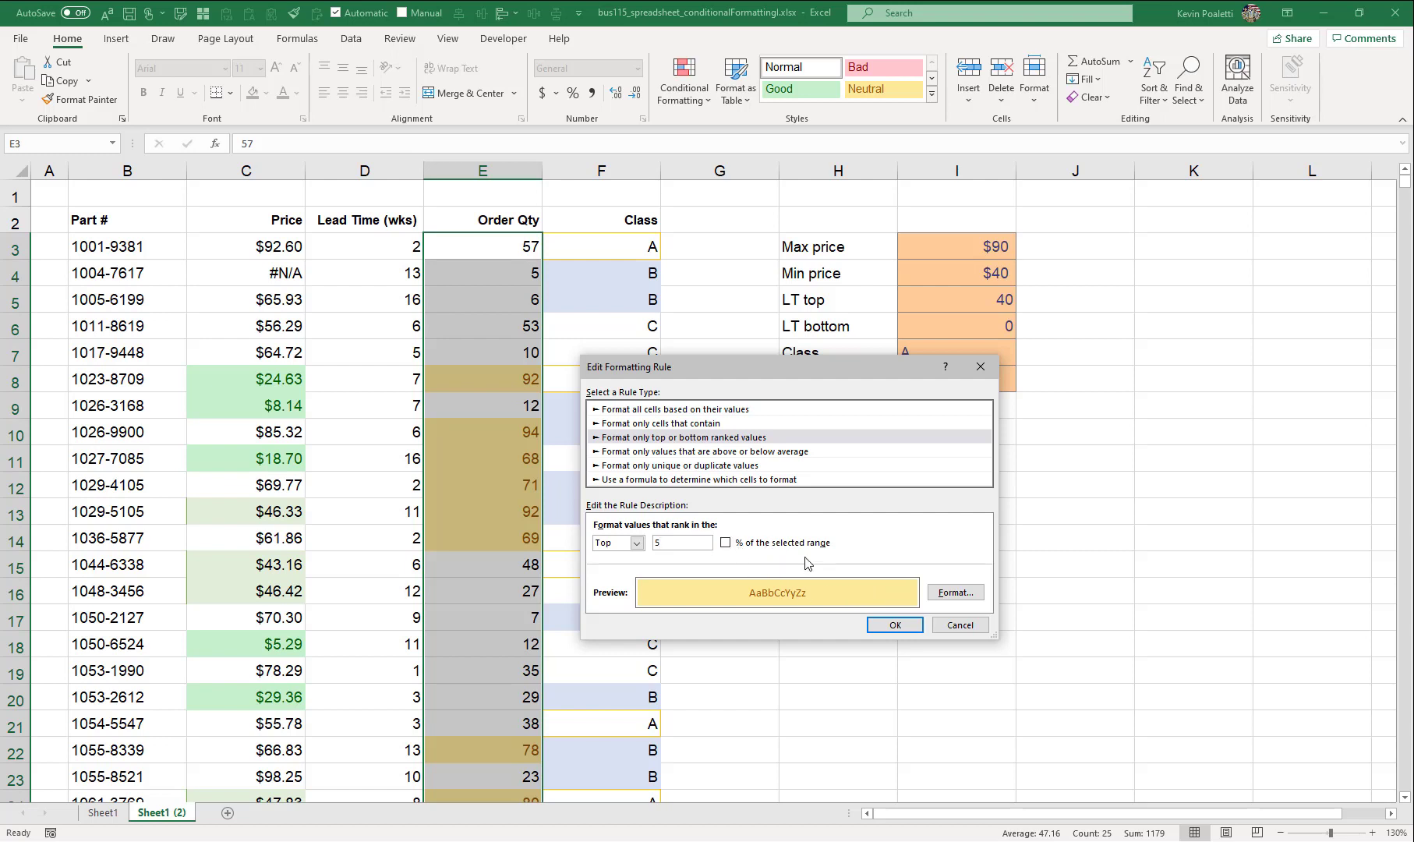
left_click(895, 625)
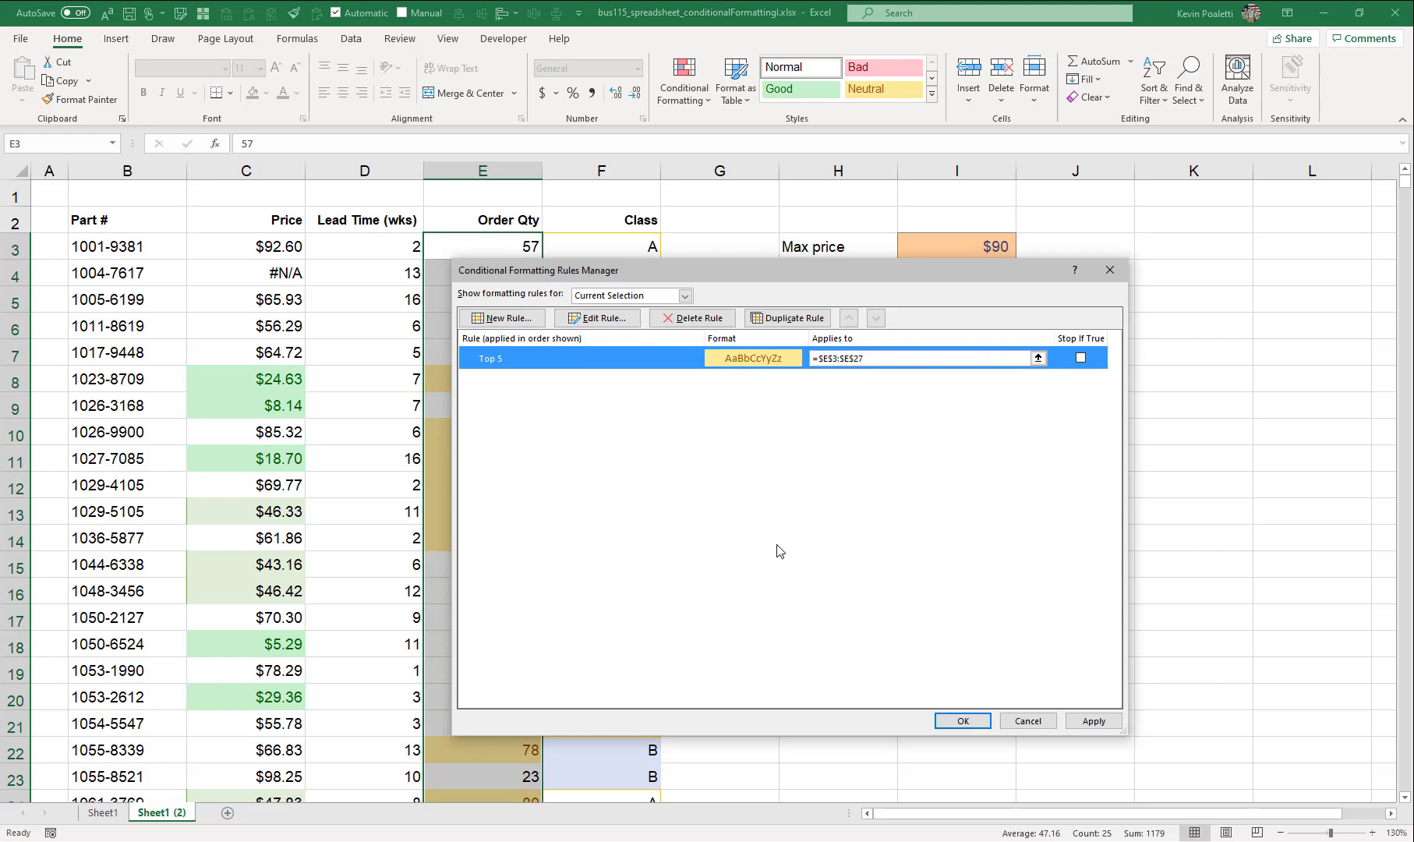
left_click(1093, 720)
left_click(963, 720)
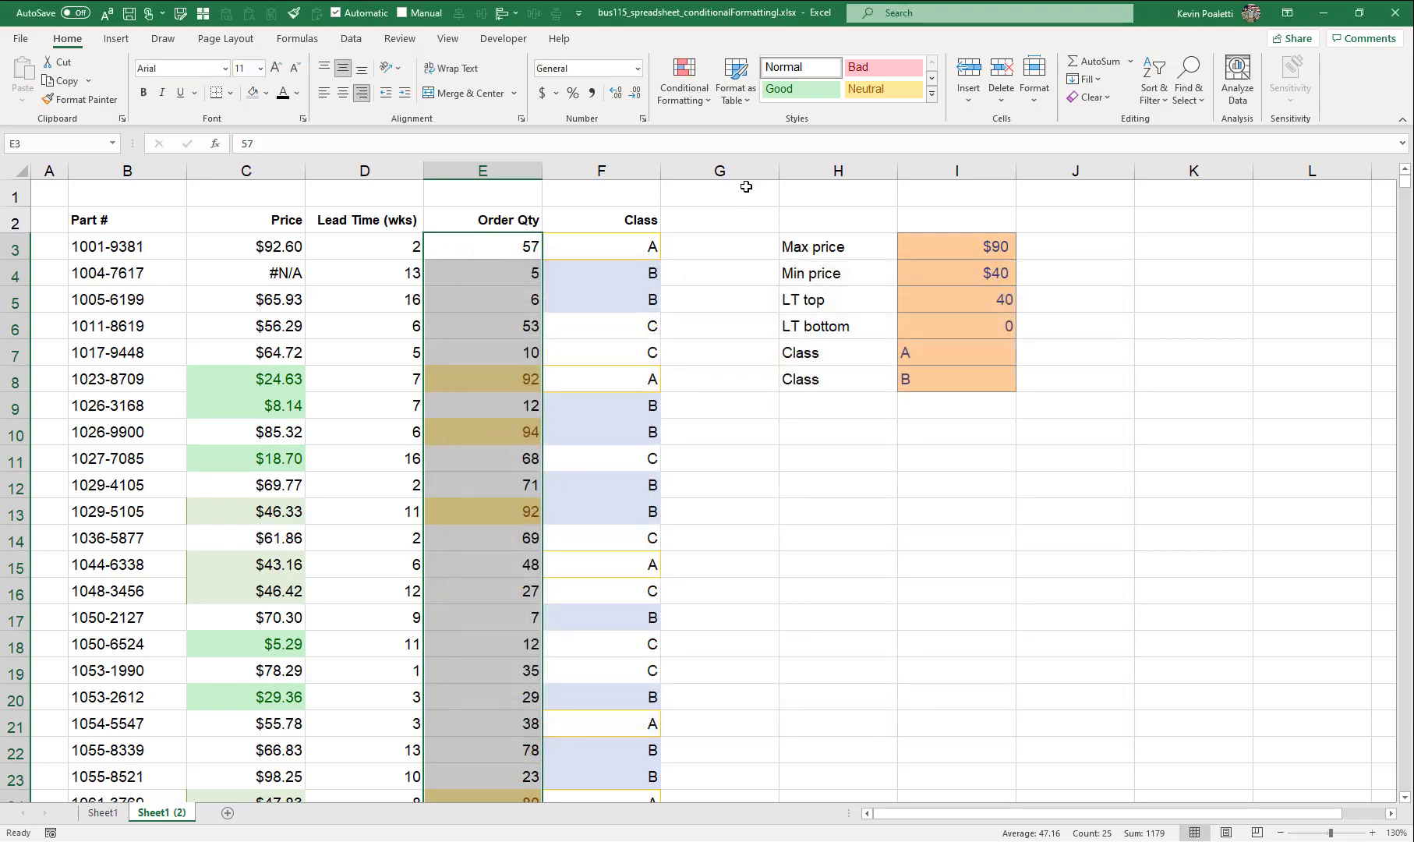
Add an Above Average rule to the order quantities with Green Fill with Dark Green Text.
left_click(684, 86)
mouse_move(723, 174)
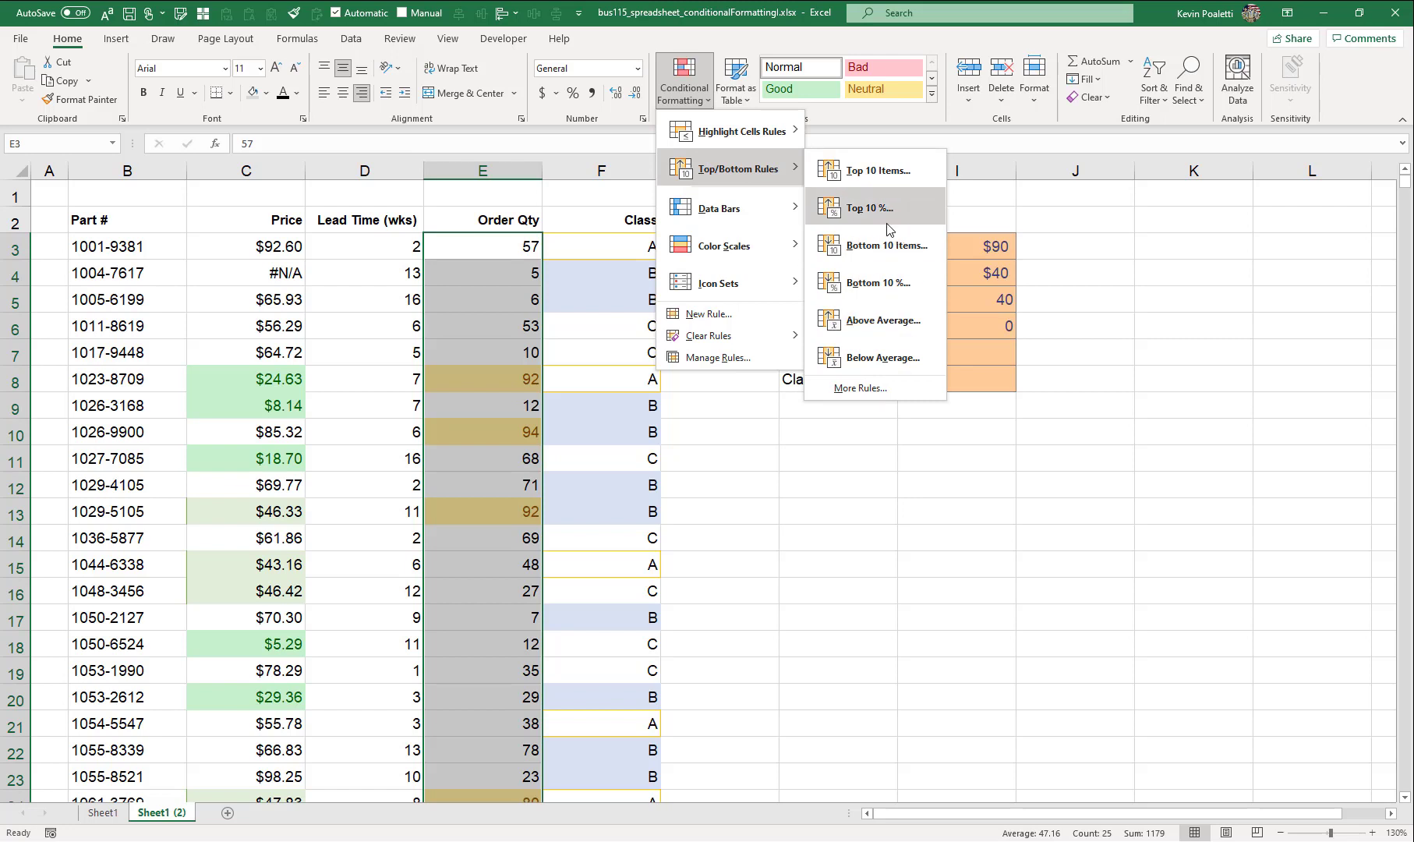
left_click(895, 327)
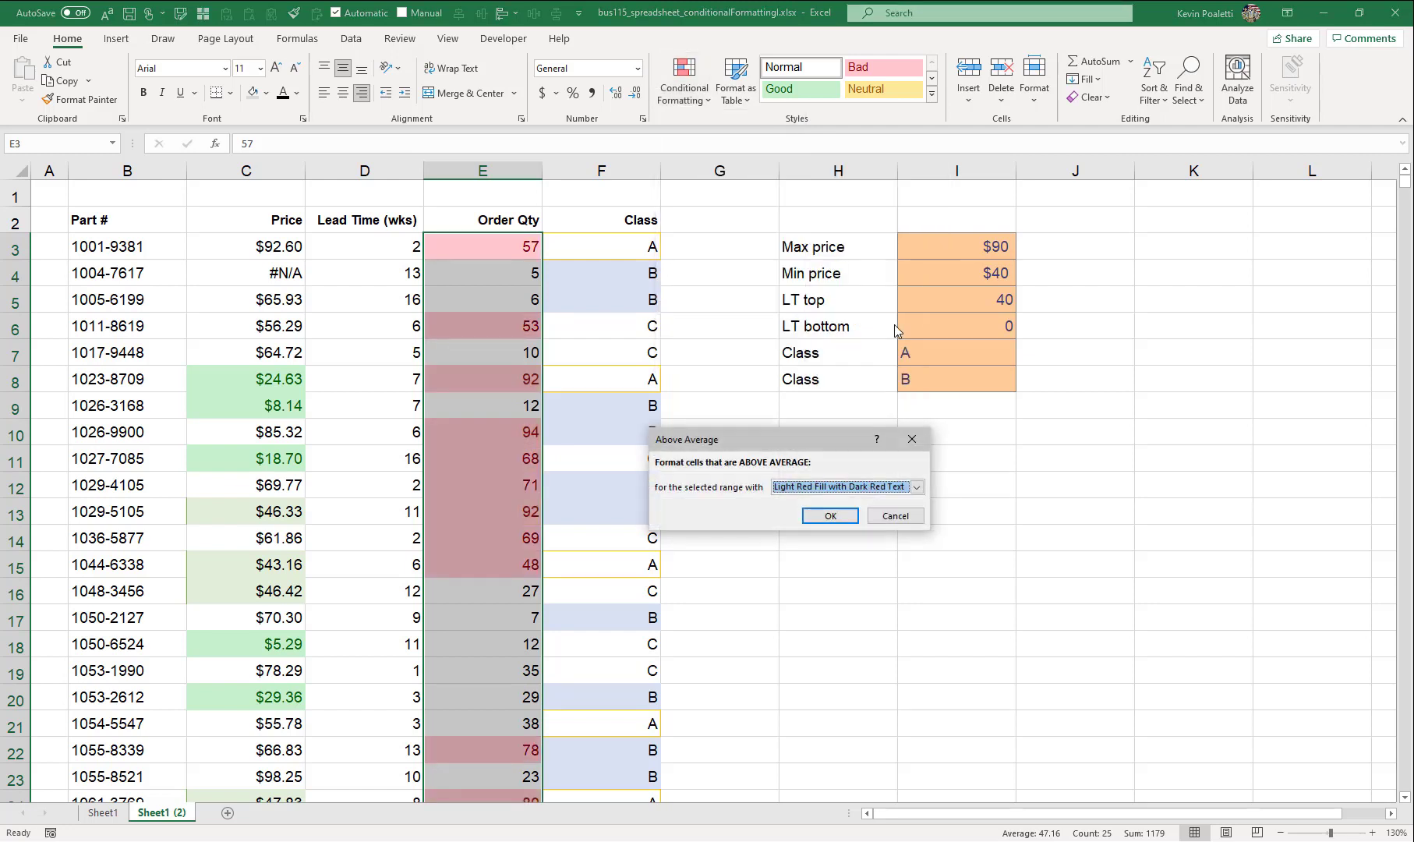
left_click(916, 487)
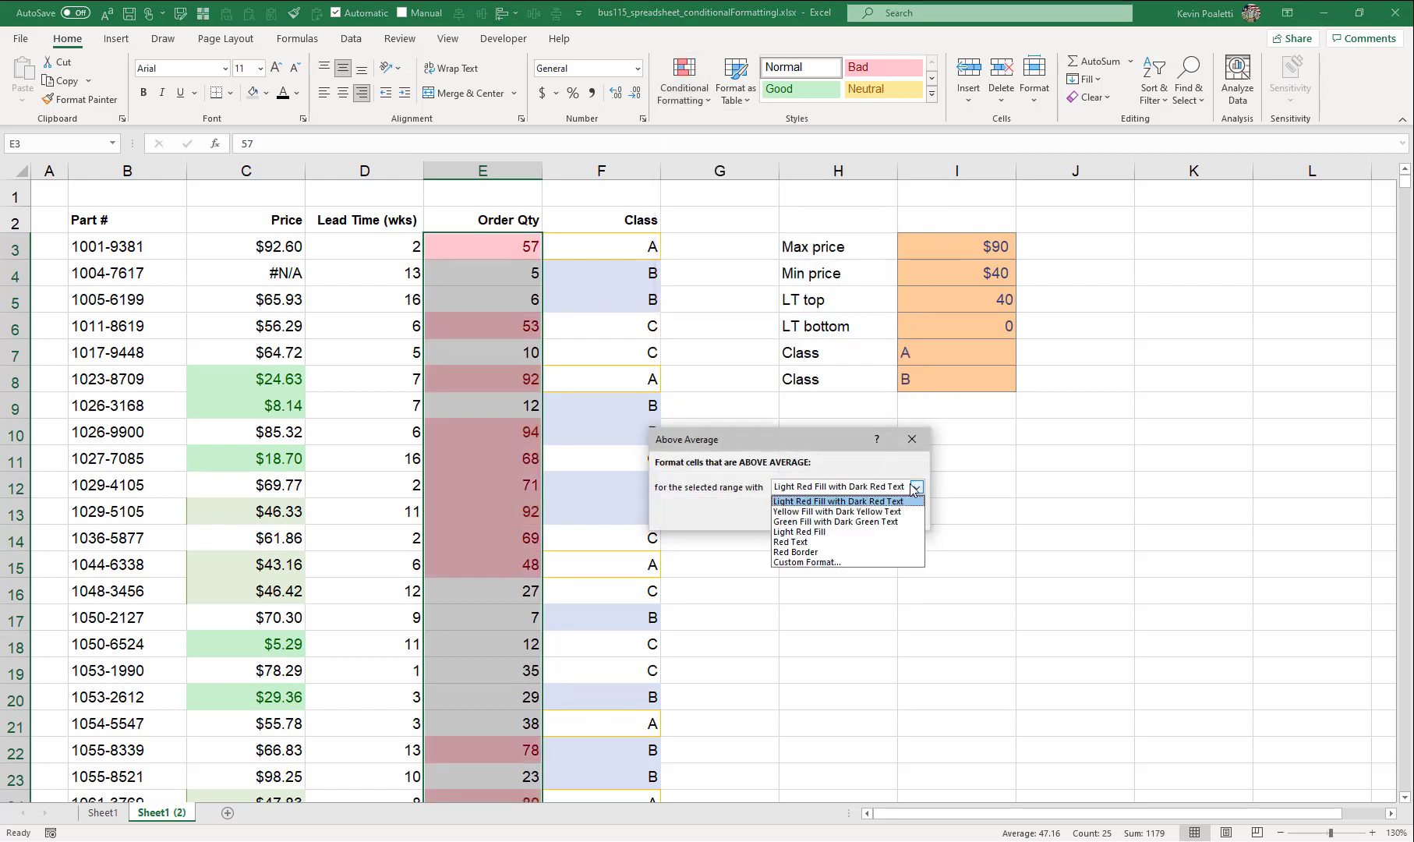
left_click(810, 521)
left_click(828, 516)
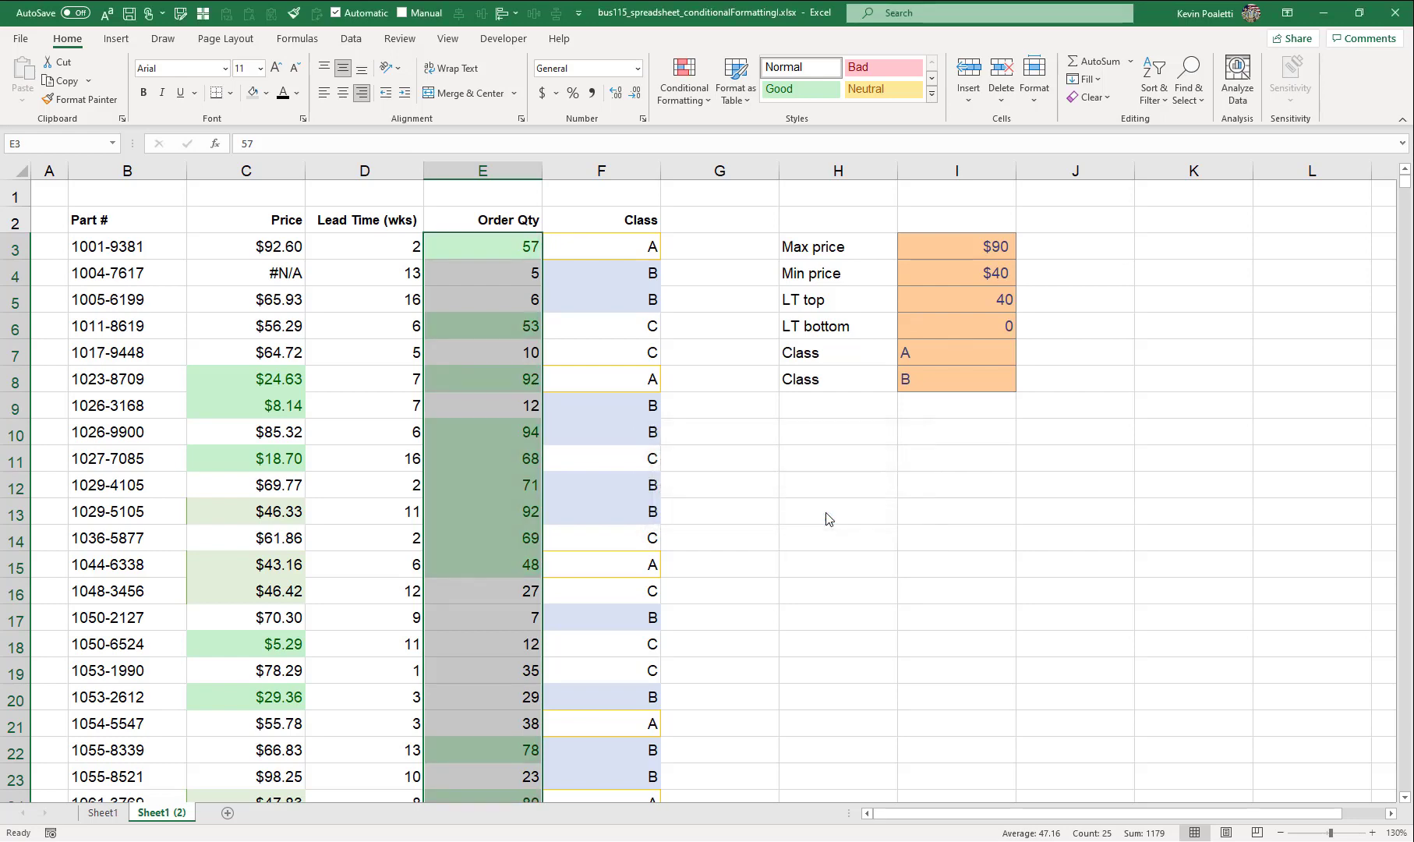
Move the Top 5 rule above the Above Average rule, apply the order, and close the rules manager.
left_click(689, 97)
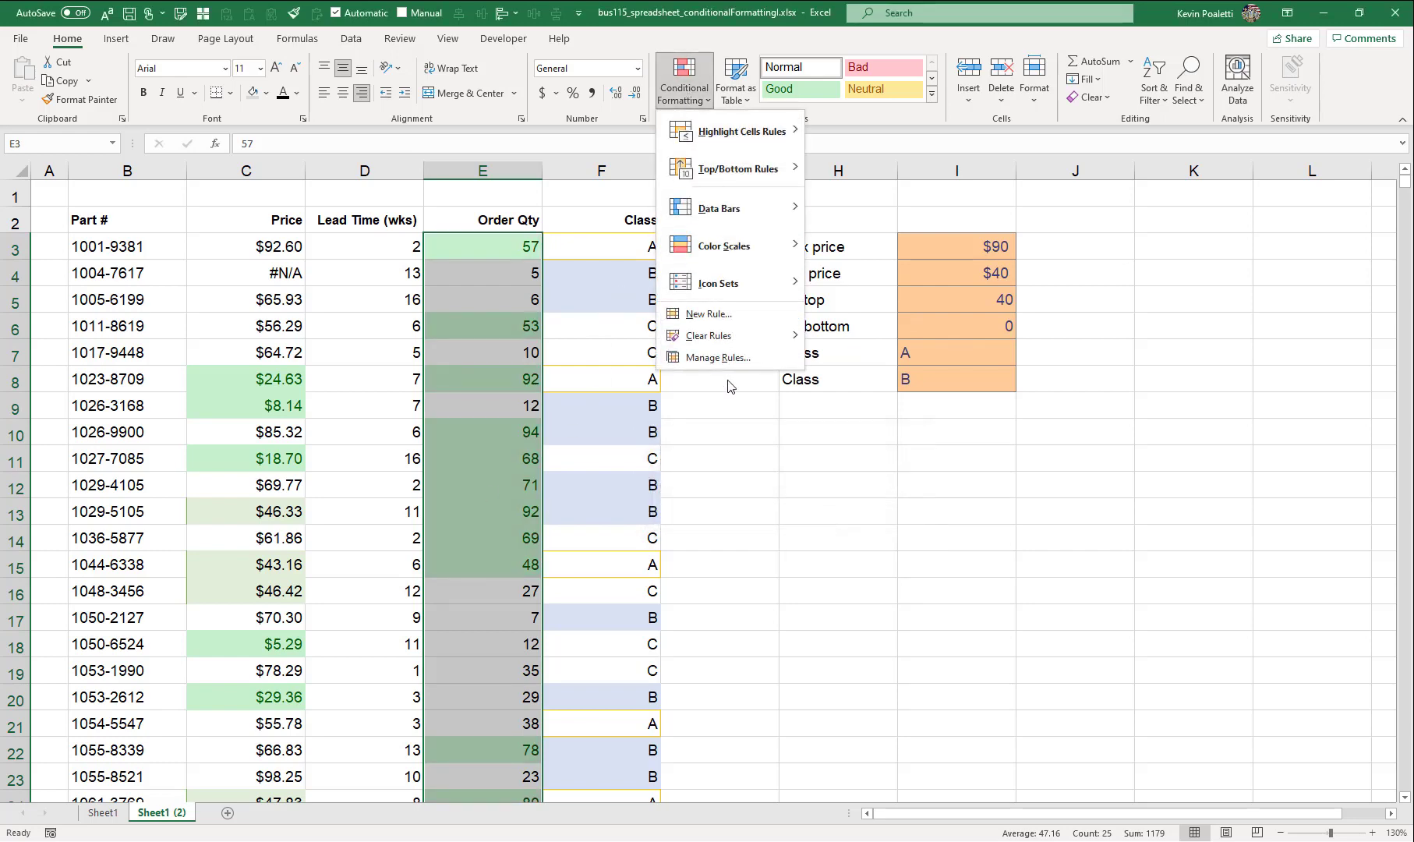
left_click(705, 364)
left_click(591, 386)
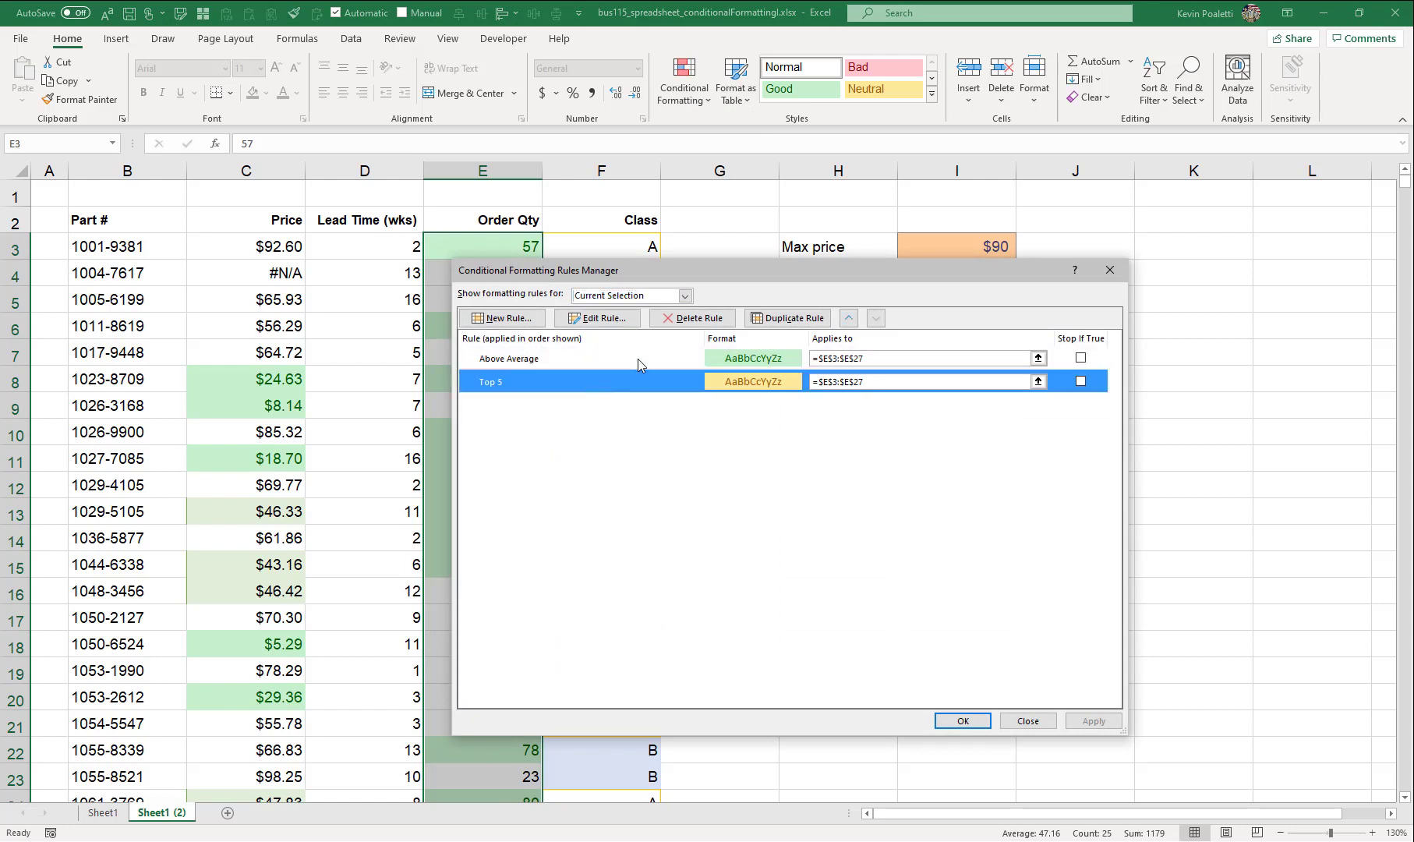
left_click_drag(647, 272, 686, 325)
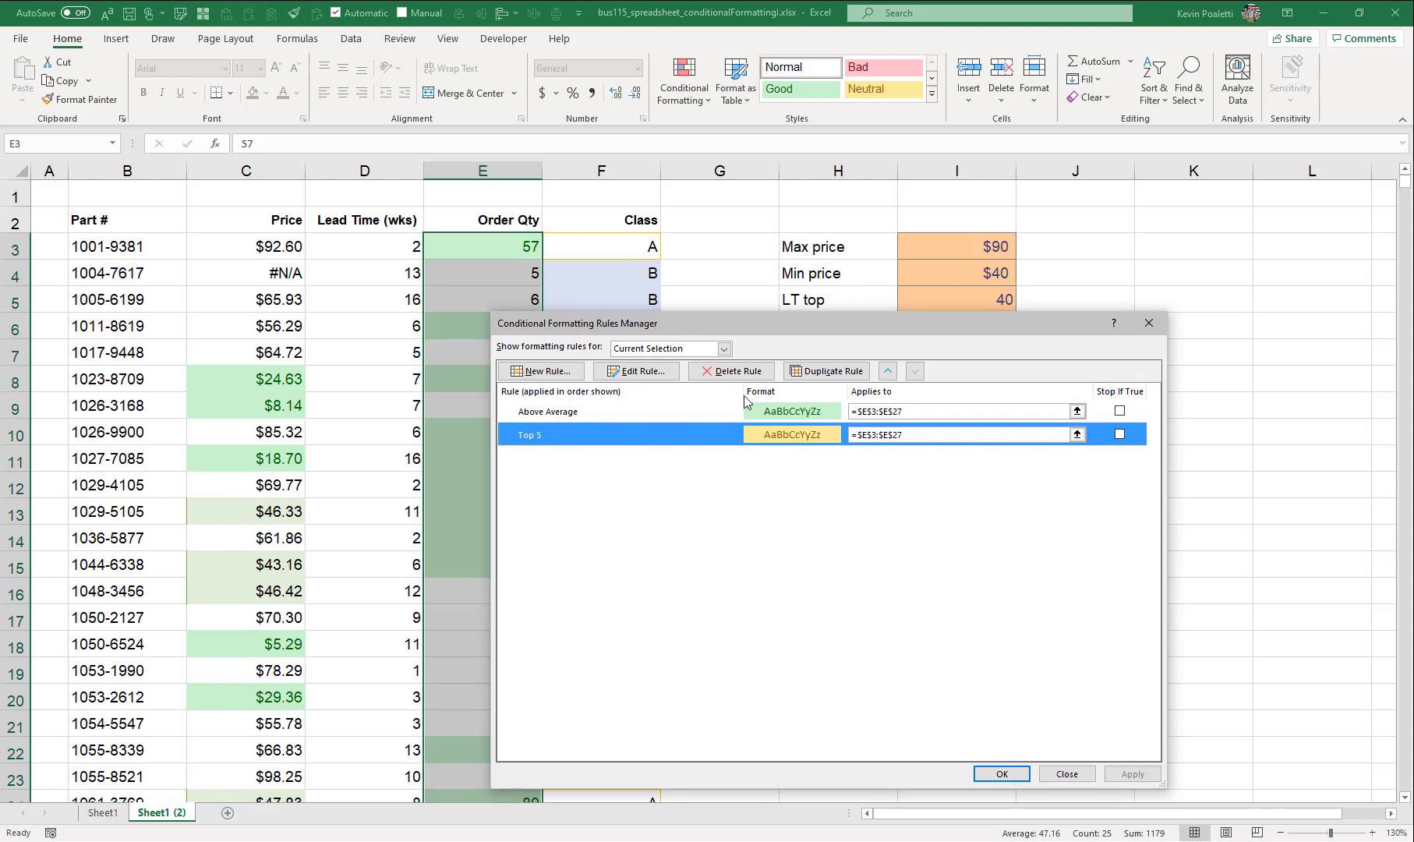
left_click(888, 371)
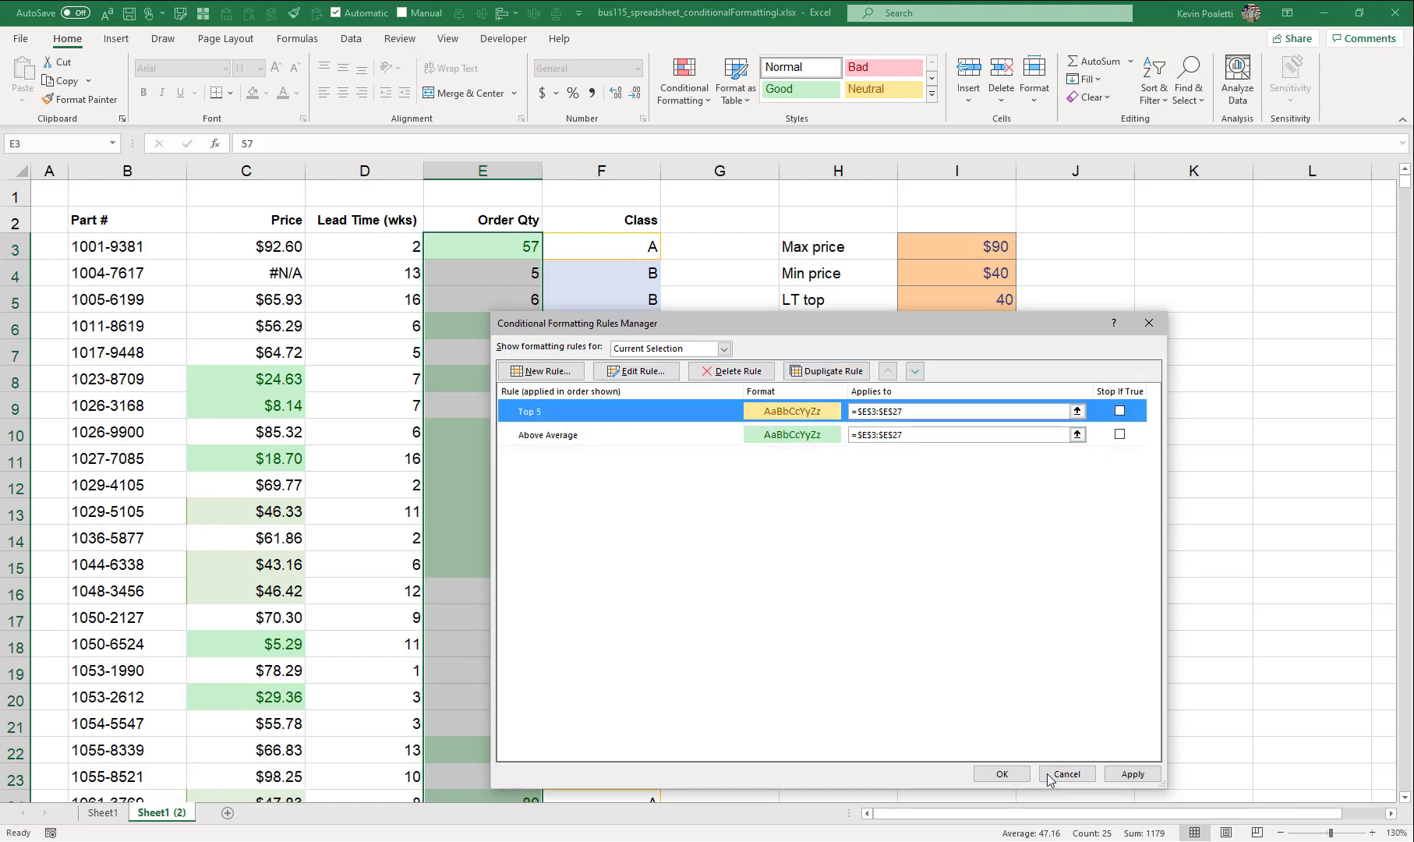
left_click(1132, 773)
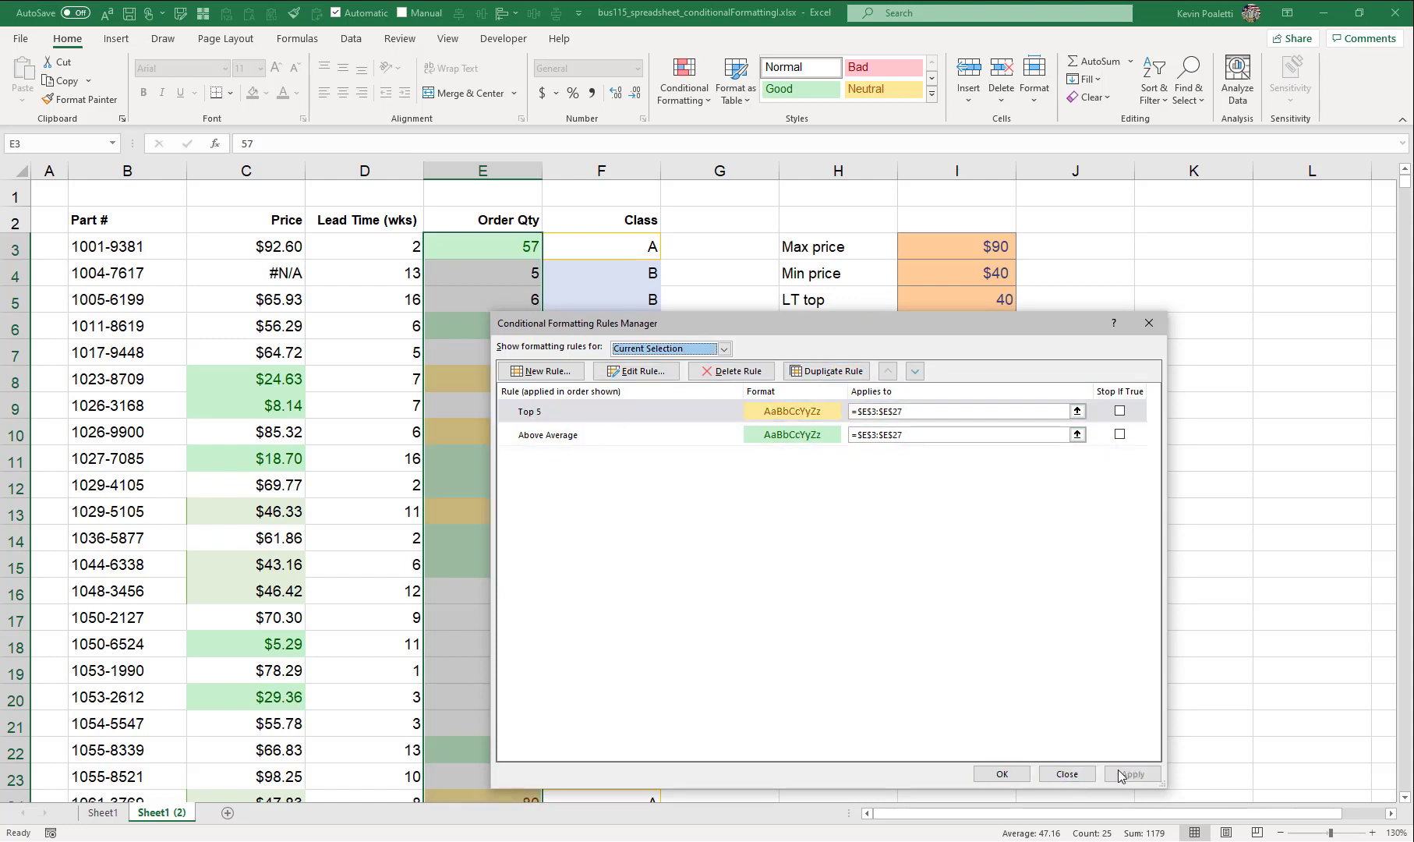
left_click(1000, 773)
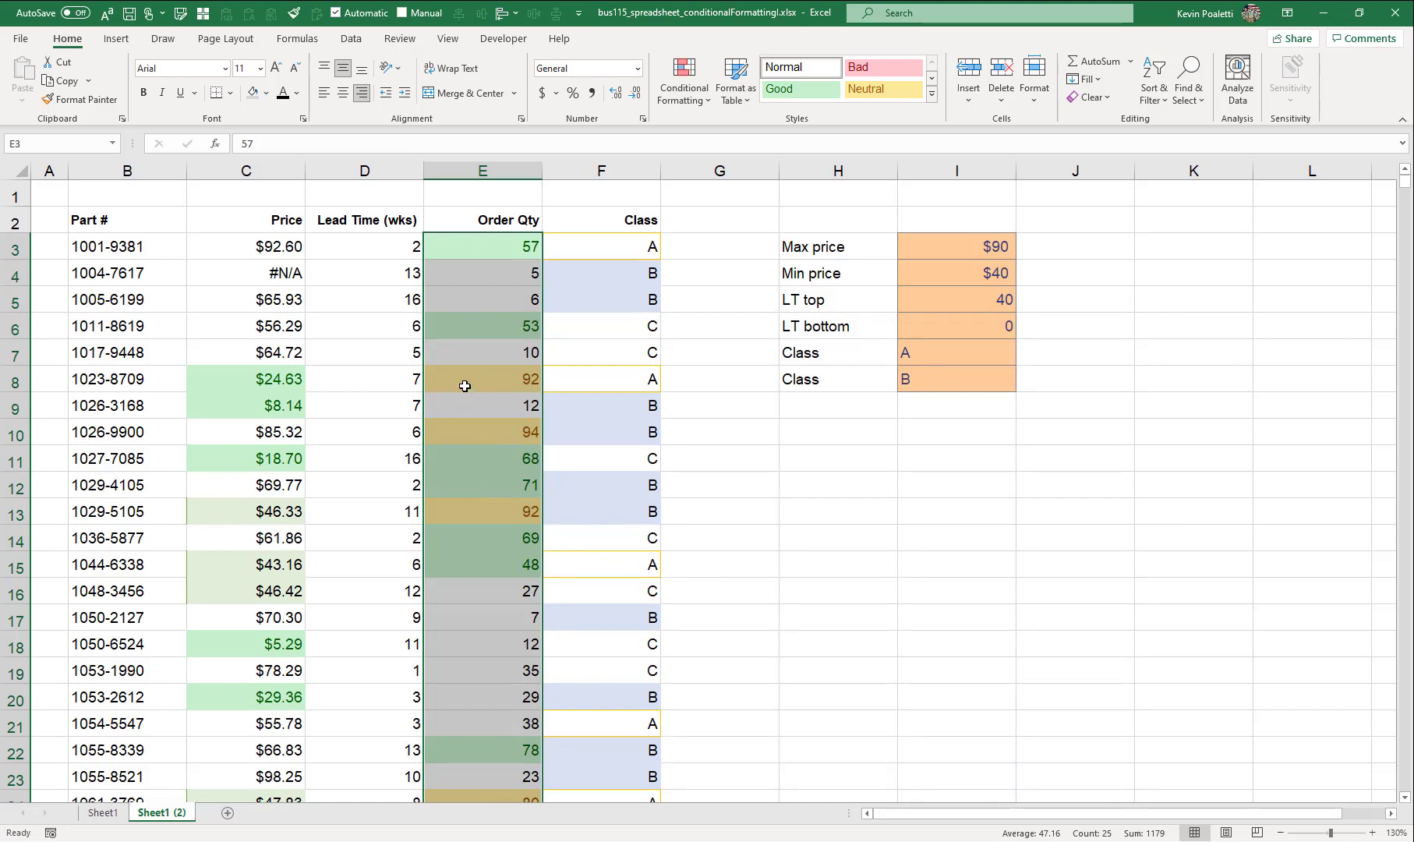
Set the order quantity in cell E3 to 10000 and check the highlighting down the Order Qty column.
left_click(467, 245)
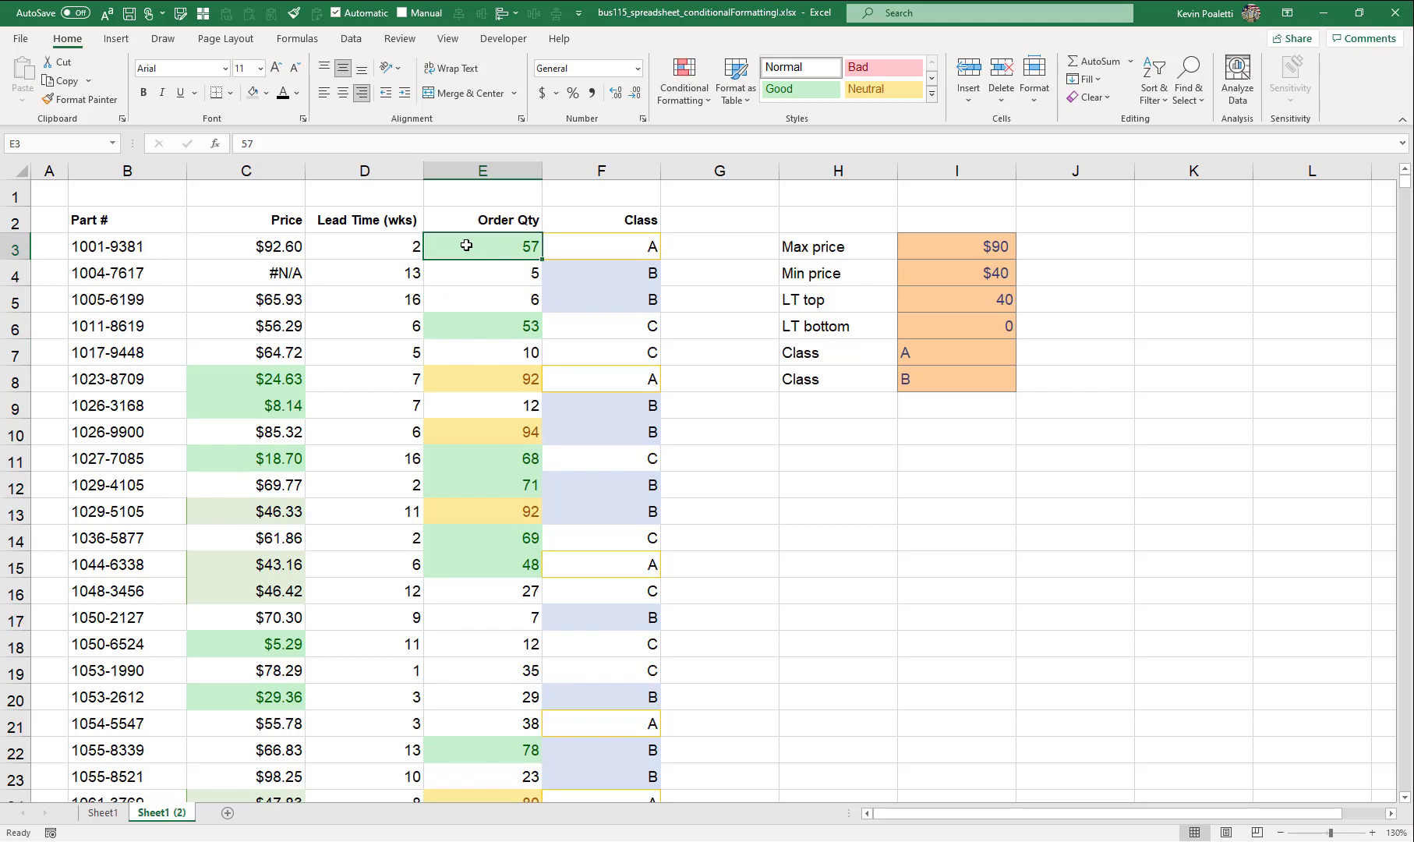
type("10000")
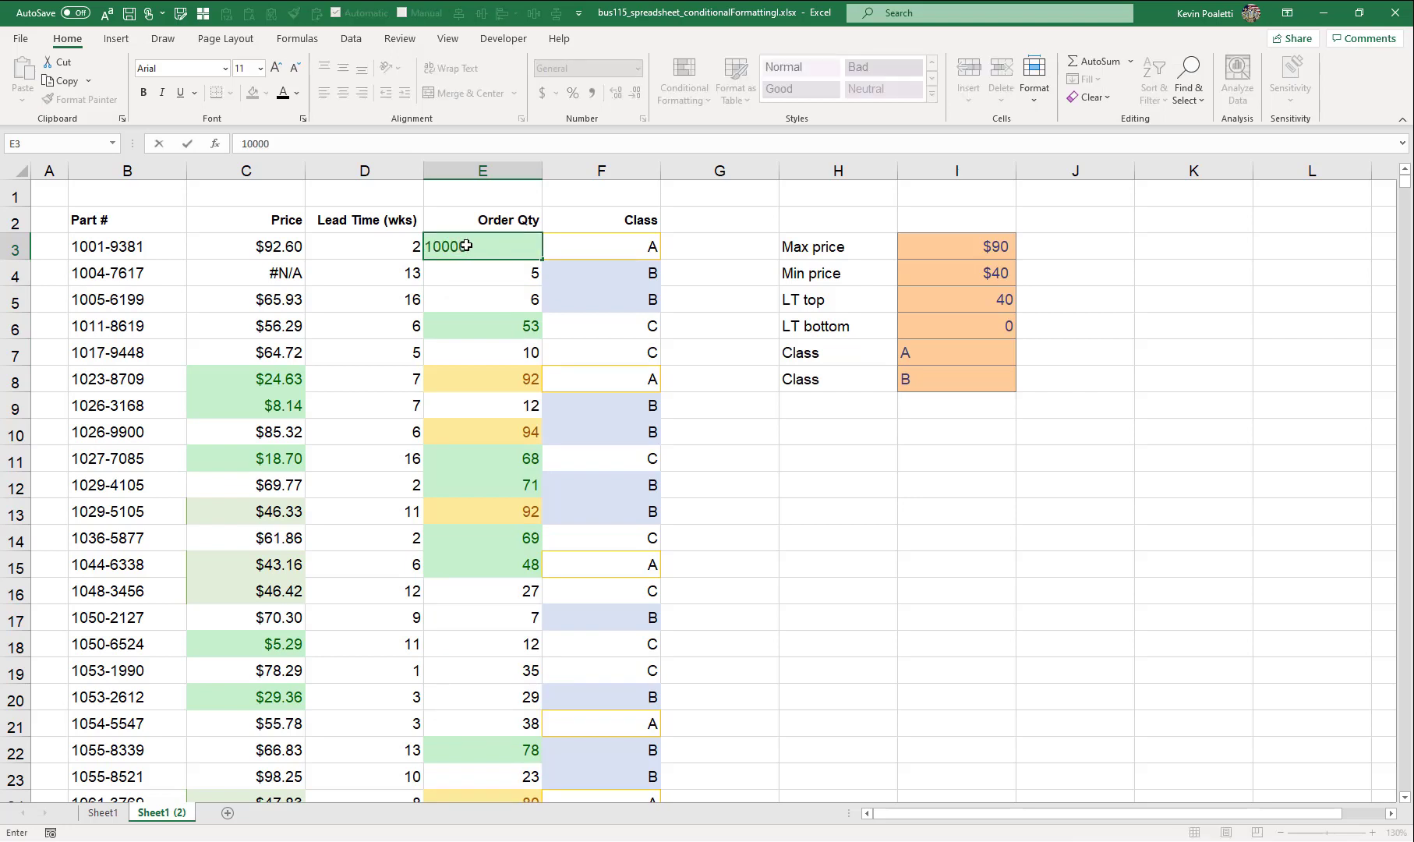
key("Return")
left_click(495, 243)
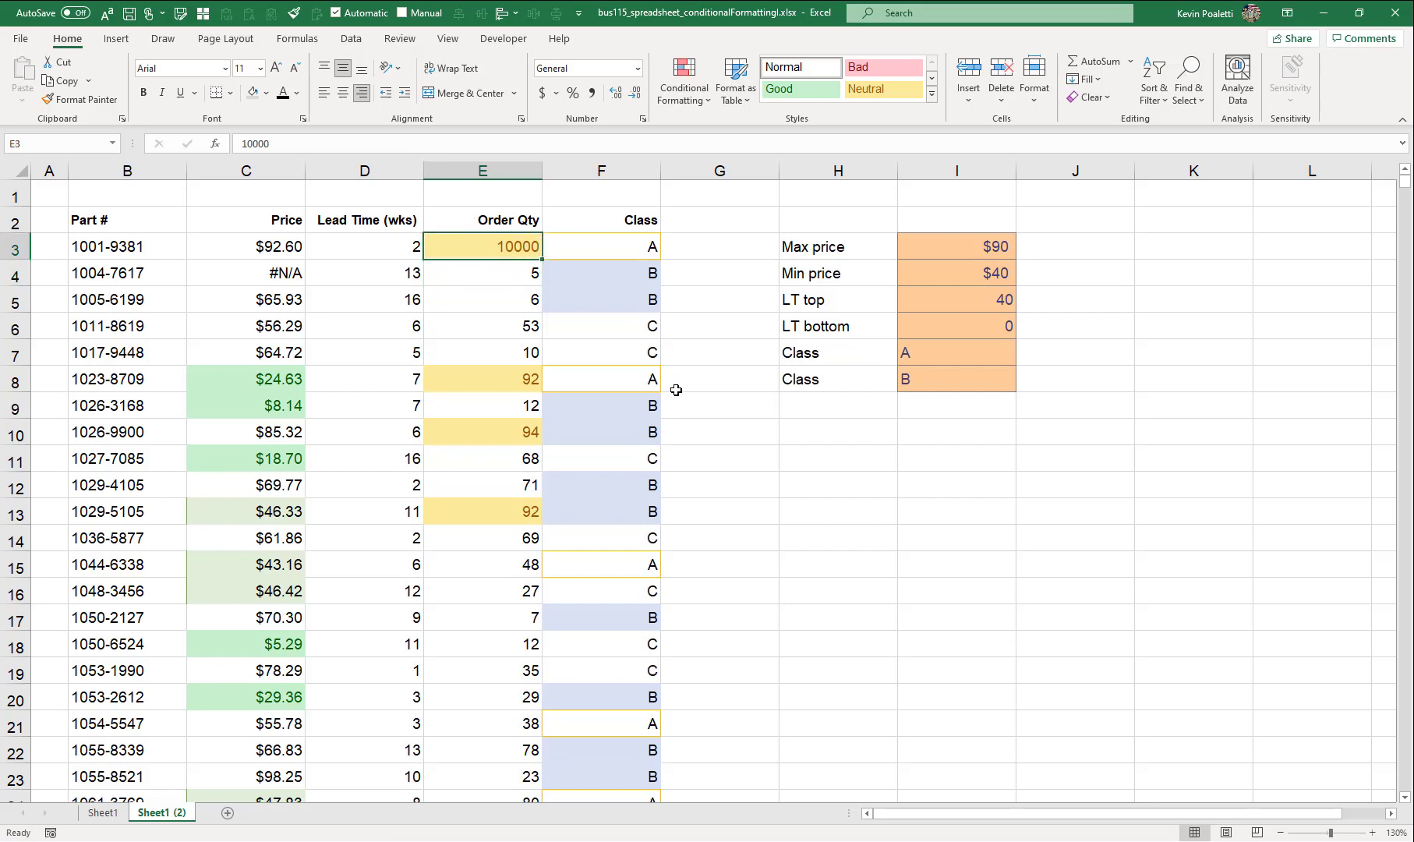
scroll(518, 297, "down", 3)
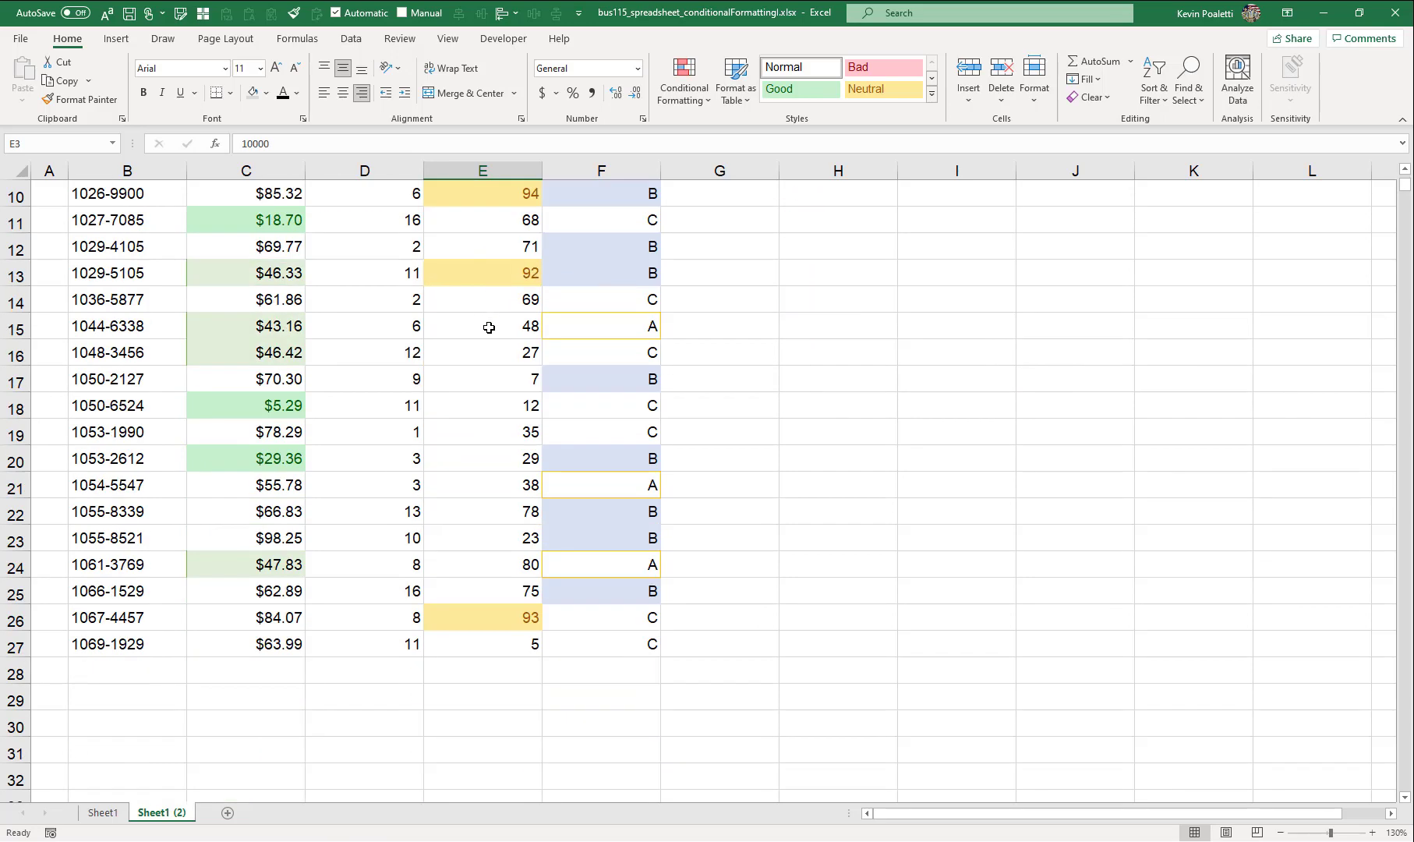
scroll(490, 324, "up", 3)
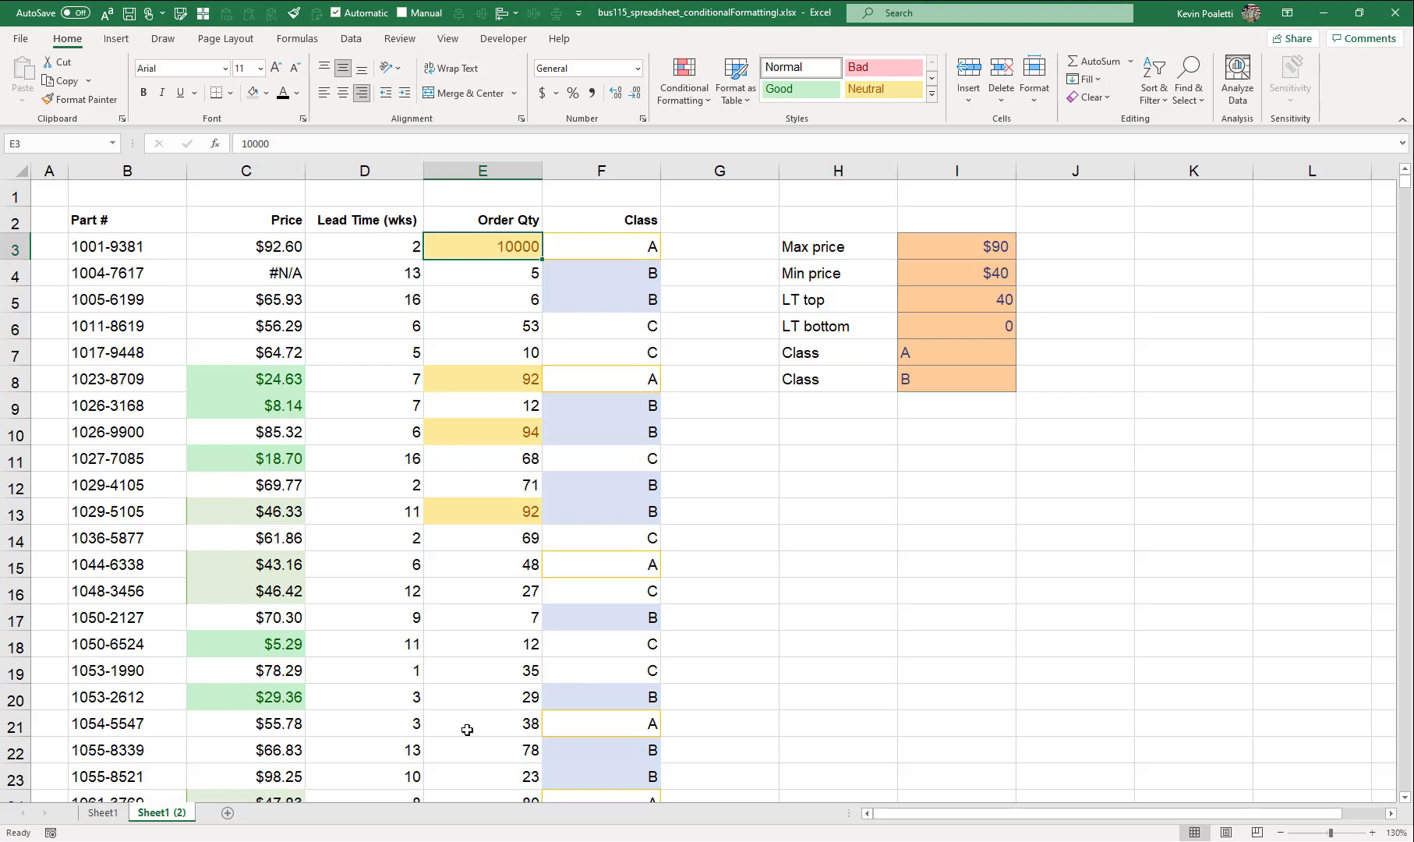
Calculate the average of the order quantities E3:E27 in cell H10 and compare it with the Order Qty highlighting.
left_click(815, 434)
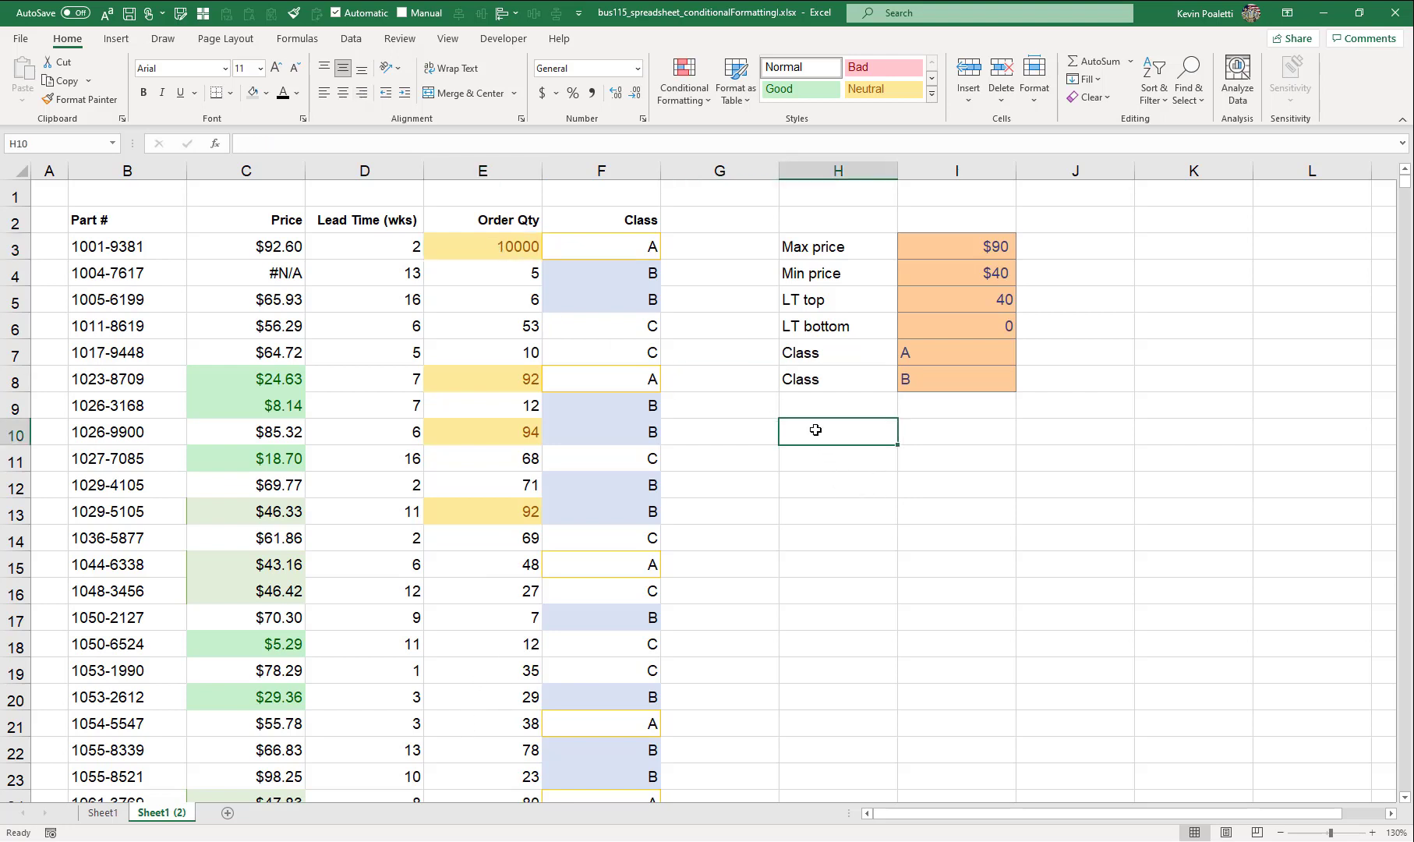
type("=aver")
key("Tab")
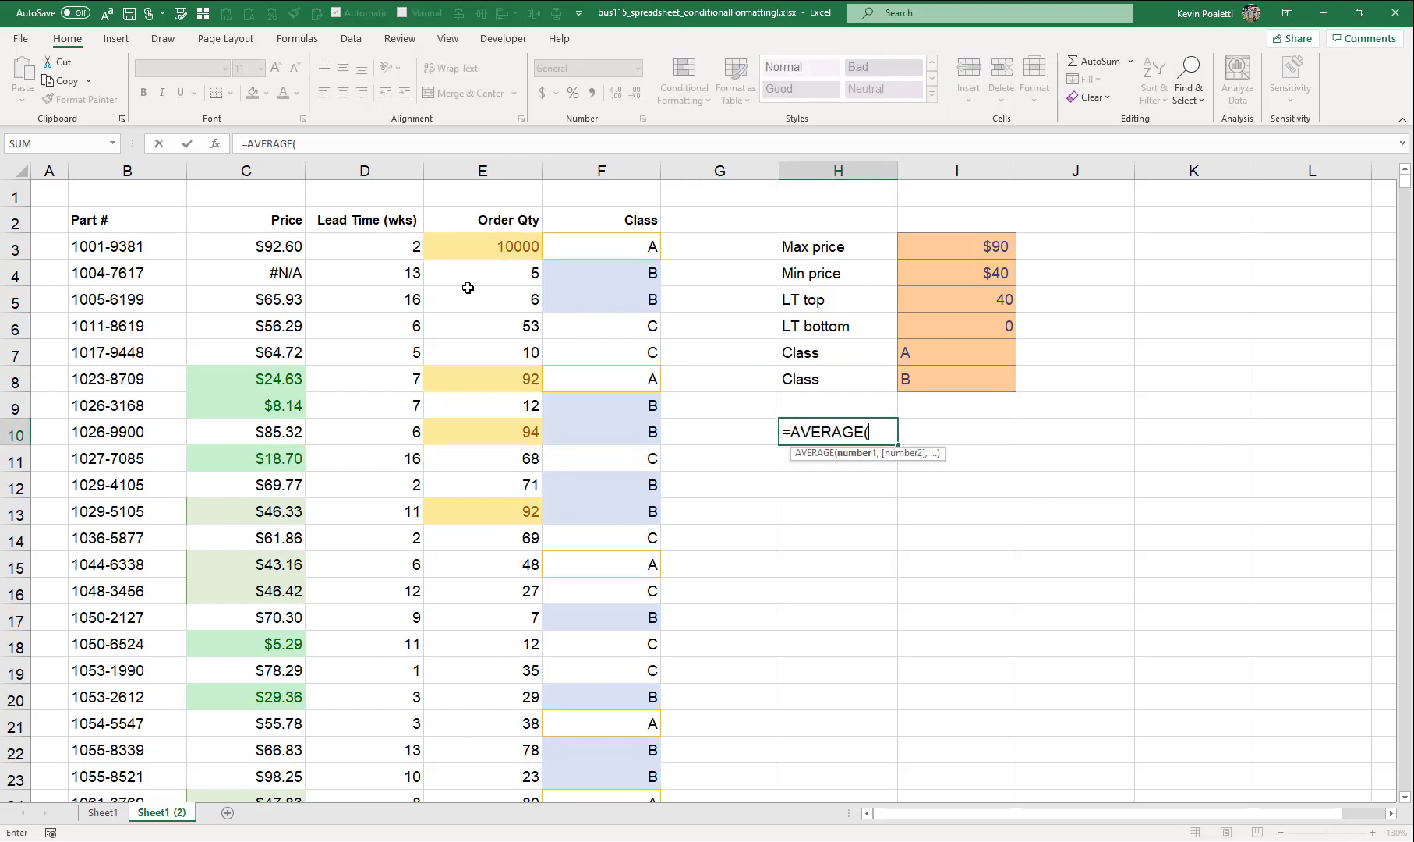
left_click(479, 247)
key("ctrl+shift+Down")
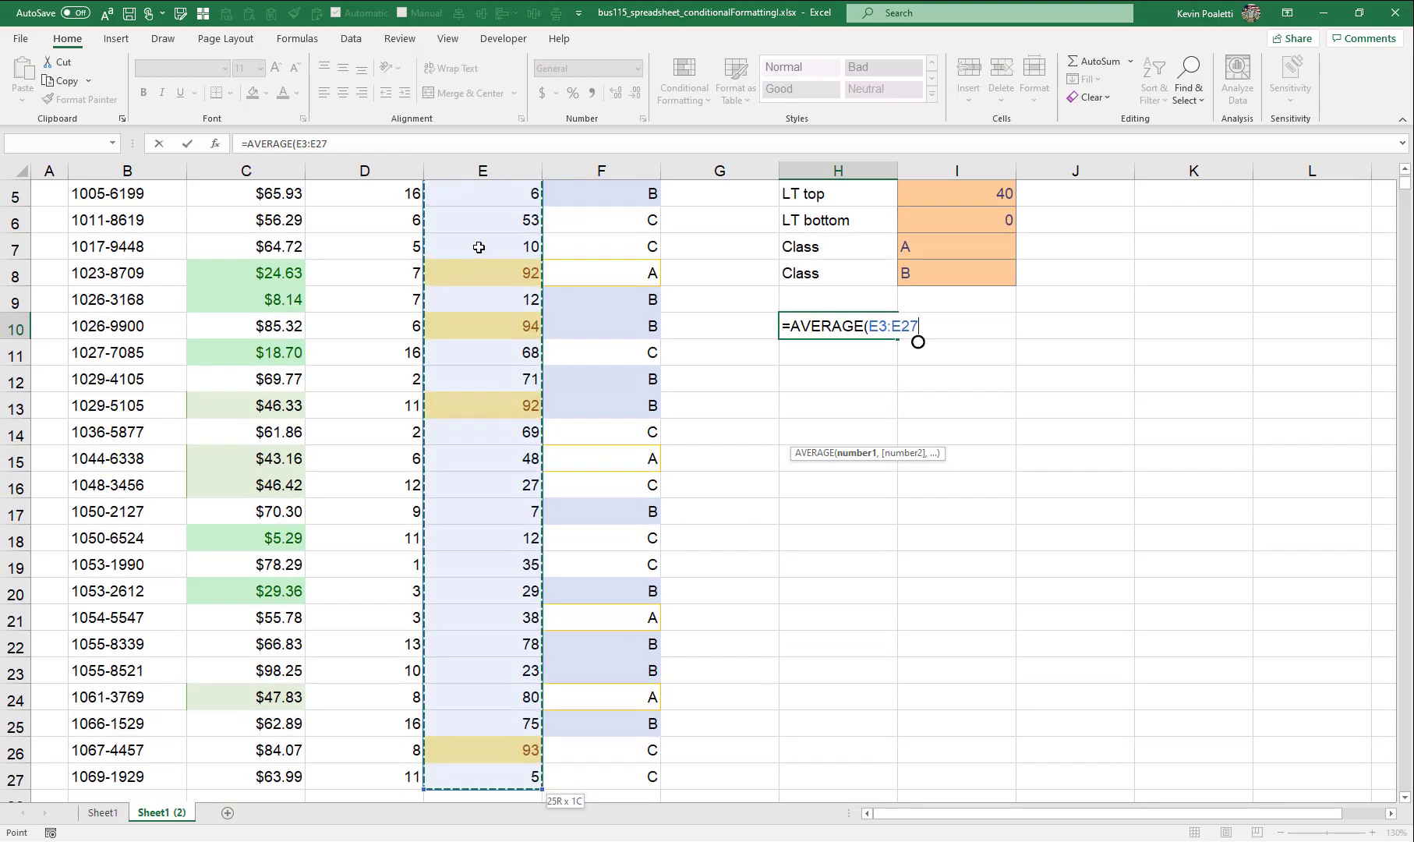
key("Return")
scroll(889, 460, "up", 2)
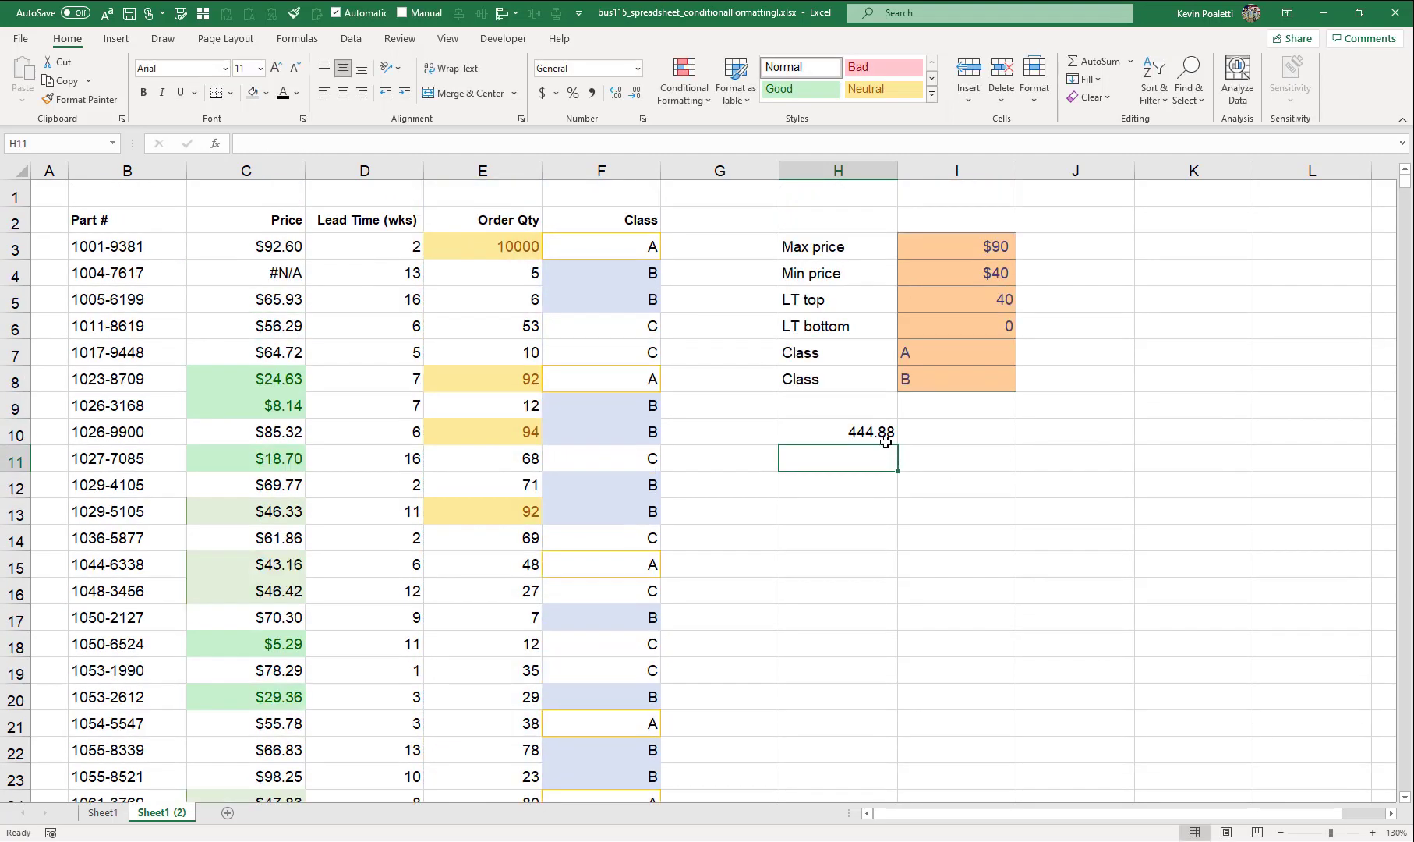
left_click(884, 437)
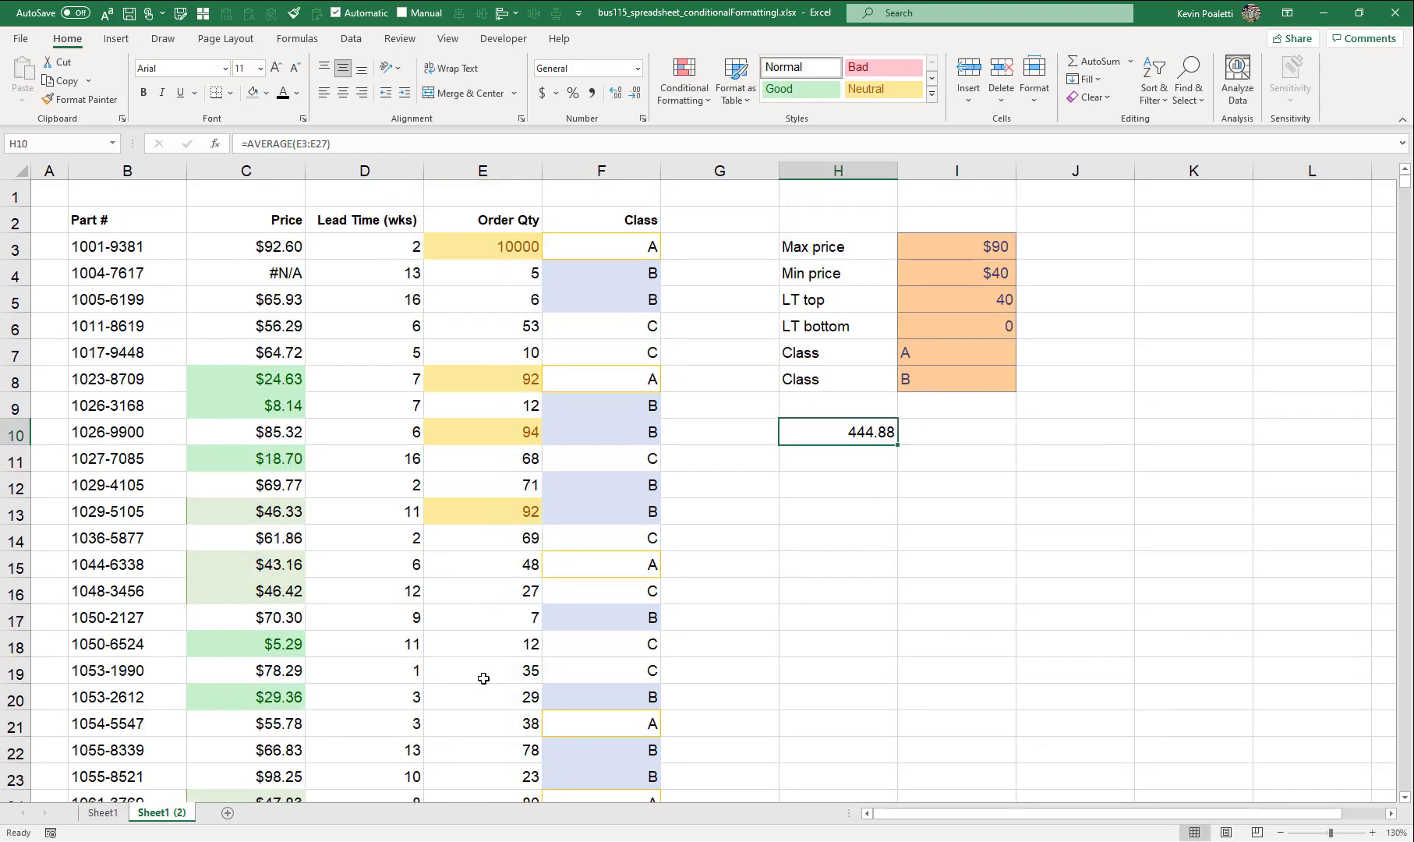
scroll(481, 673, "down", 2)
scroll(507, 702, "up", 2)
Try order quantities of 100 and 1000 in cell E3, checking the Order Qty highlighting.
left_click(530, 246)
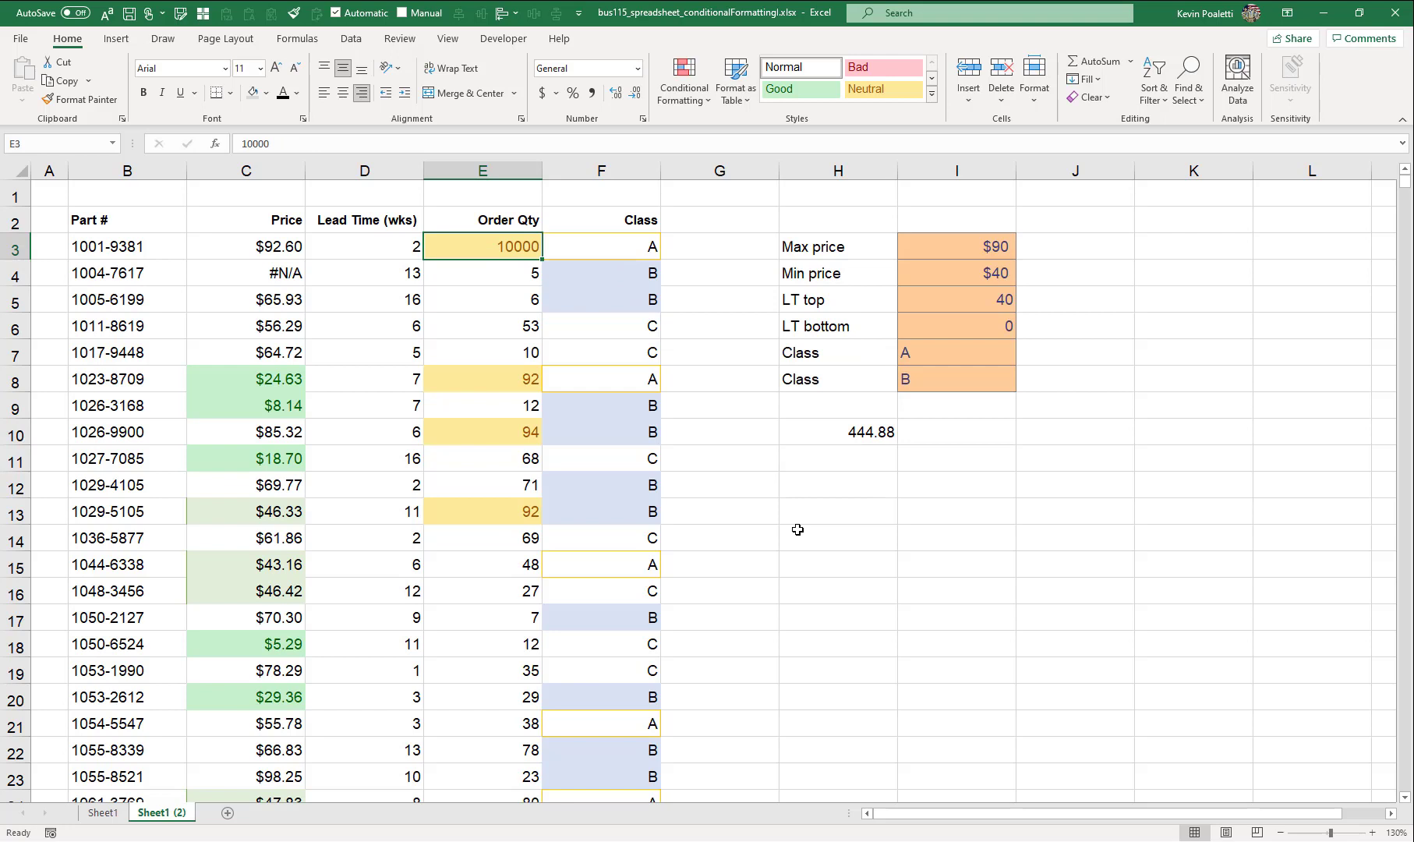
type("100")
key("Return")
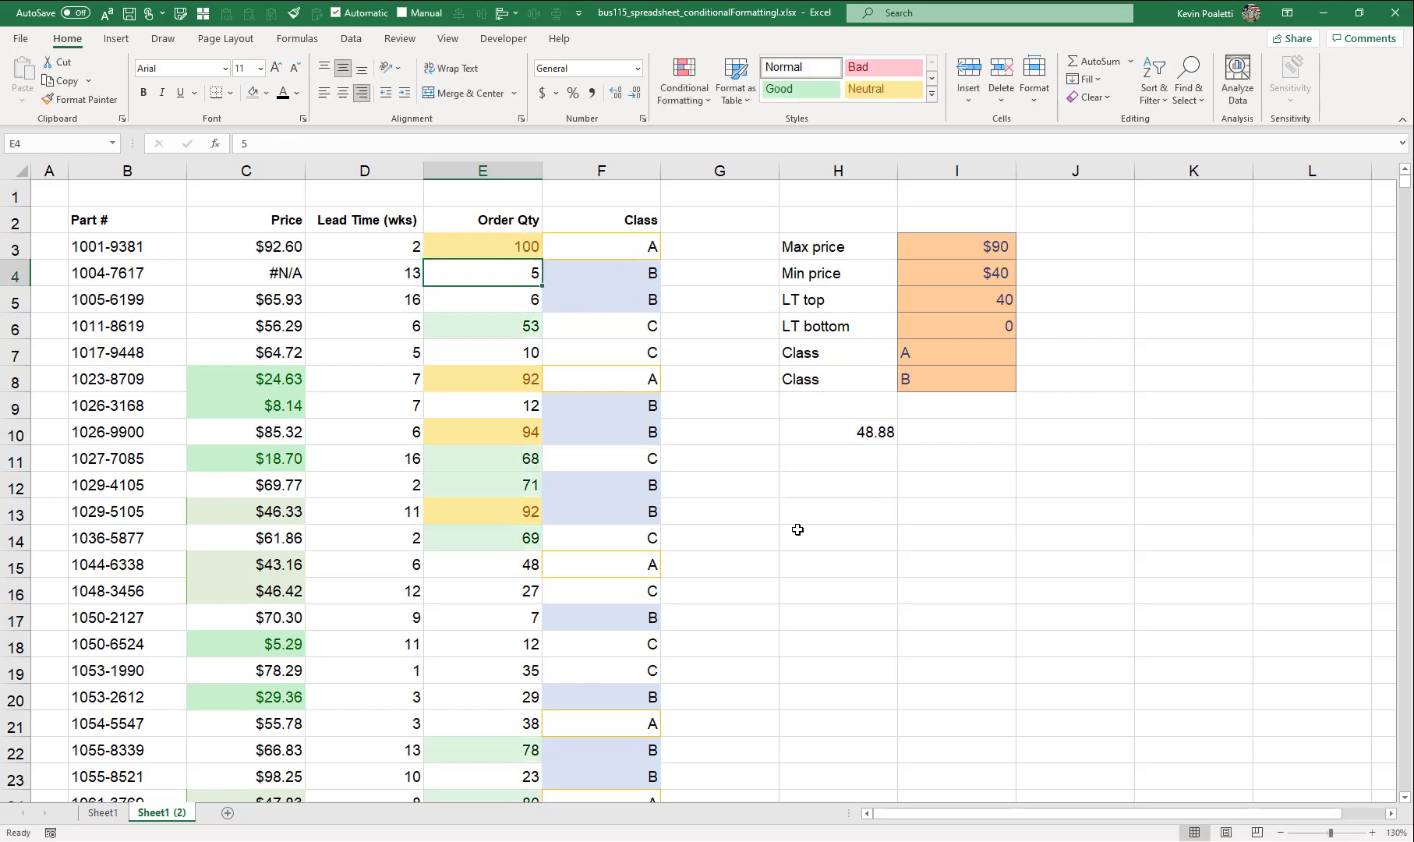
double_click(499, 240)
type("0")
key("Return")
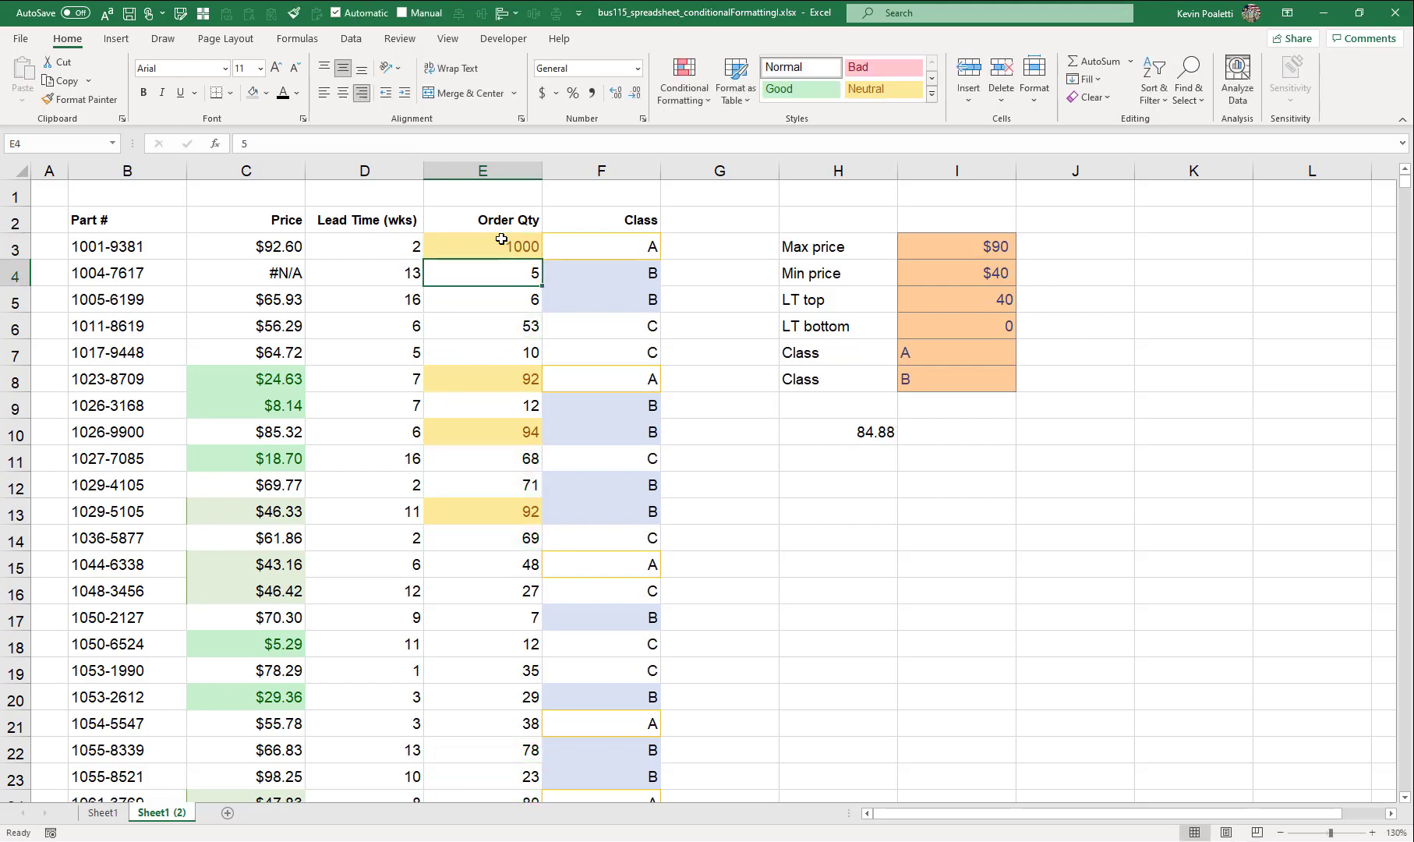
scroll(504, 398, "down", 4)
scroll(503, 398, "up", 4)
Set the order quantity in cell E3 to 750 and check the column's highlighting against the average in H10.
left_click(508, 244)
type("750")
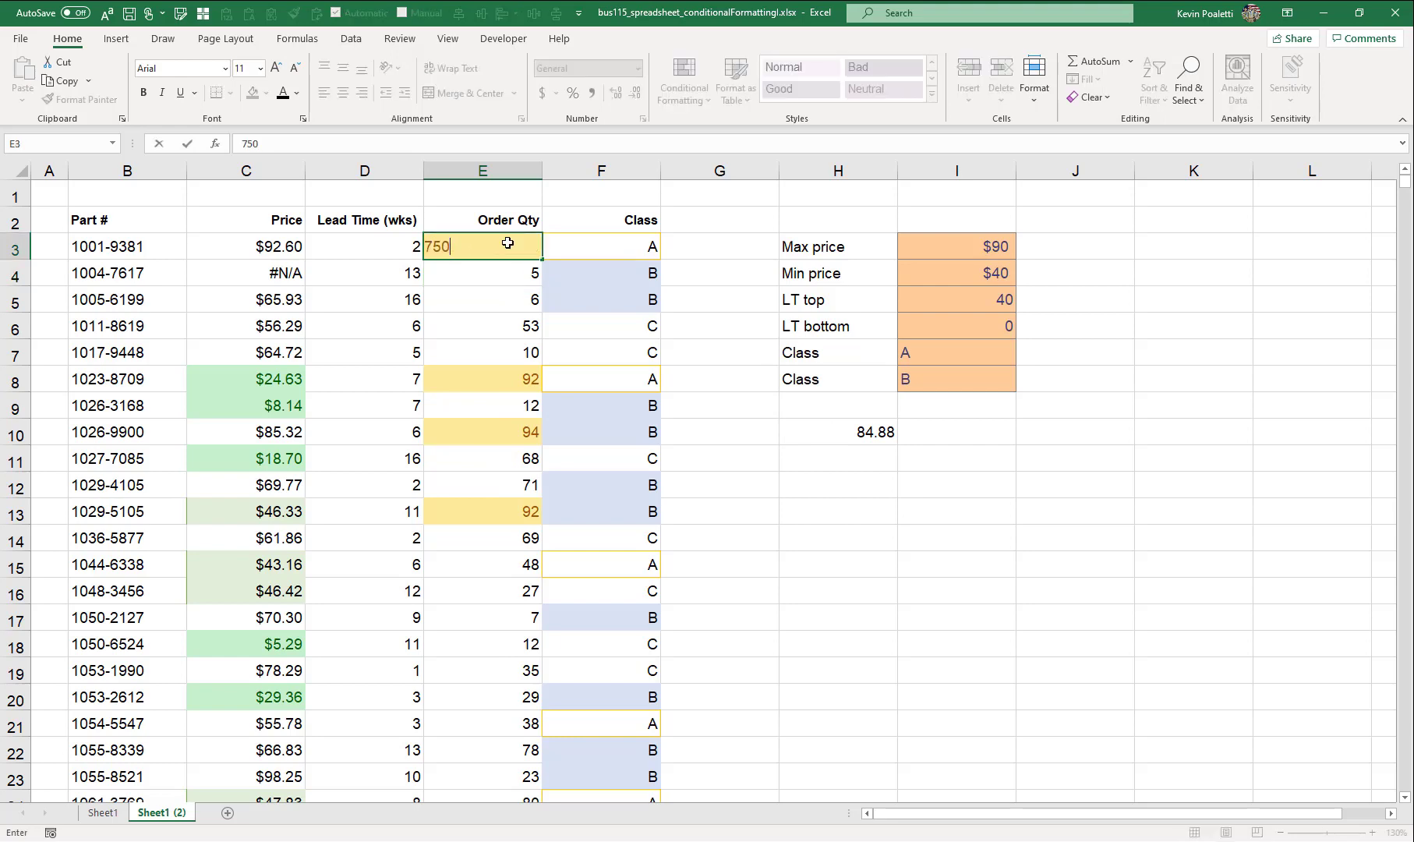
key("Return")
scroll(545, 359, "down", 3)
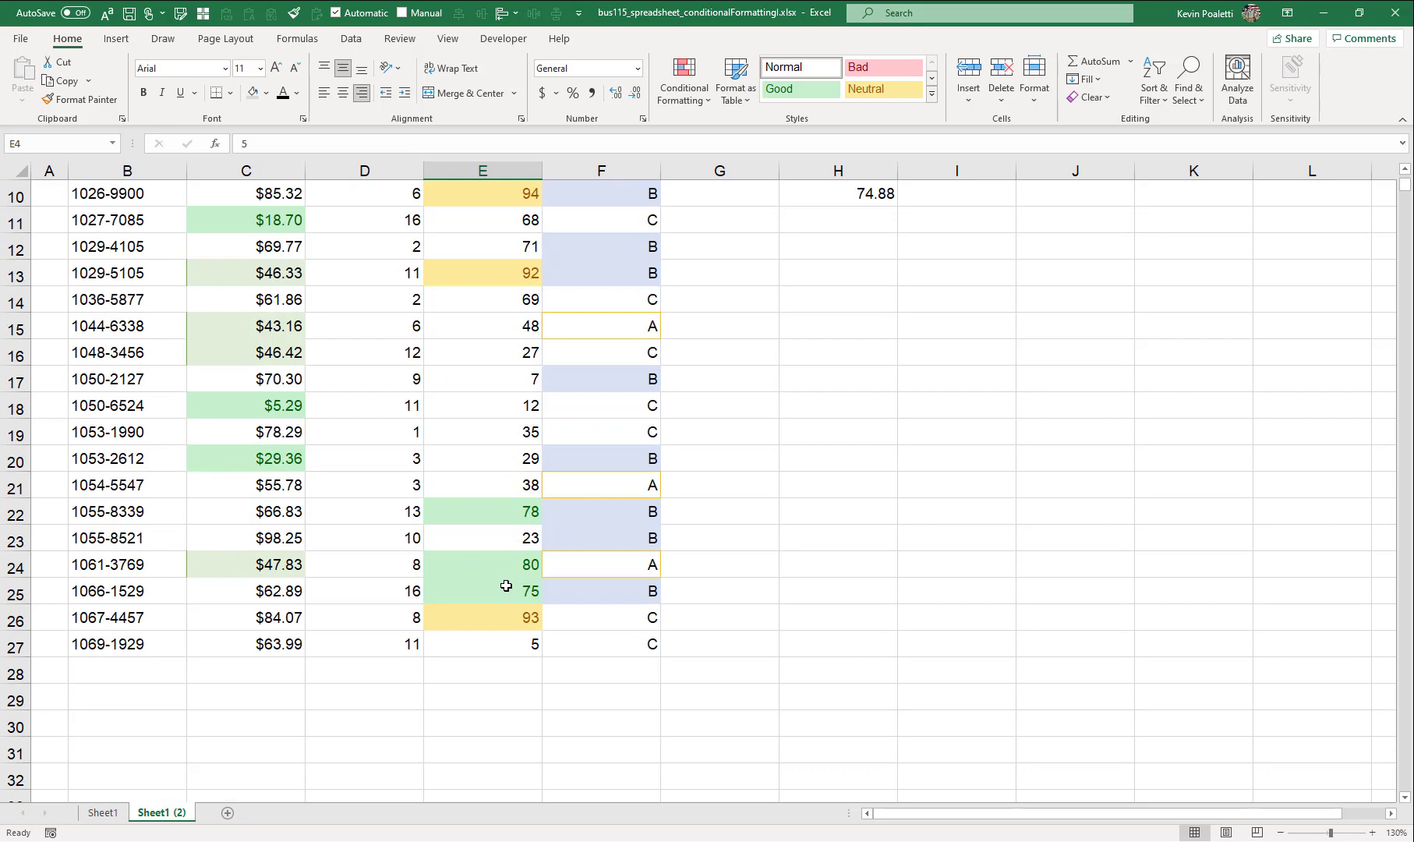
scroll(506, 587, "up", 3)
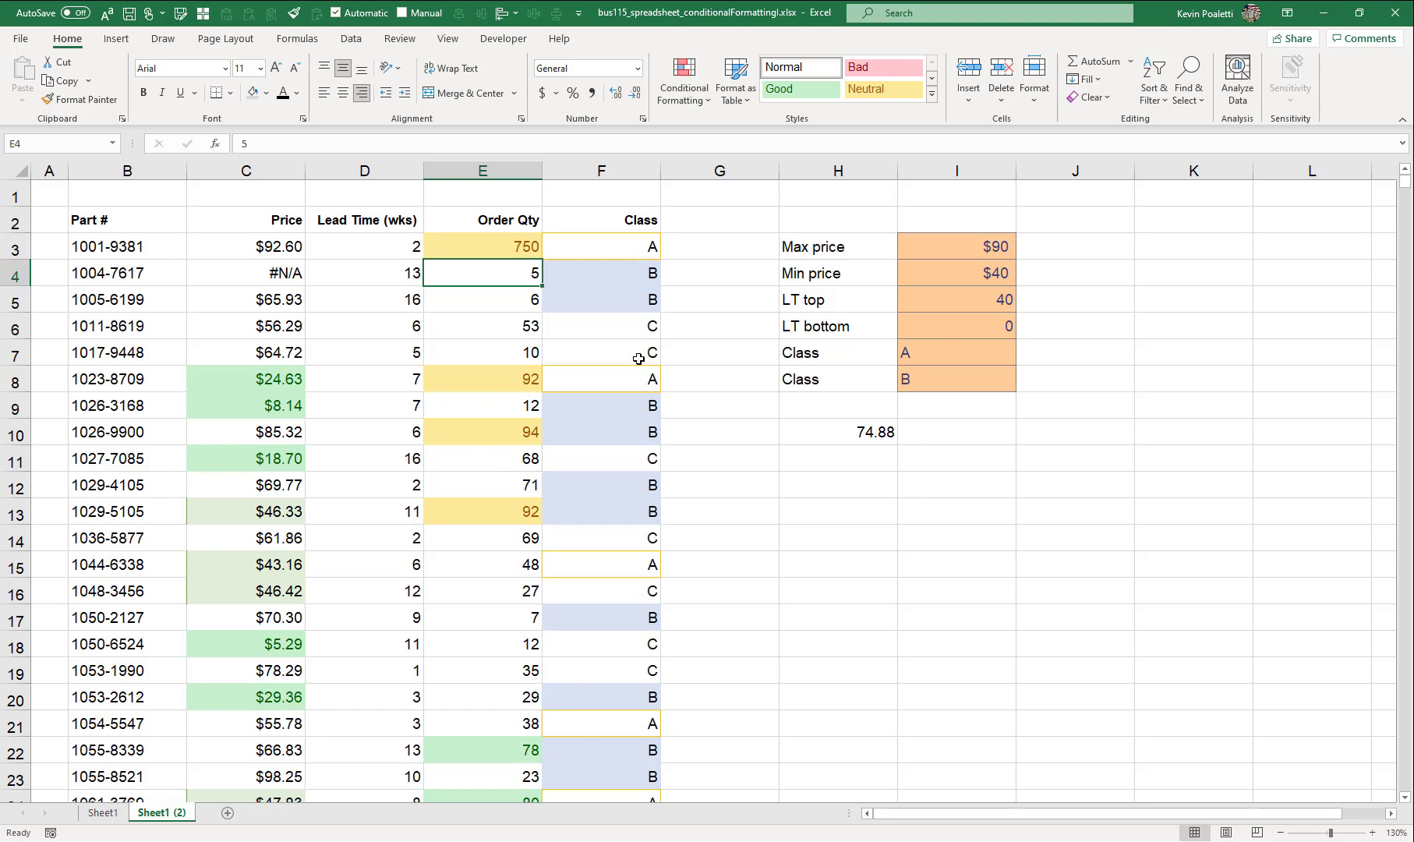
left_click(874, 433)
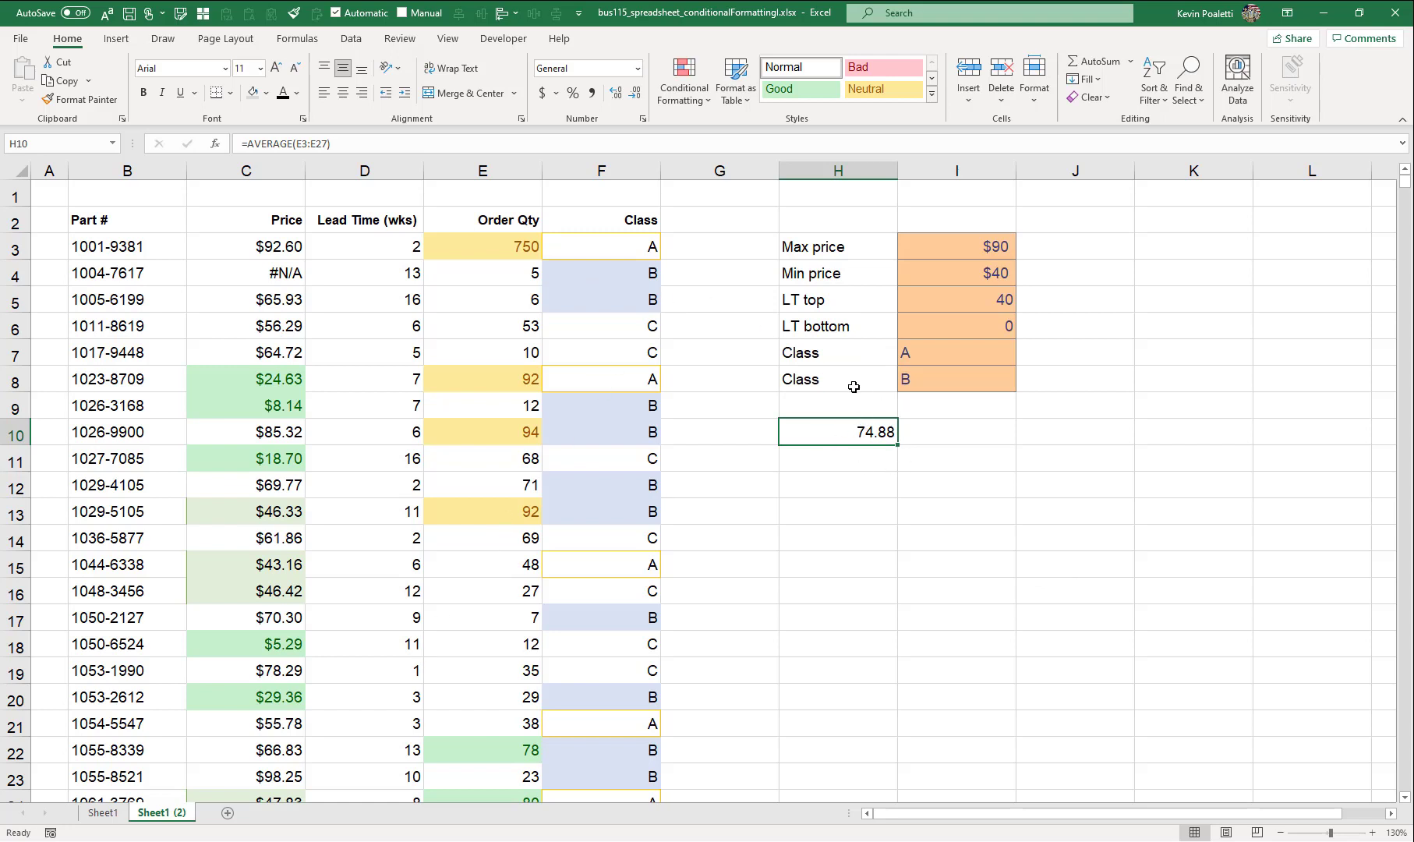
Review each rule type offered for a new formatting rule, including the above-or-below-average options, without creating a rule.
left_click(684, 87)
mouse_move(725, 168)
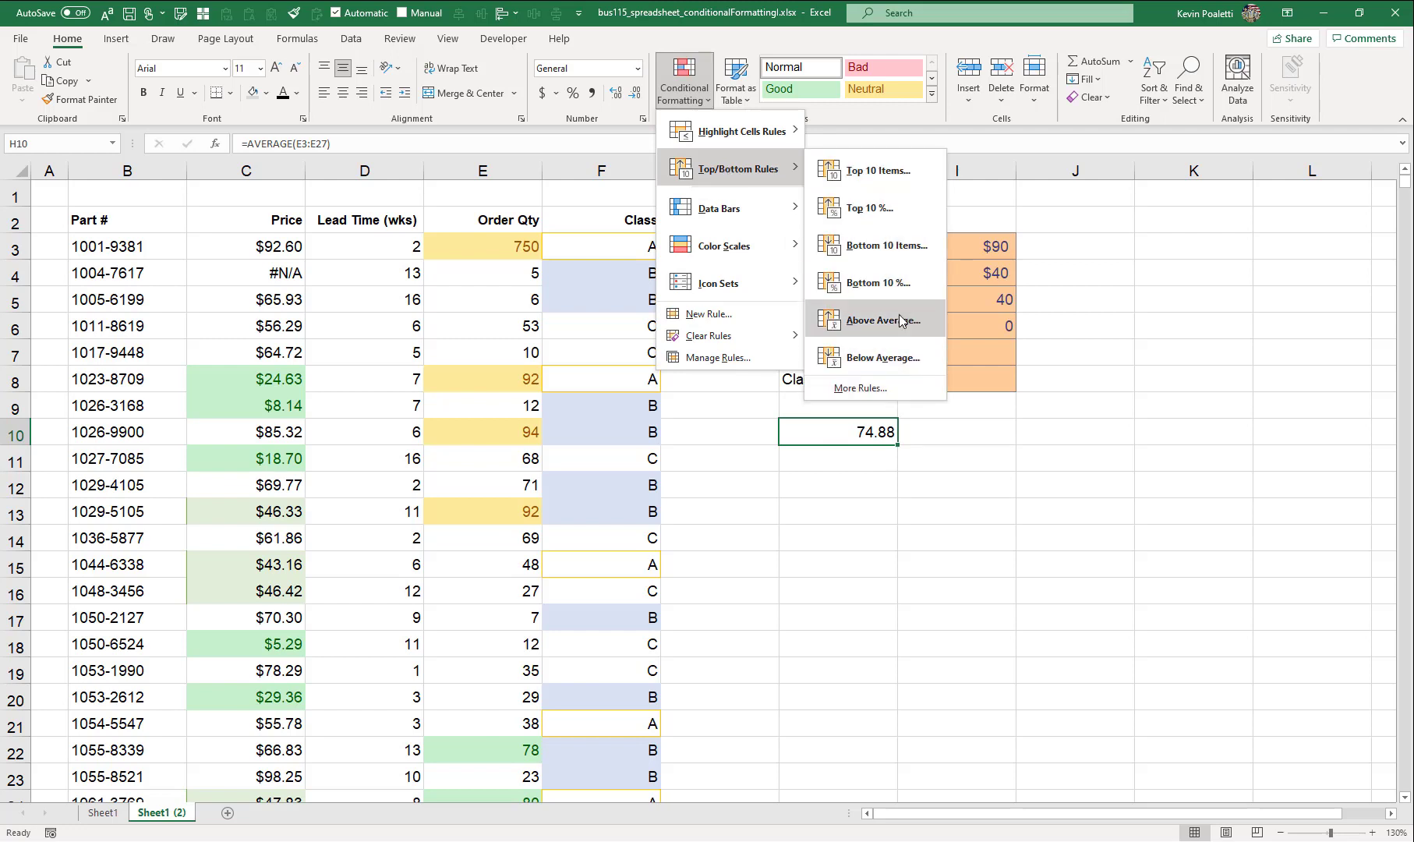
left_click(898, 389)
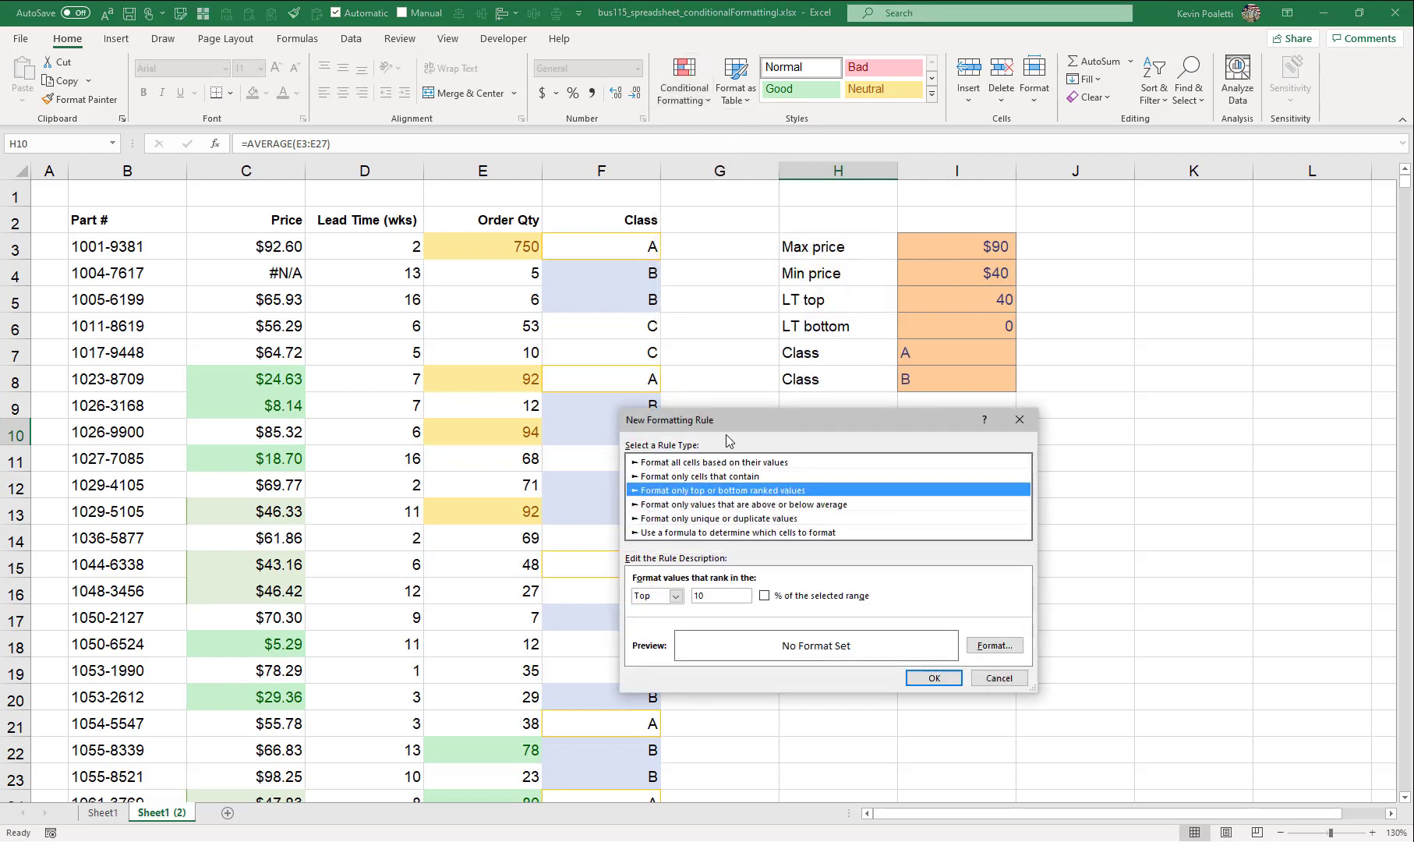
left_click_drag(728, 421, 517, 229)
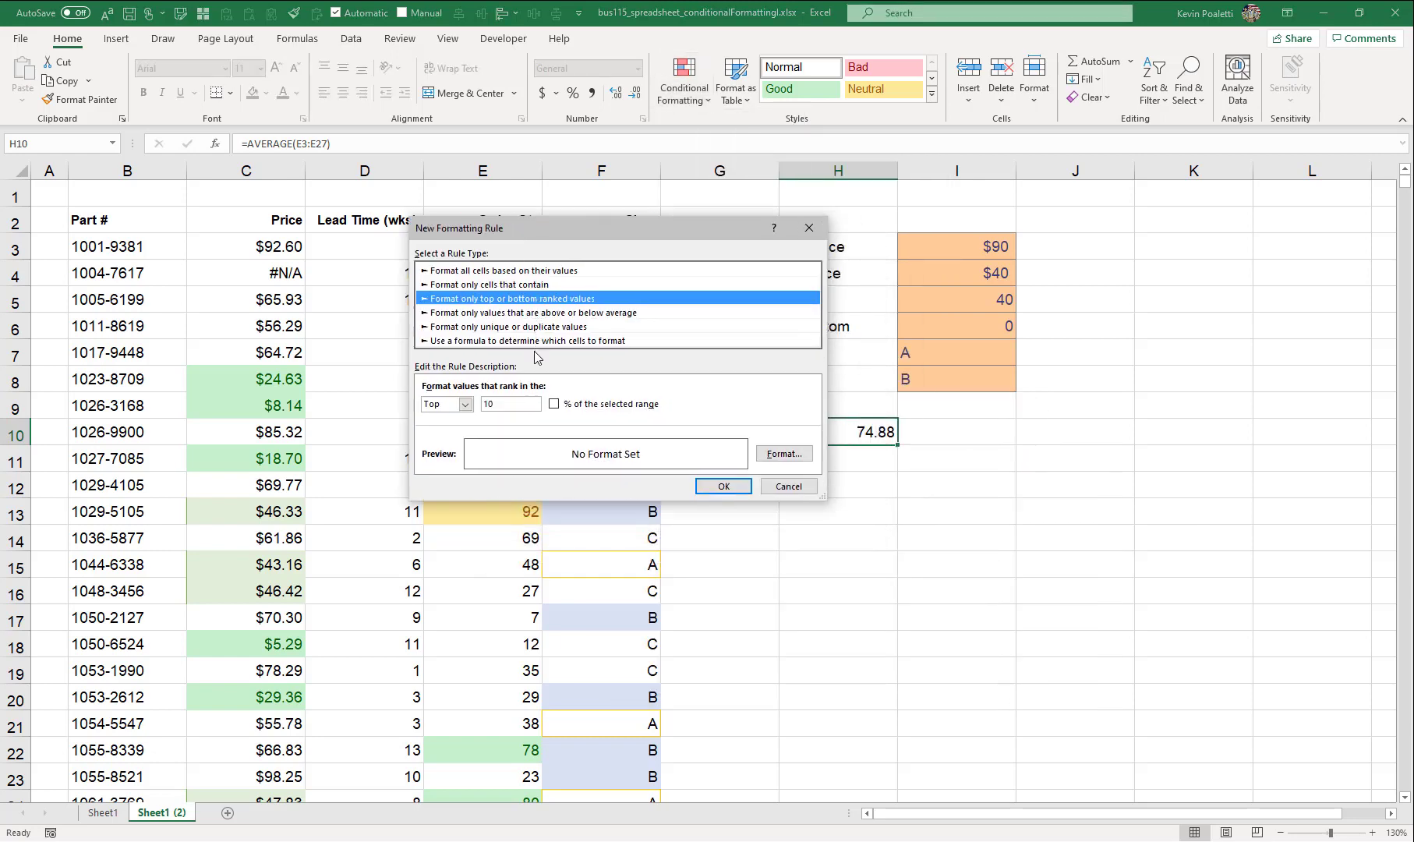
left_click(537, 271)
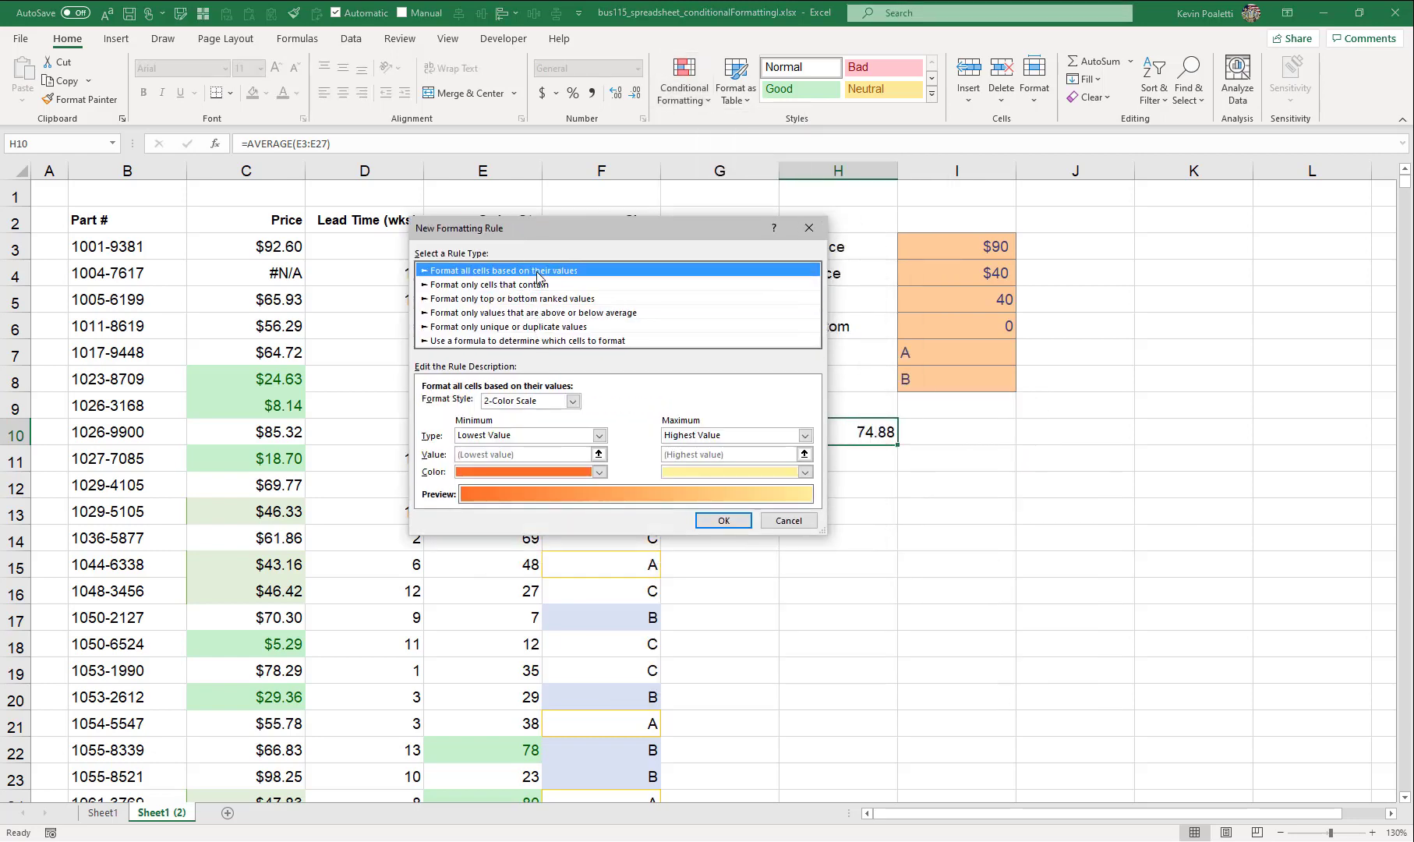
left_click(543, 286)
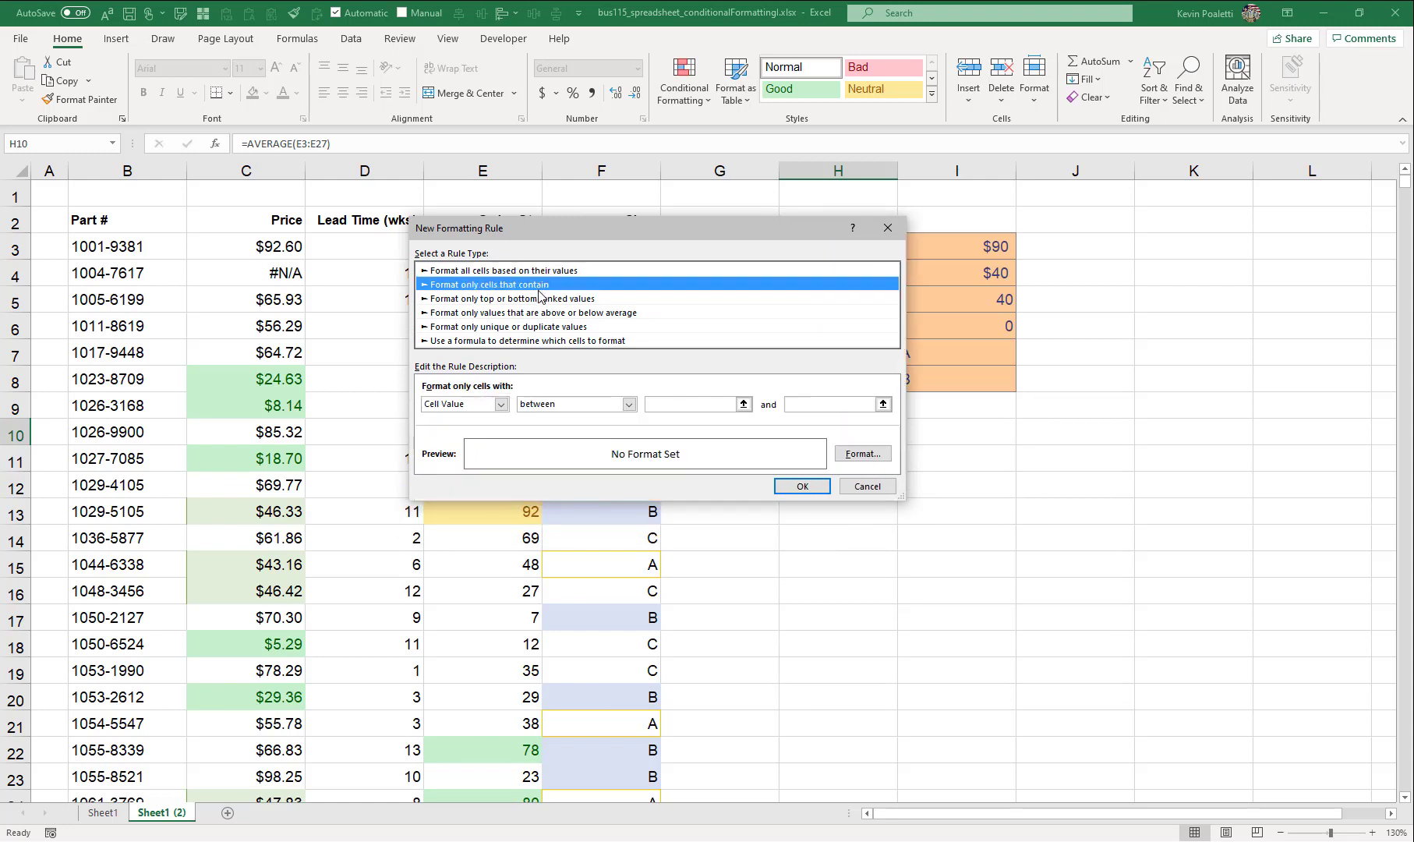
left_click(540, 299)
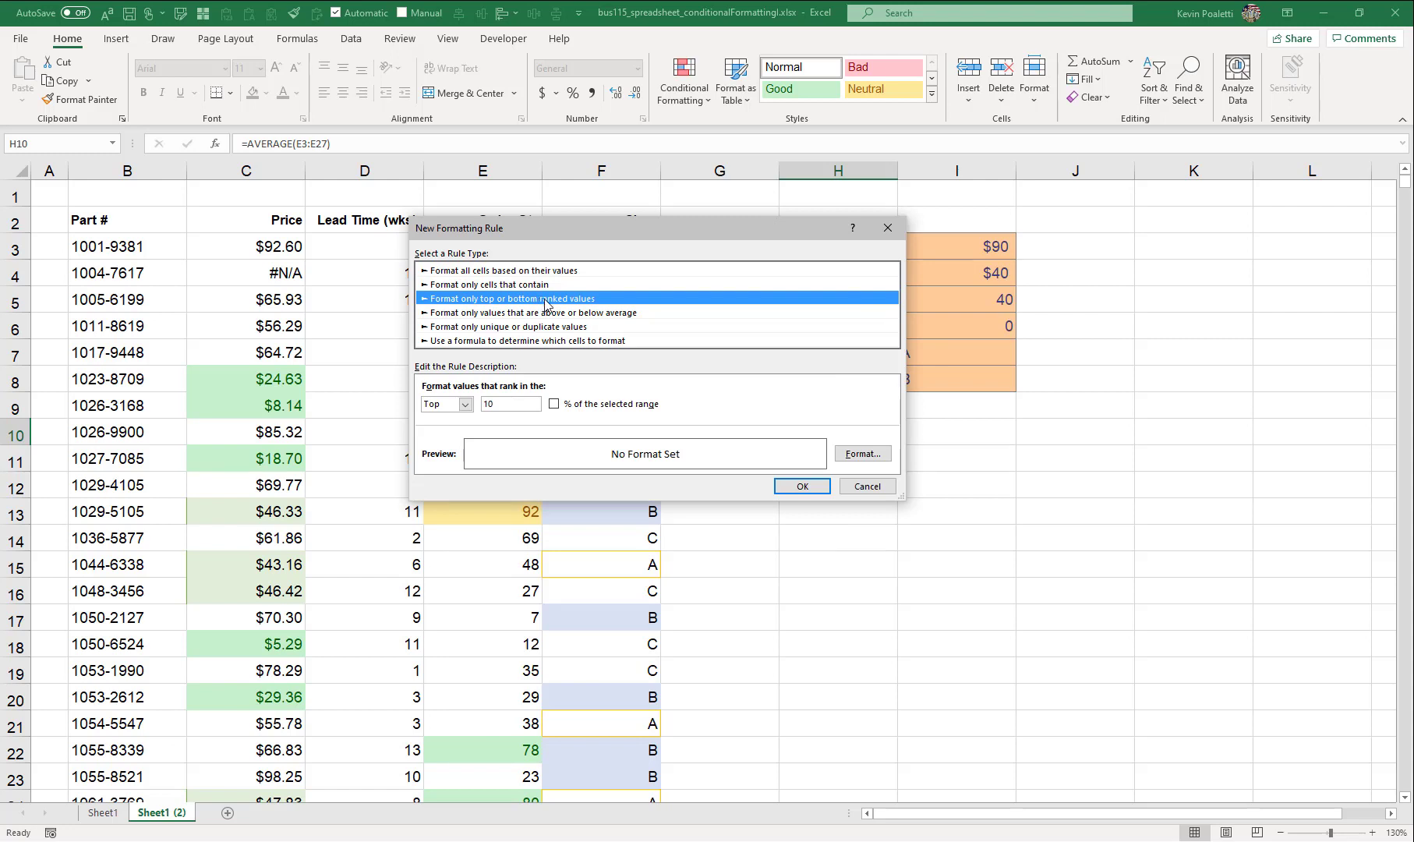
left_click(526, 314)
left_click(498, 404)
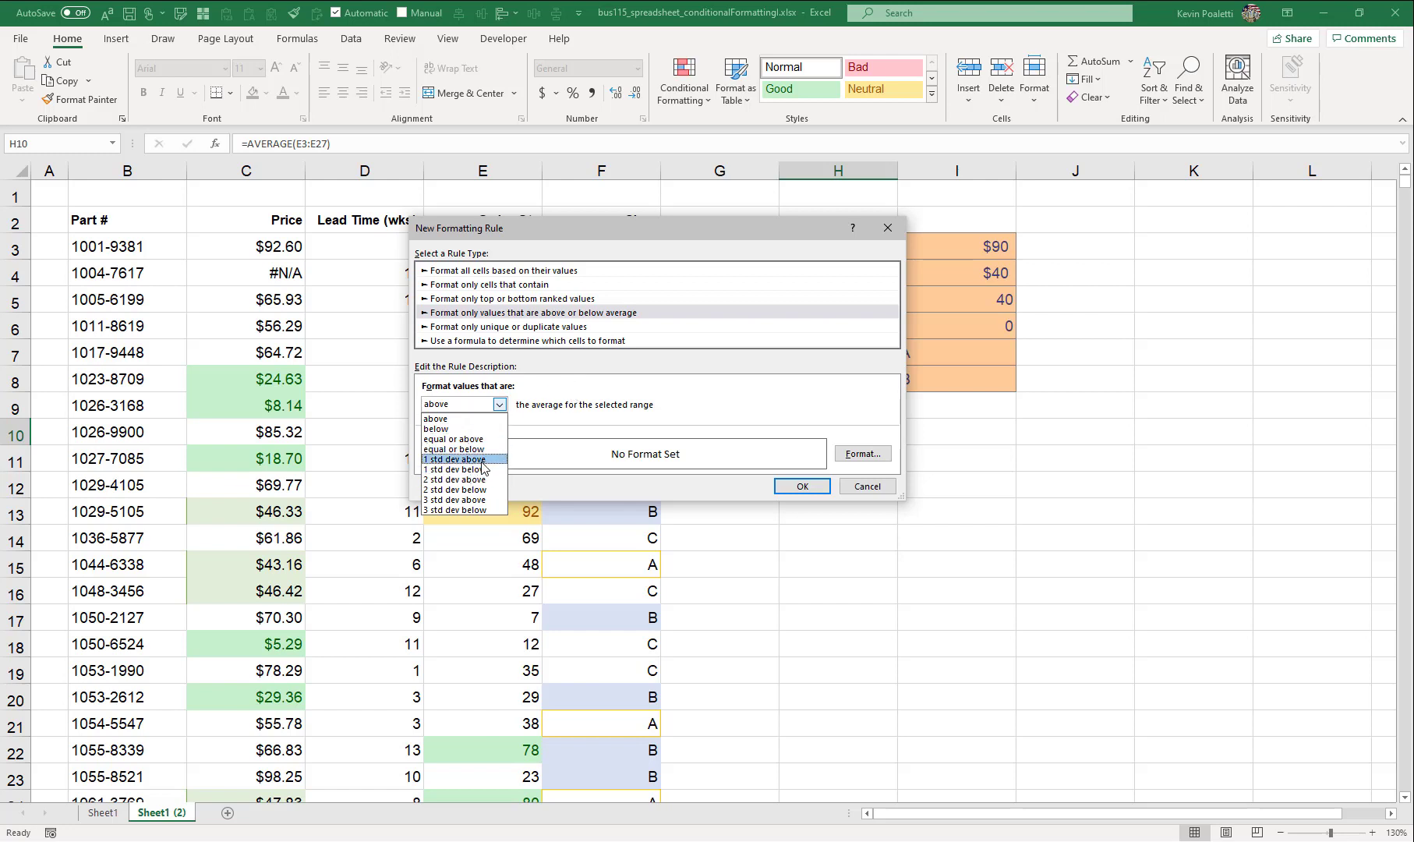
left_click(602, 386)
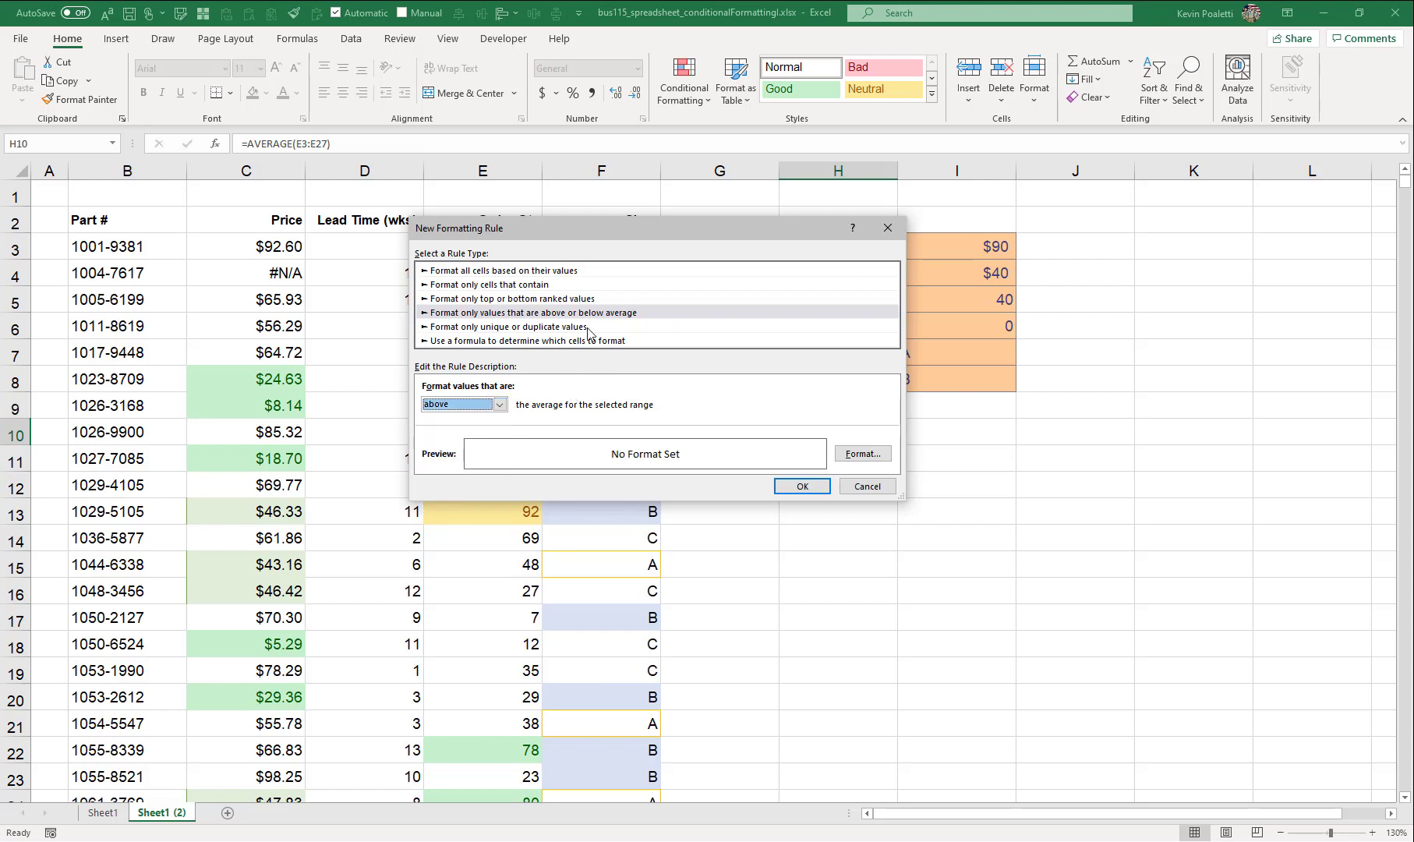
left_click(592, 327)
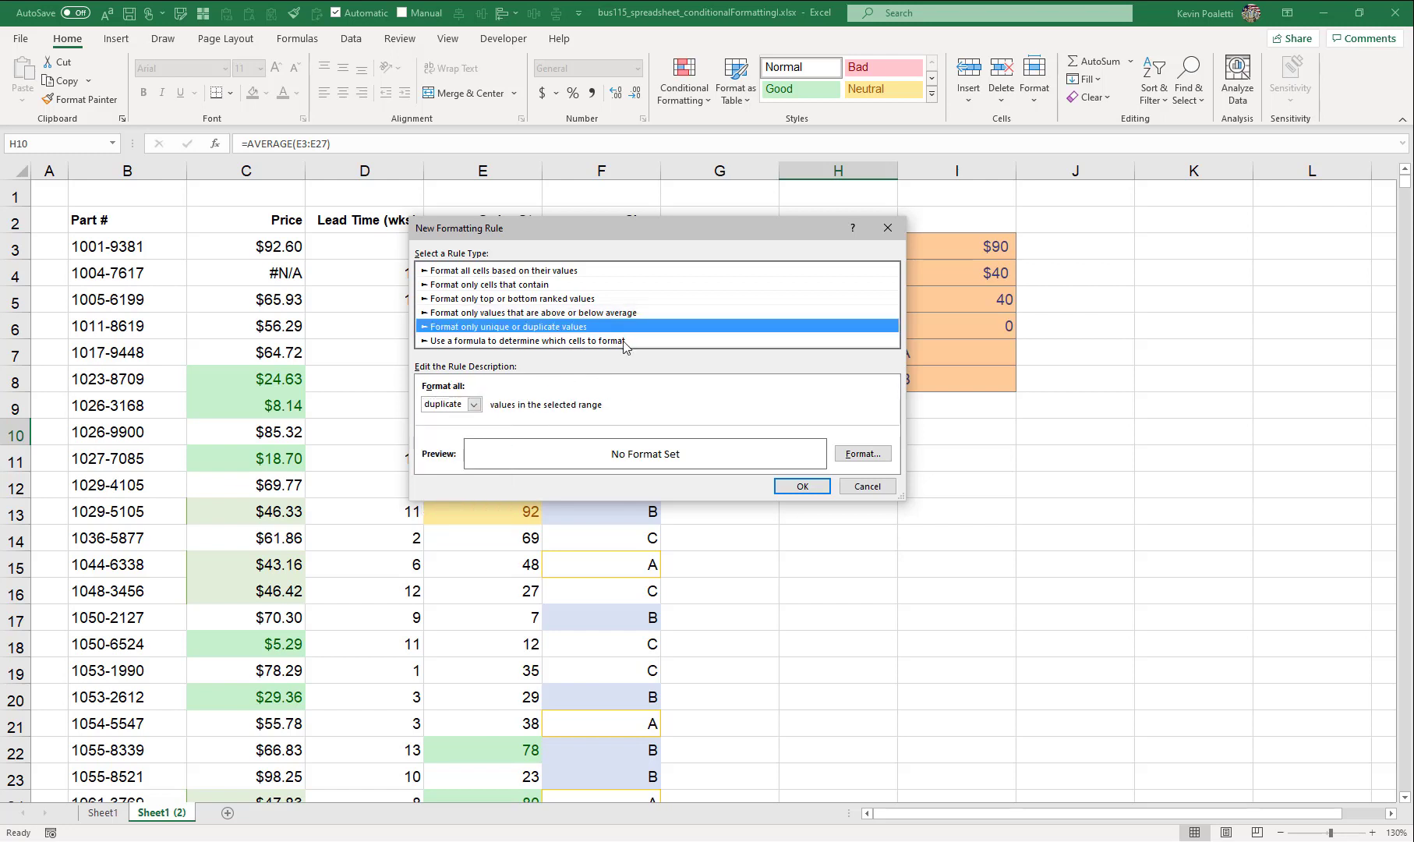
left_click(536, 340)
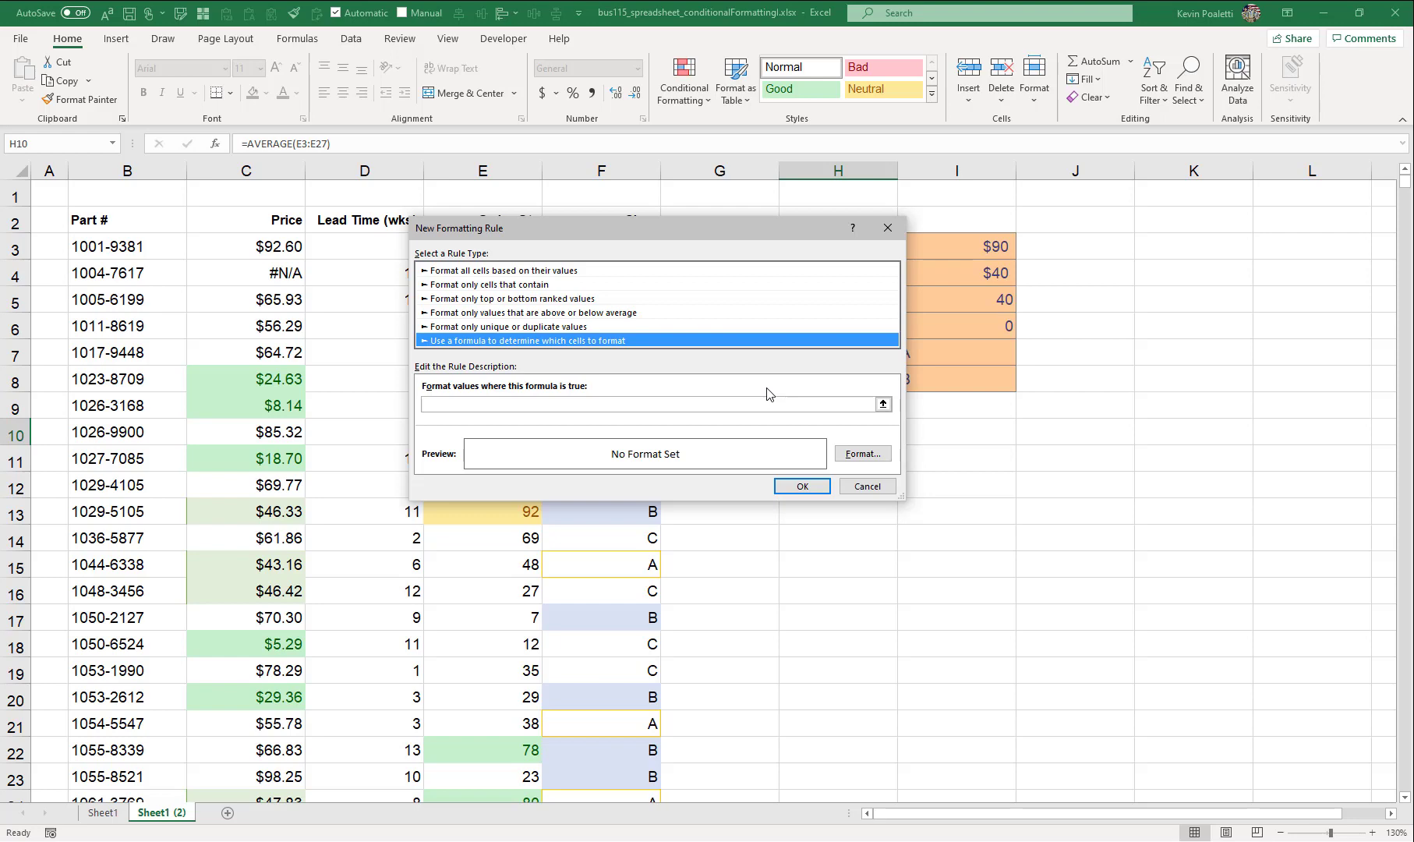
left_click(882, 488)
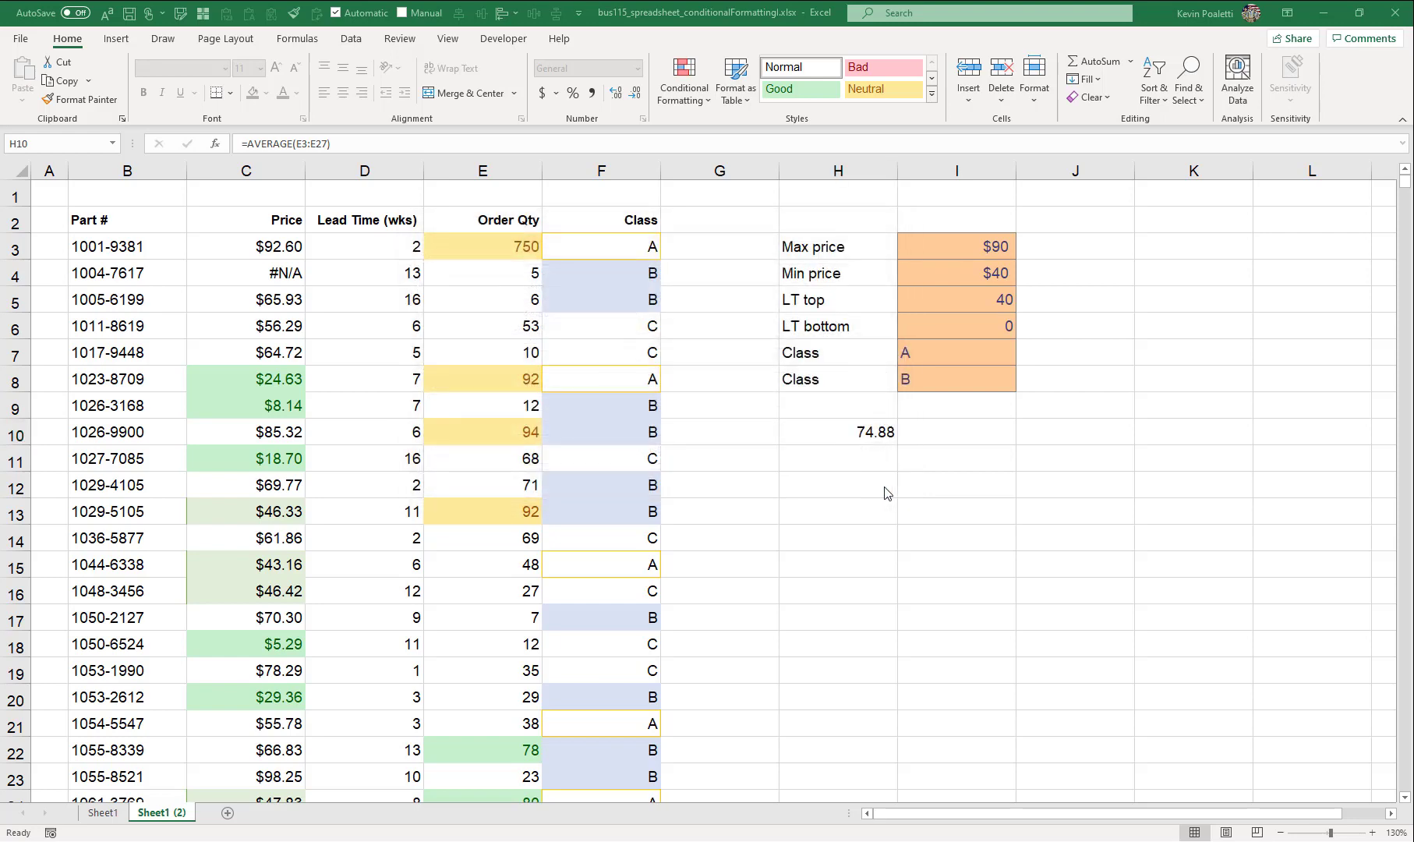
left_click(680, 100)
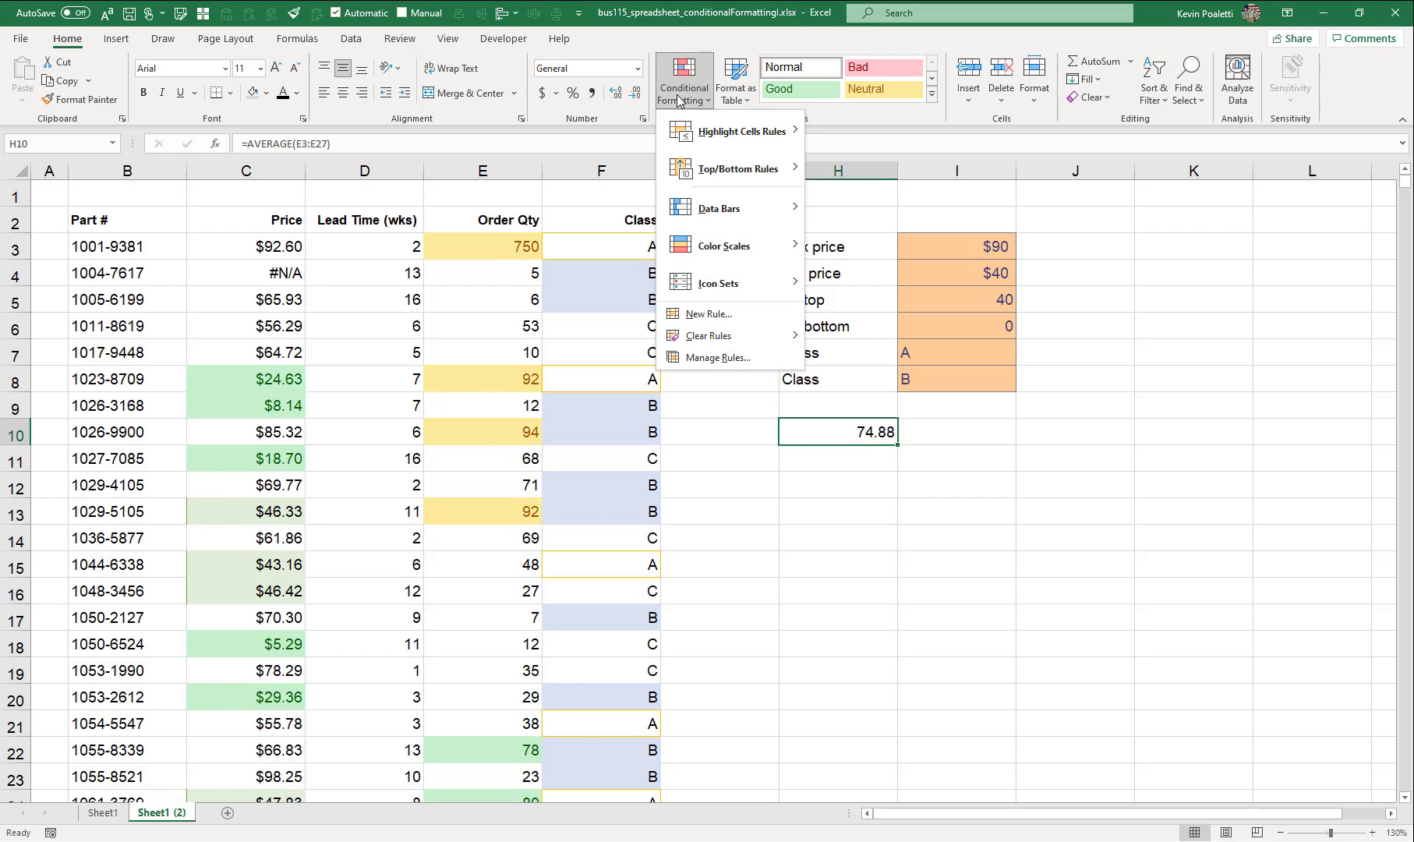
mouse_move(734, 171)
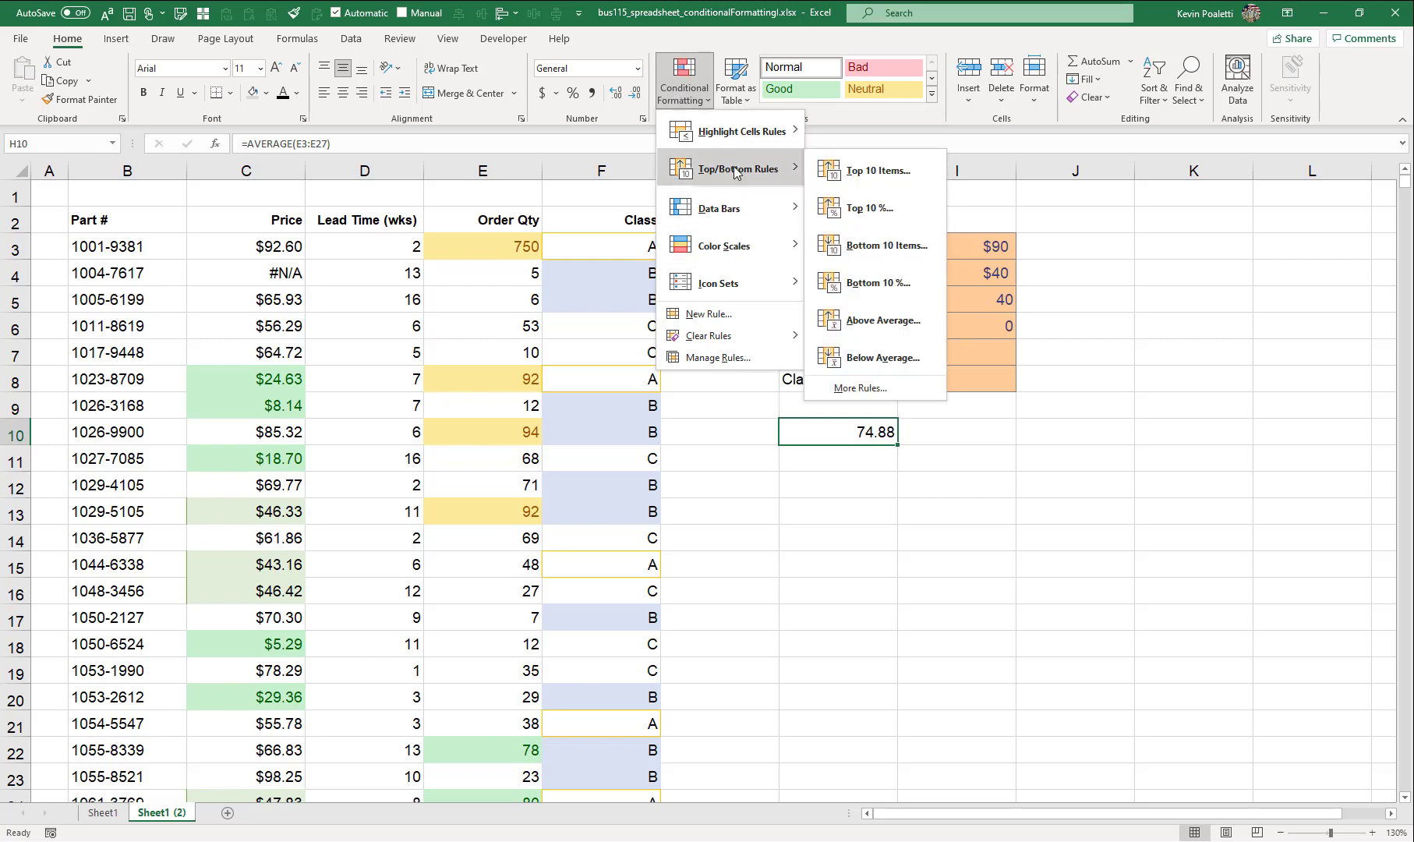
mouse_move(745, 132)
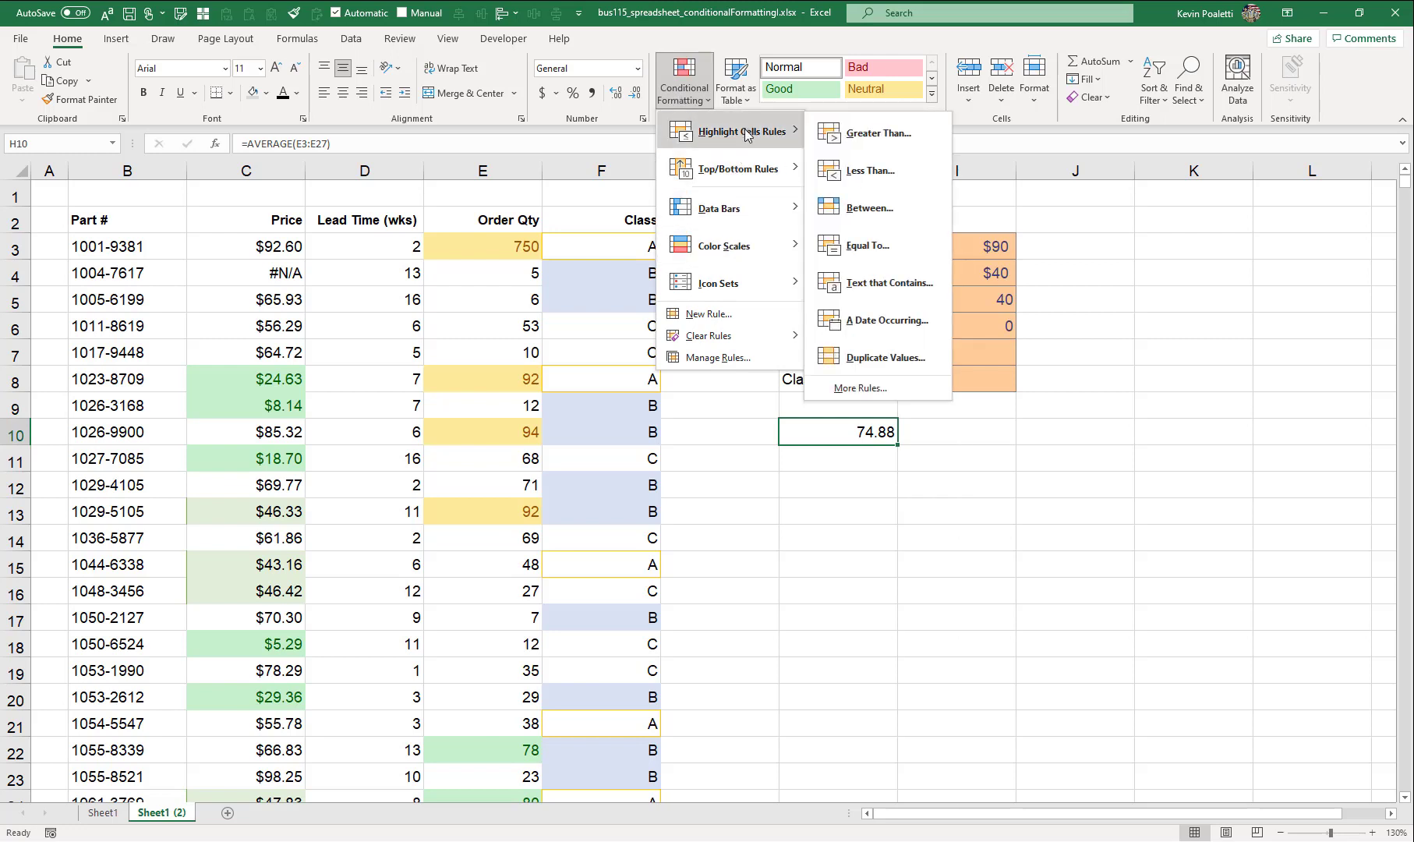
mouse_move(745, 212)
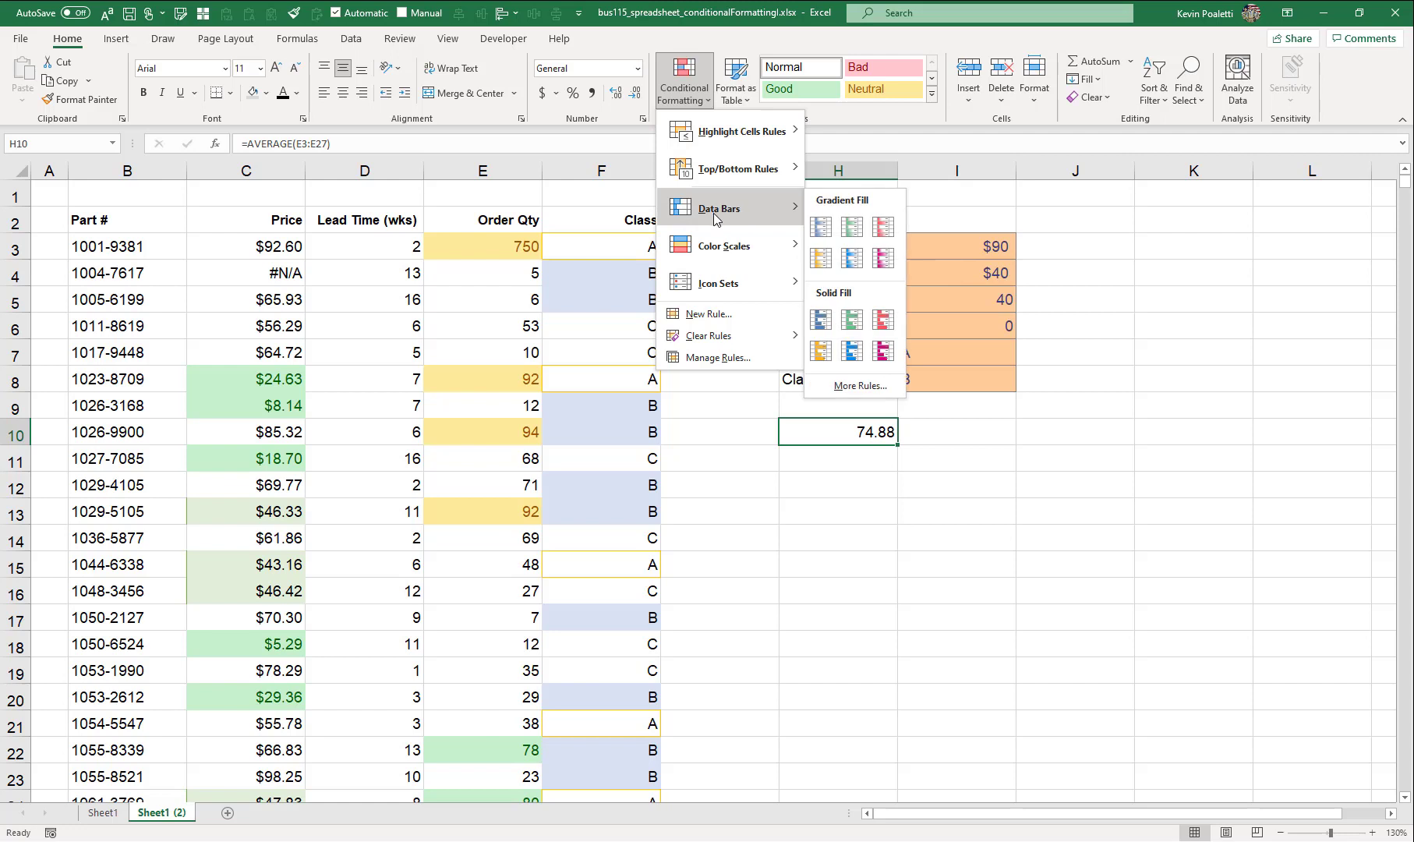
left_click(382, 258)
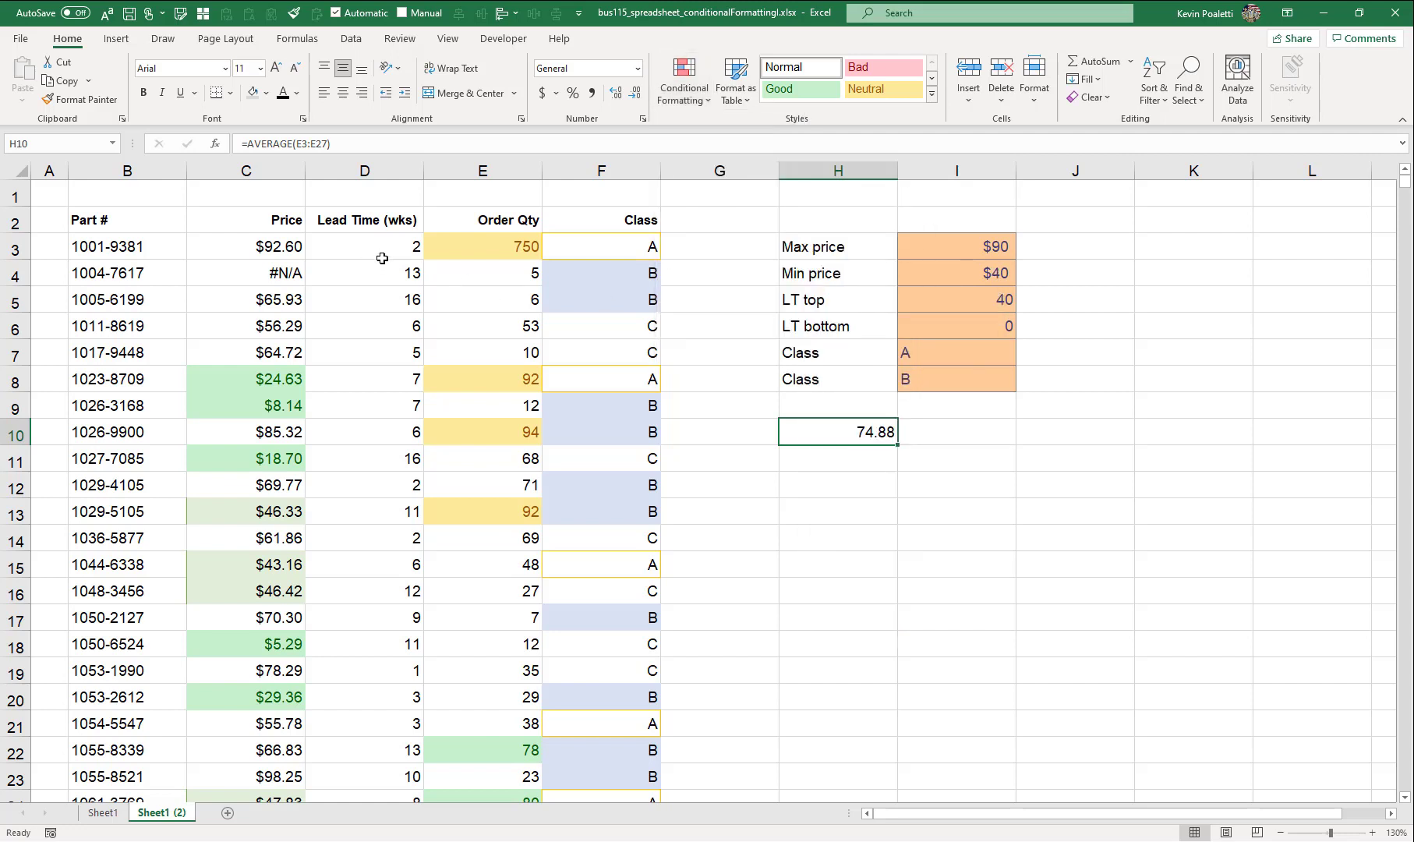
Apply blue solid-fill data bars to the lead times in D3:D27 and compare the bars down the column.
left_click(382, 258)
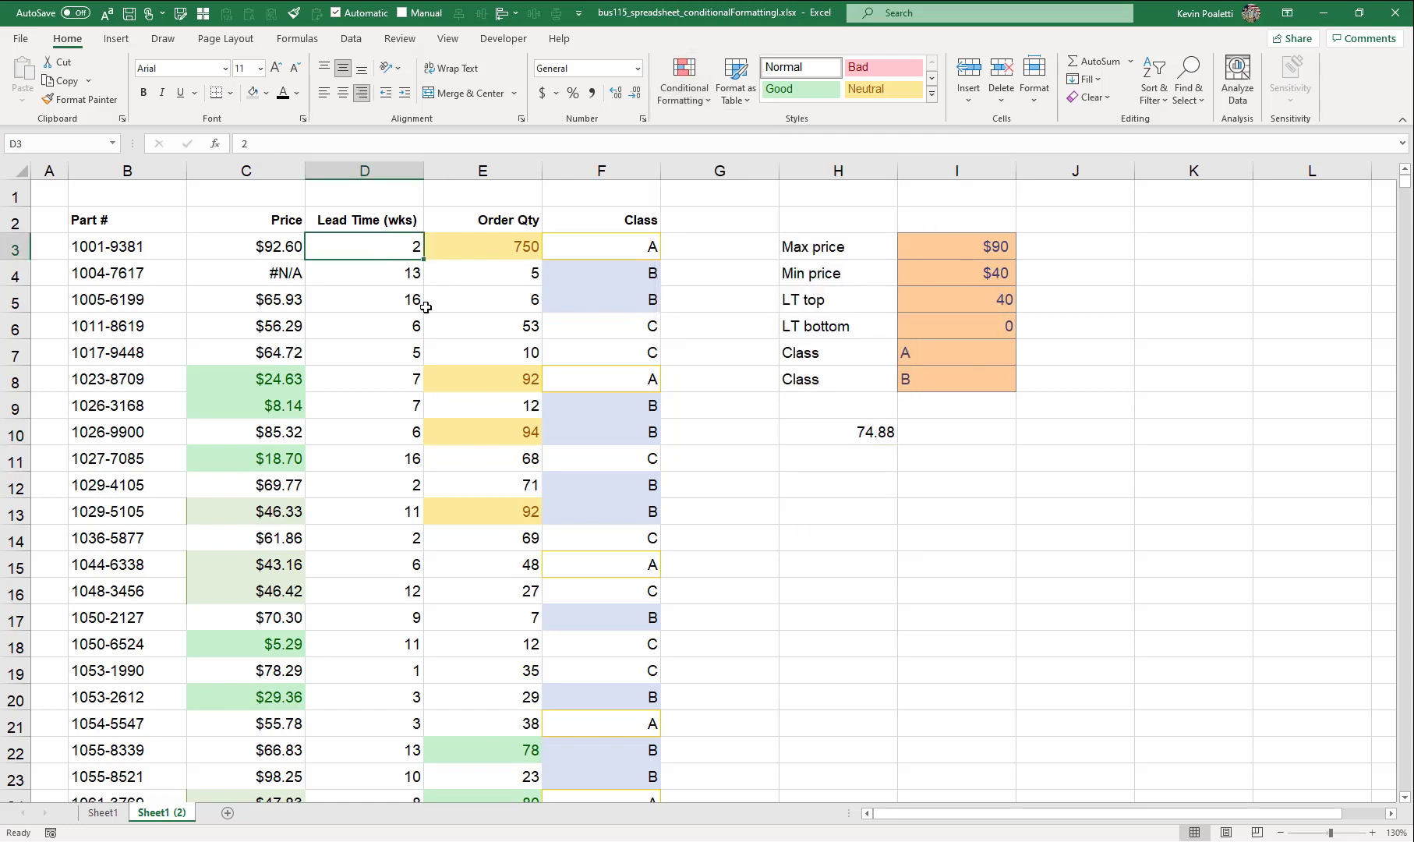
key("ctrl+shift+Down")
left_click(702, 96)
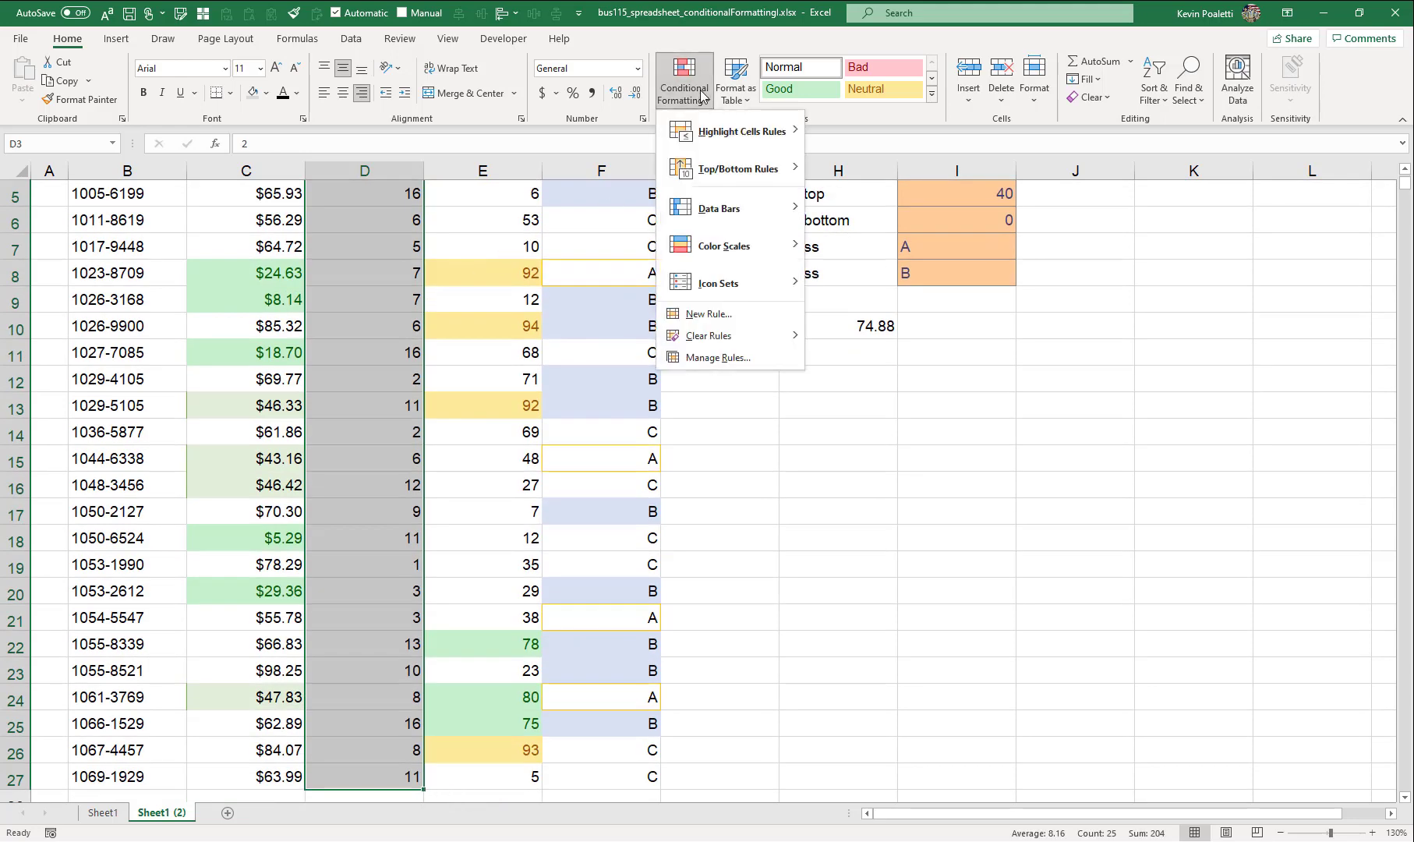
mouse_move(747, 213)
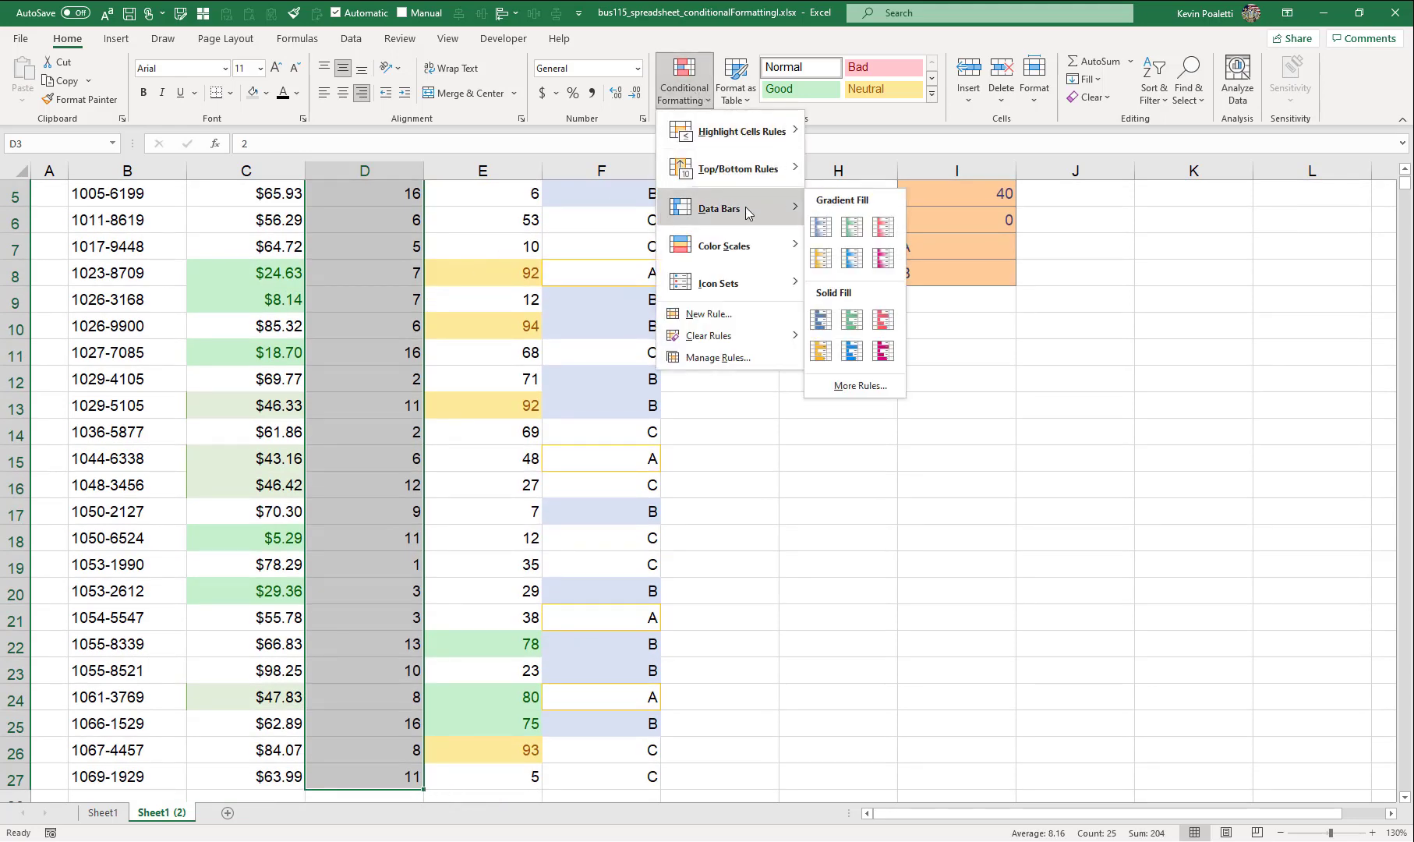
left_click(823, 318)
scroll(461, 363, "down", 2)
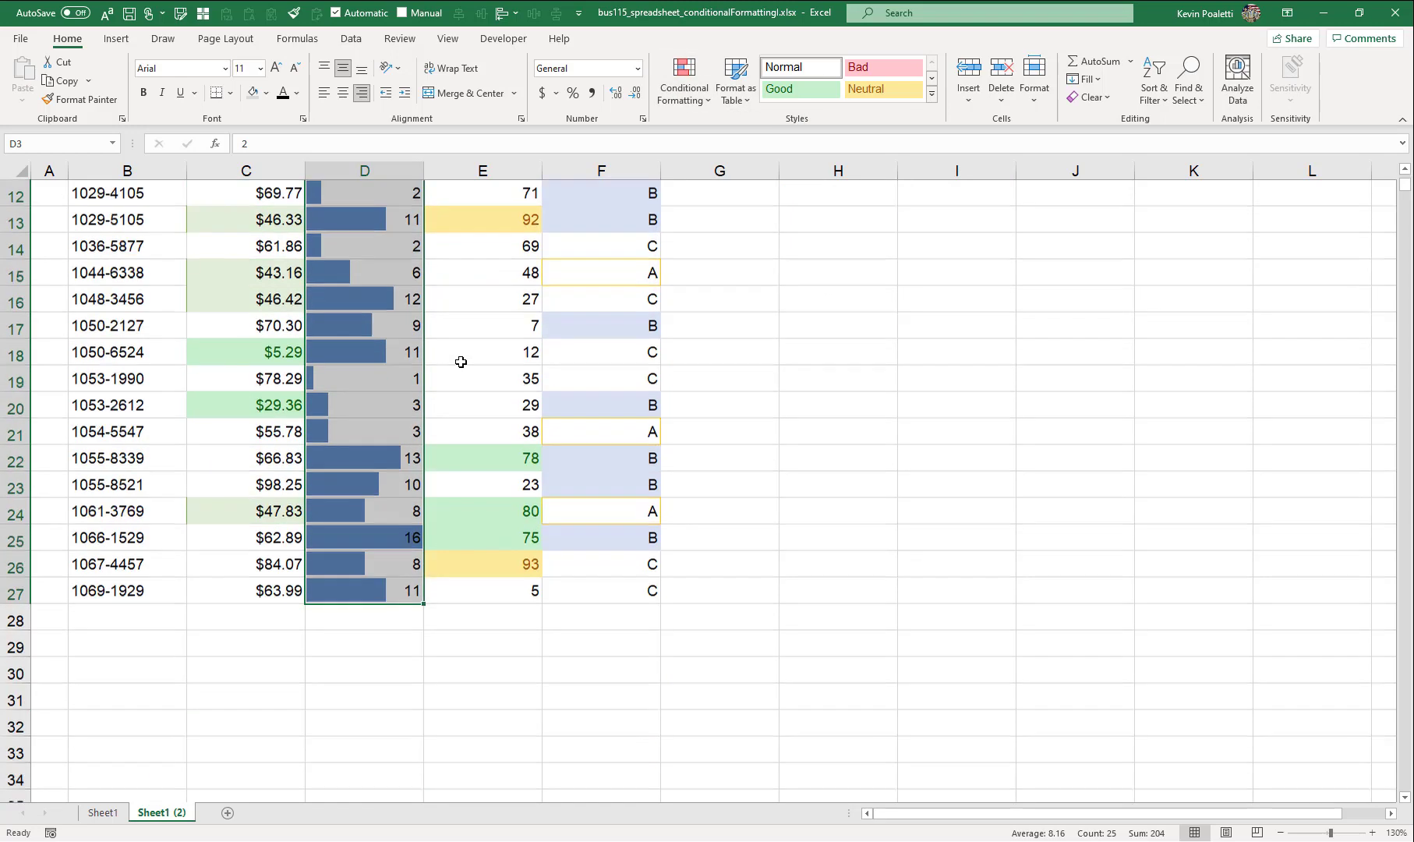
scroll(460, 362, "up", 4)
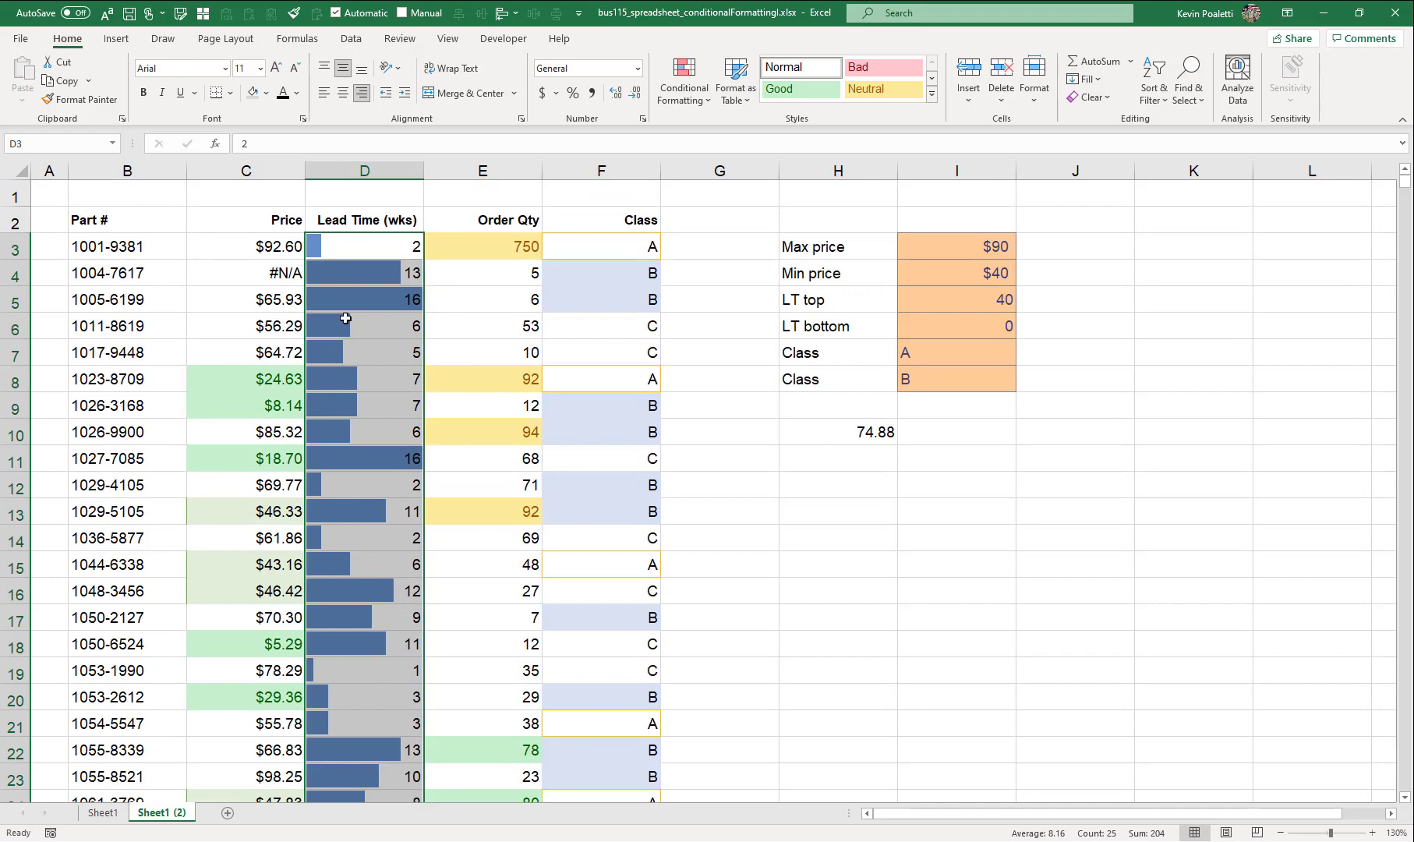
scroll(383, 314, "down", 2)
scroll(409, 331, "up", 2)
key("Down")
key("Down")
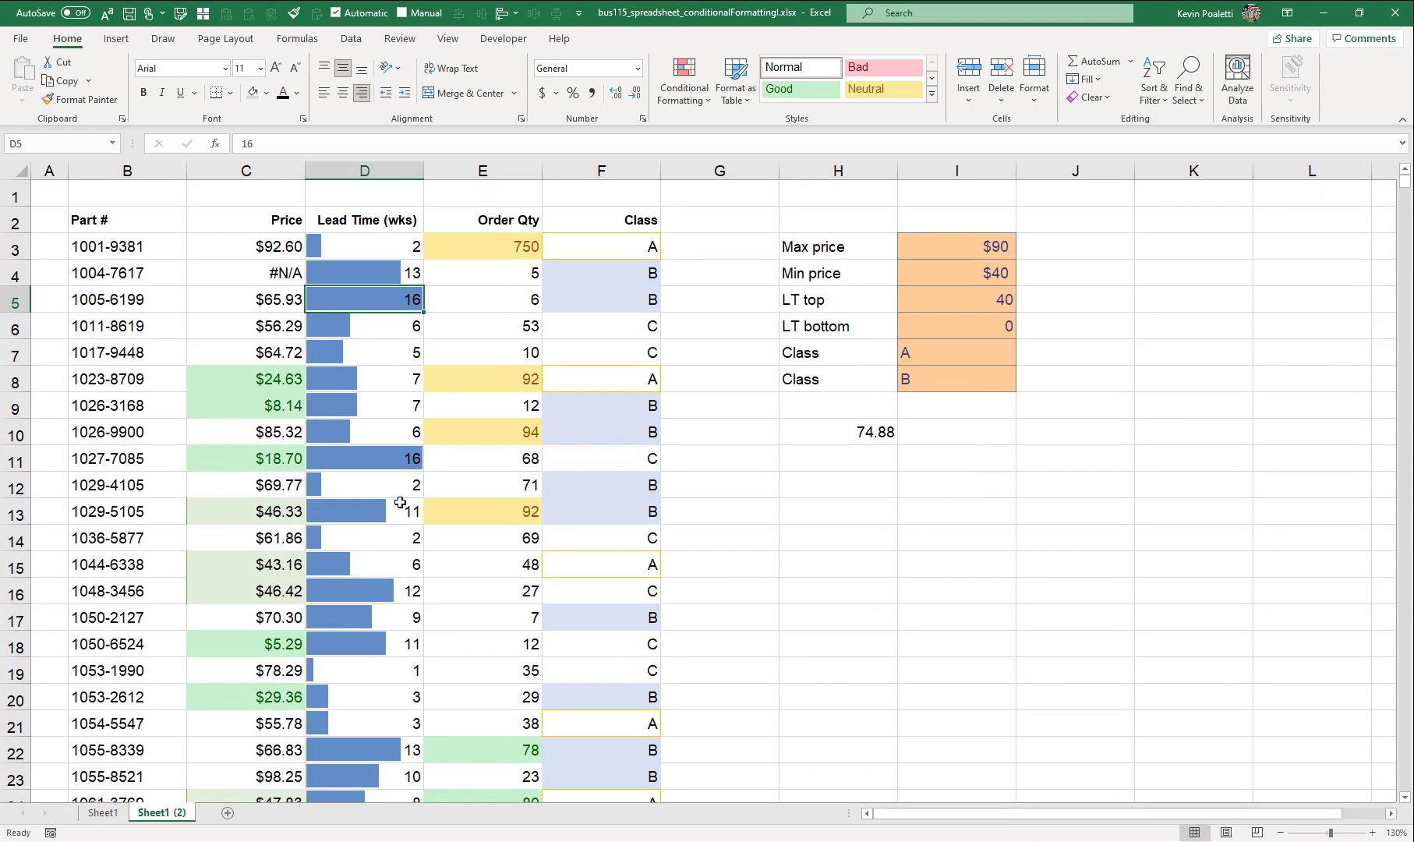
left_click(419, 459)
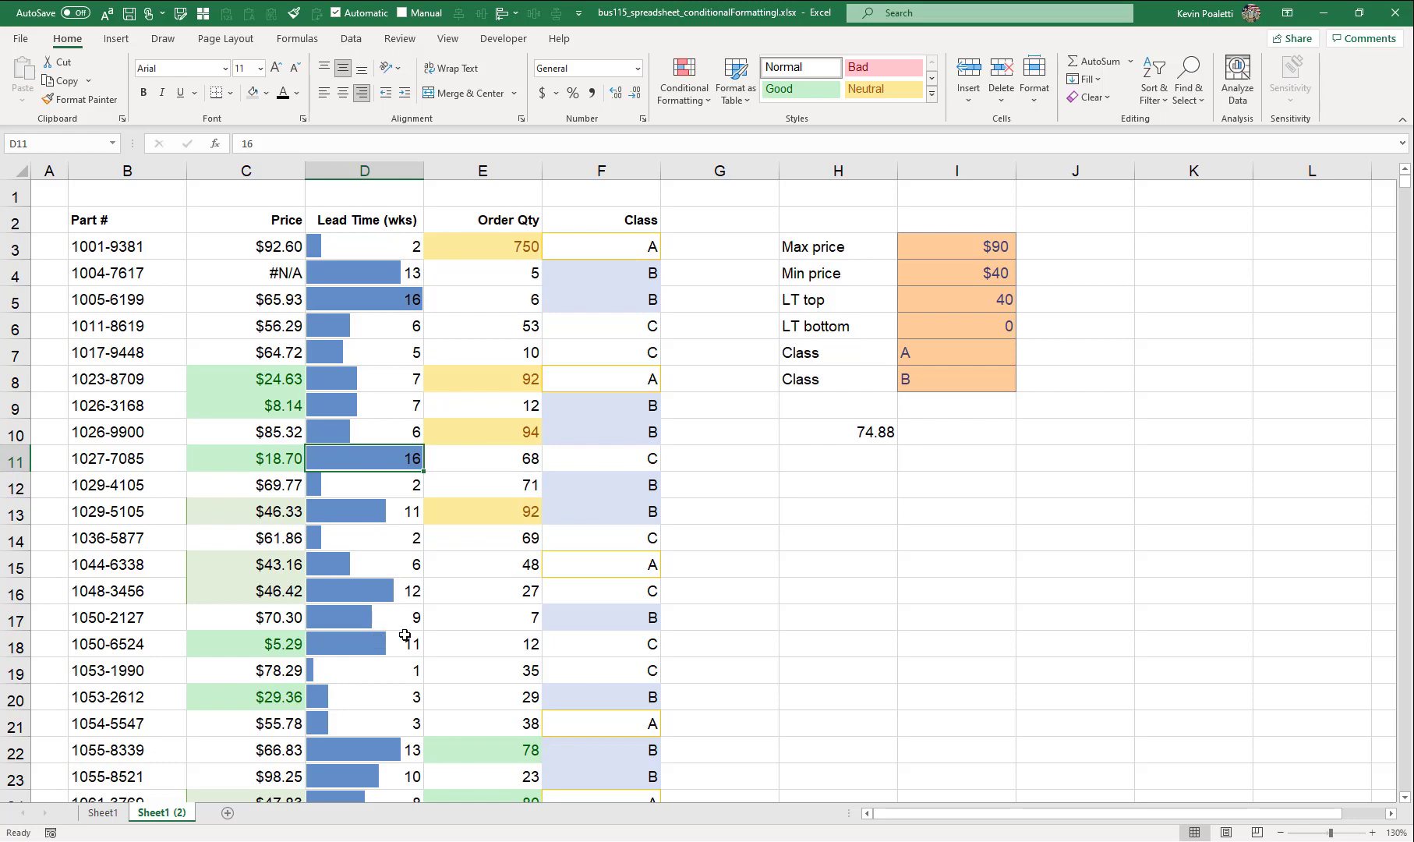
Compare the data bar lengths of the shortest lead times, such as D14 and D19, with the rest of the column.
scroll(475, 551, "down", 1)
left_click(409, 457)
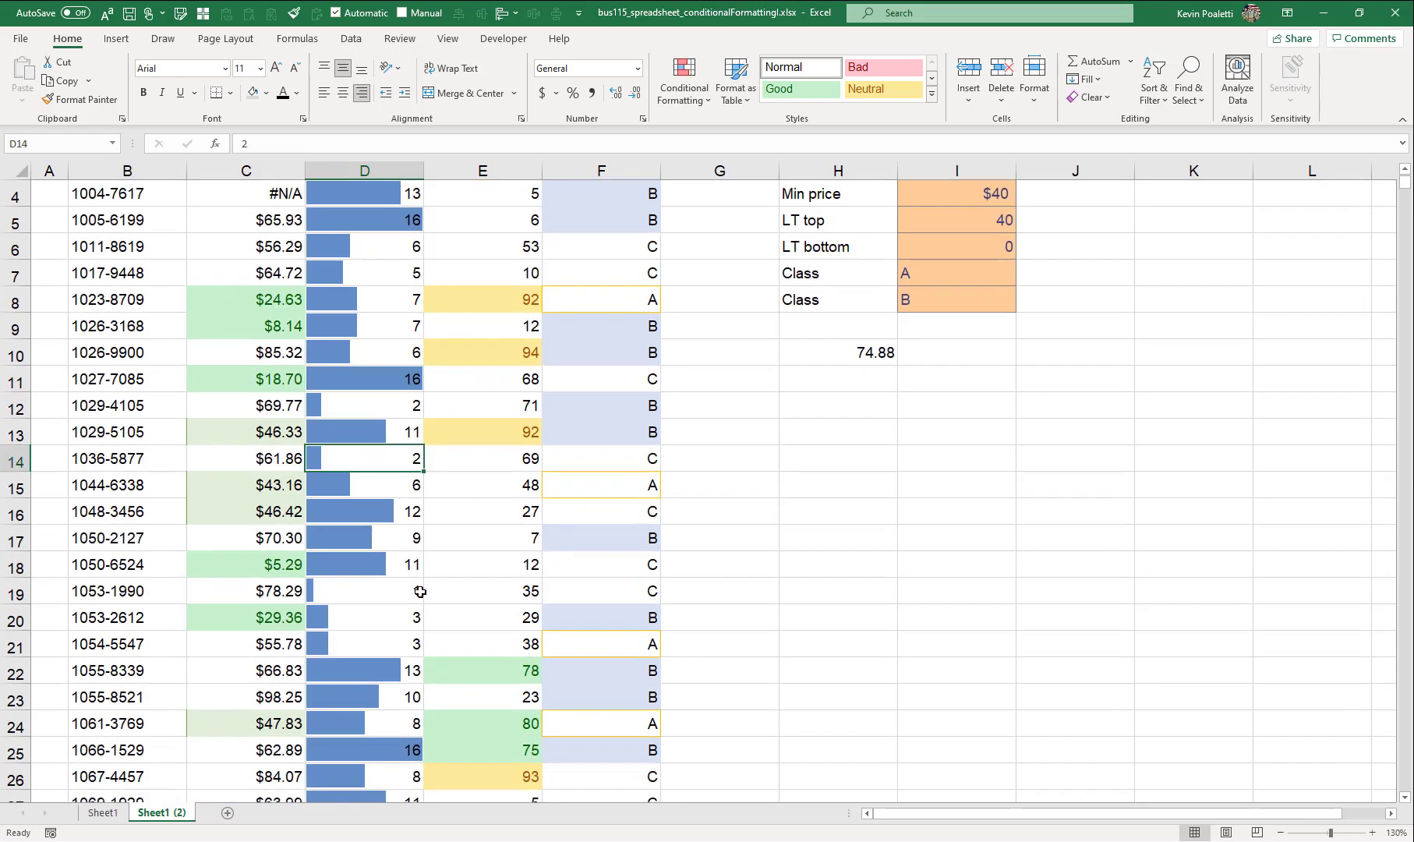
left_click(410, 589)
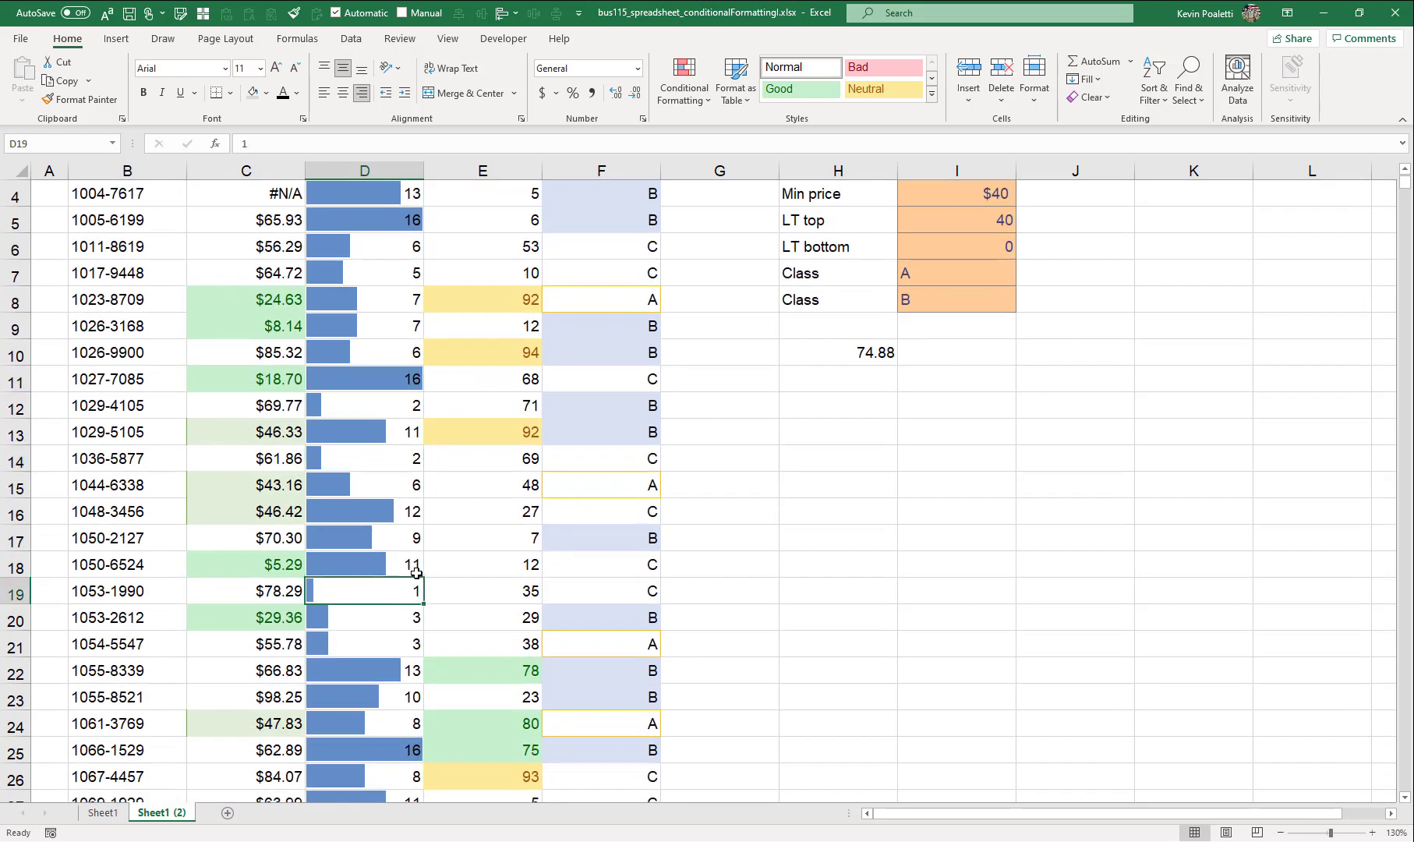
scroll(413, 565, "down", 2)
scroll(407, 546, "up", 3)
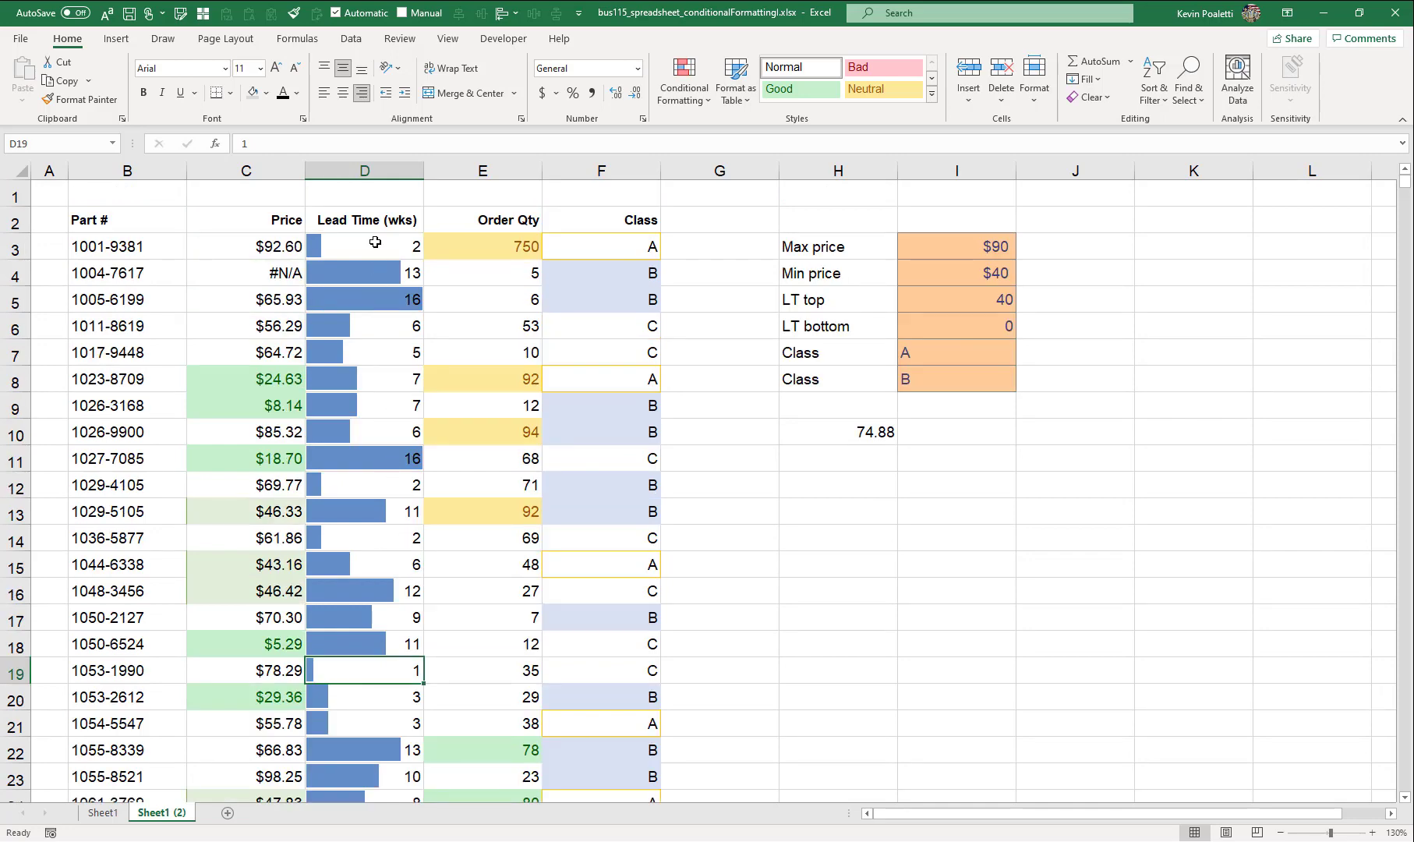
Apply the three-colour traffic light icon set to the order quantities in E3:E27.
left_click(705, 216)
left_click(496, 247)
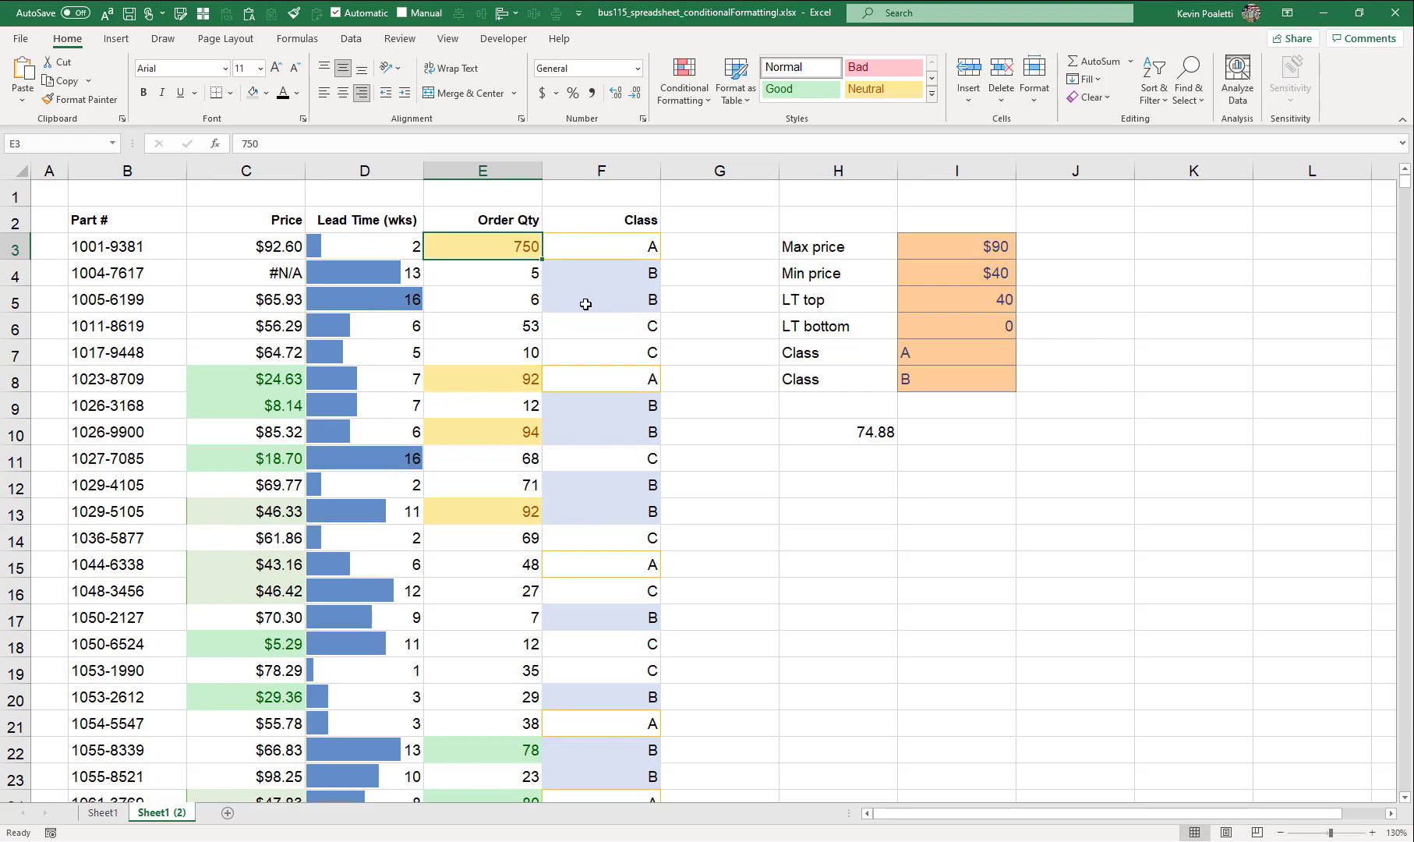
key("ctrl+shift+Down")
scroll(588, 306, "up", 1)
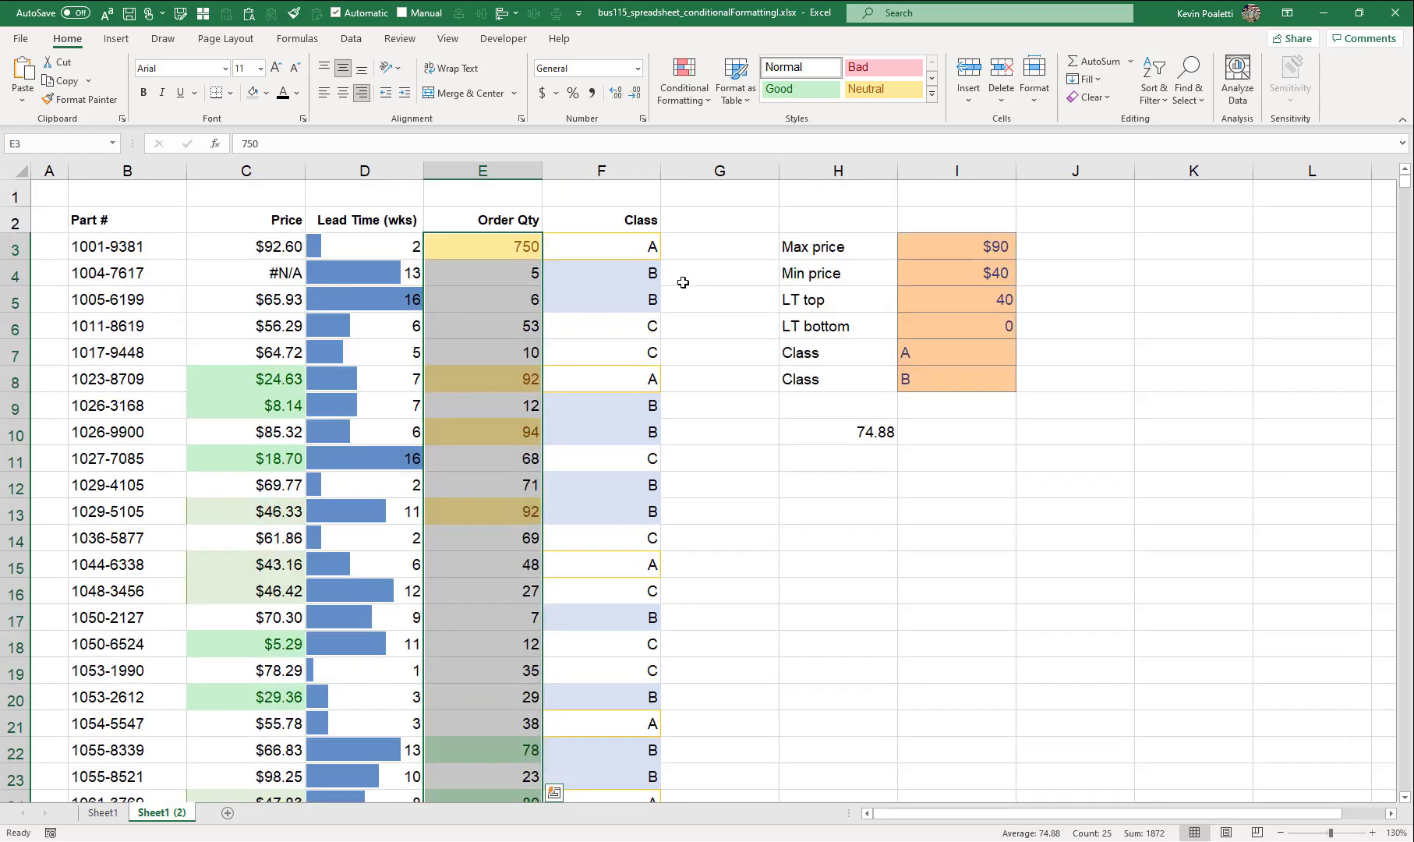
left_click(692, 99)
mouse_move(723, 280)
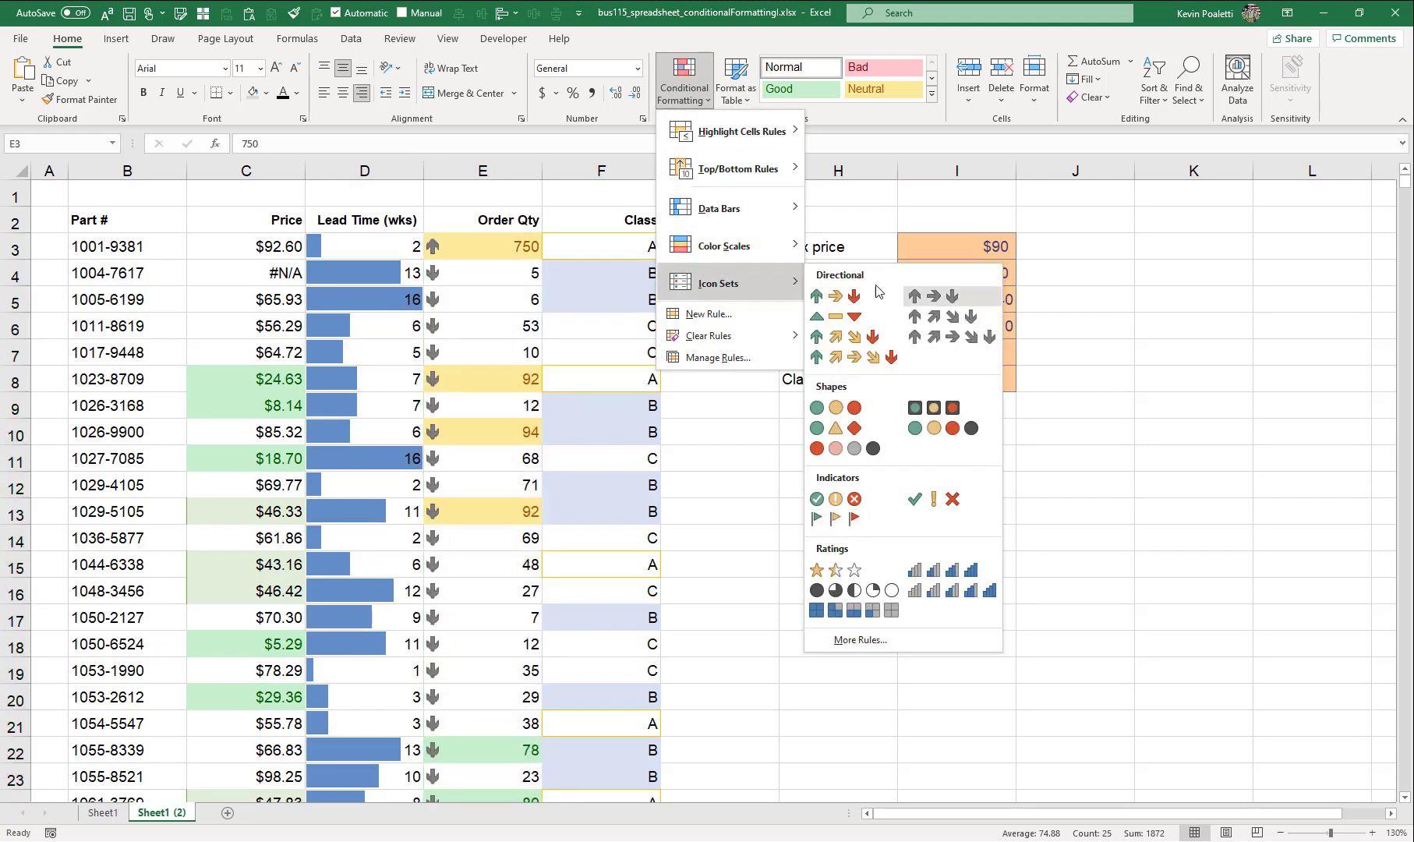
left_click(835, 409)
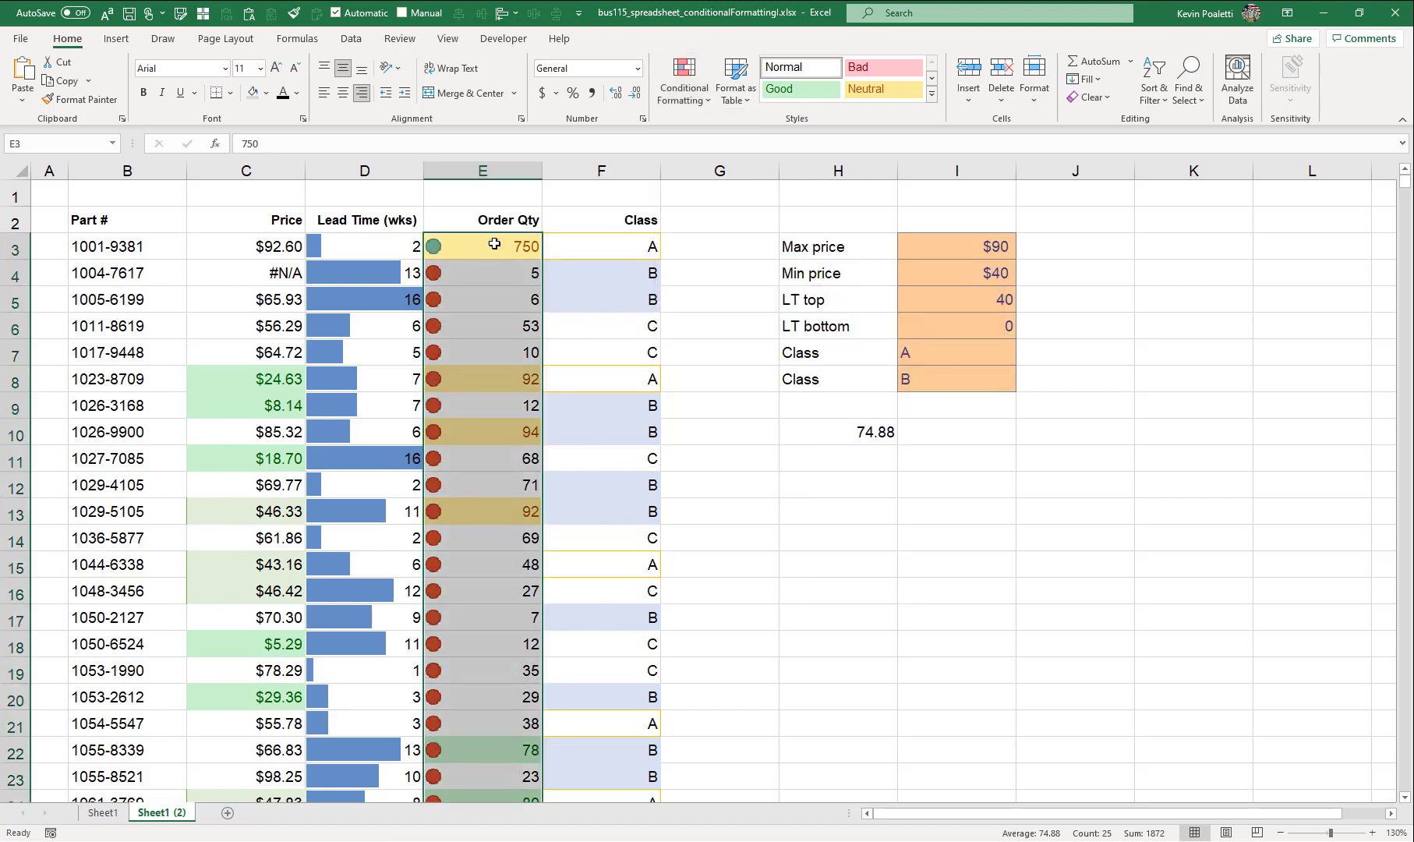
Edit the order quantities' icon set rule so the green icon applies to values >= 80, with the type set to Number.
left_click(696, 97)
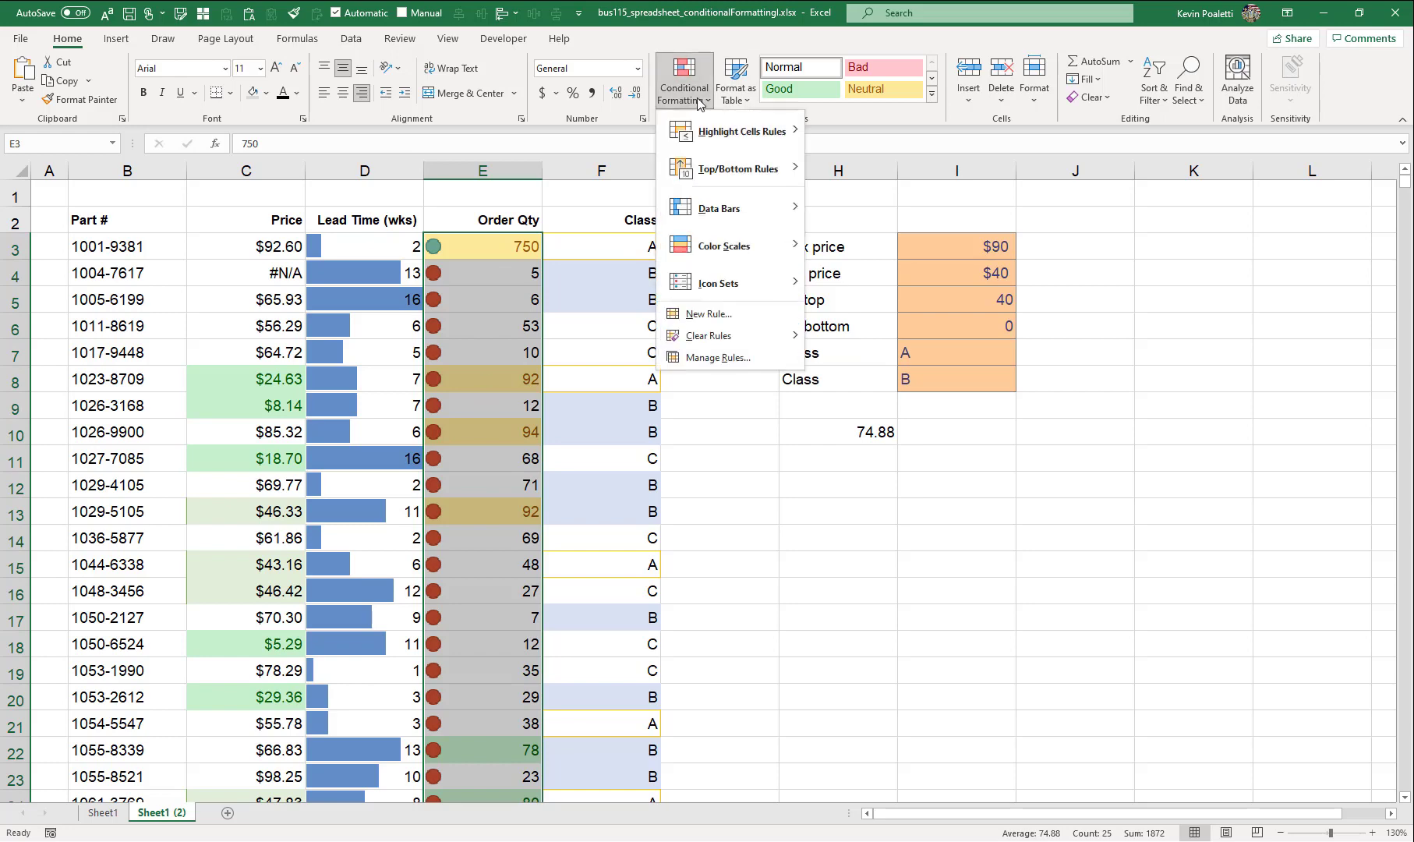
left_click(725, 361)
left_click_drag(588, 128, 764, 198)
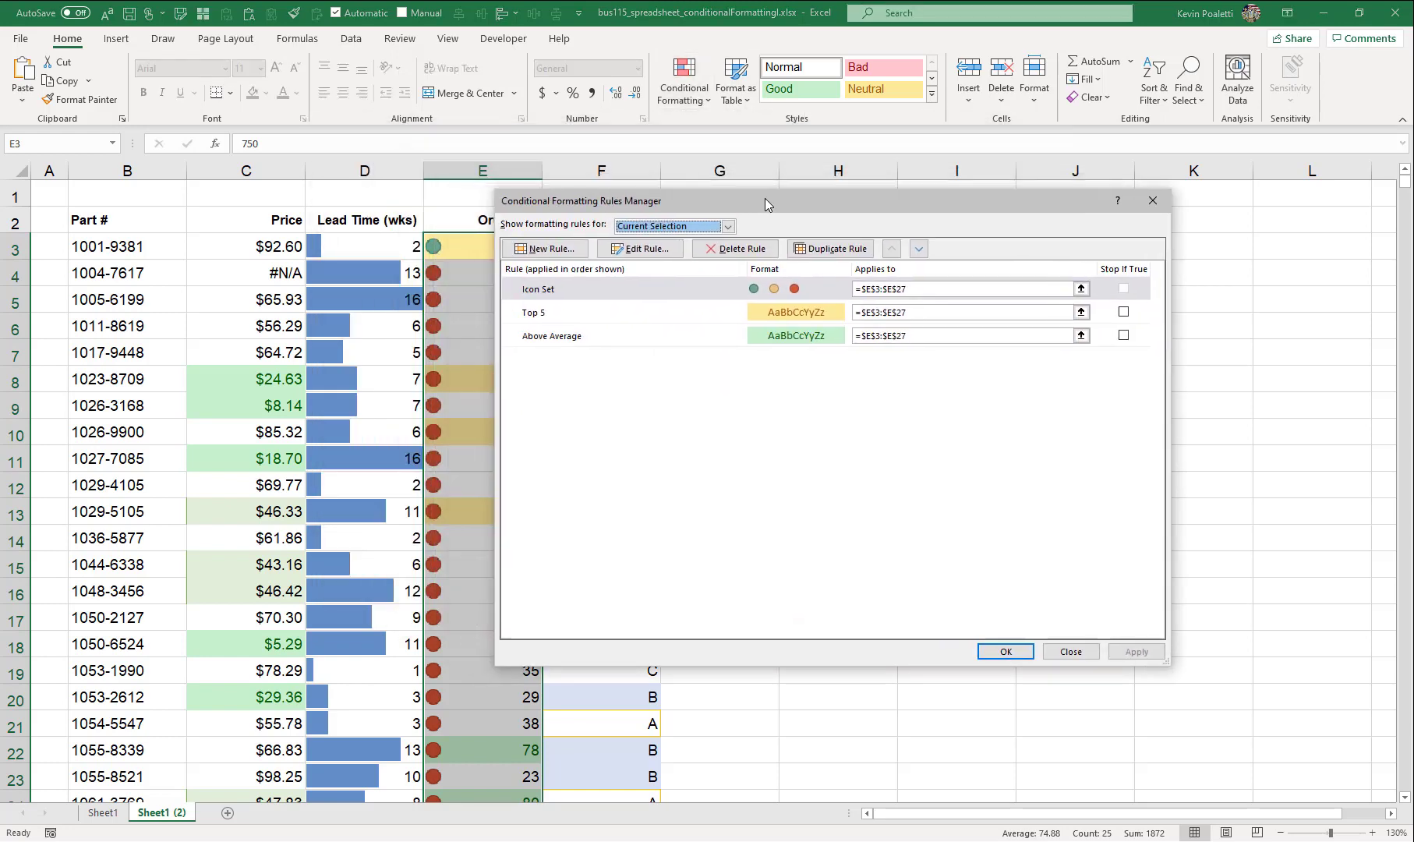
left_click(706, 290)
left_click(655, 248)
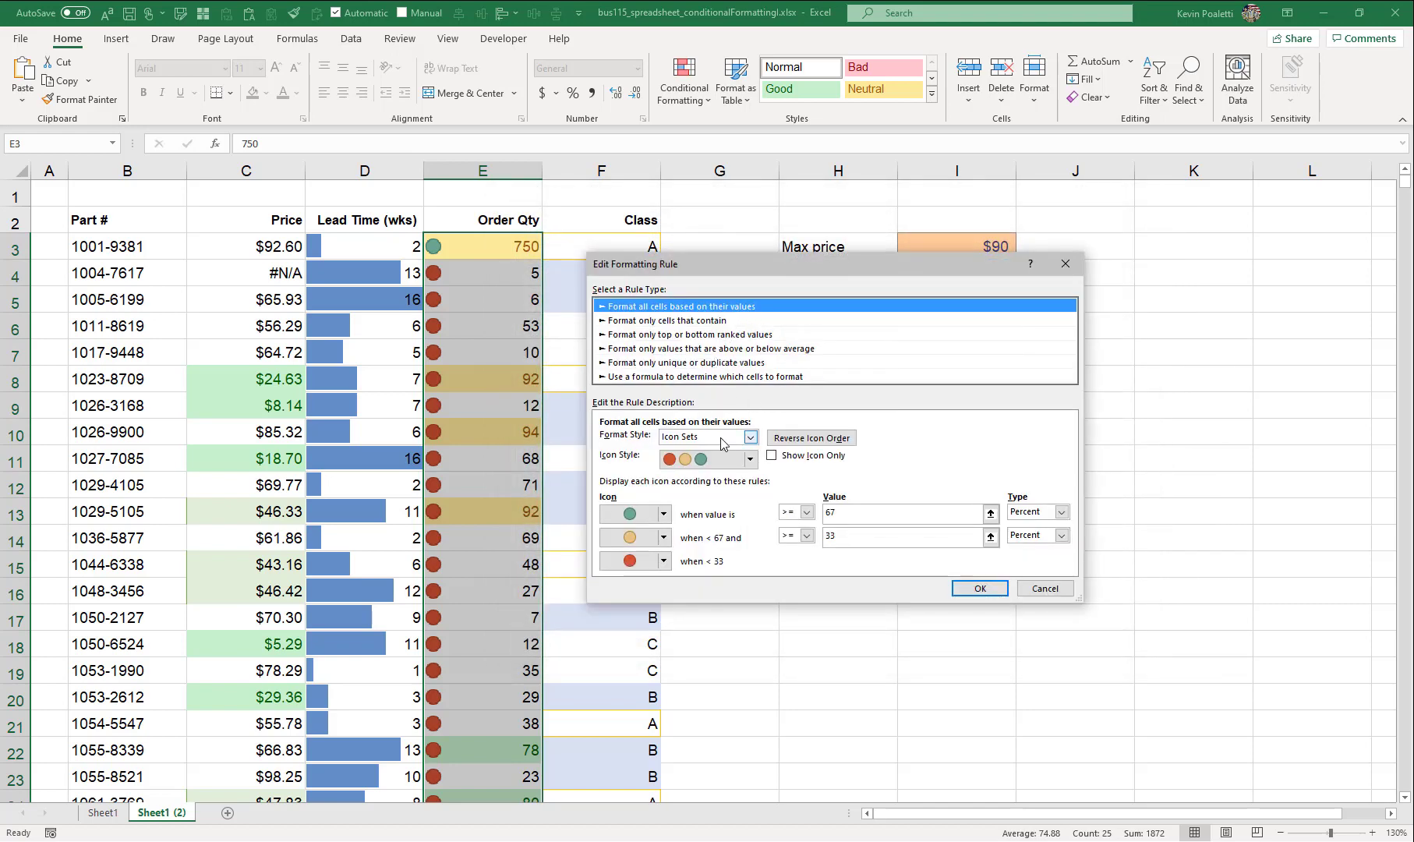
left_click(1061, 512)
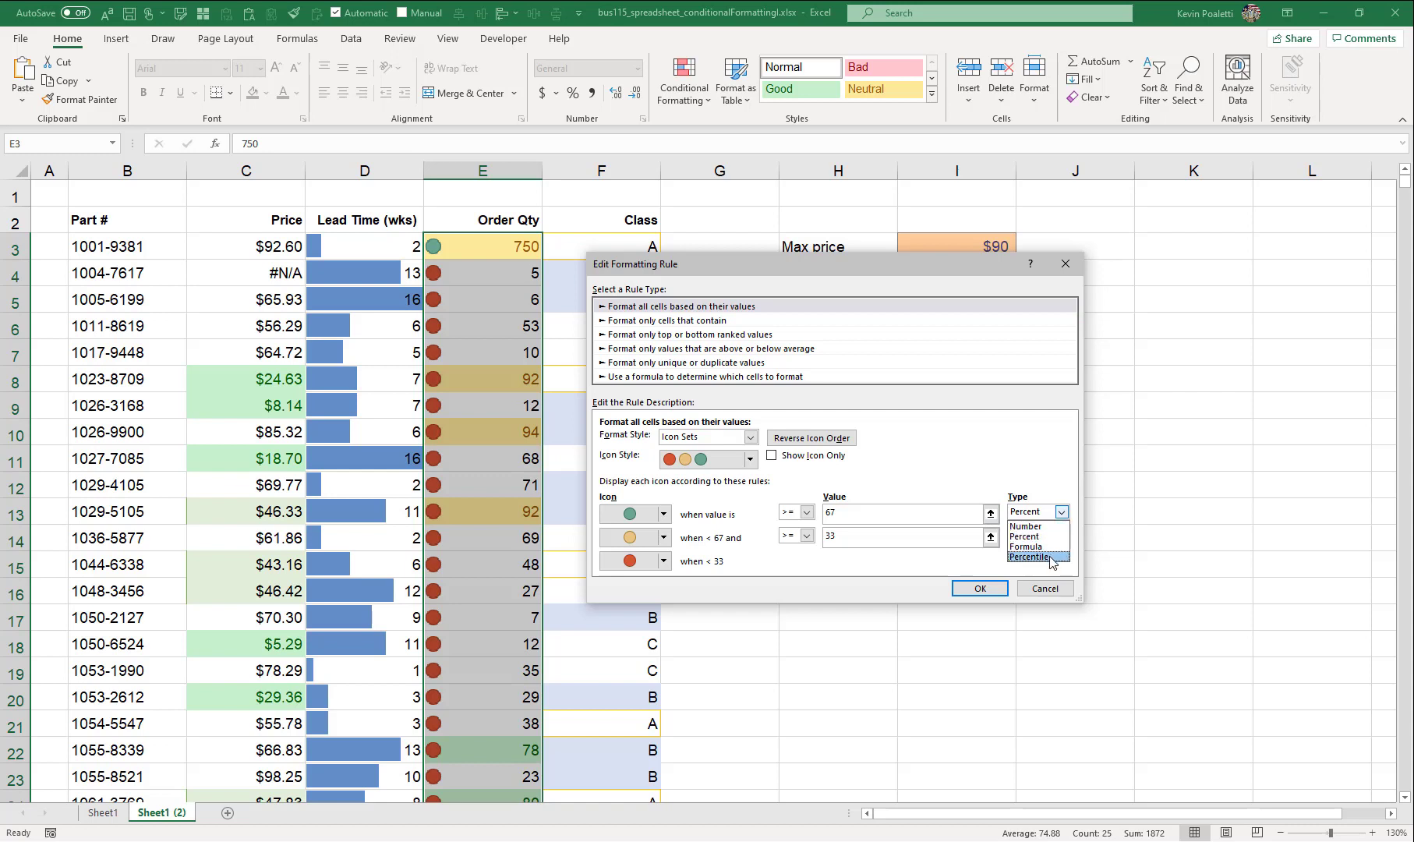
left_click(1025, 526)
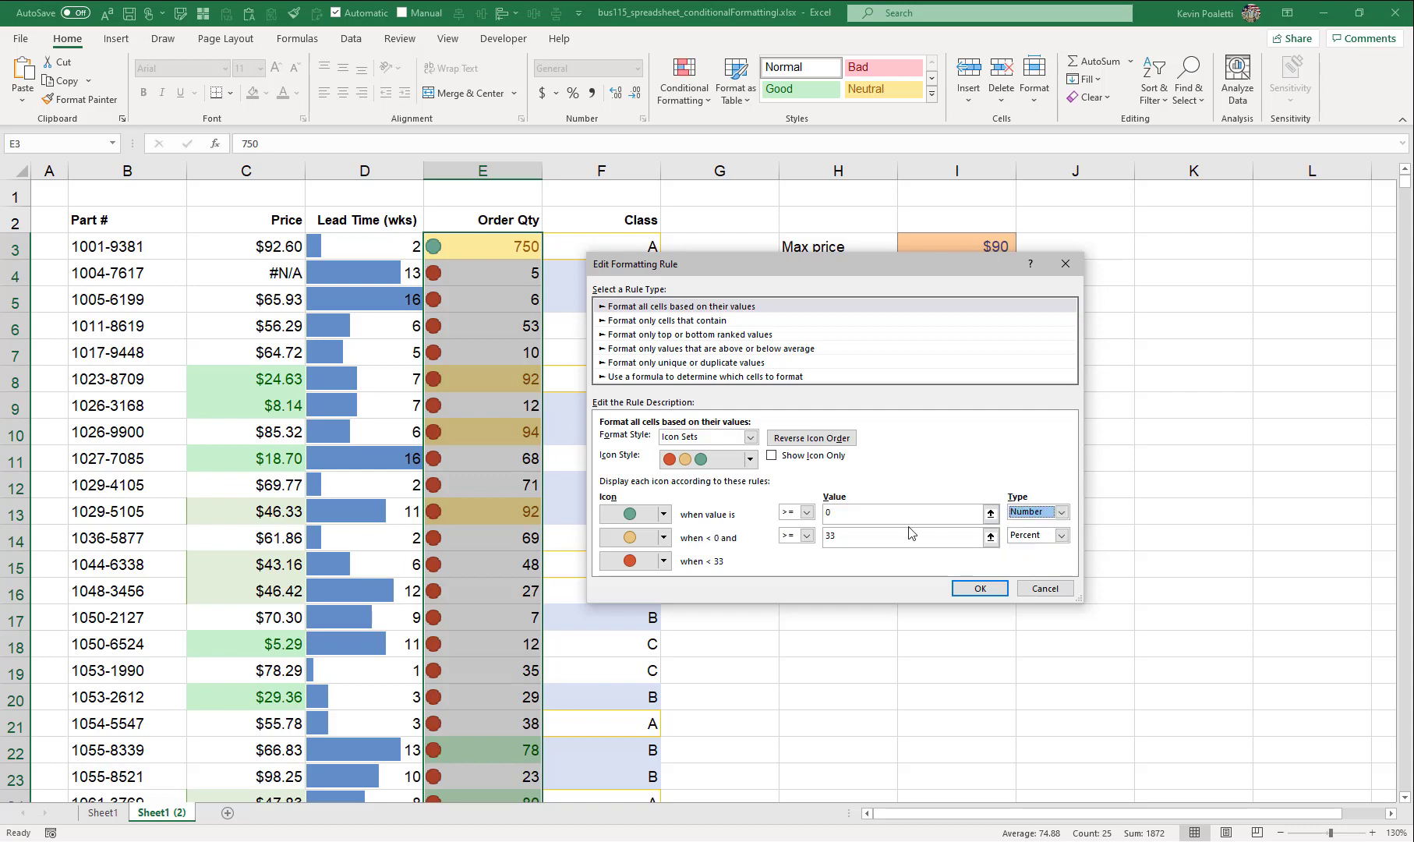
left_click(825, 516)
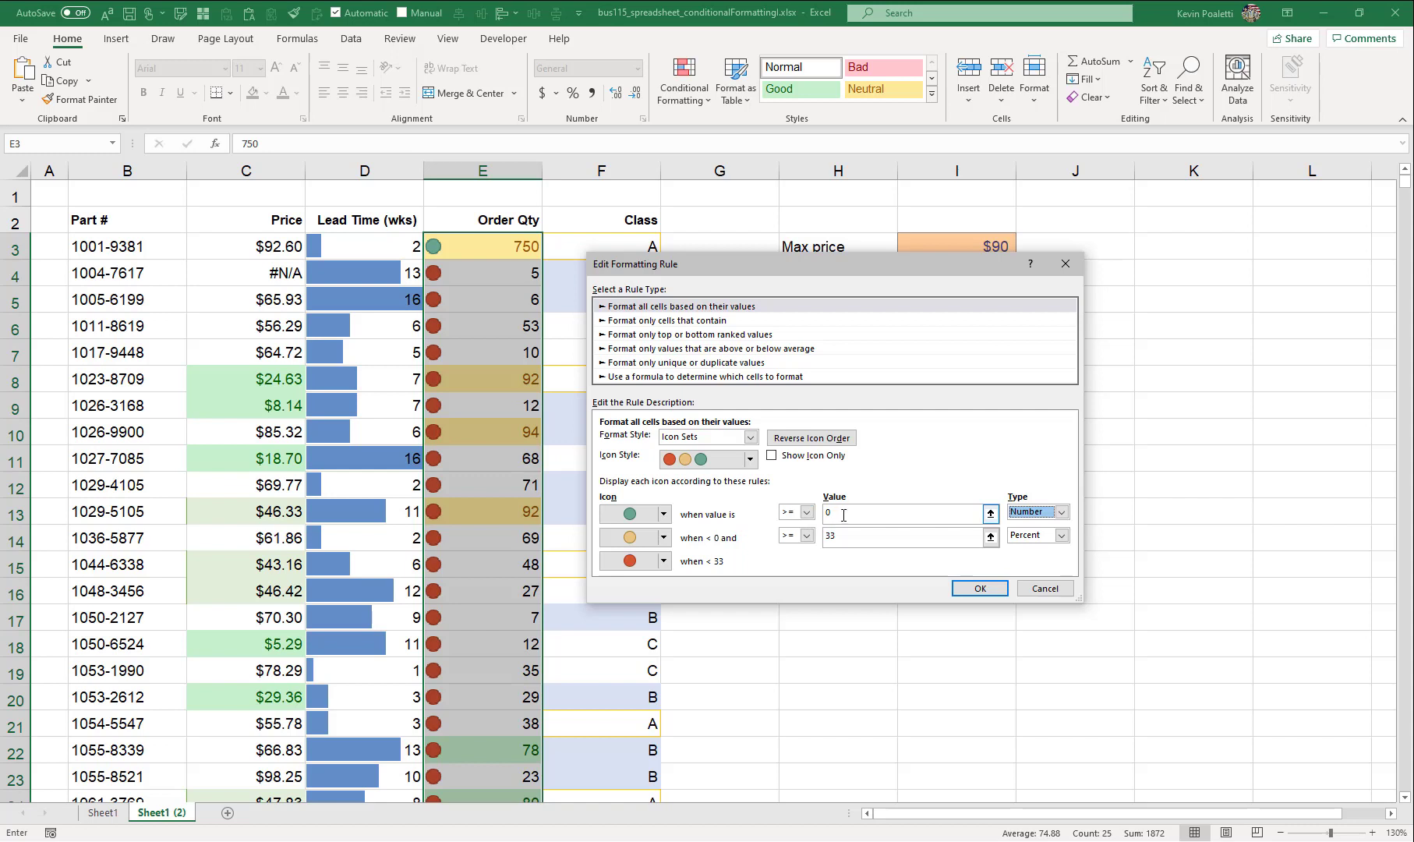
type("8")
left_click(933, 532)
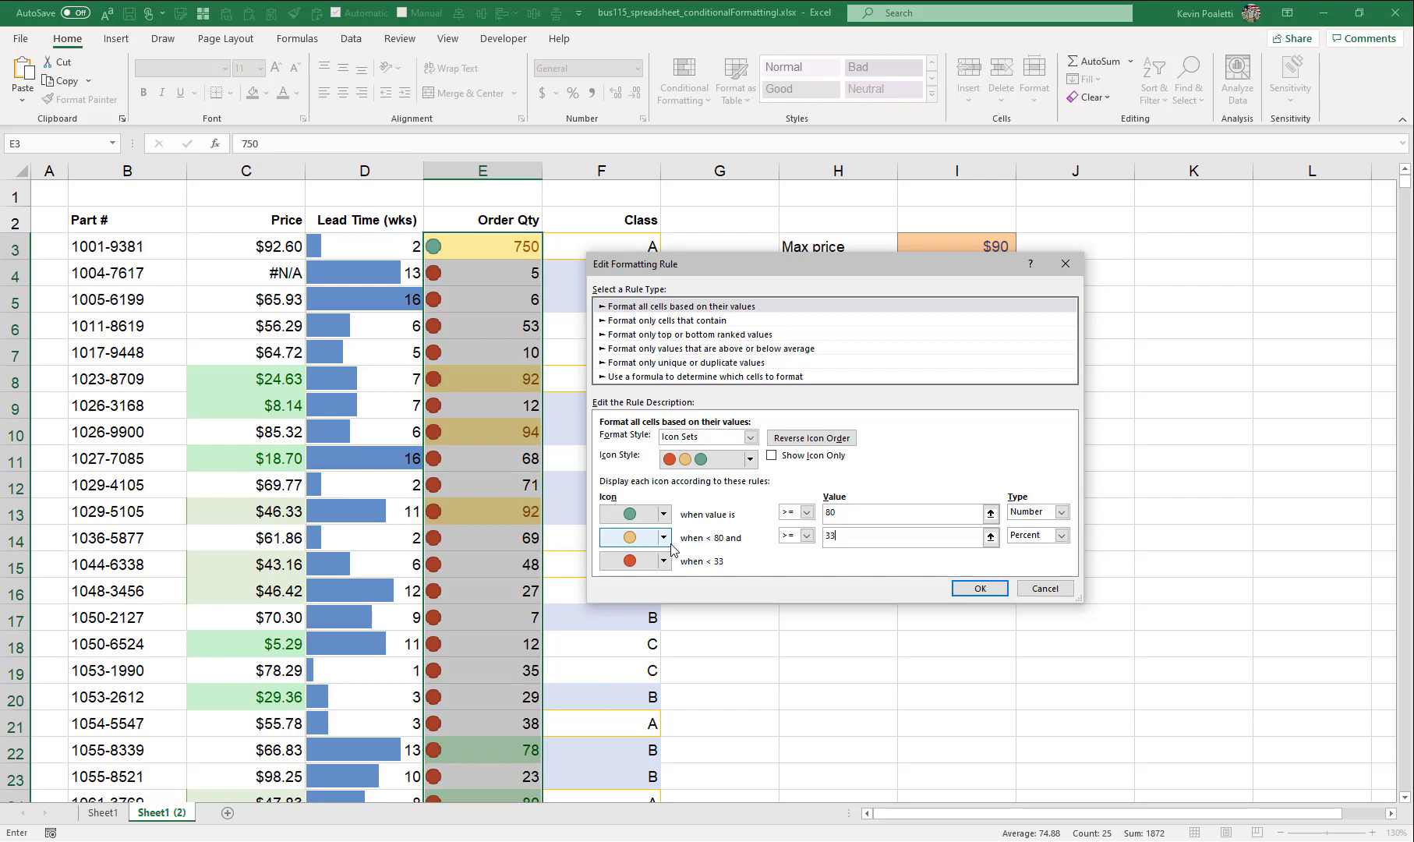
Set the yellow icon's threshold to 20 and replace the lowest range's red circle with a red cross.
double_click(826, 537)
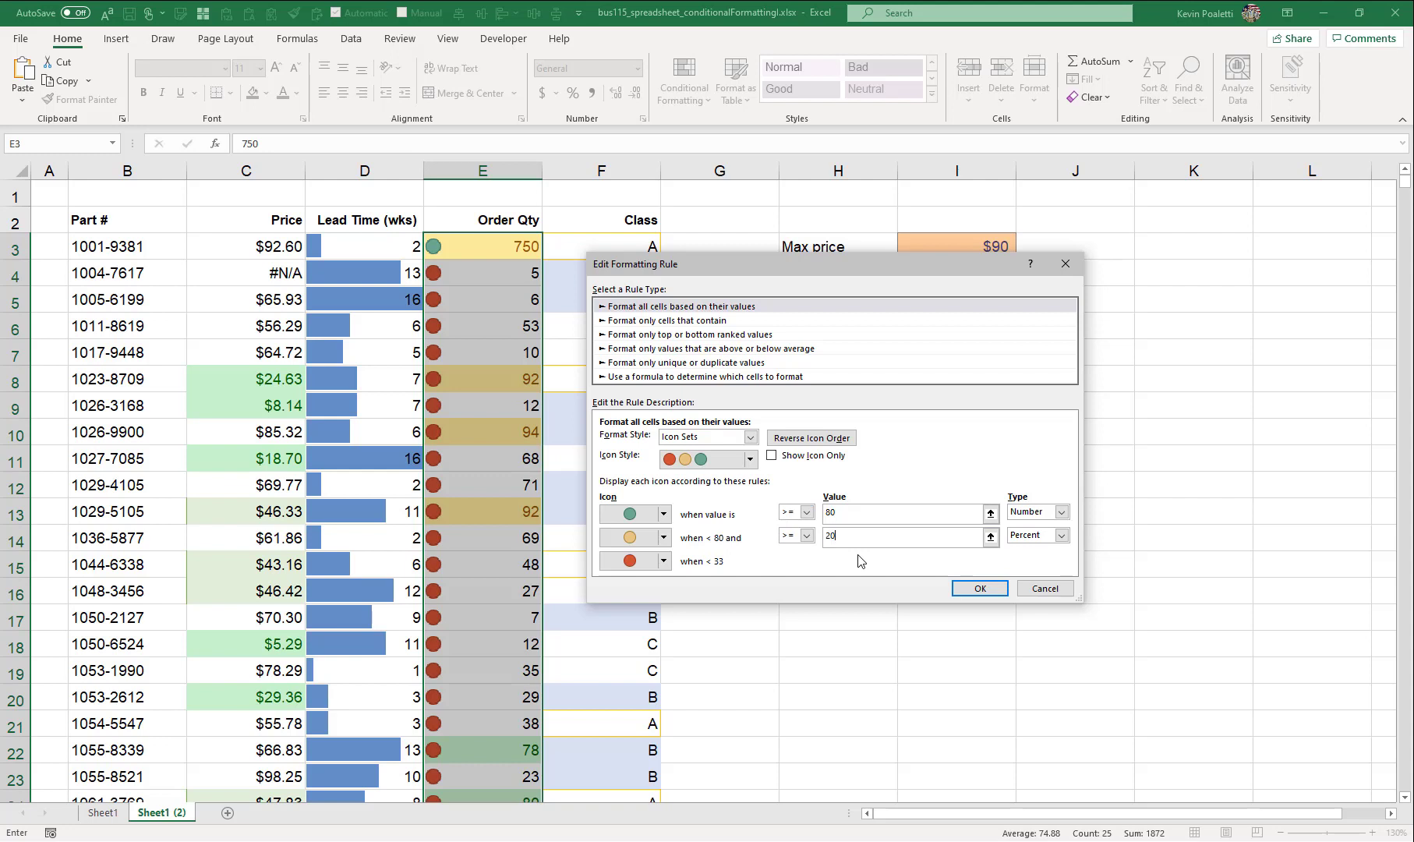
left_click(838, 513)
left_click(664, 561)
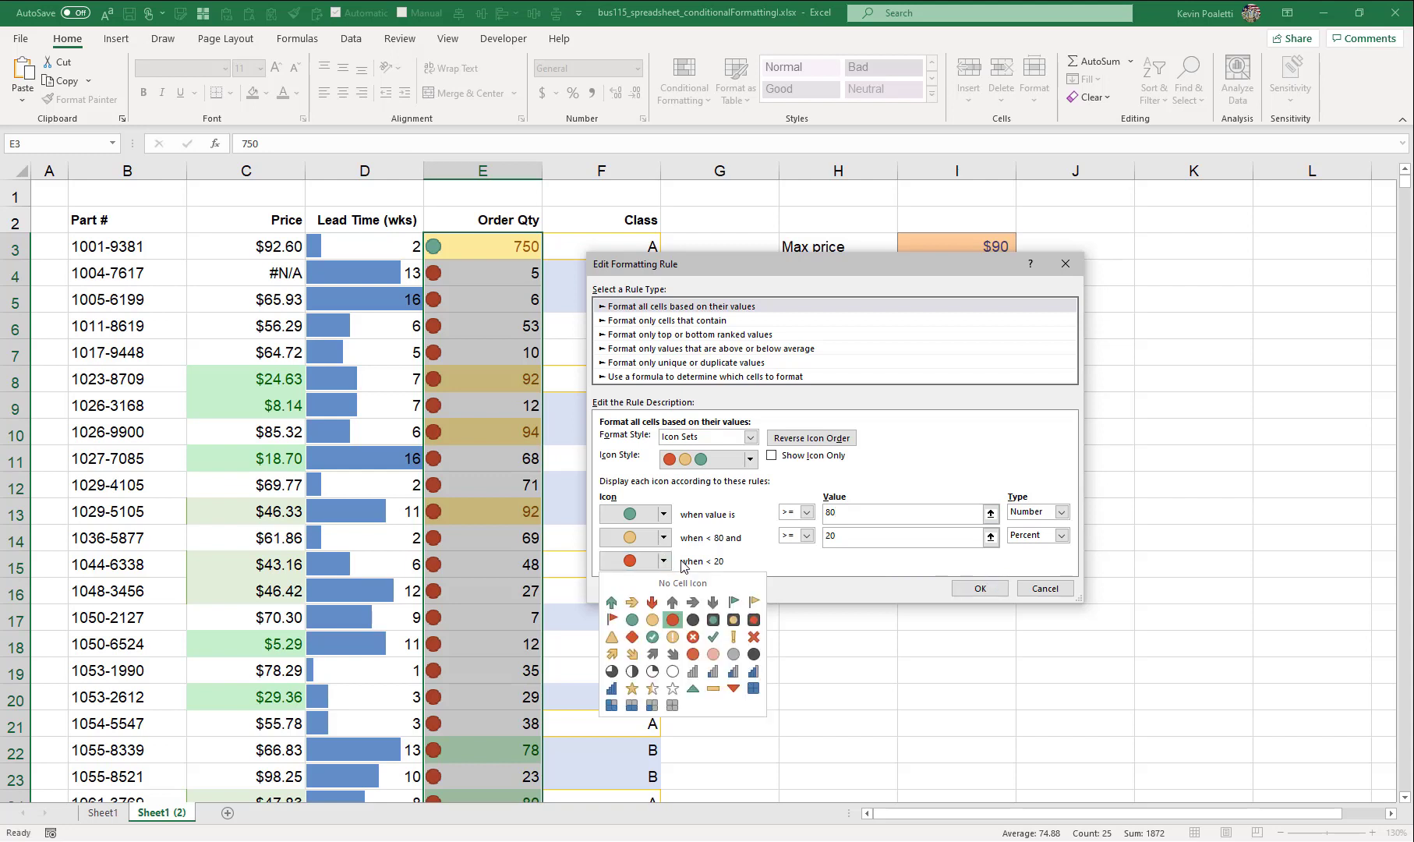
left_click(752, 639)
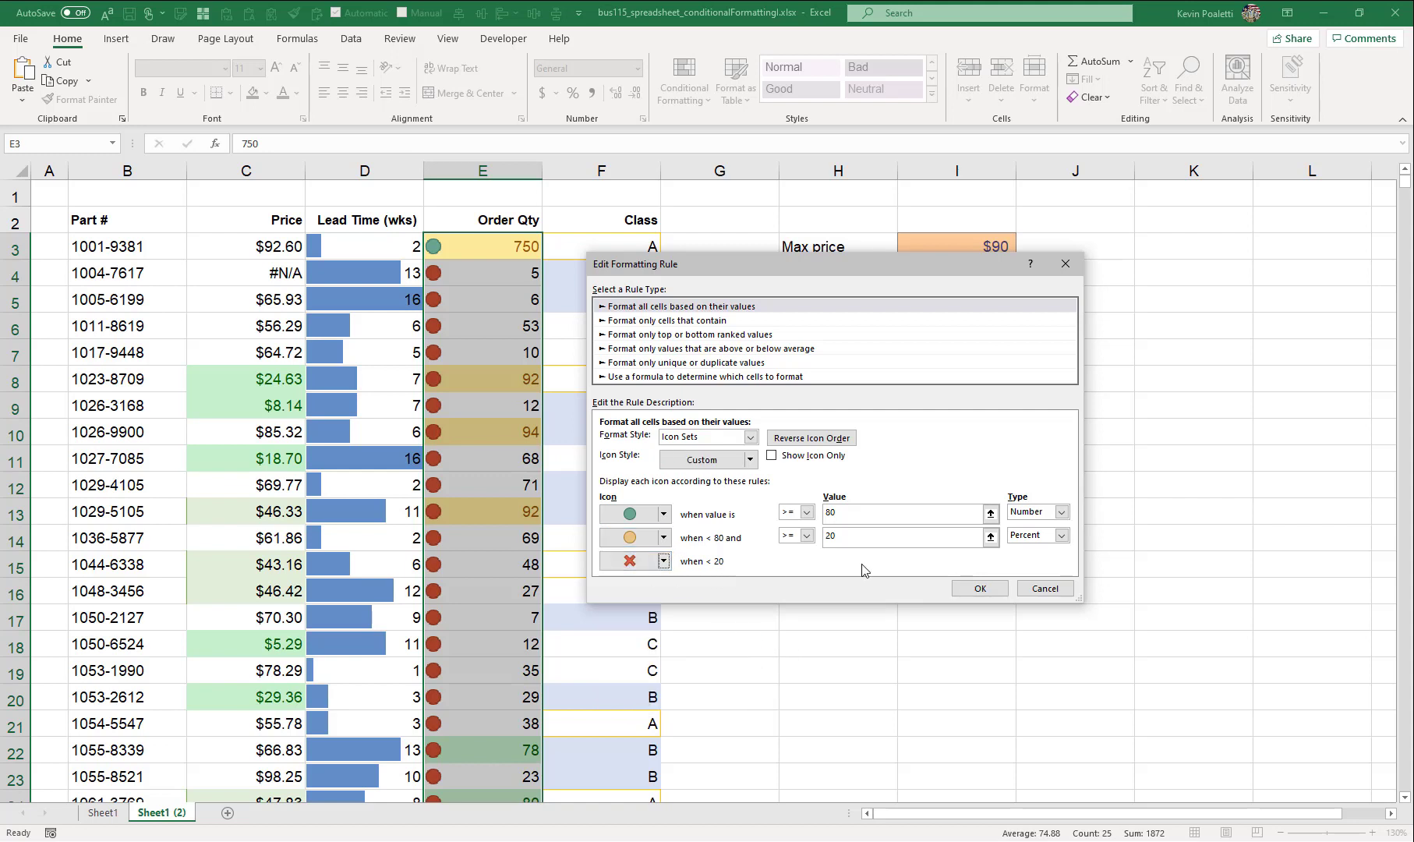
Change the yellow icon's threshold type to Number with the value 20, and apply the edited icon set rule.
left_click(1037, 535)
left_click(1035, 548)
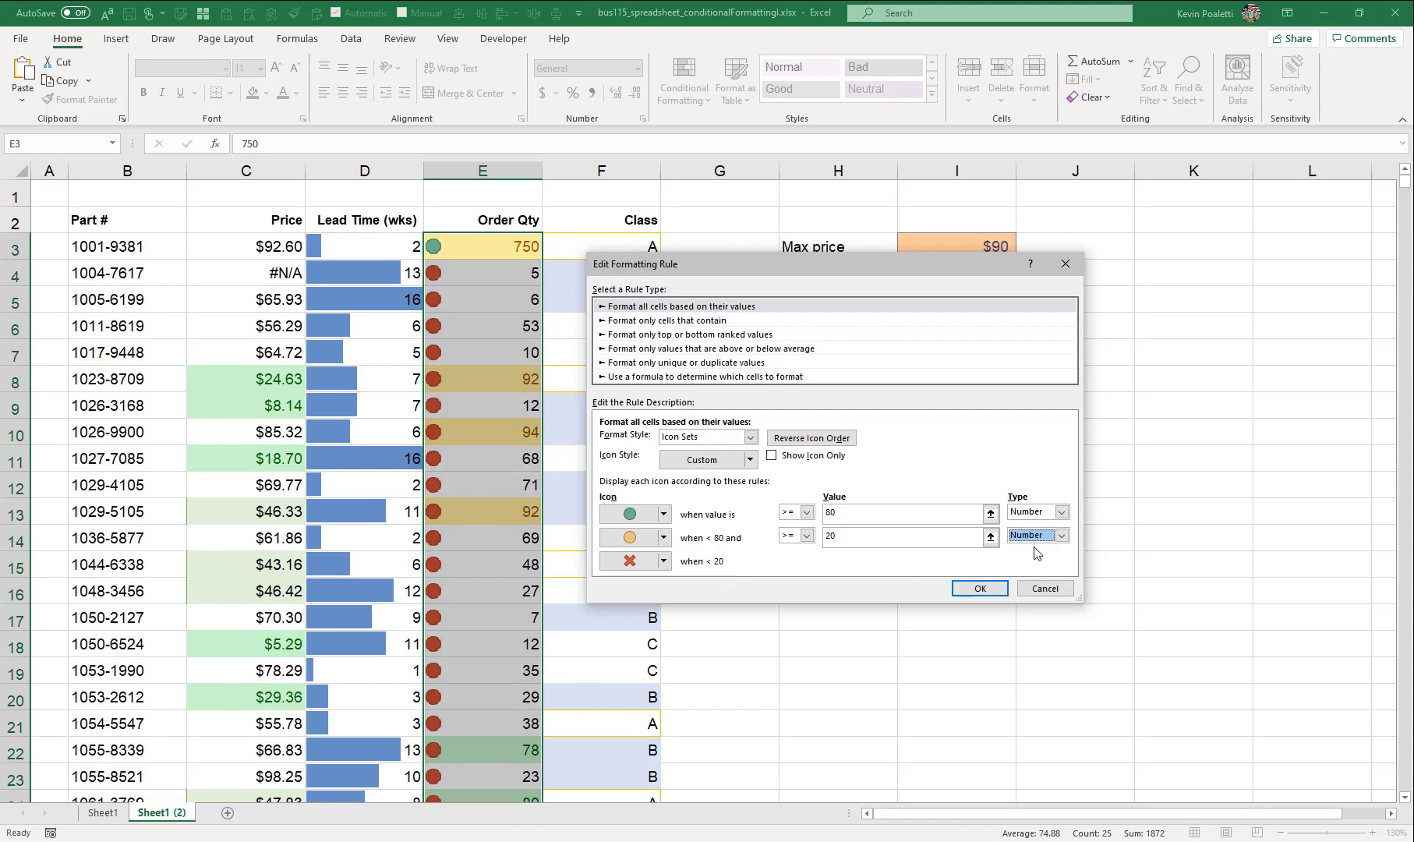
left_click_drag(851, 536, 810, 535)
type("2")
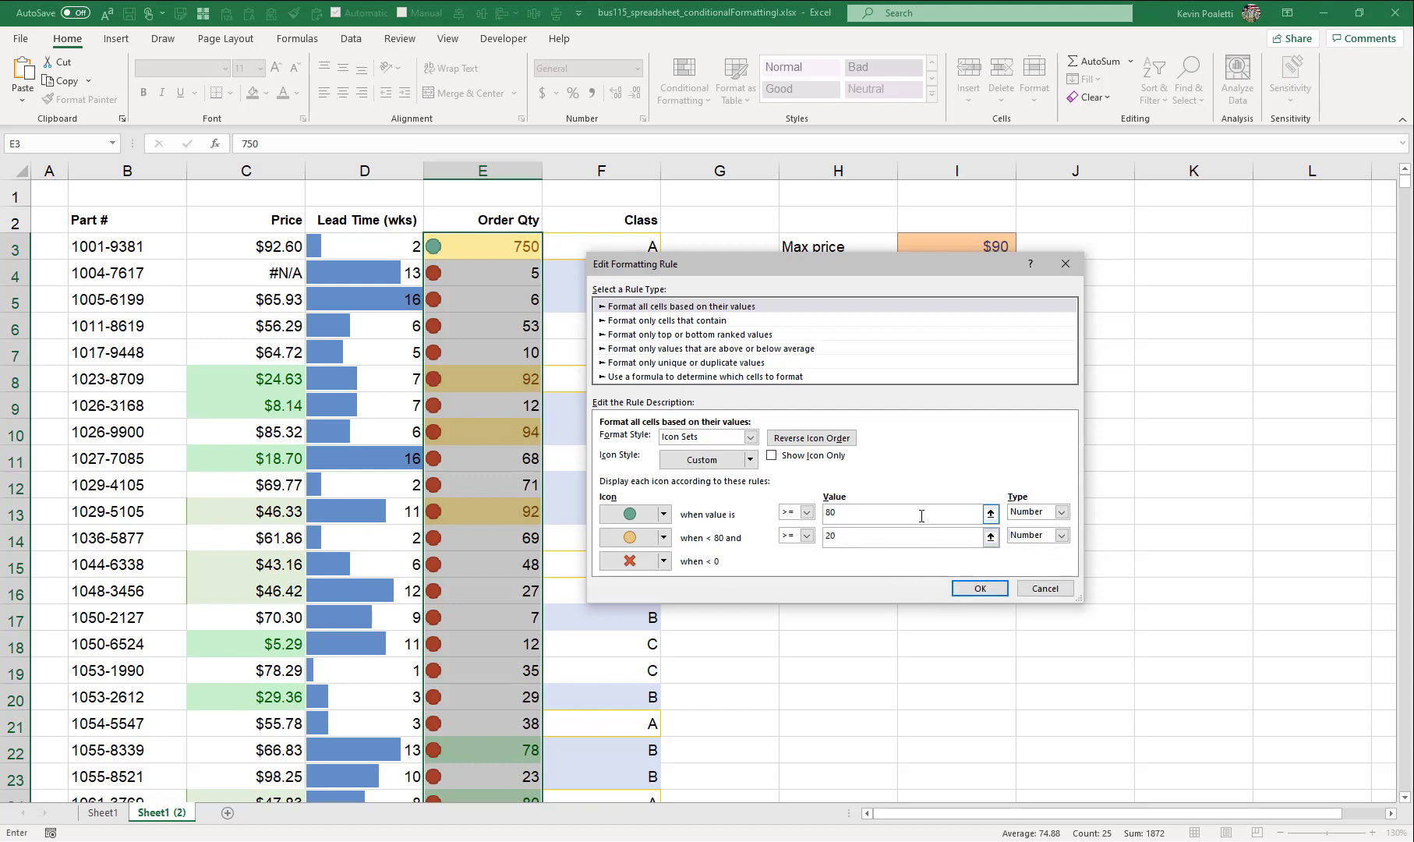
type("0")
left_click(976, 590)
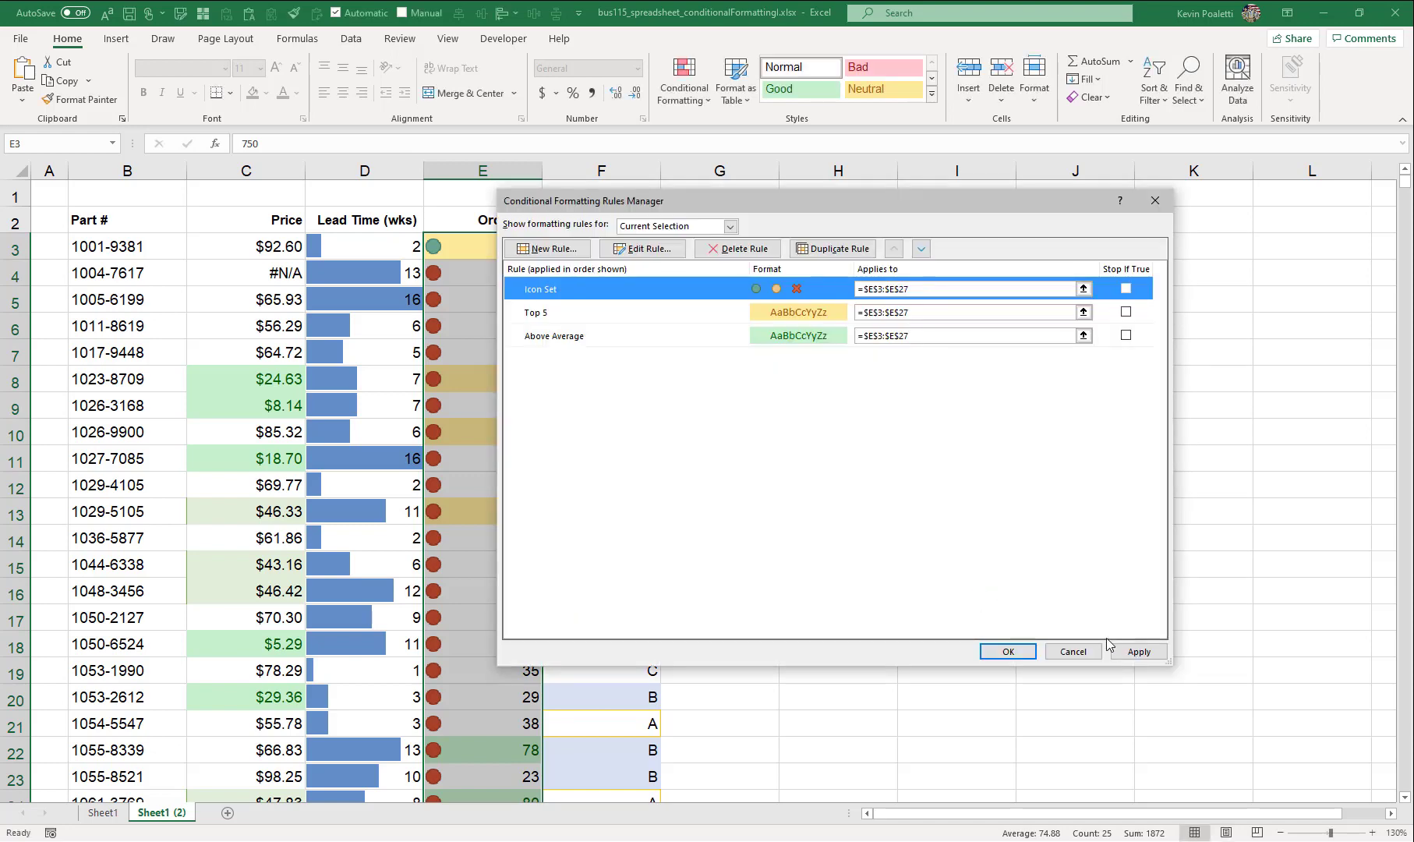
left_click(1008, 651)
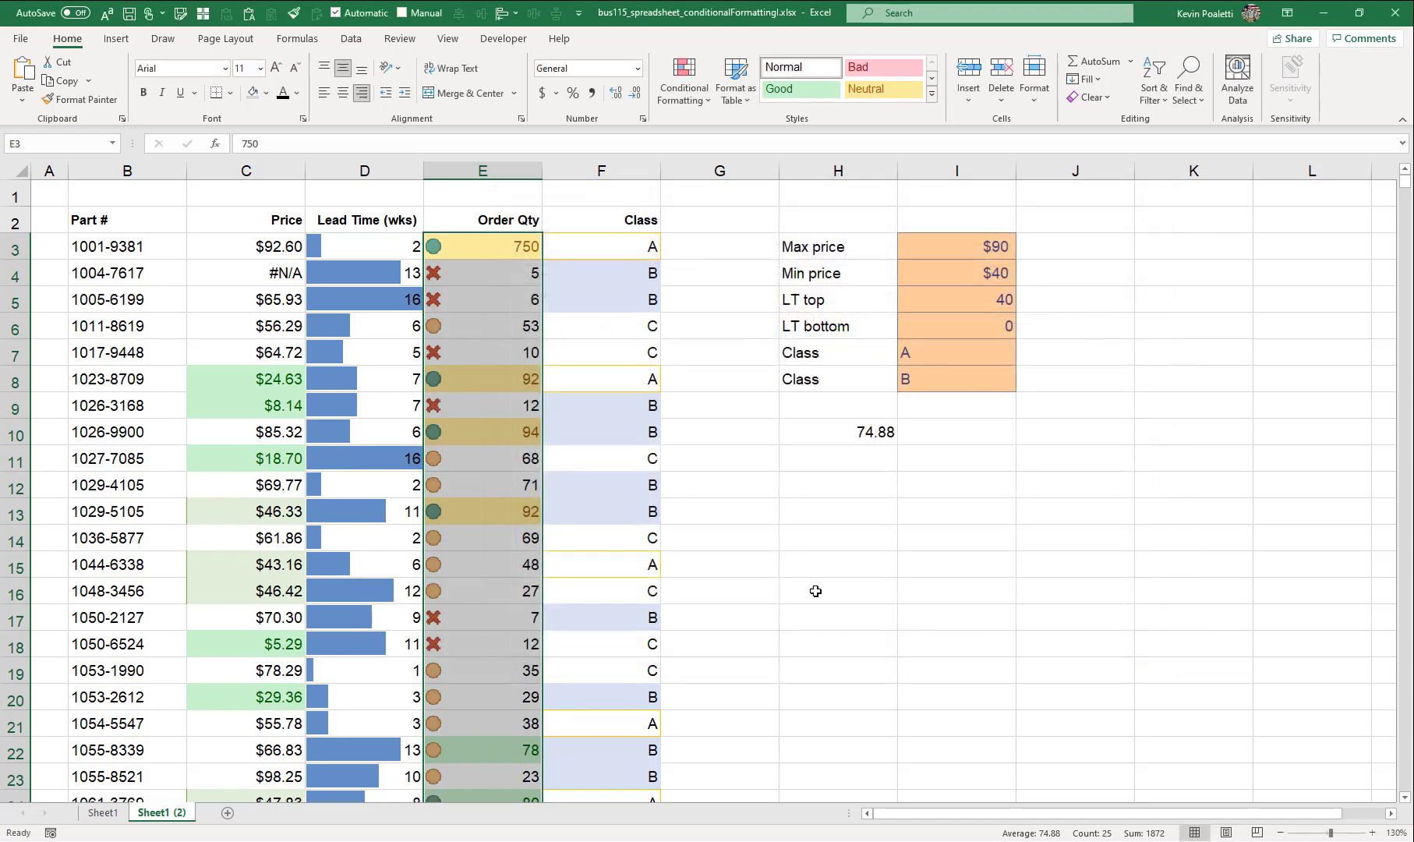
Check the red-cross order quantities in column E against the threshold of 20.
left_click(455, 279)
left_click(473, 304)
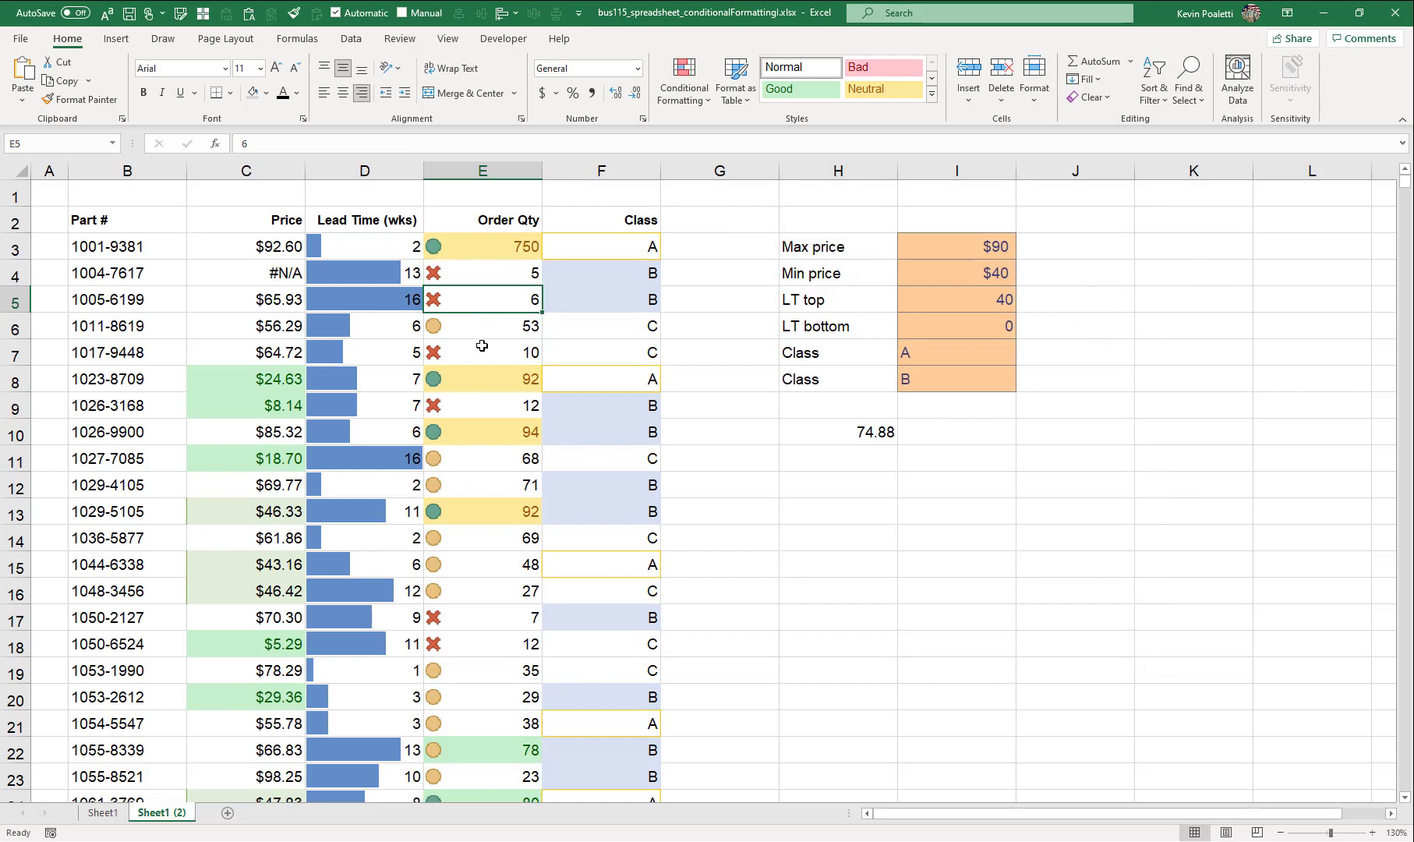
left_click(481, 347)
left_click(483, 405)
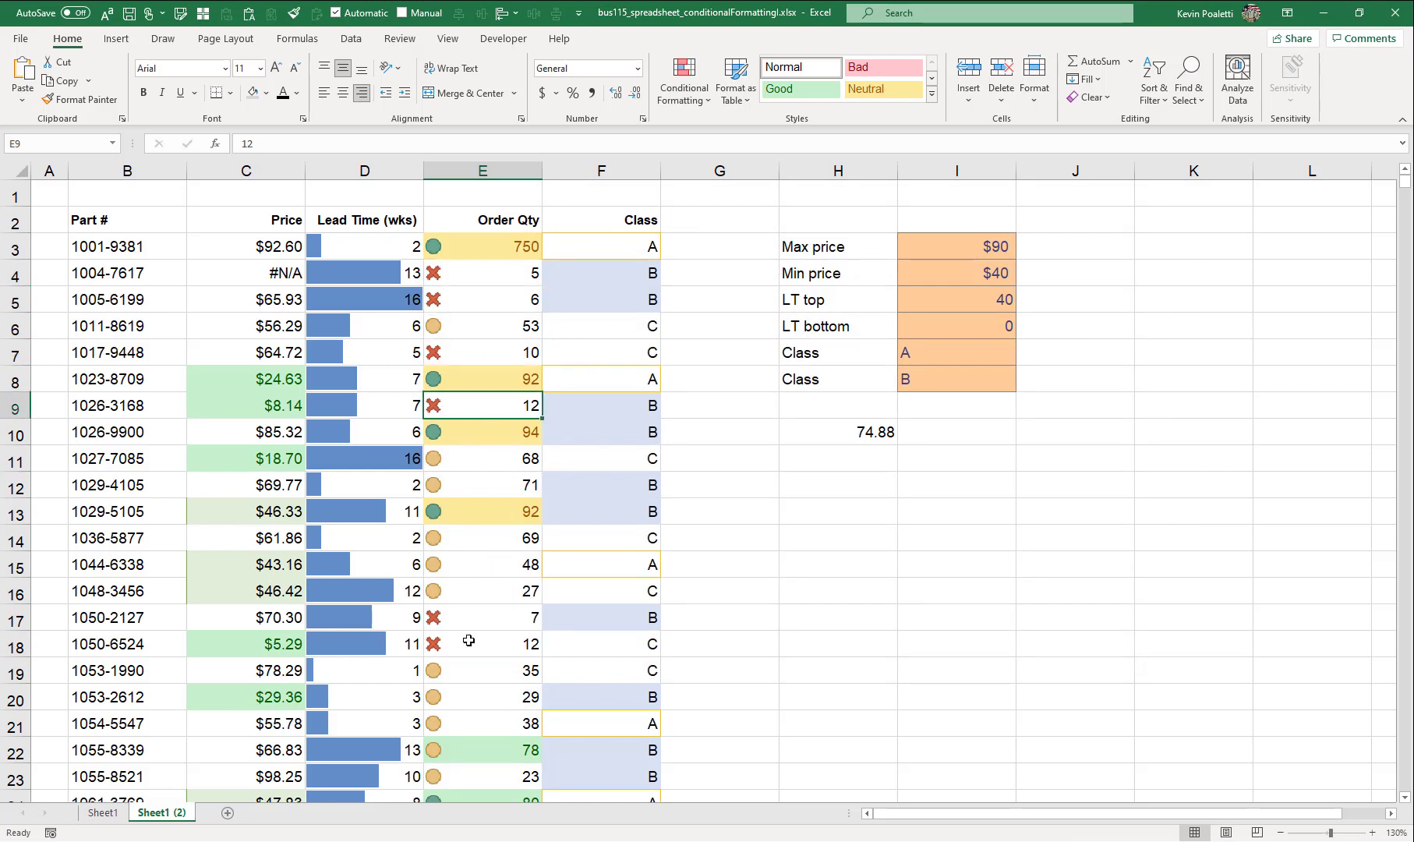
left_click(487, 624)
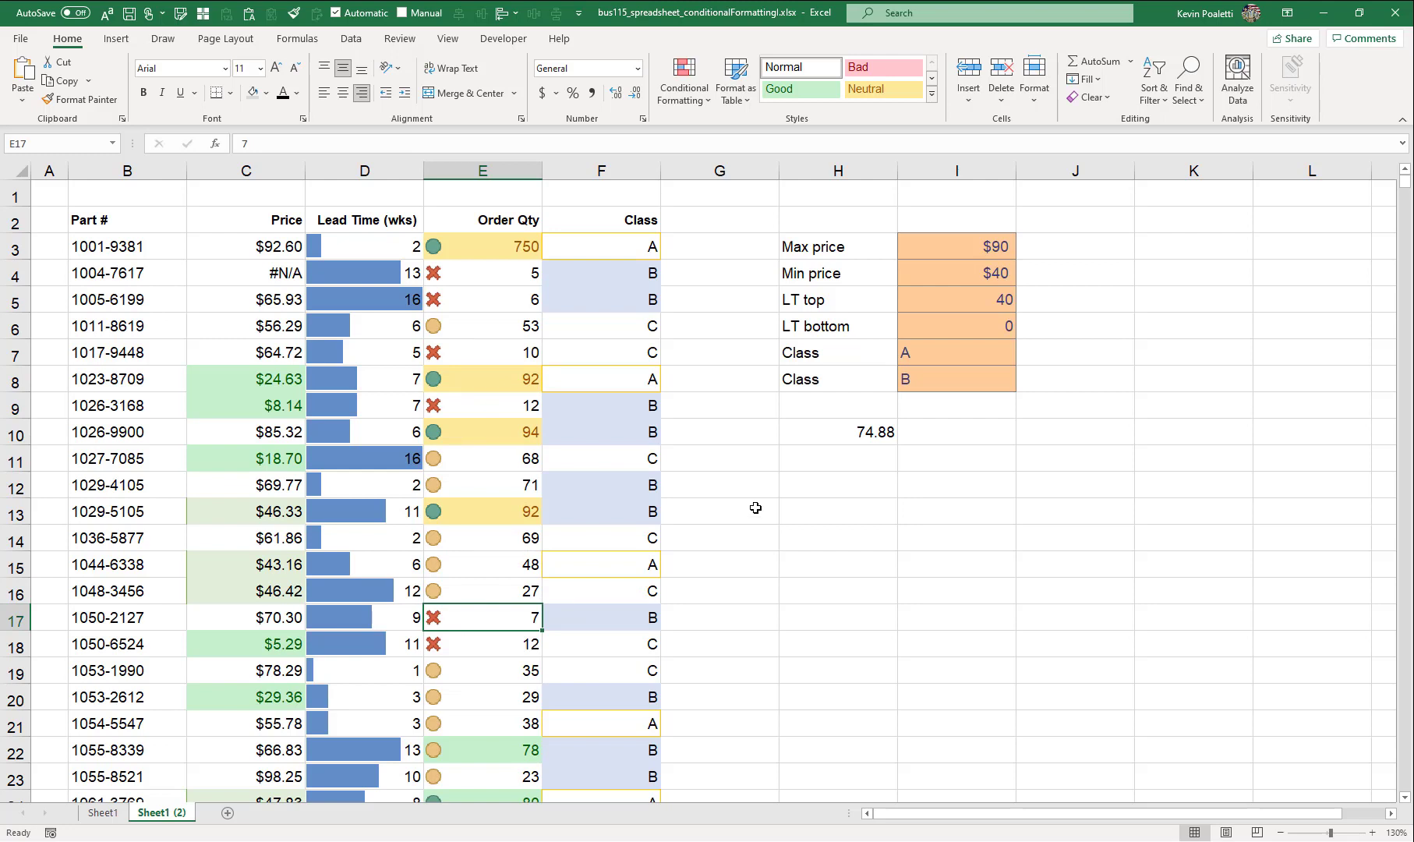
left_click(822, 480)
left_click(684, 82)
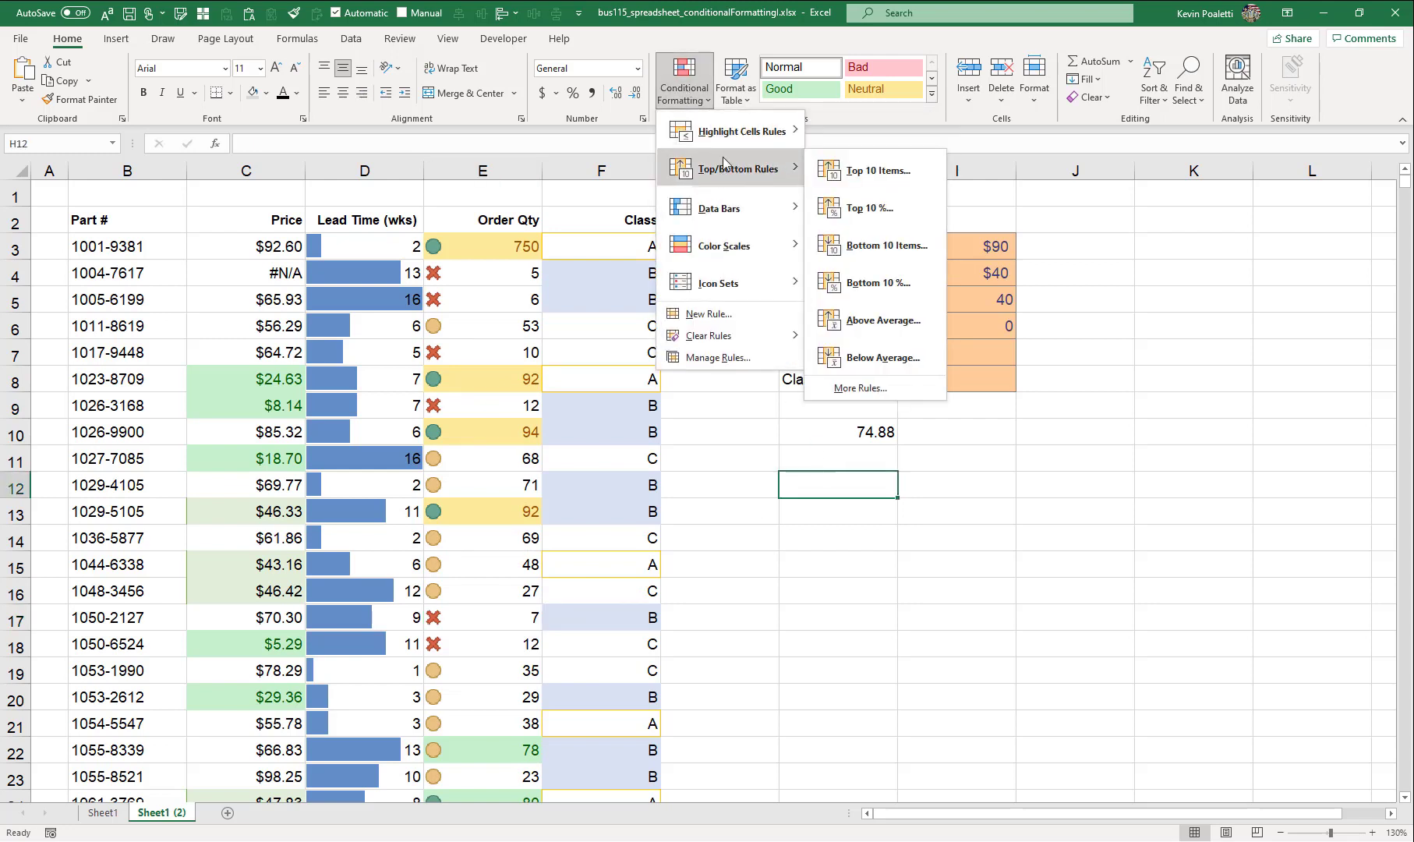
mouse_move(725, 136)
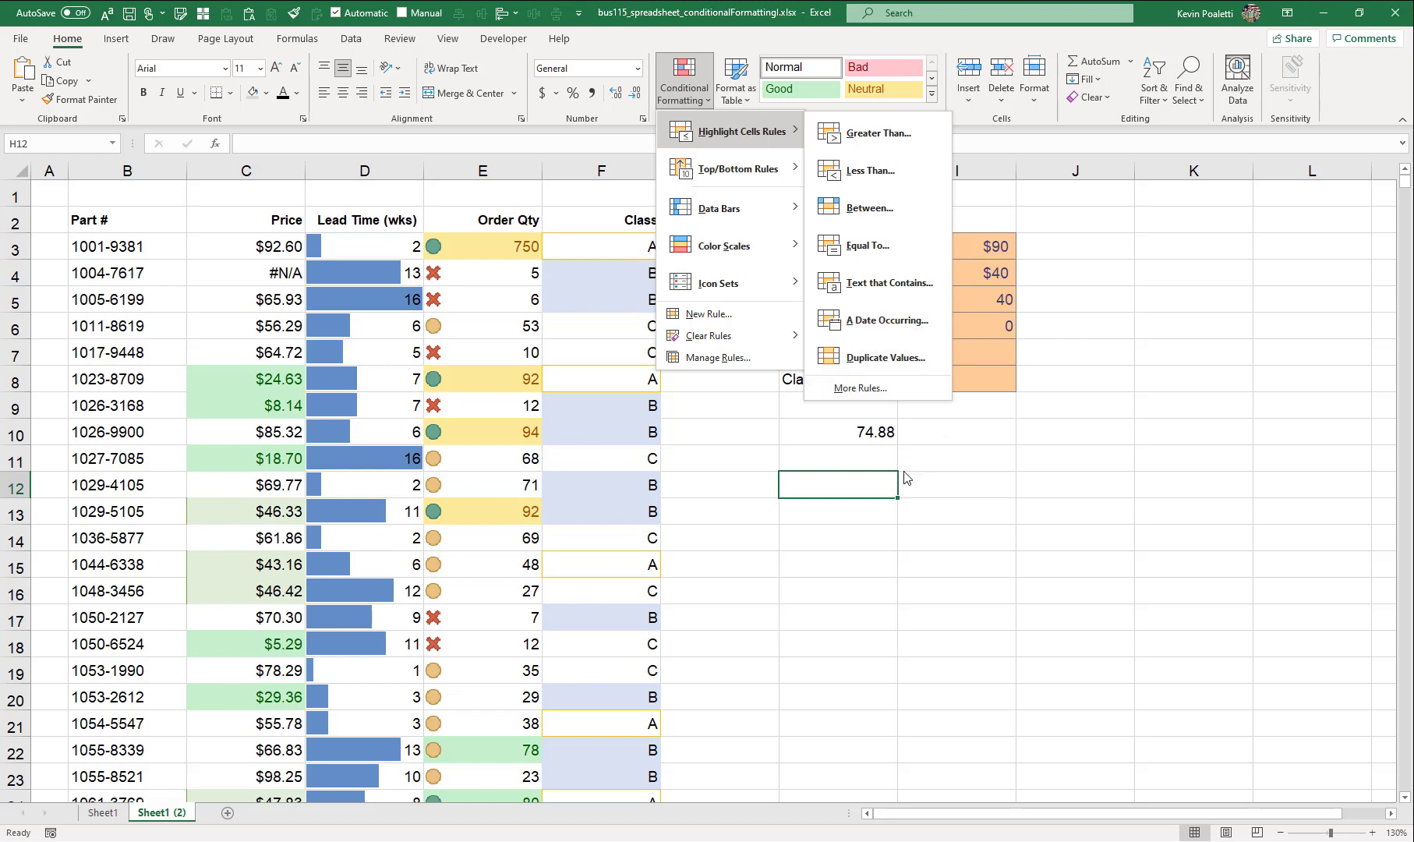
left_click(864, 489)
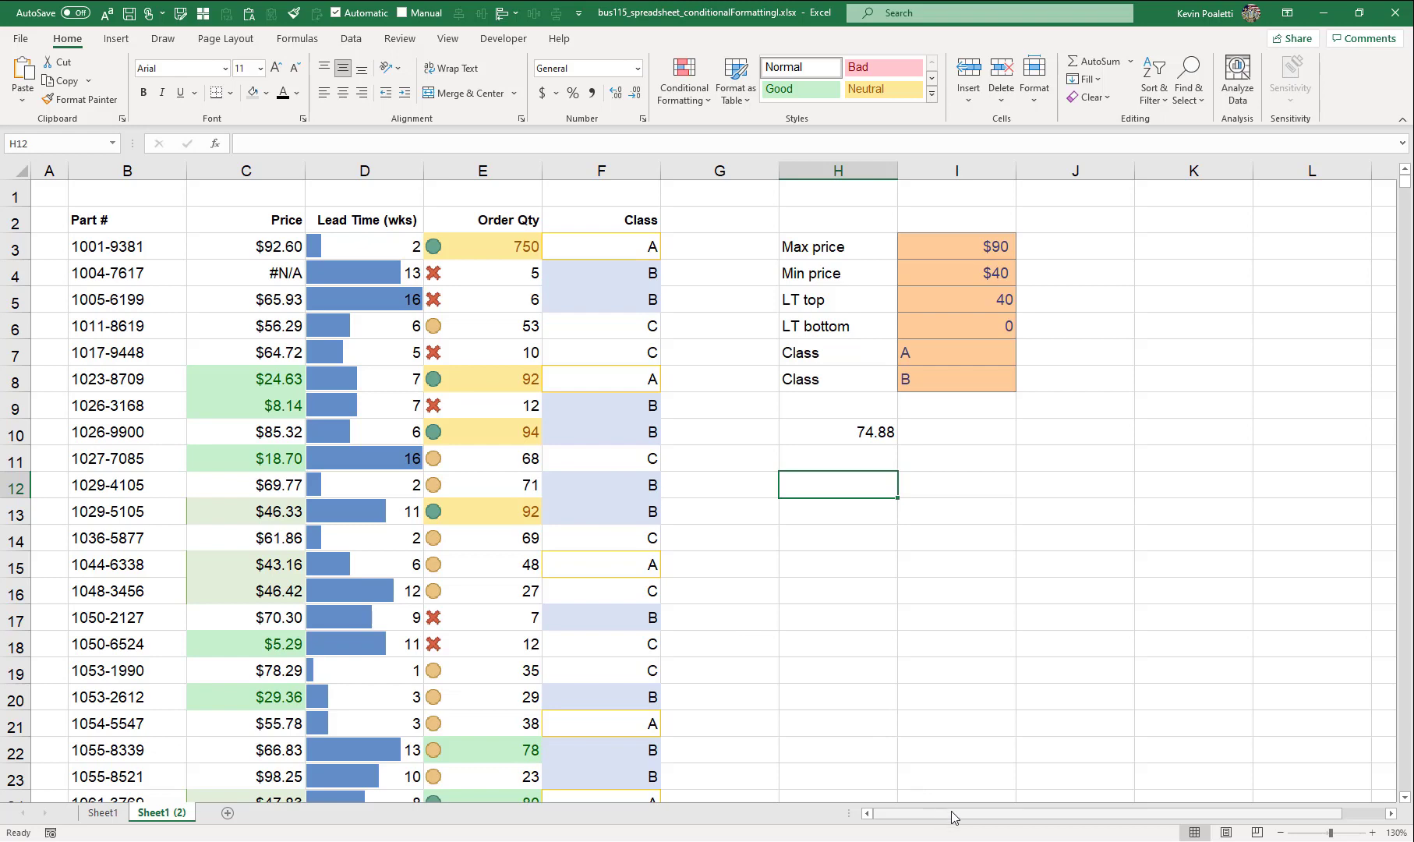
Add the label Reorder in L3 with the value 25 beside it in M3.
left_click(1390, 813)
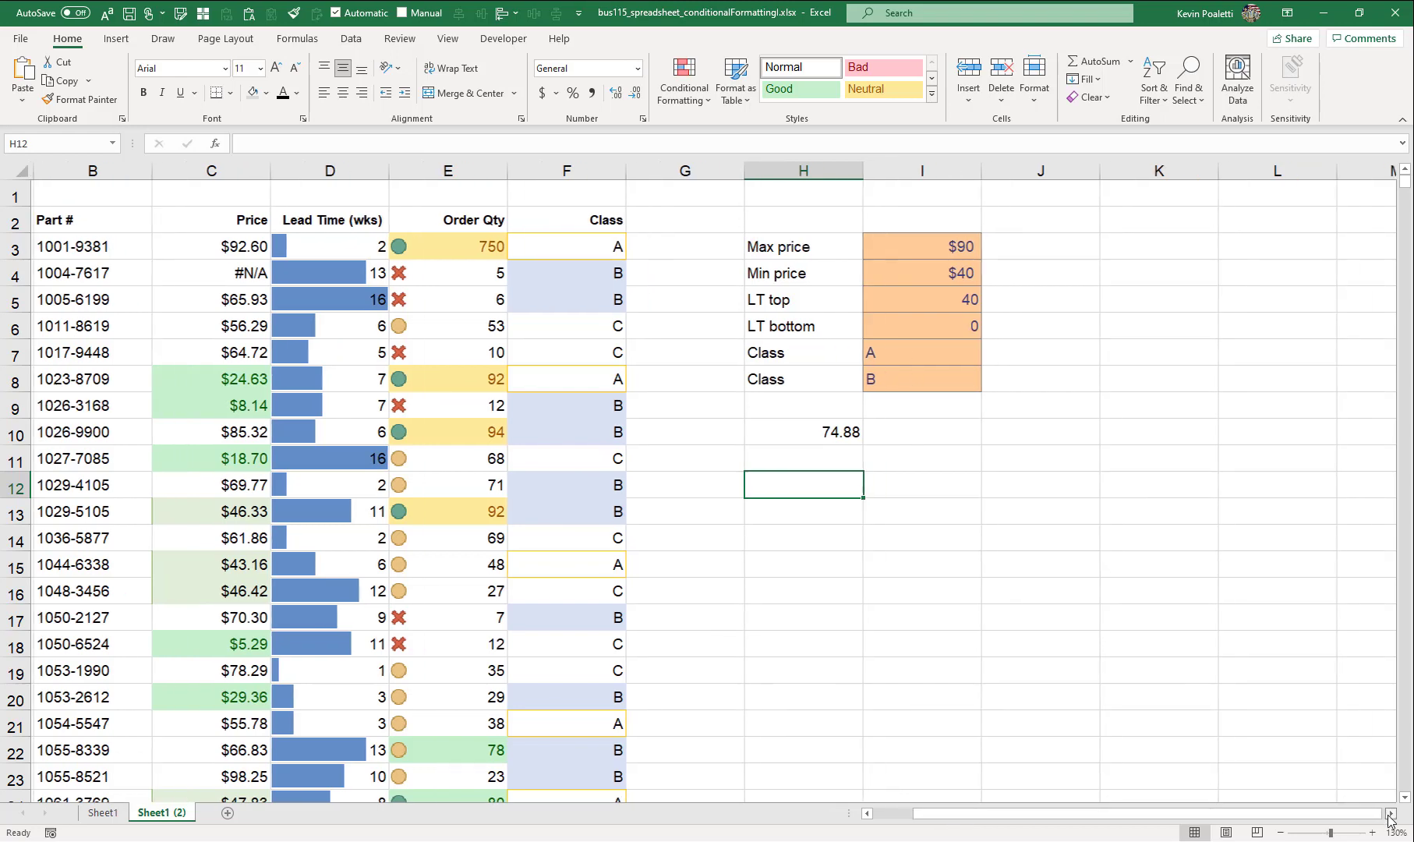
left_click(1390, 814)
left_click(546, 254)
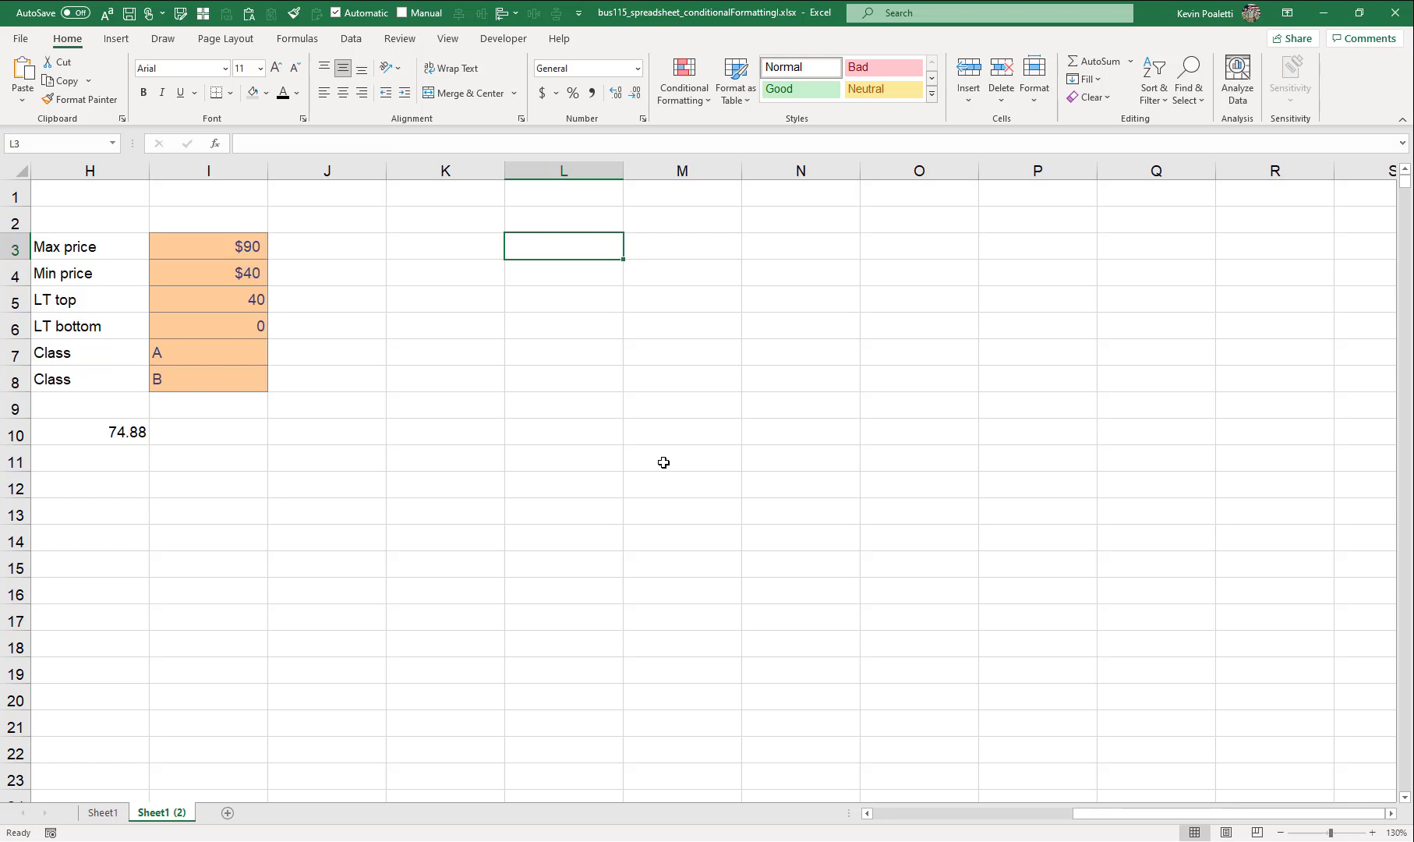
type("Re")
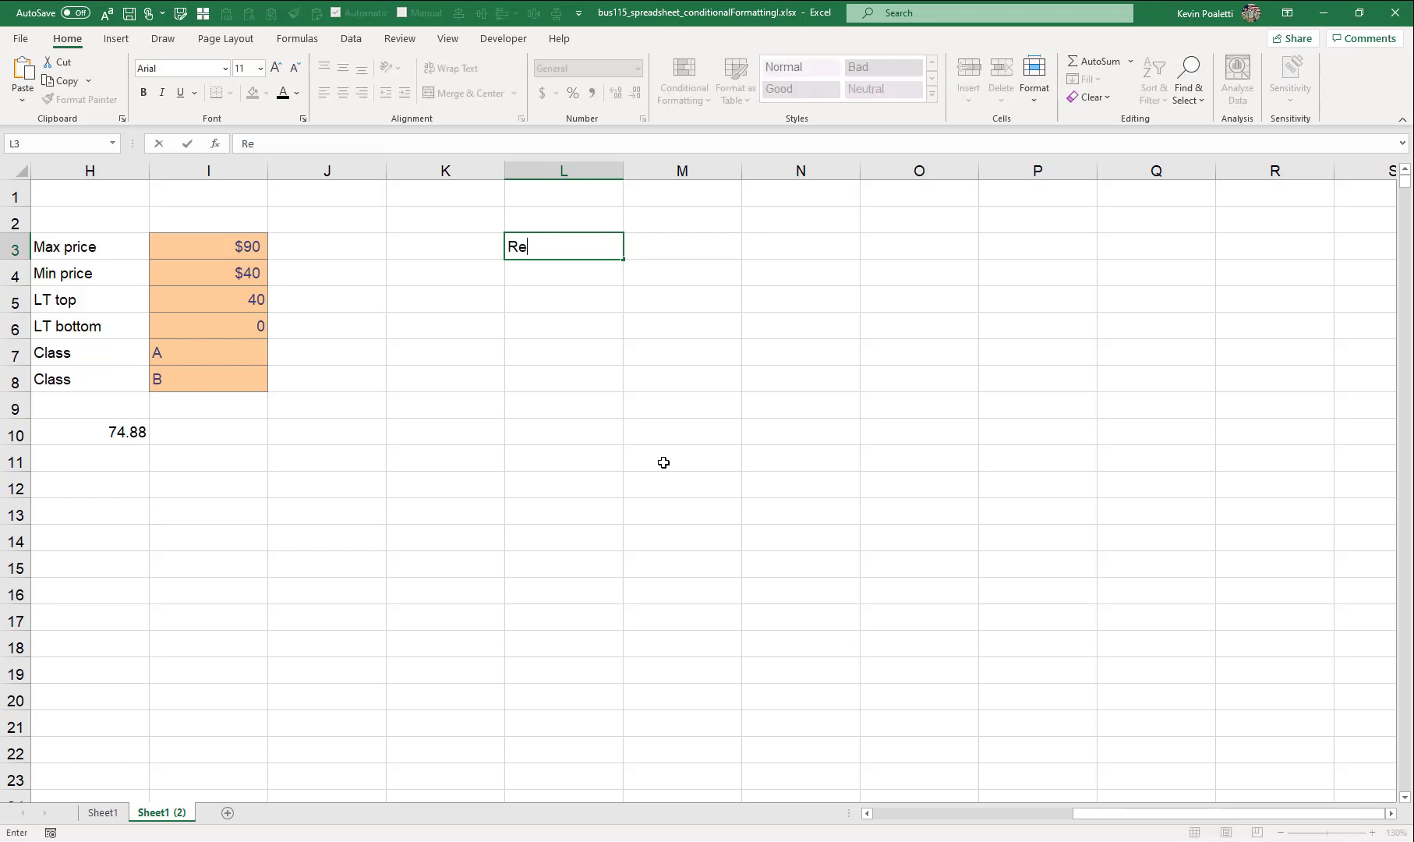
type("order")
key("Tab")
type("2")
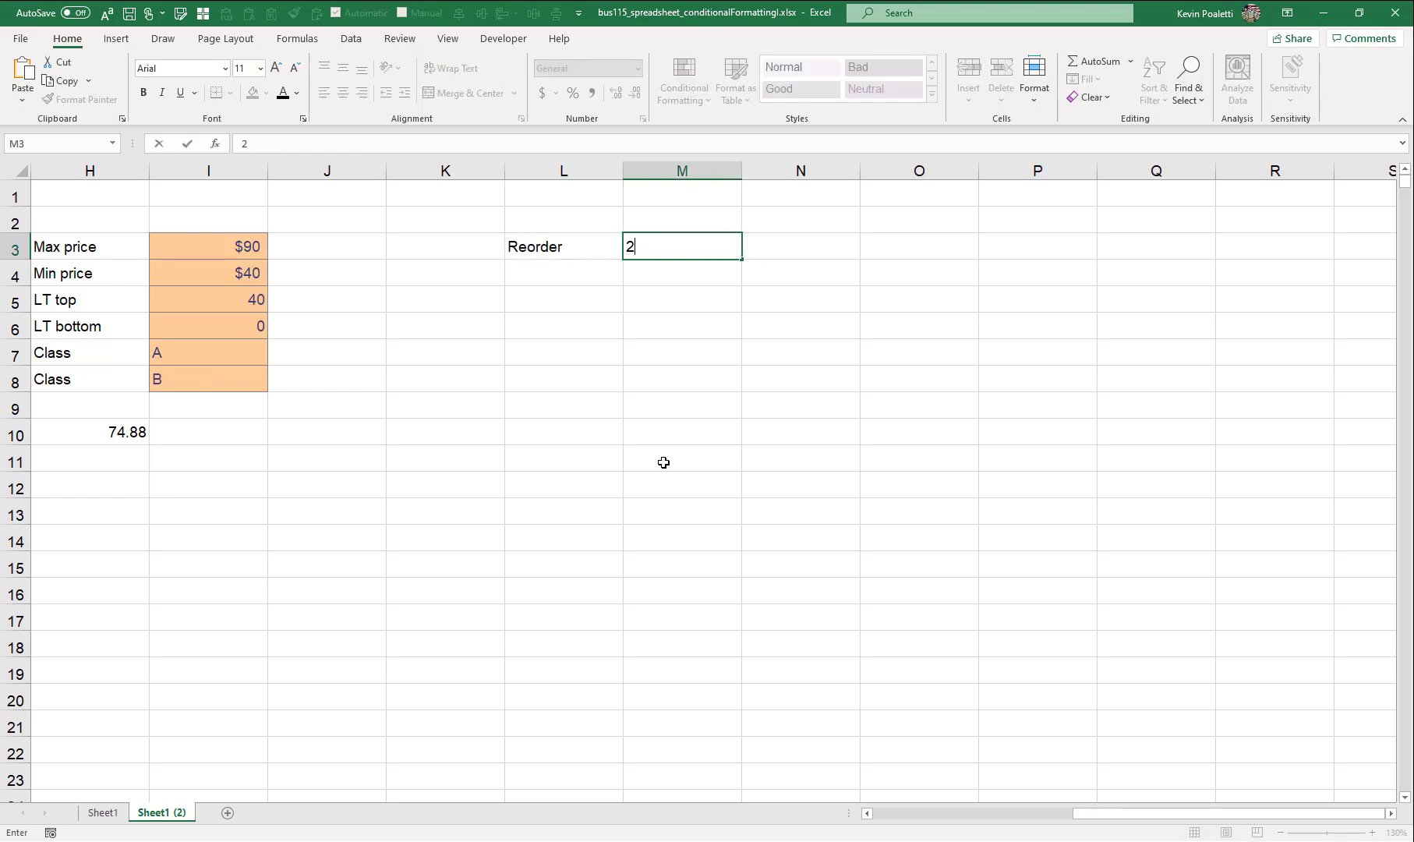
key("Return")
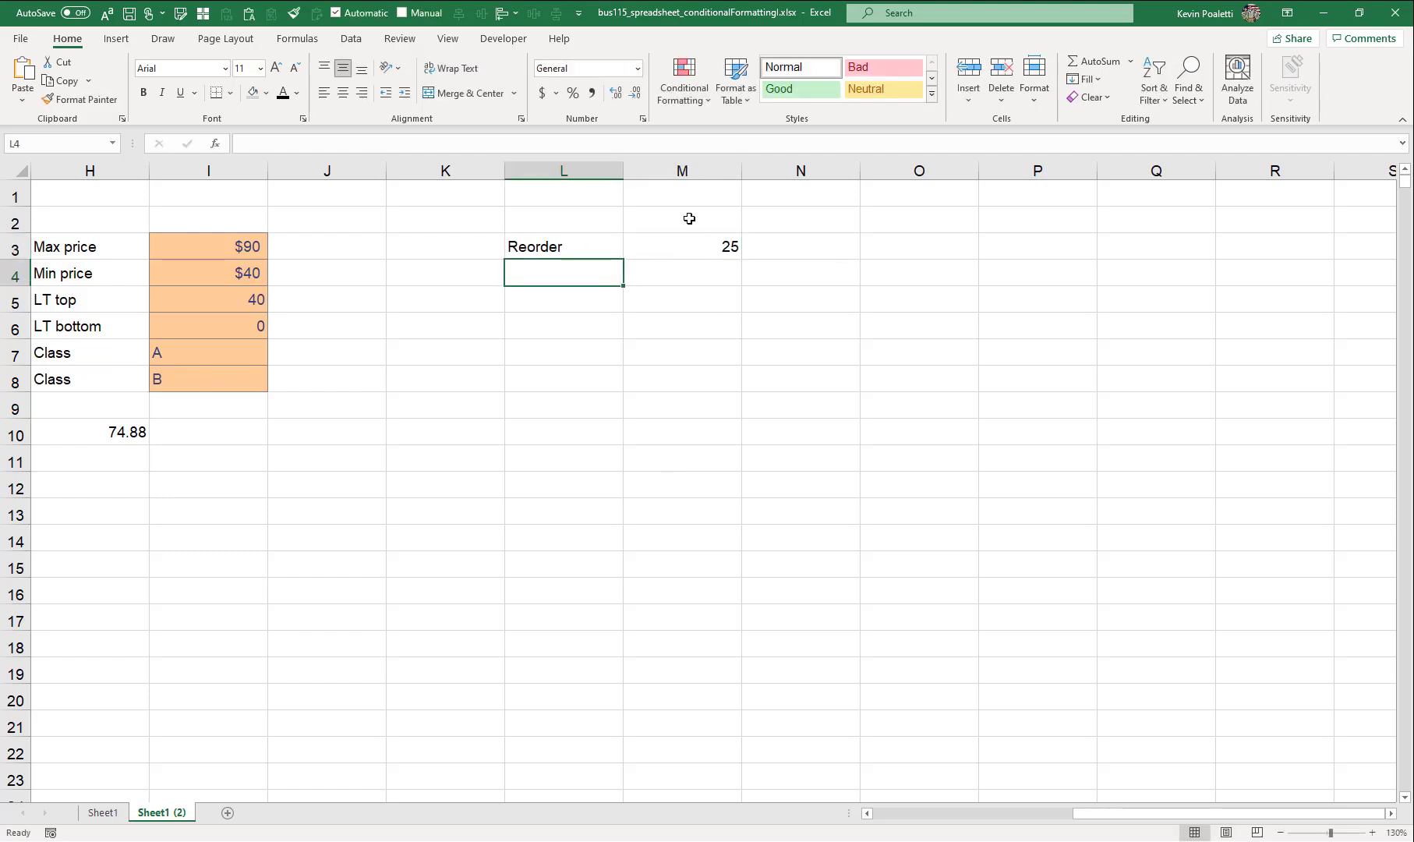
Apply the Input cell style to the reorder value in M3.
left_click(686, 240)
left_click(931, 94)
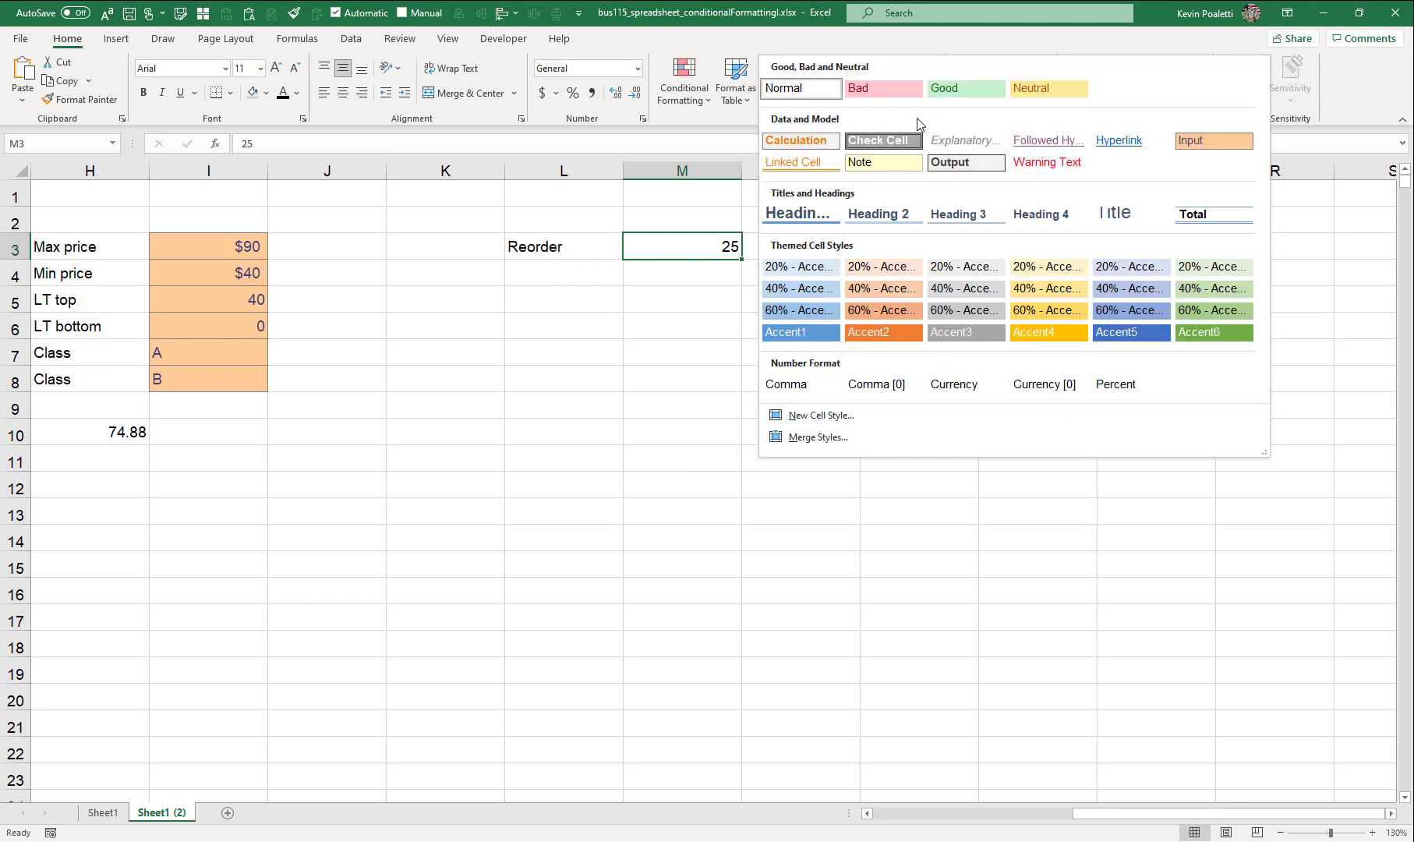
left_click(1220, 141)
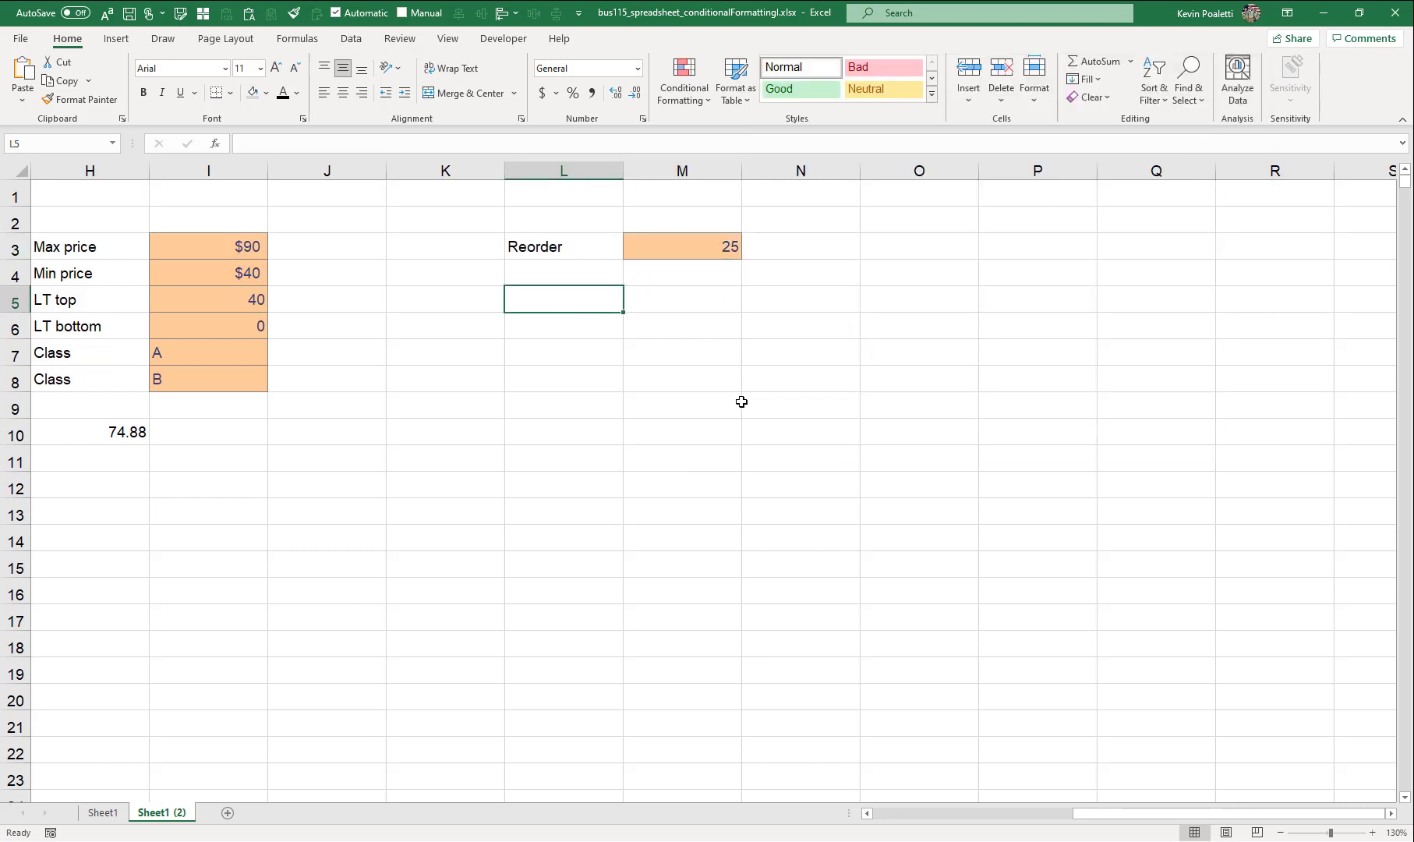
Add the label Inventory in L5 and apply the Output cell style to M5.
type("In")
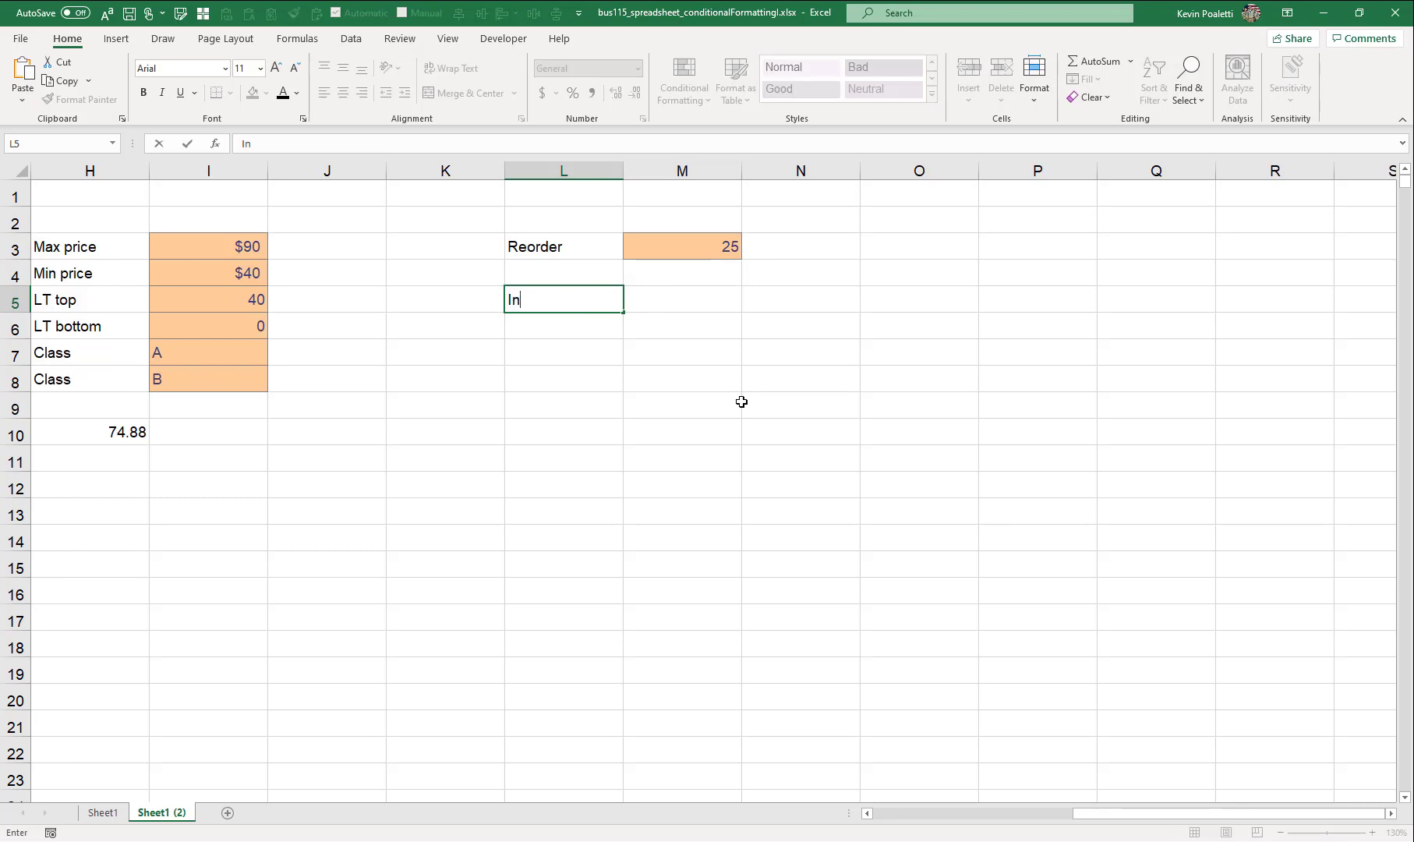
type("ventory")
key("Tab")
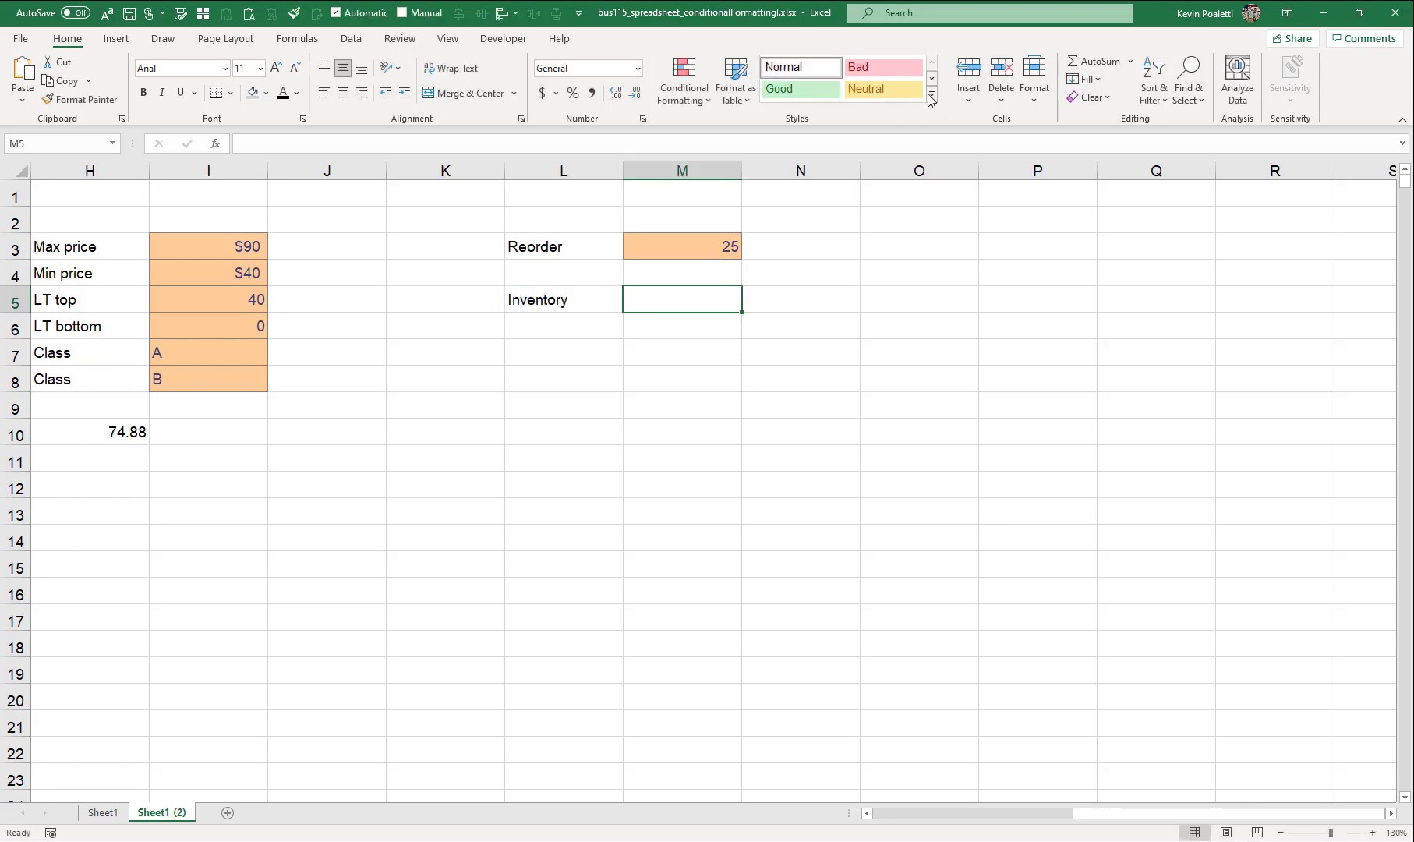
left_click(932, 92)
left_click(952, 165)
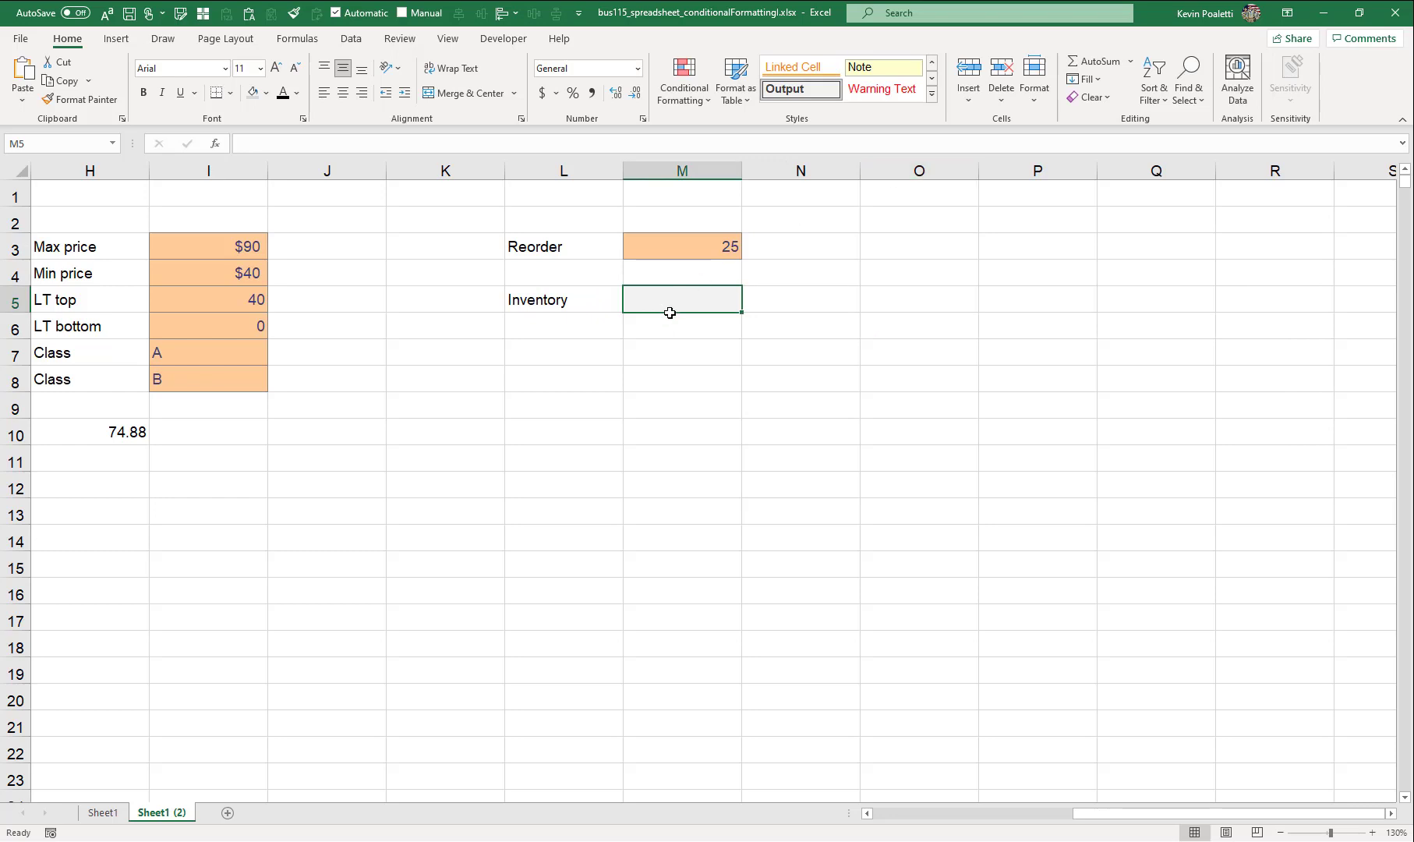
Enter the formula =RANDBETWEEN(0,100) in M5 as the inventory value.
type("=ran")
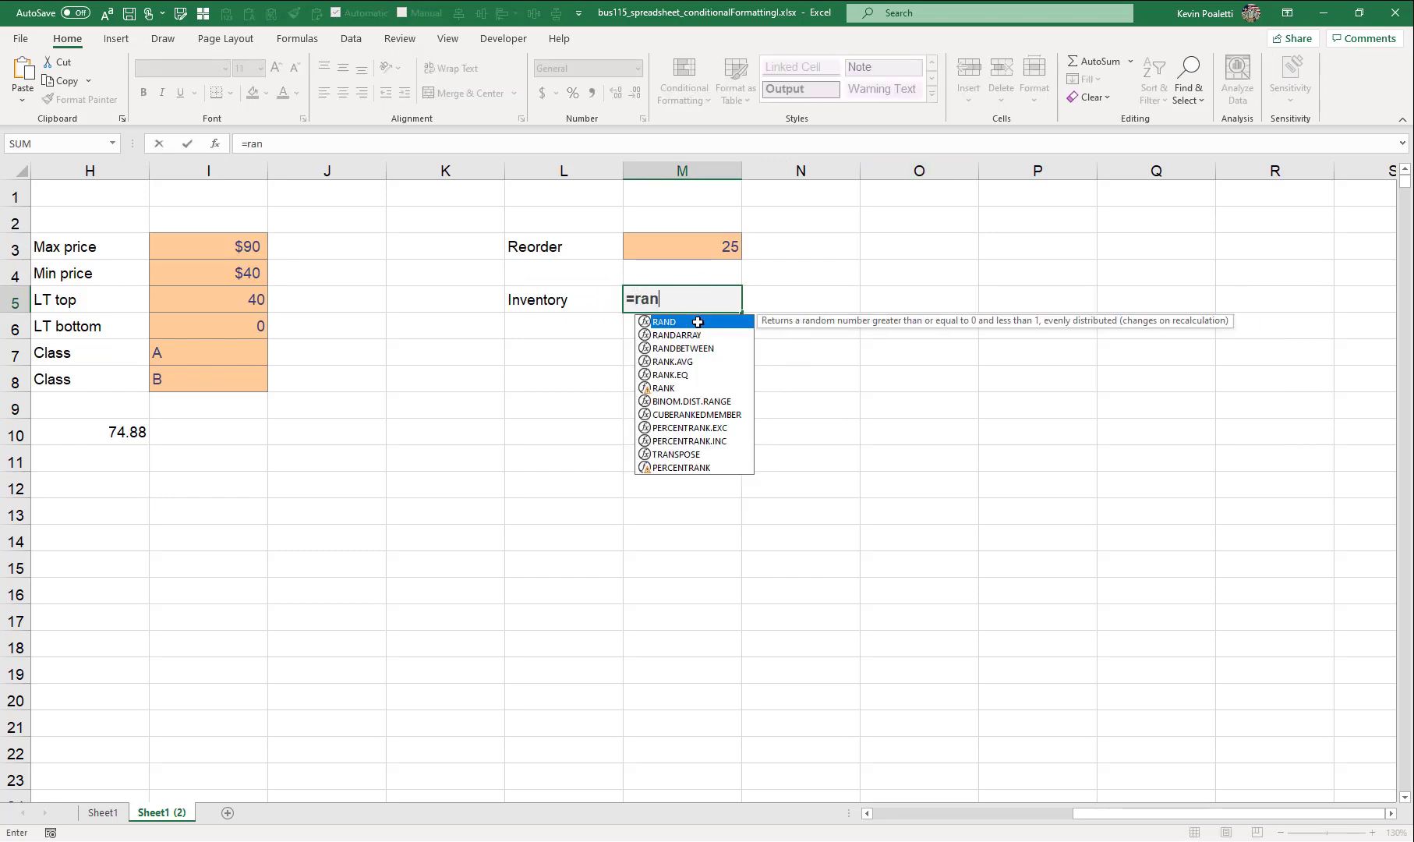
key("Down")
key("Down")
key("Tab")
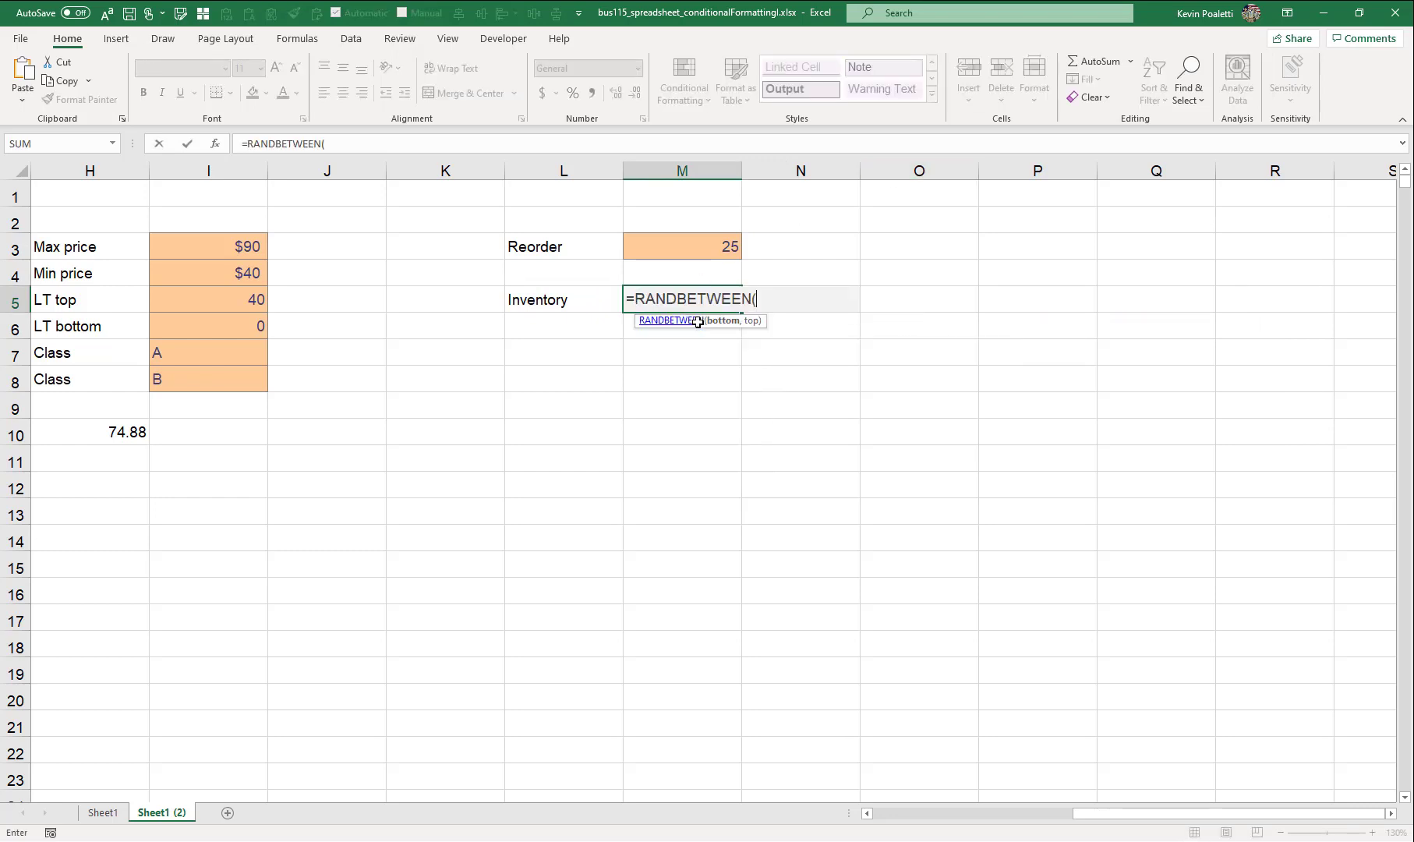
type("0,100")
key("Return")
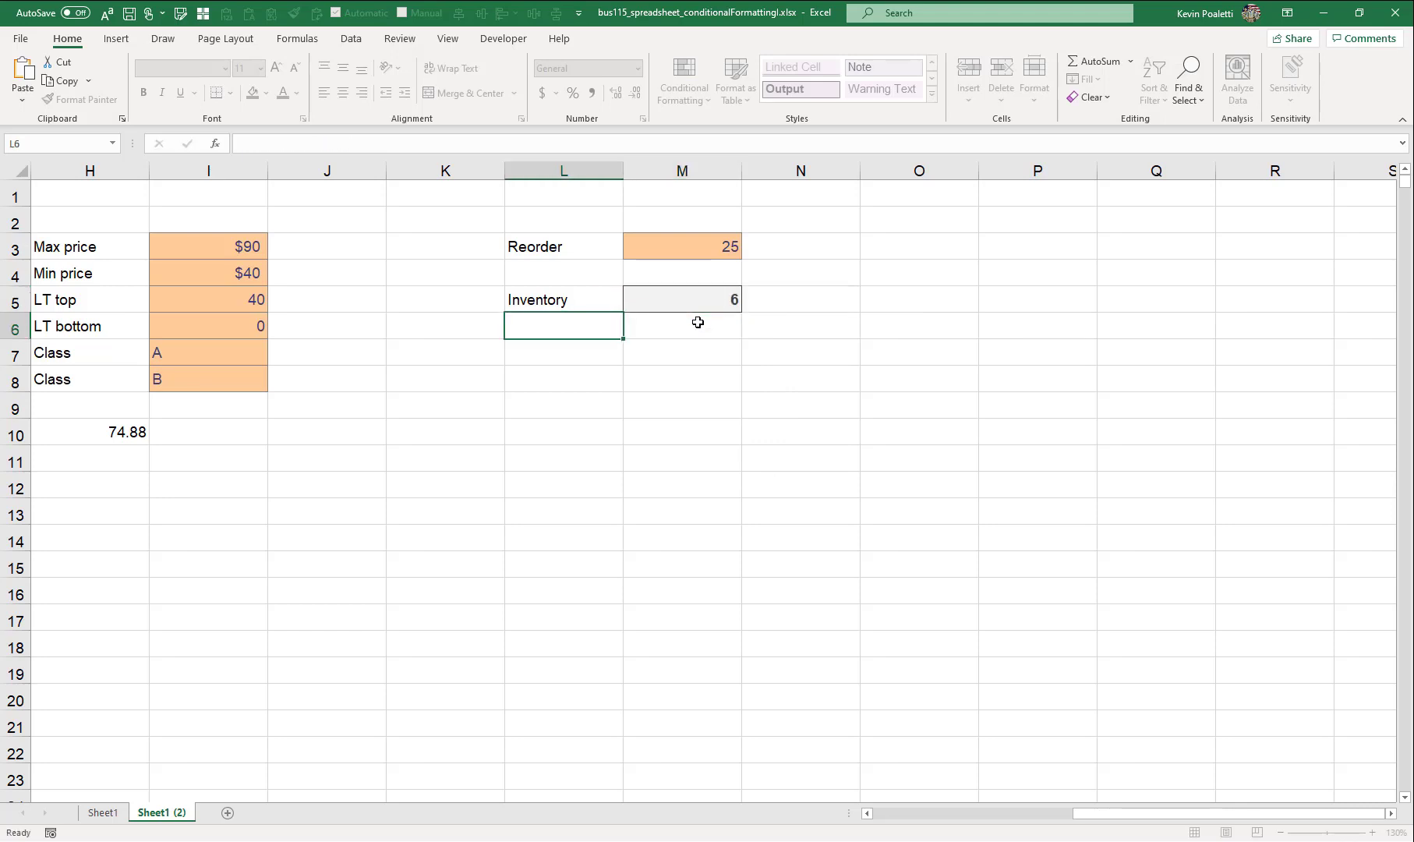
left_click(713, 304)
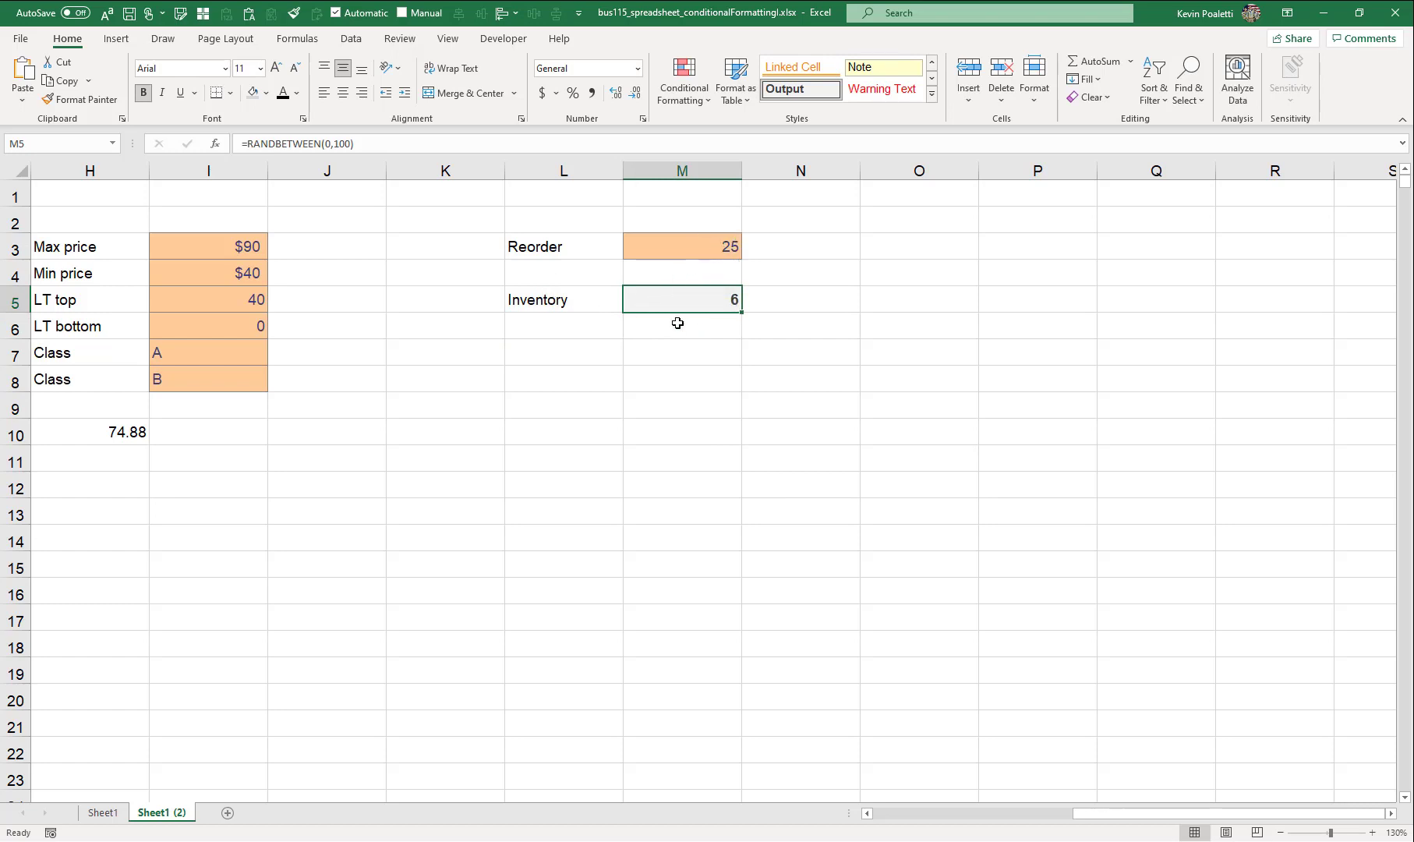
Enter the text TIME TO REORDER in M7 and widen column M to fit it.
left_click(664, 355)
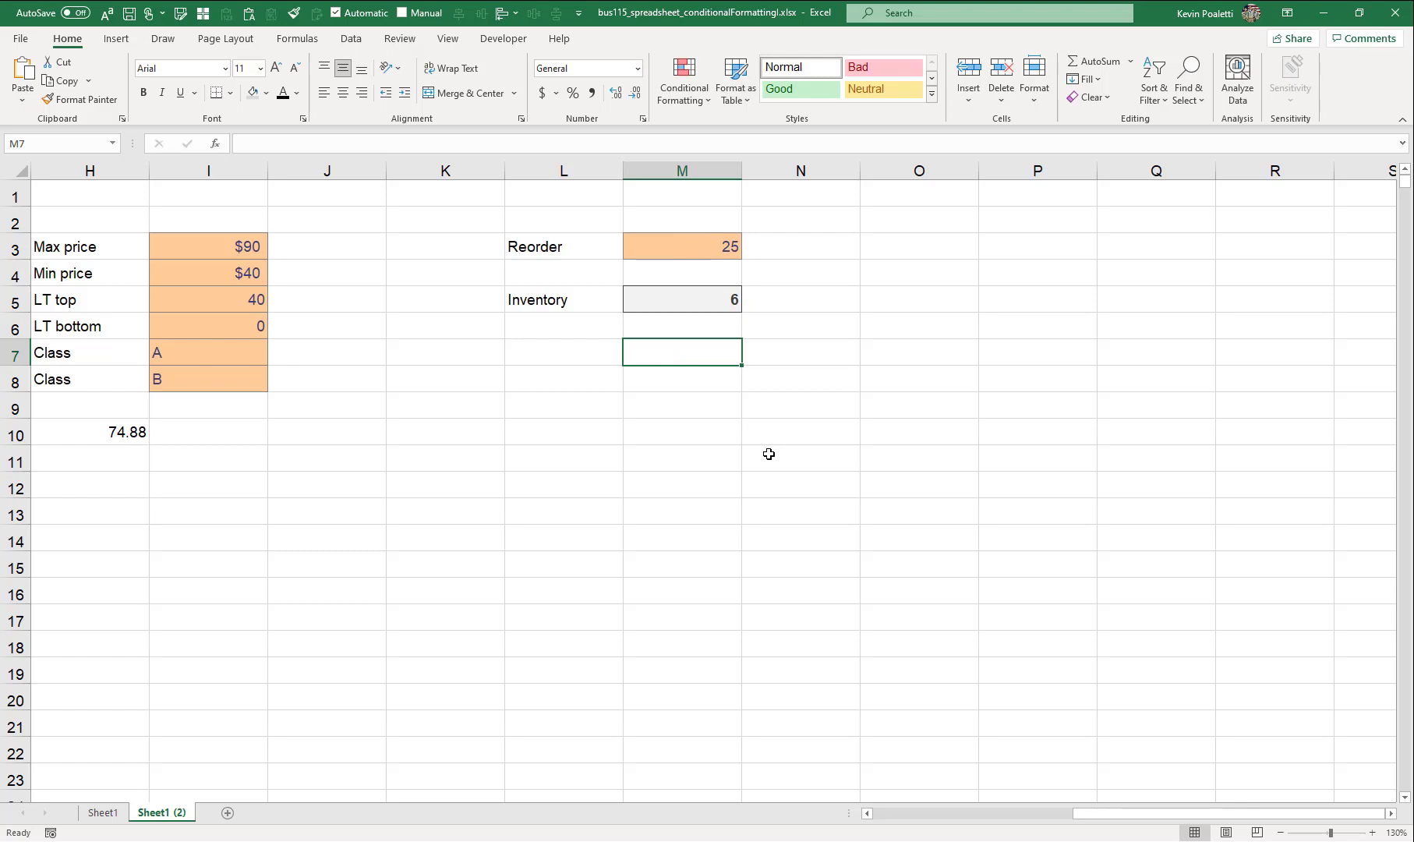
type("TIME")
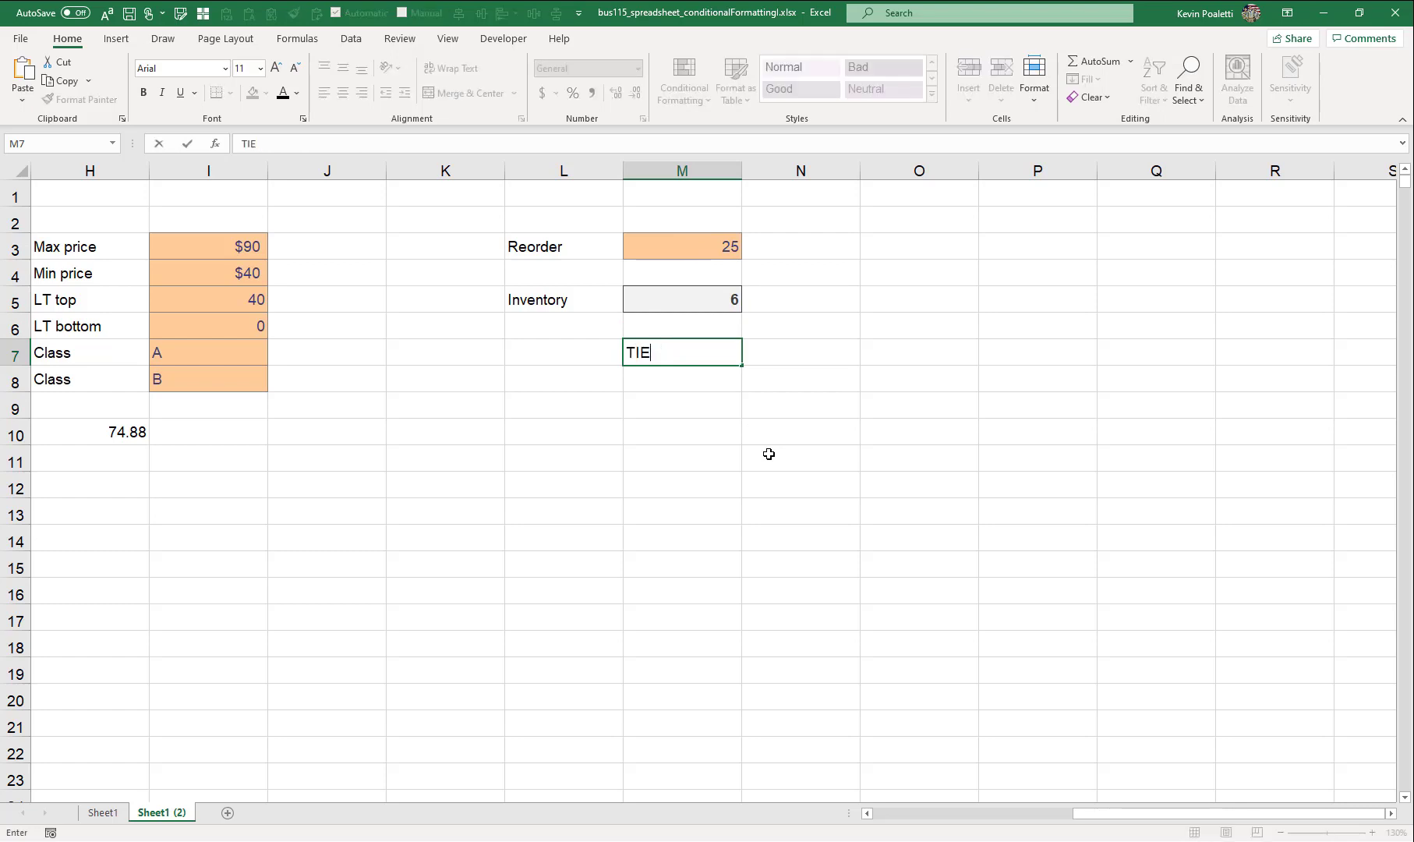
type(" TO REORDER")
key("ctrl+Return")
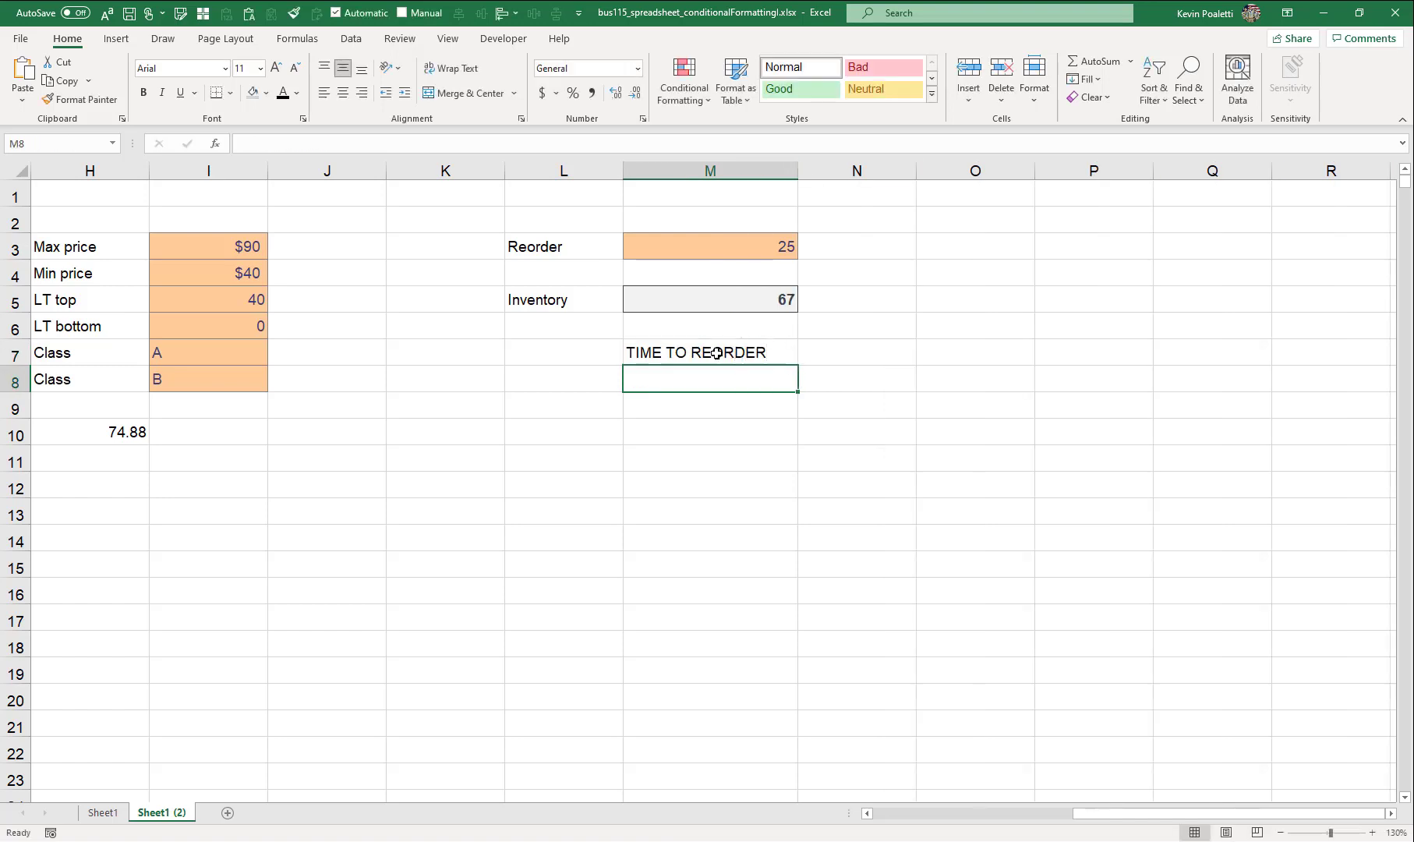
Start a formula-based conditional formatting rule for M7 with the condition =$M$5<$M$3.
left_click(699, 96)
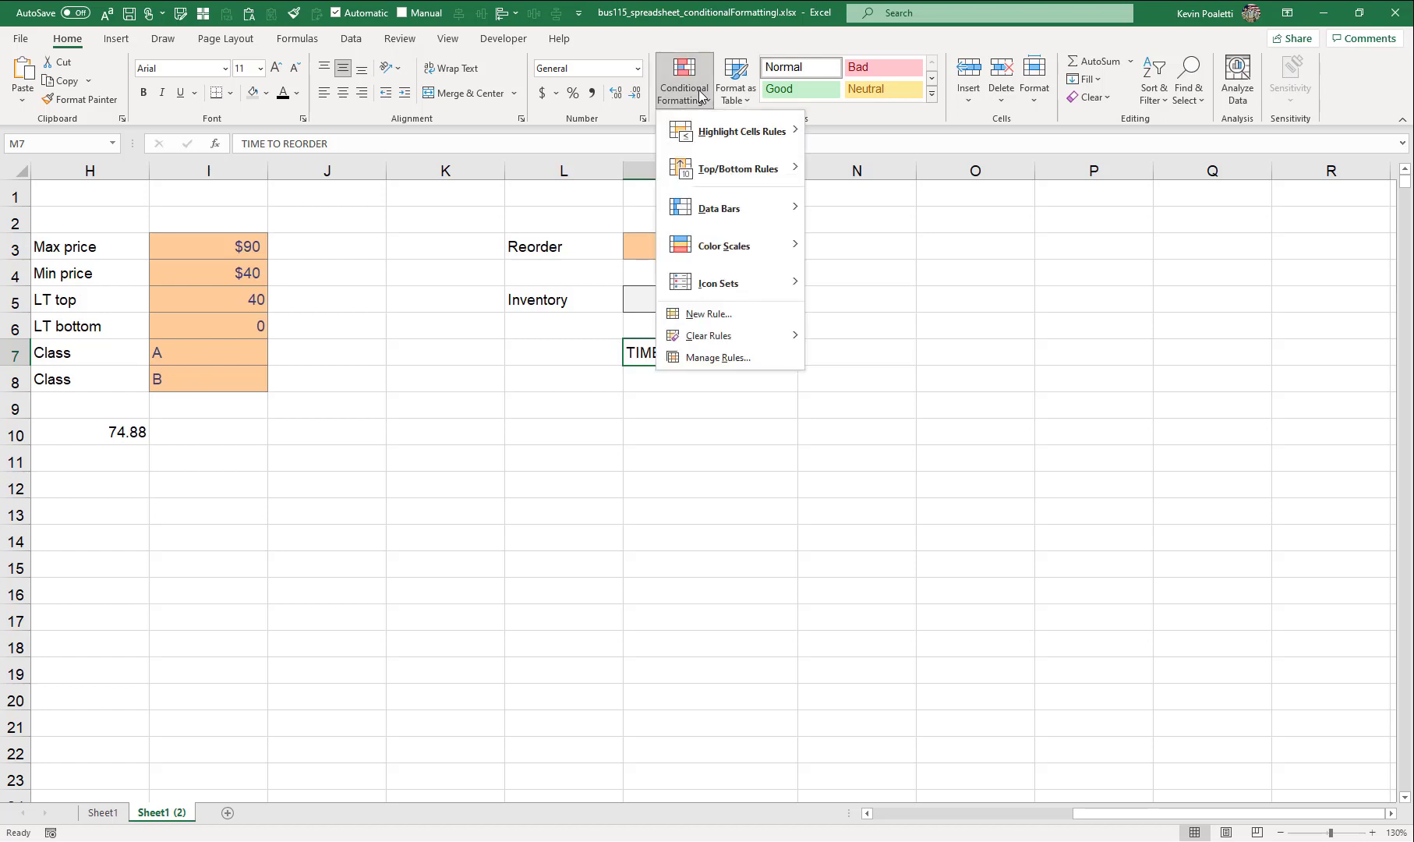
left_click(763, 314)
left_click_drag(733, 282, 192, 284)
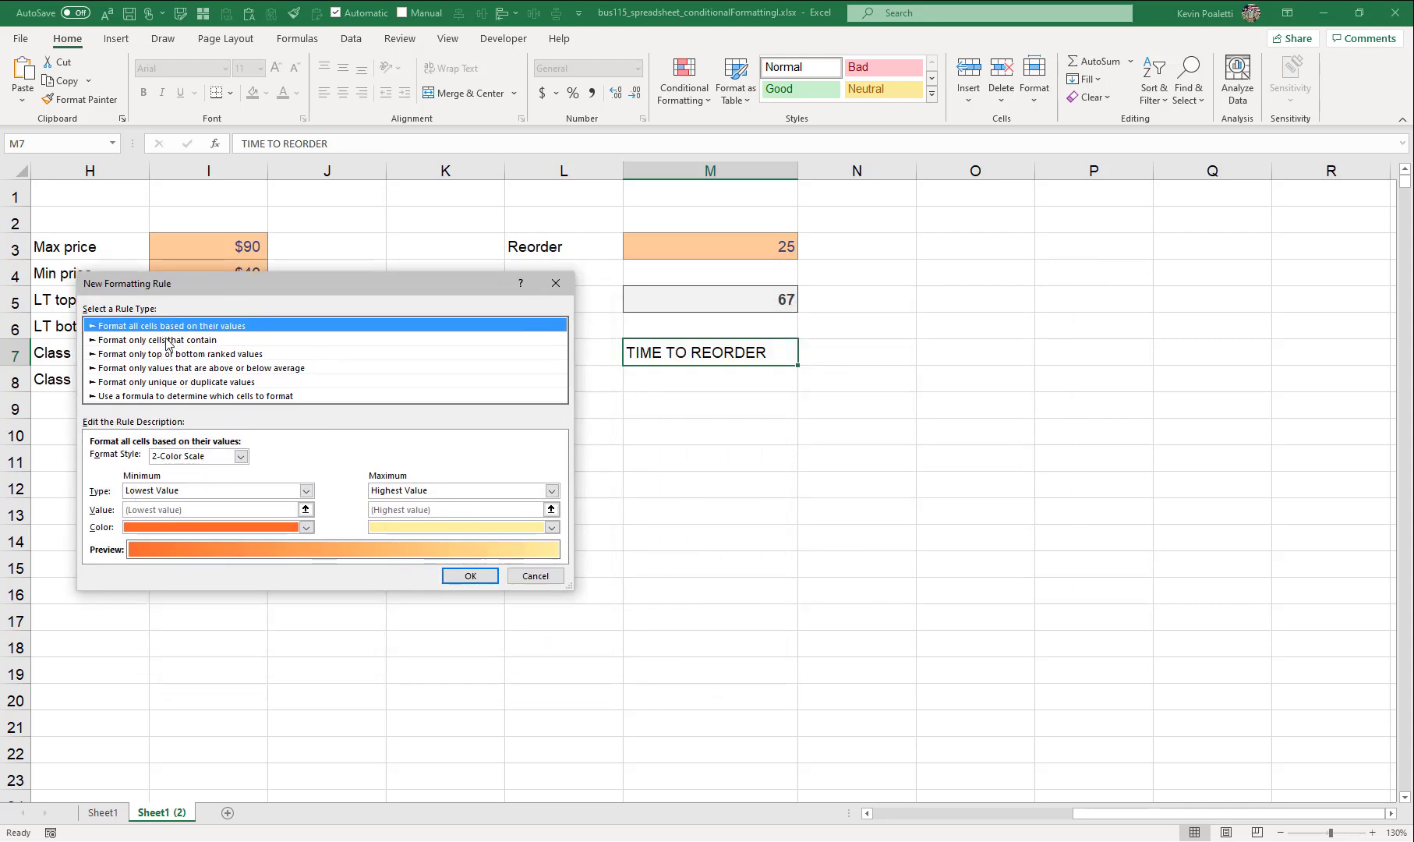
left_click(196, 398)
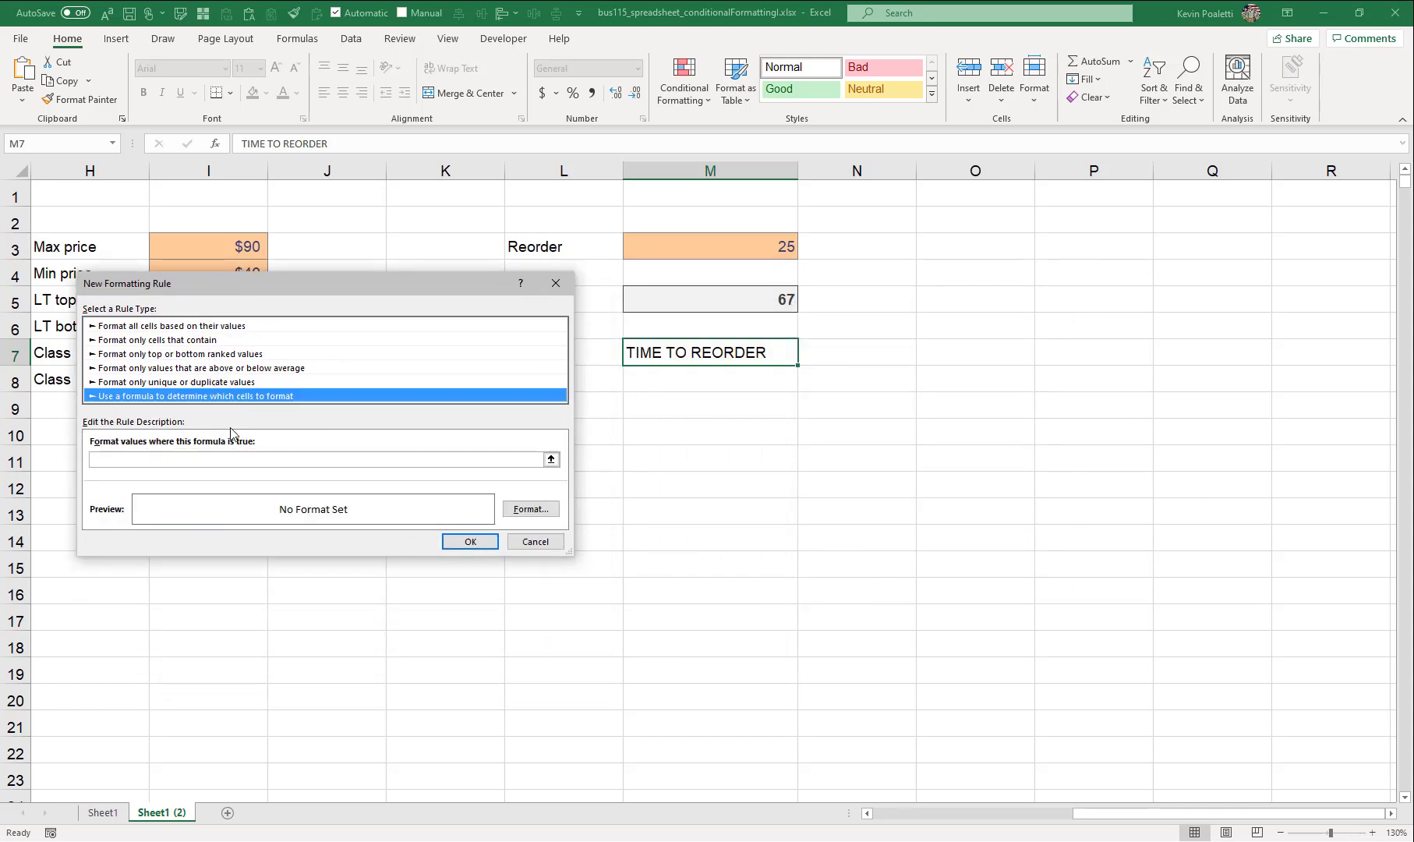
left_click(234, 459)
left_click(686, 291)
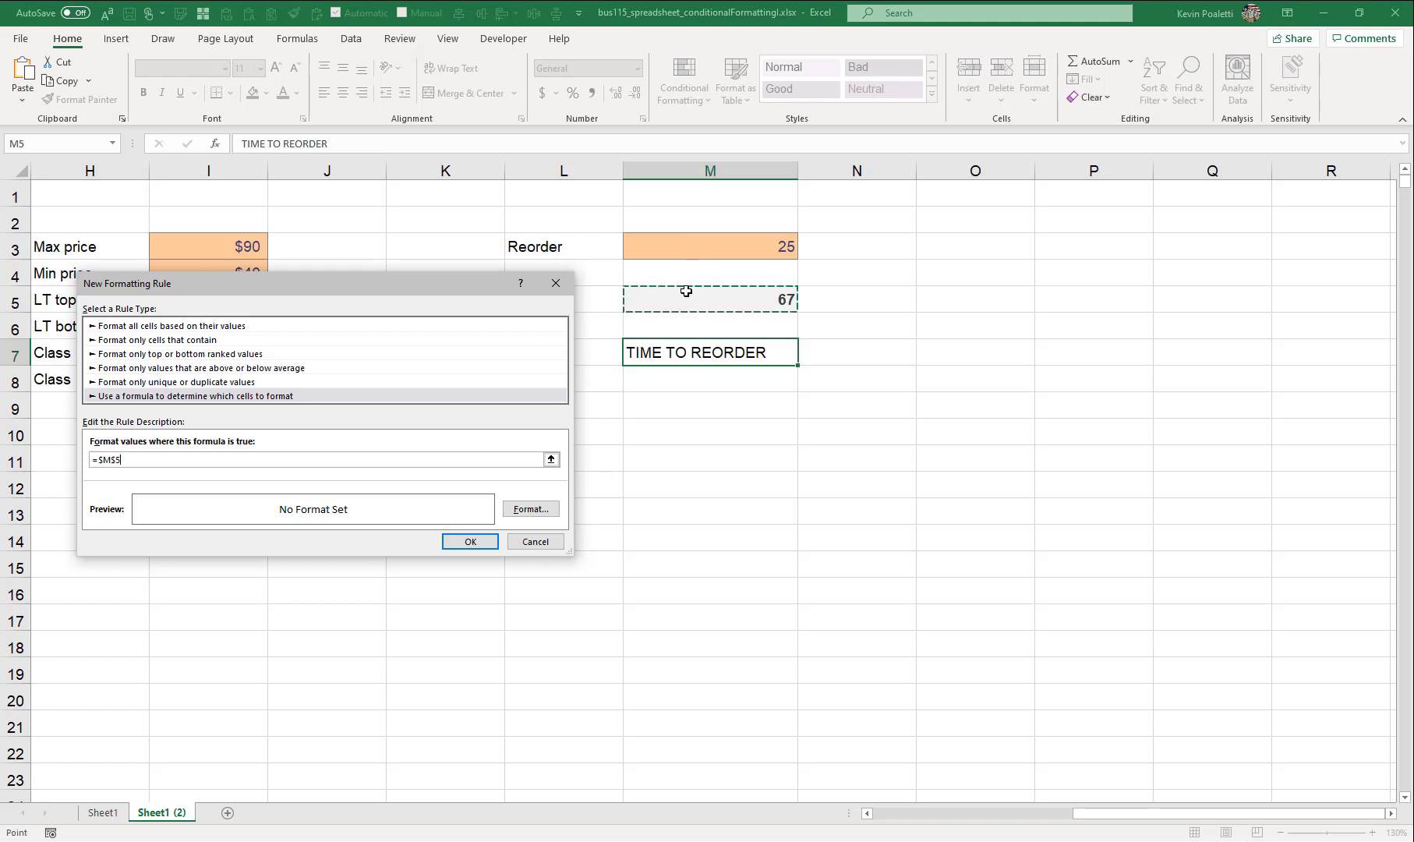
type("<")
left_click(760, 248)
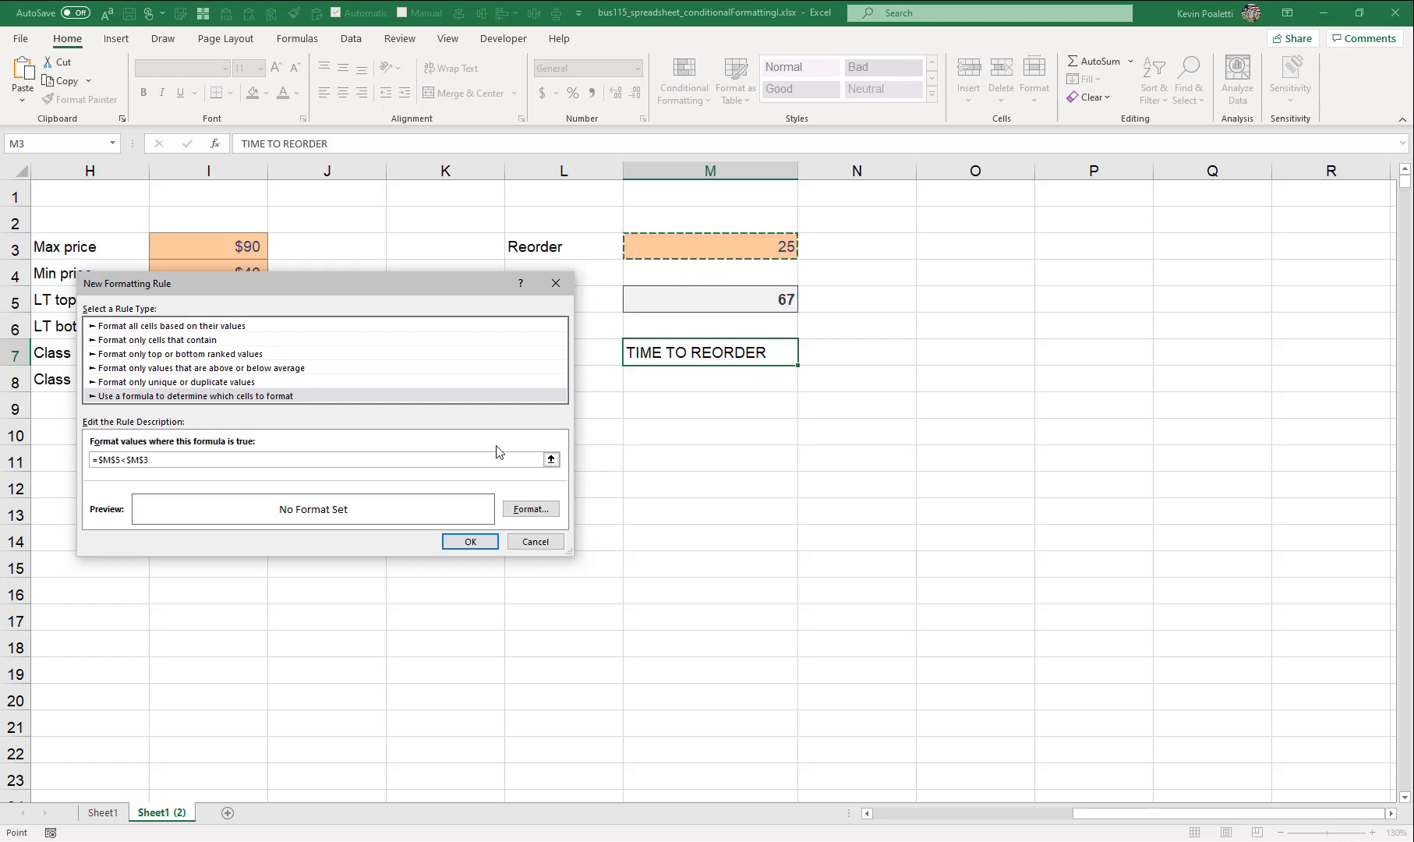
Give the rule's format a light orange fill and a bold orange font.
left_click(521, 509)
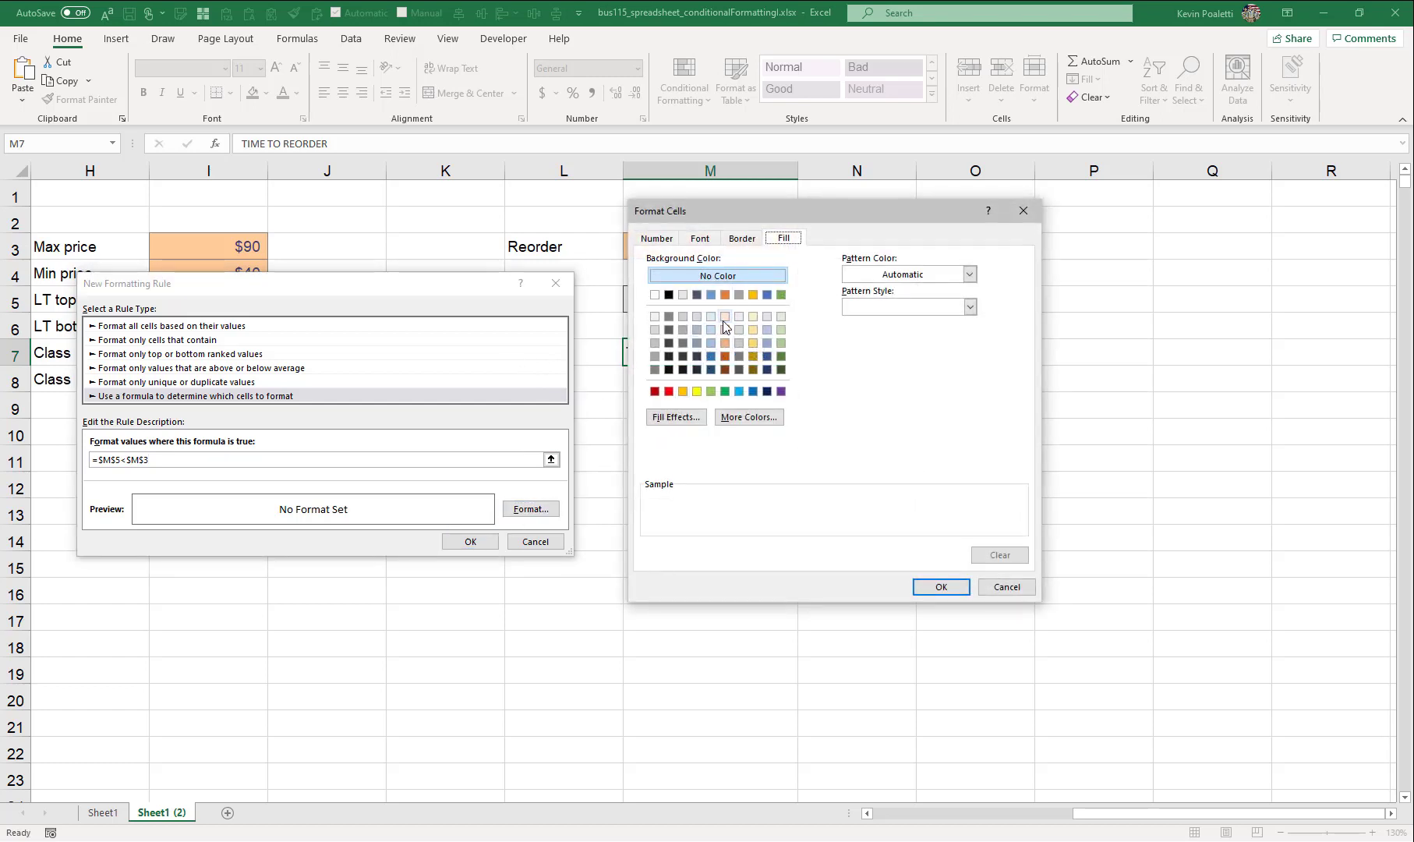
left_click(724, 318)
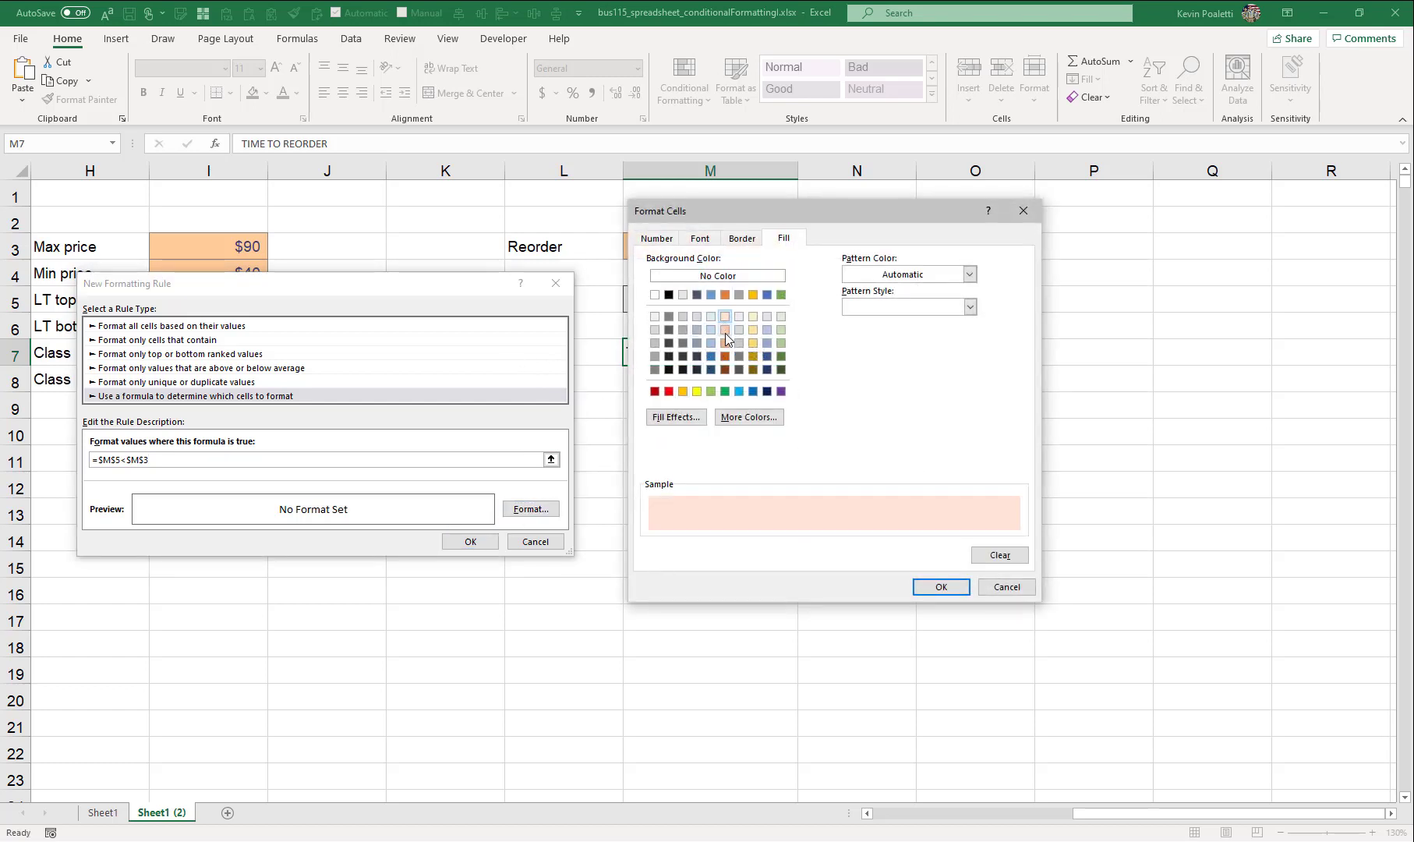
left_click(739, 241)
left_click(700, 241)
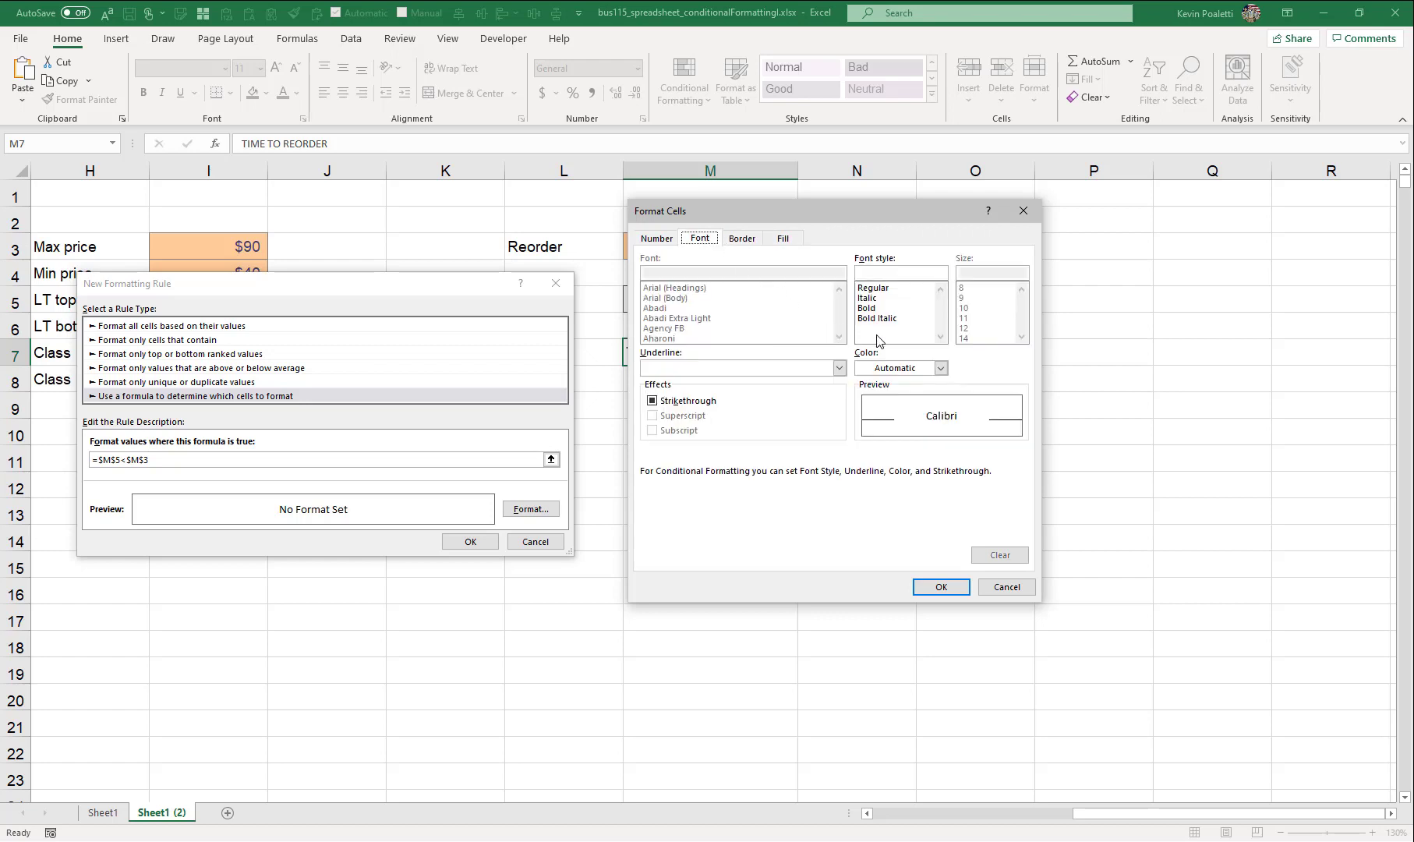
left_click(938, 369)
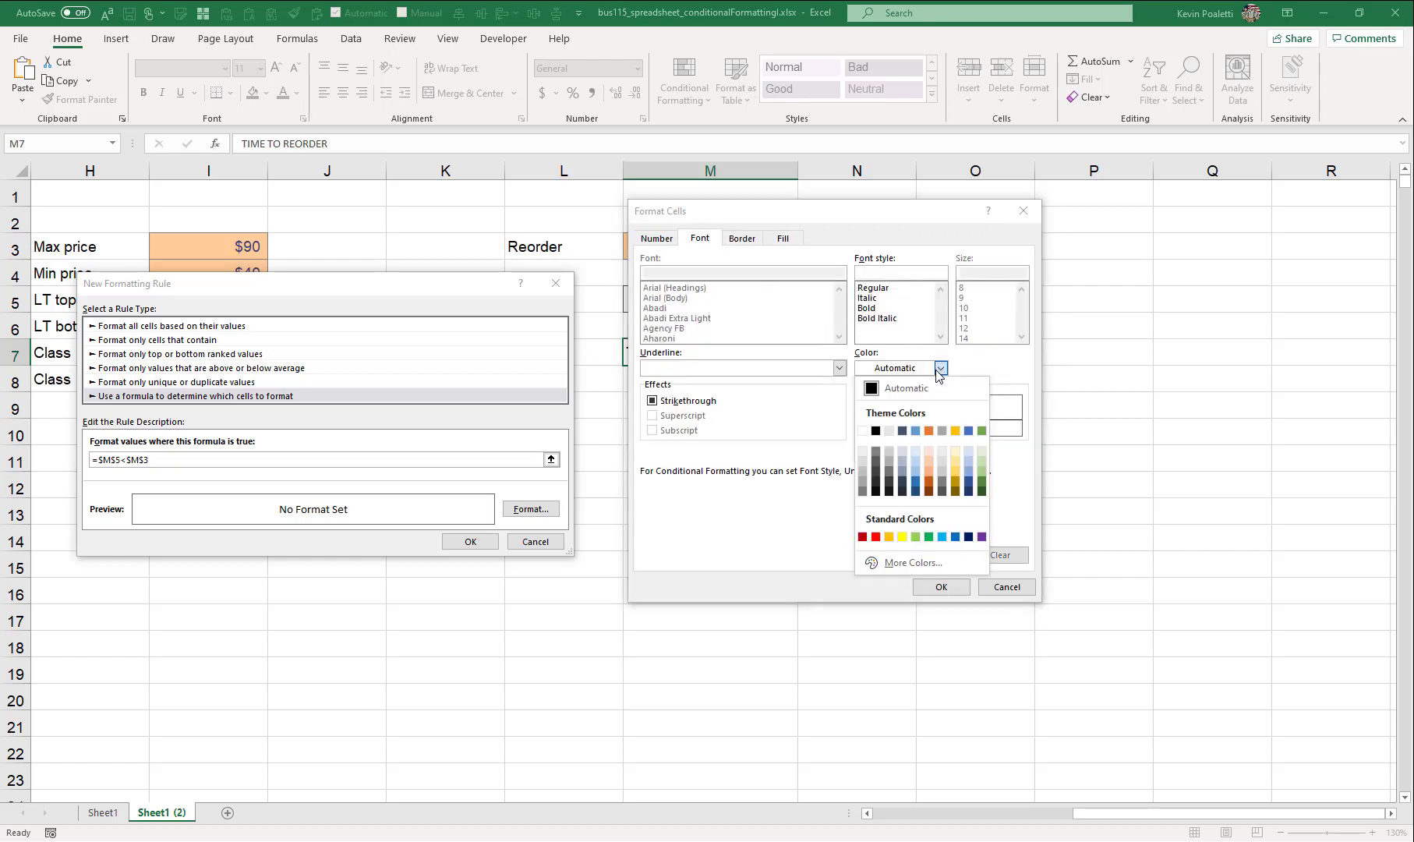
left_click(929, 431)
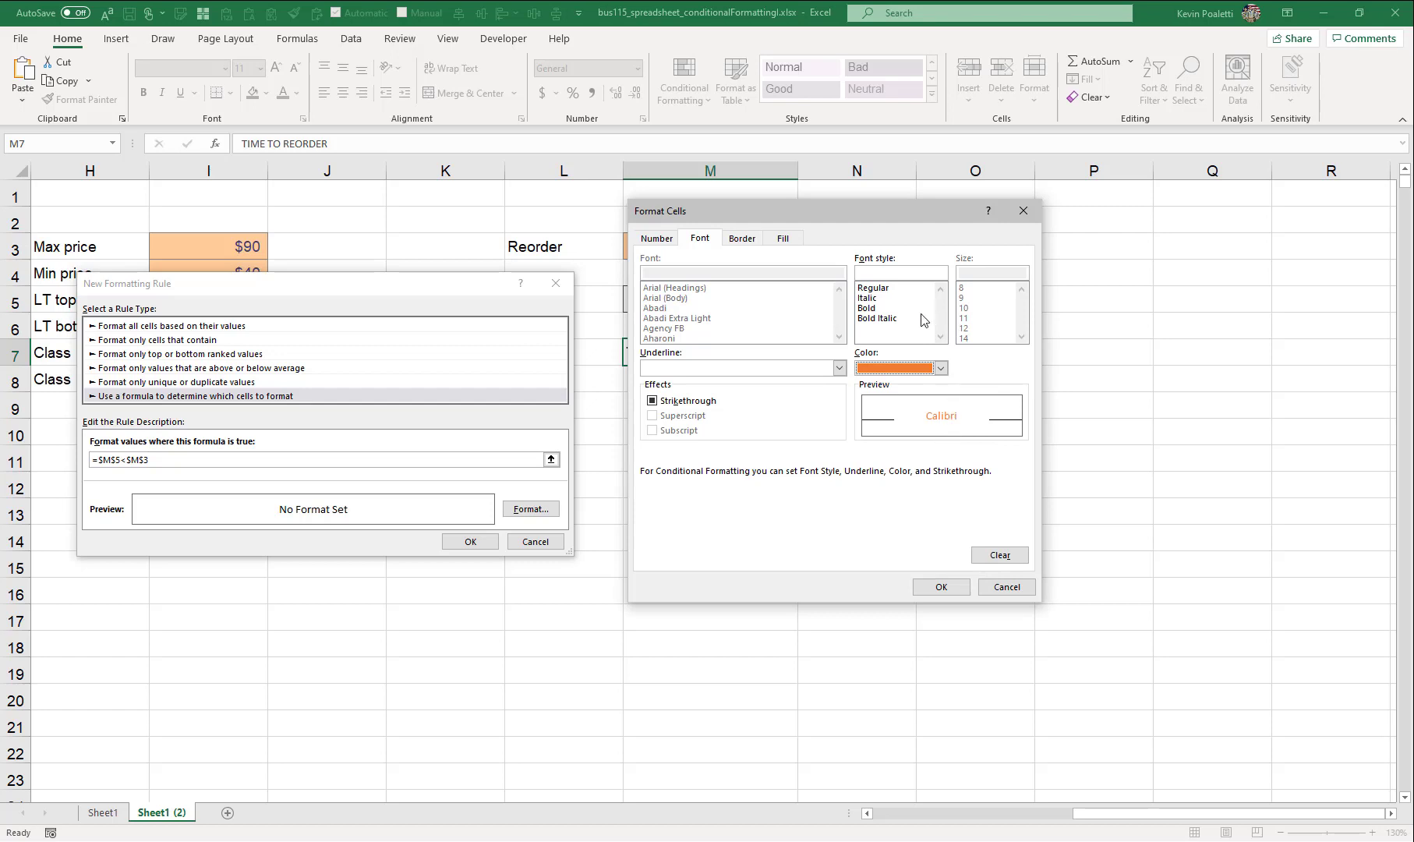
left_click(880, 309)
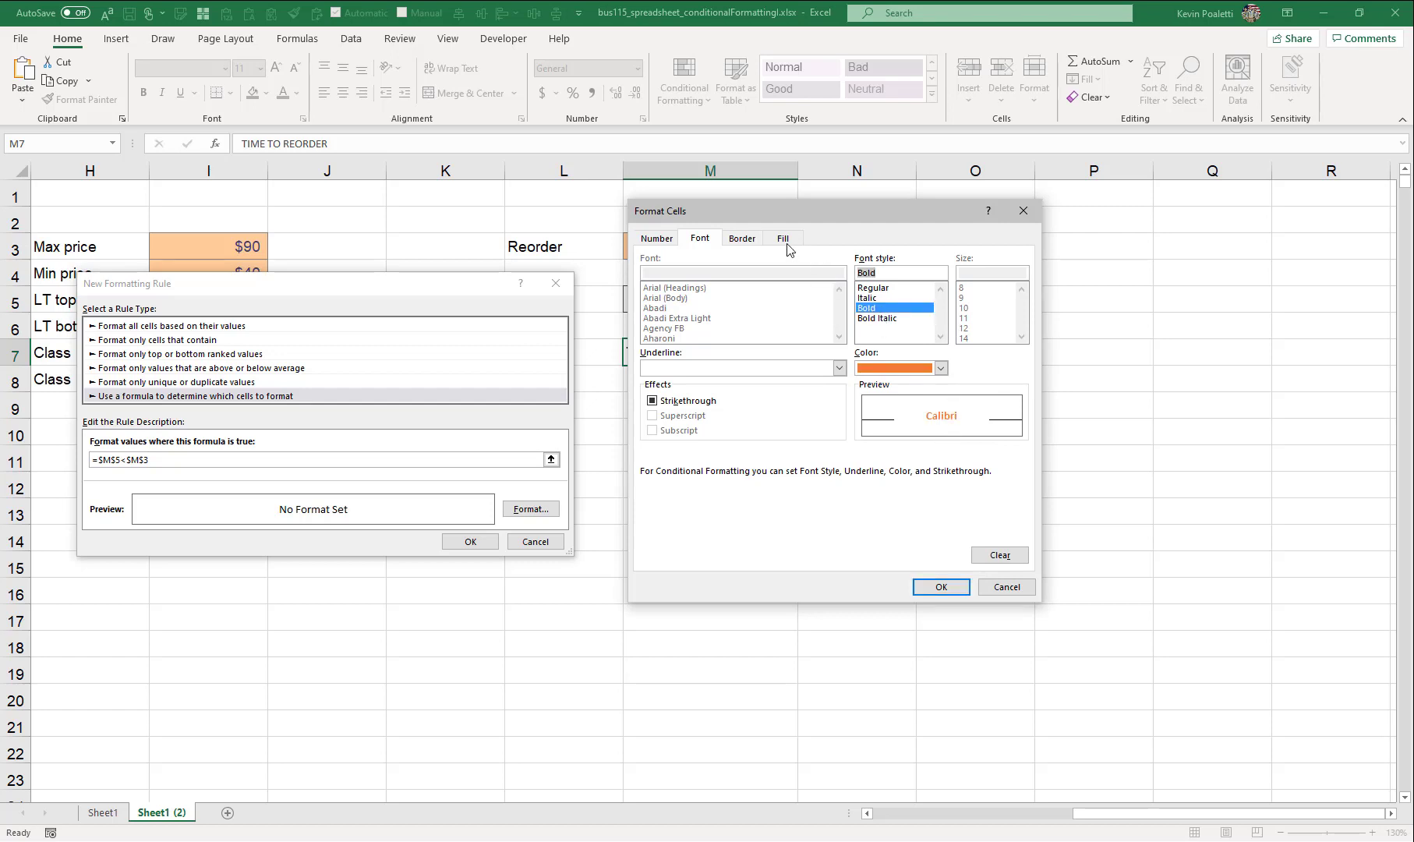
Add a dark orange outline border to the rule's format and apply the new rule to M7.
left_click(747, 238)
left_click(690, 402)
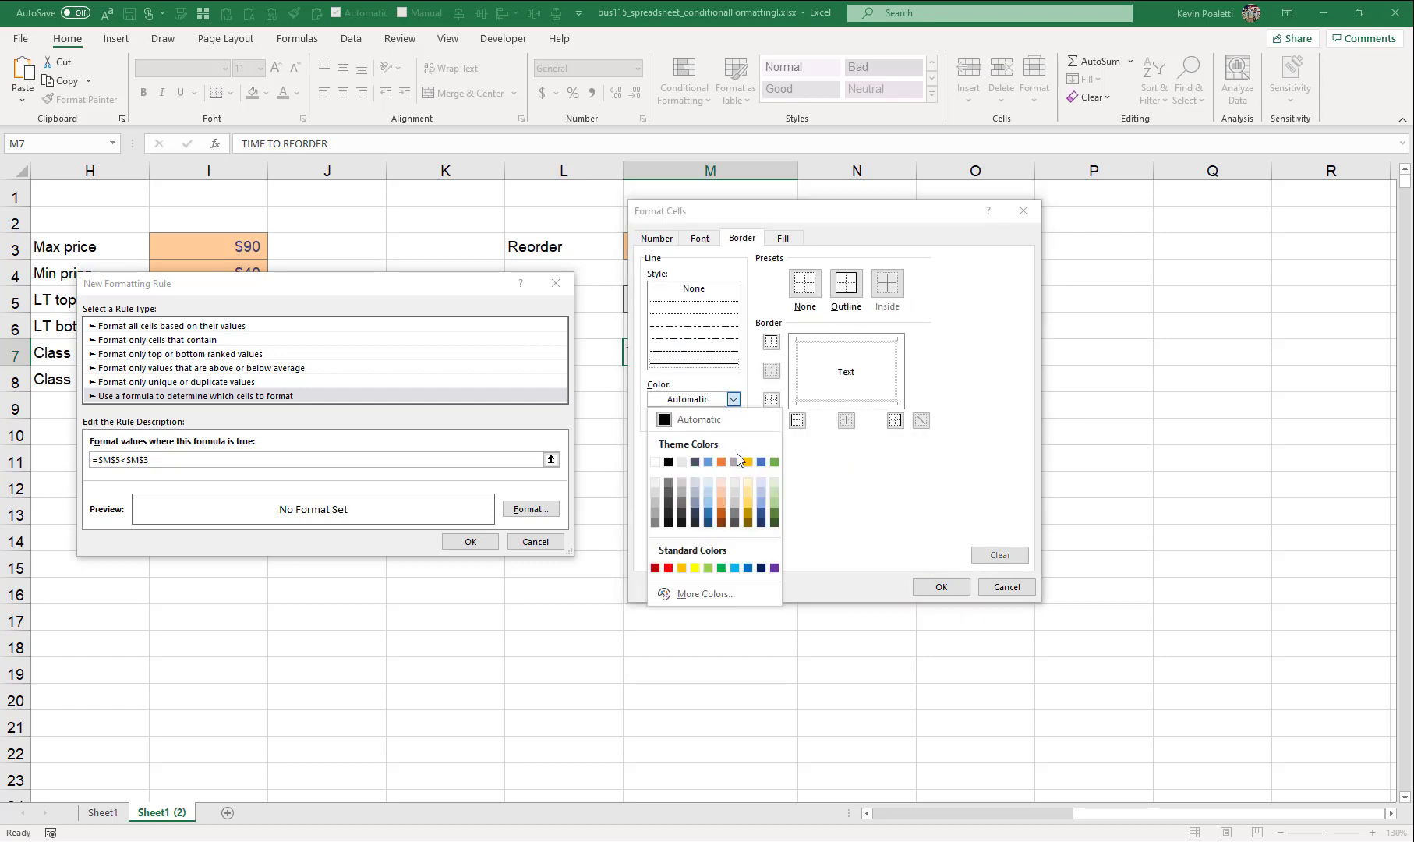
left_click(723, 516)
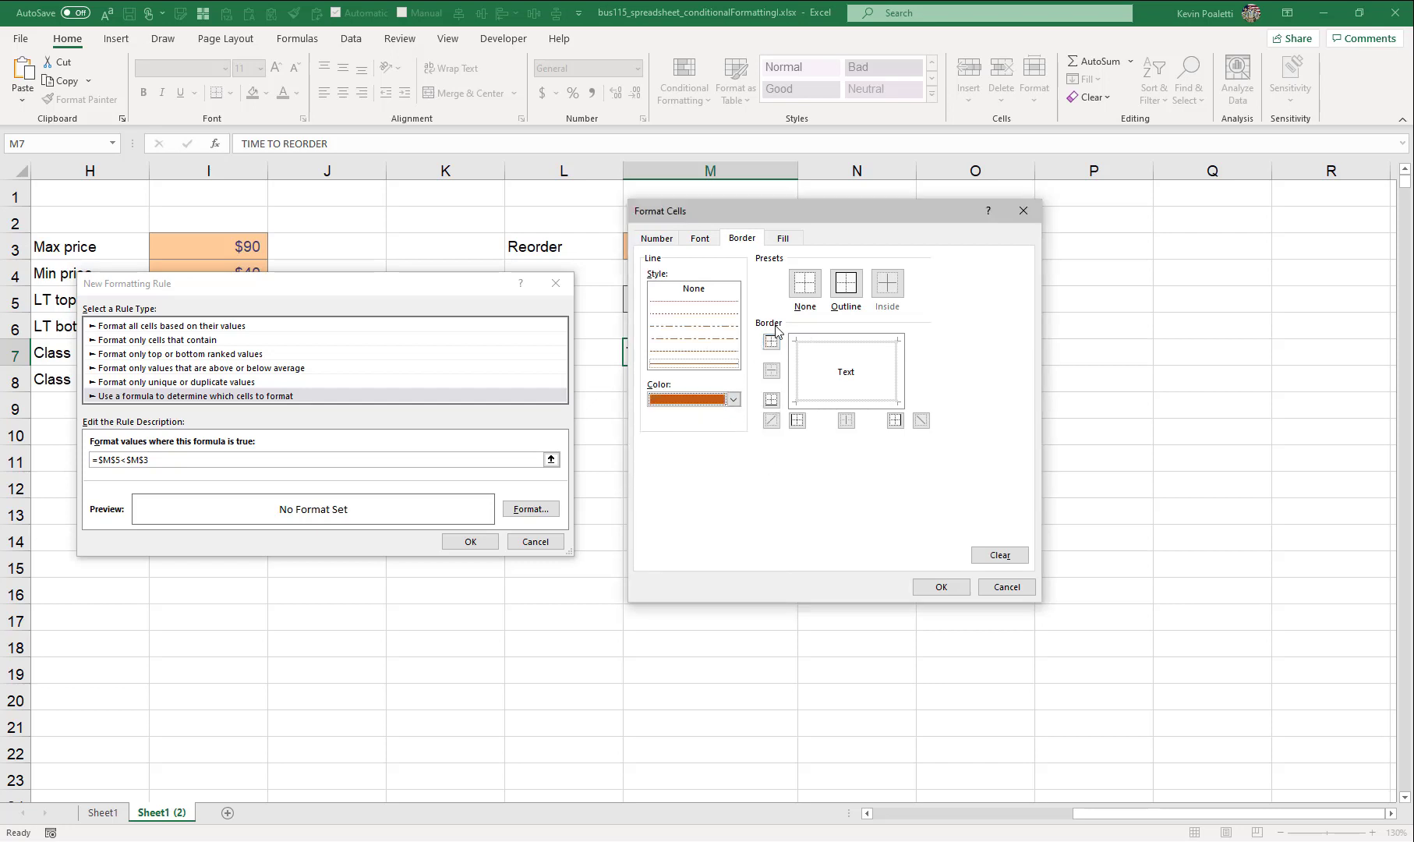
left_click(846, 283)
left_click(931, 591)
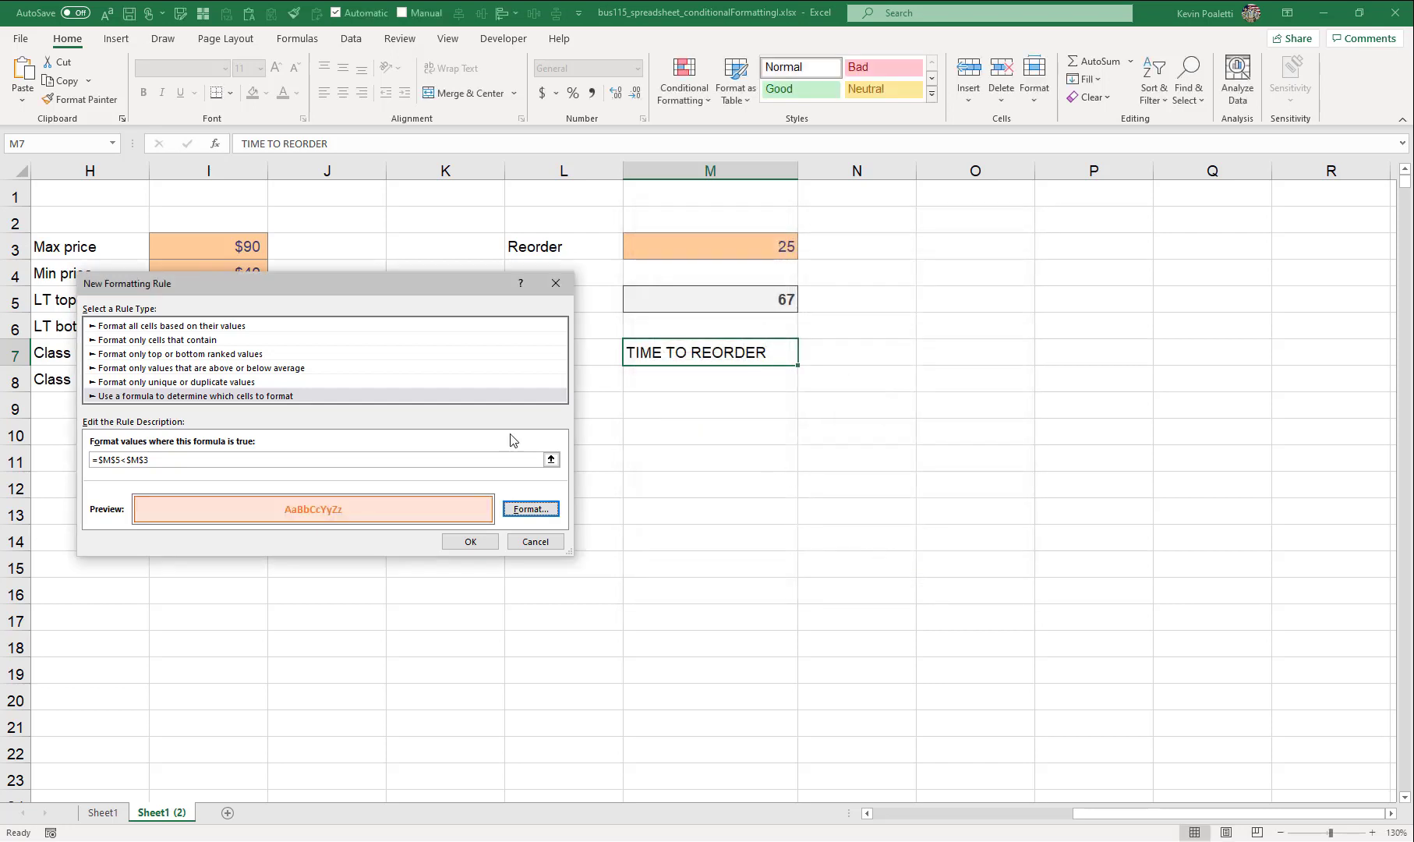
left_click(473, 542)
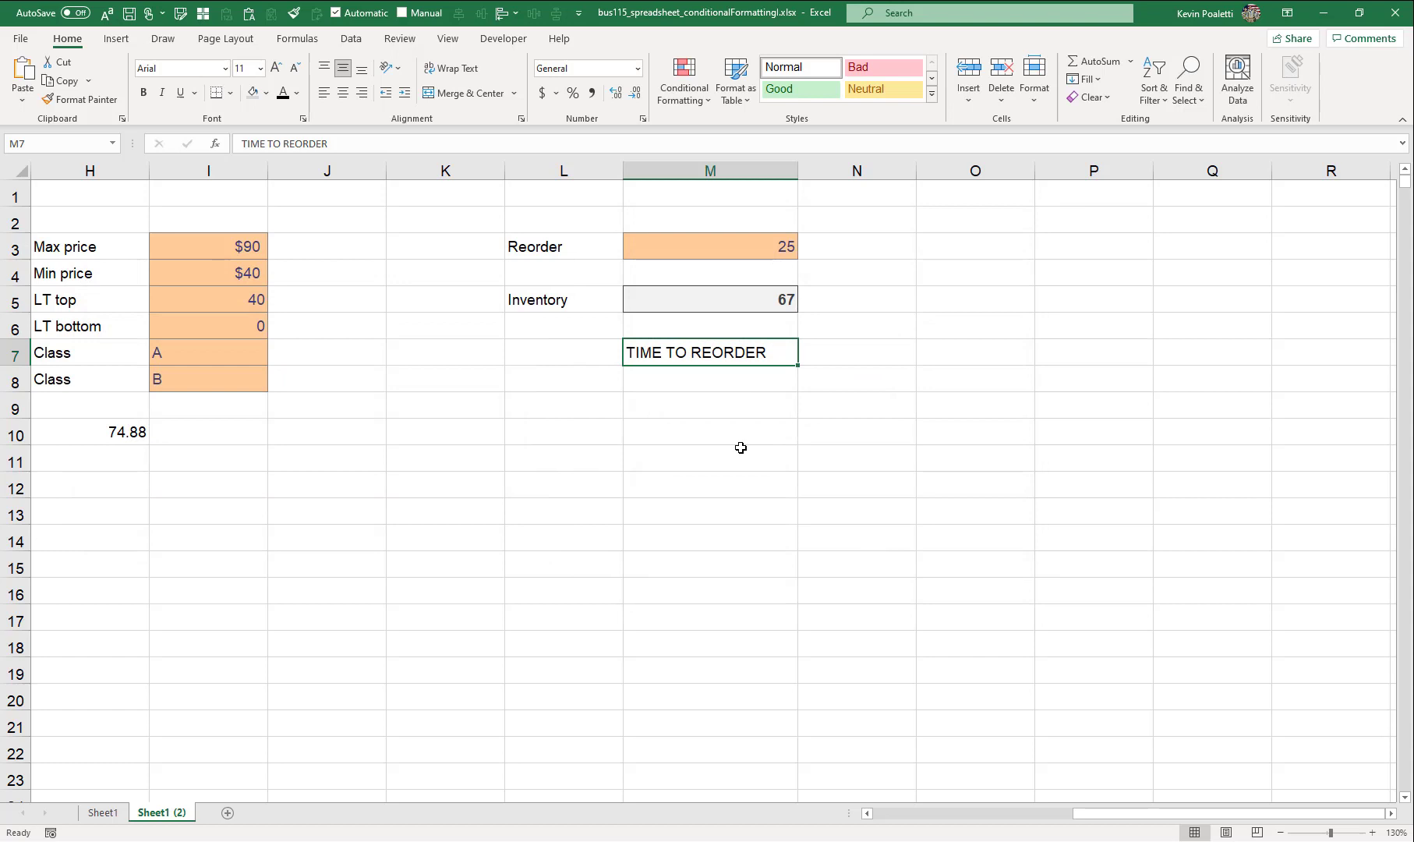
Set the regular font color of the TIME TO REORDER text in M7 to white.
left_click(700, 386)
left_click(704, 357)
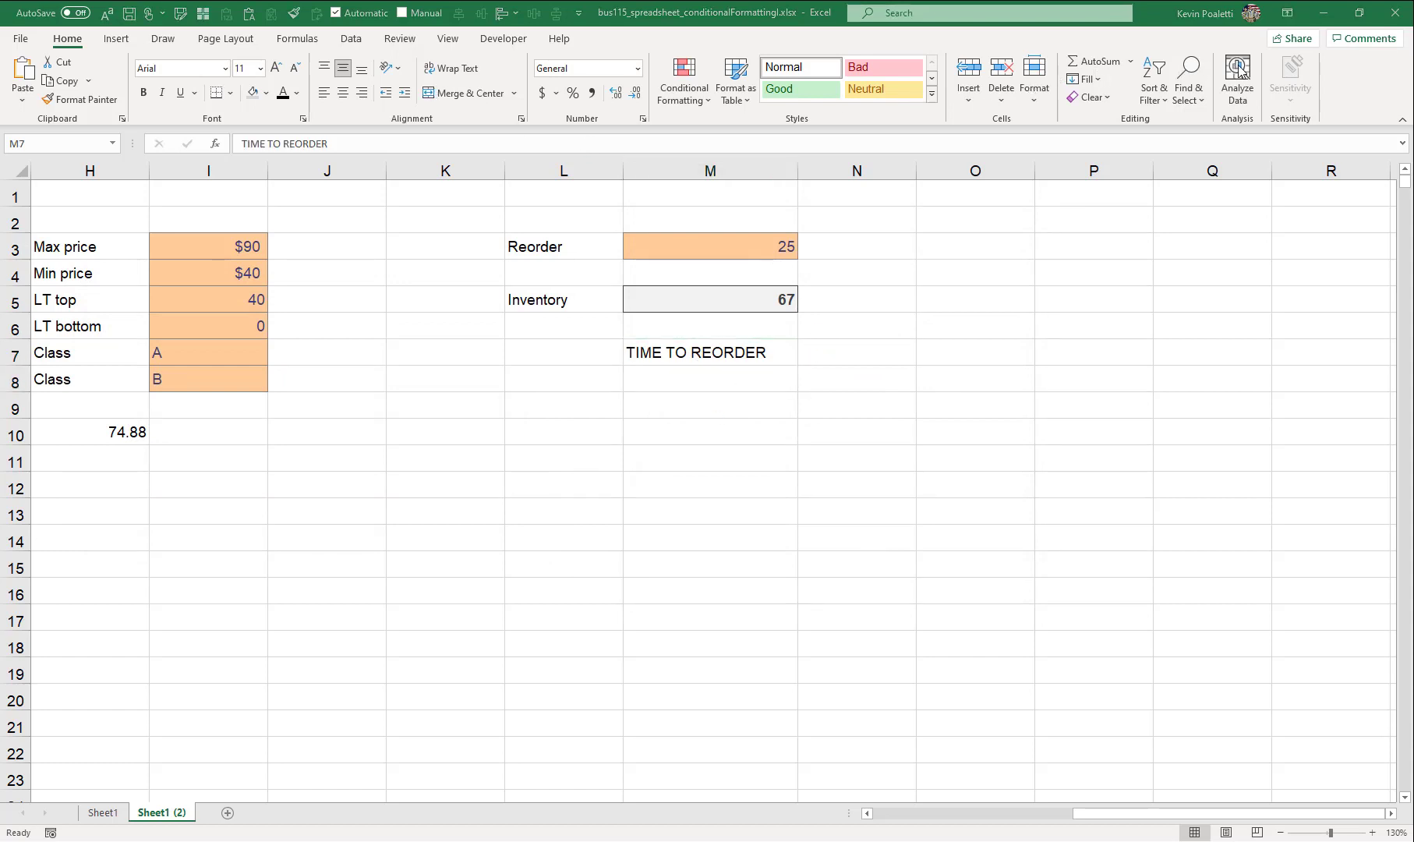
left_click(674, 358)
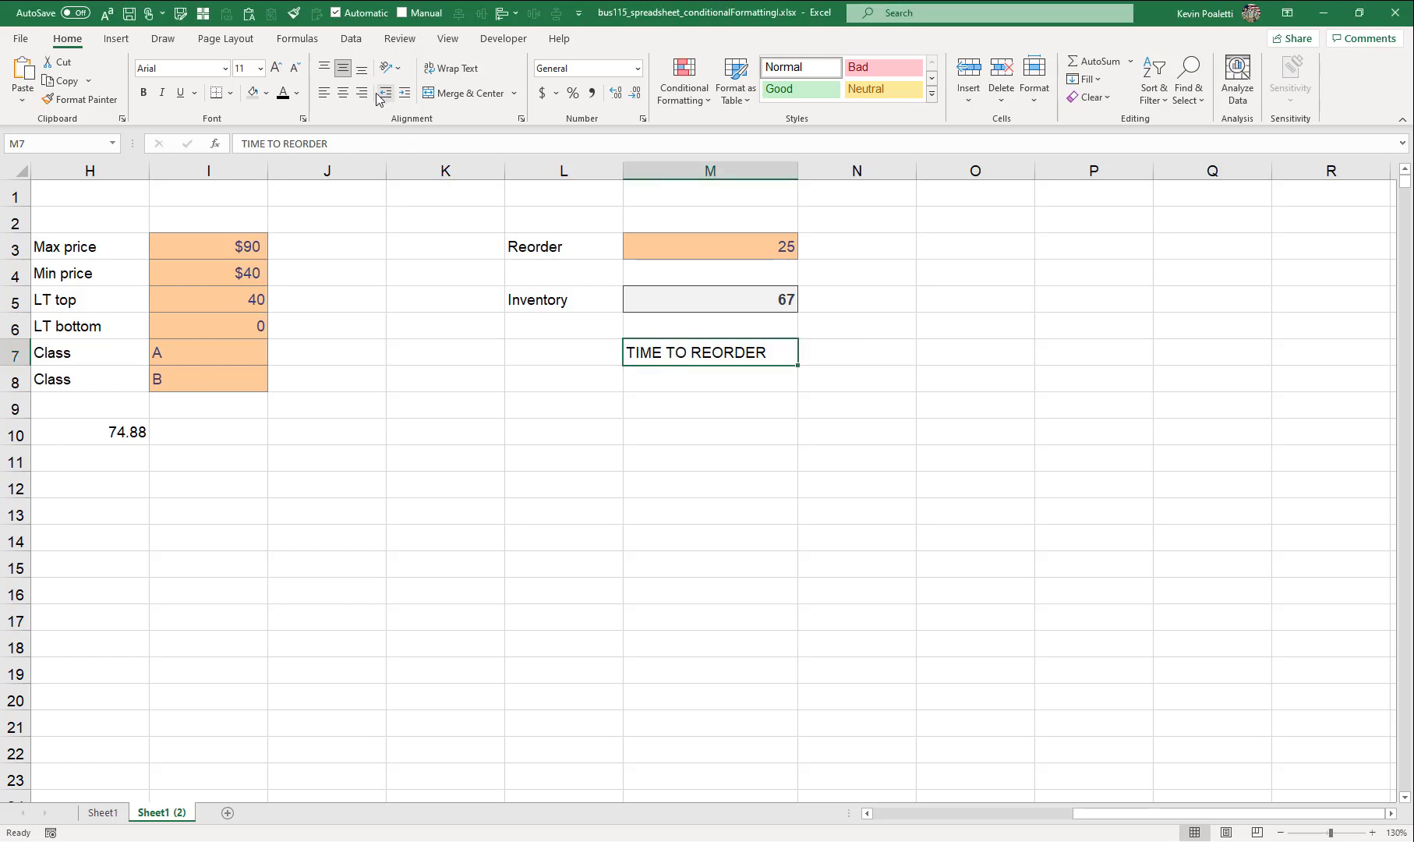
left_click(297, 93)
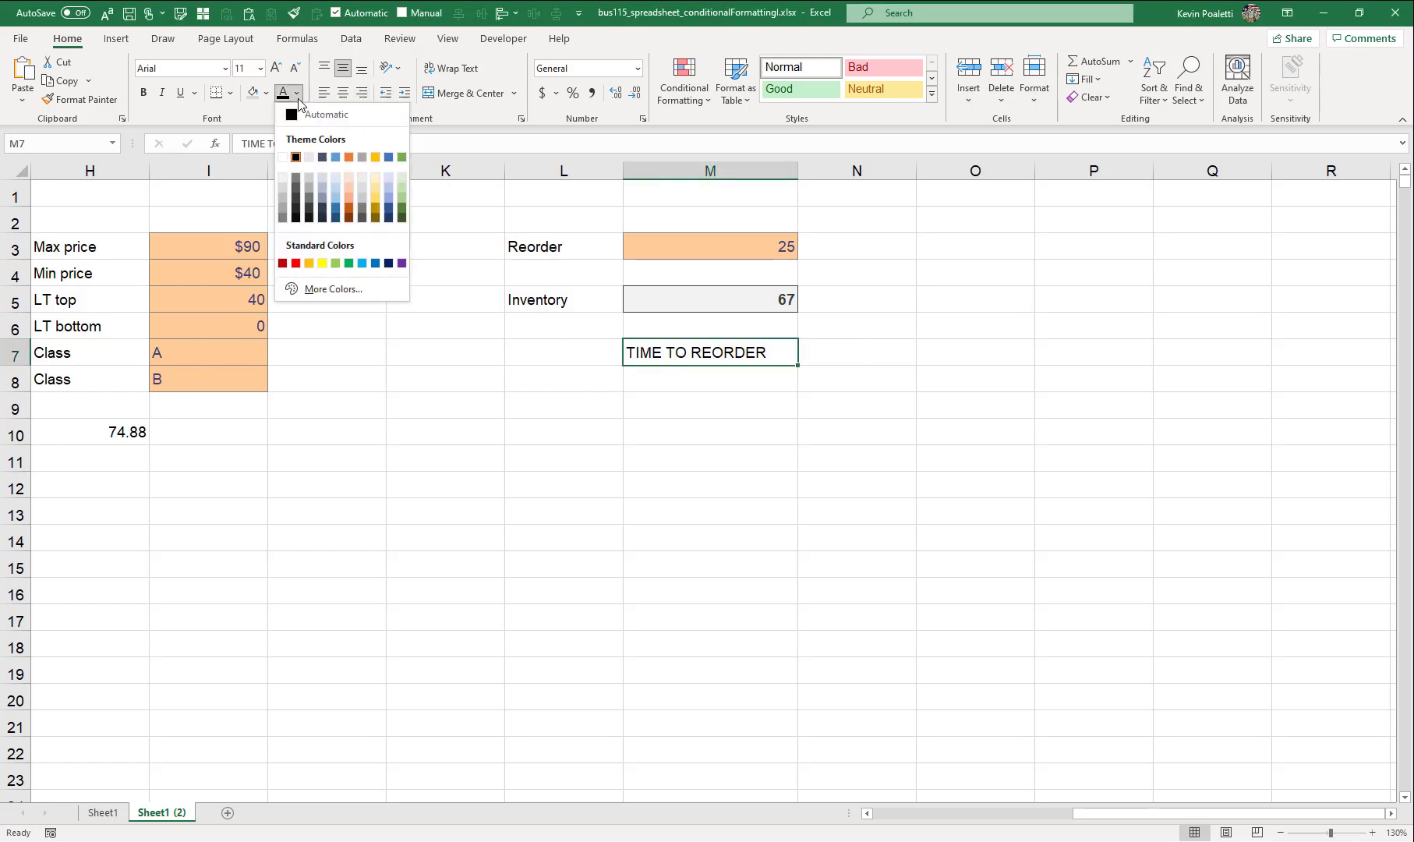
left_click(282, 159)
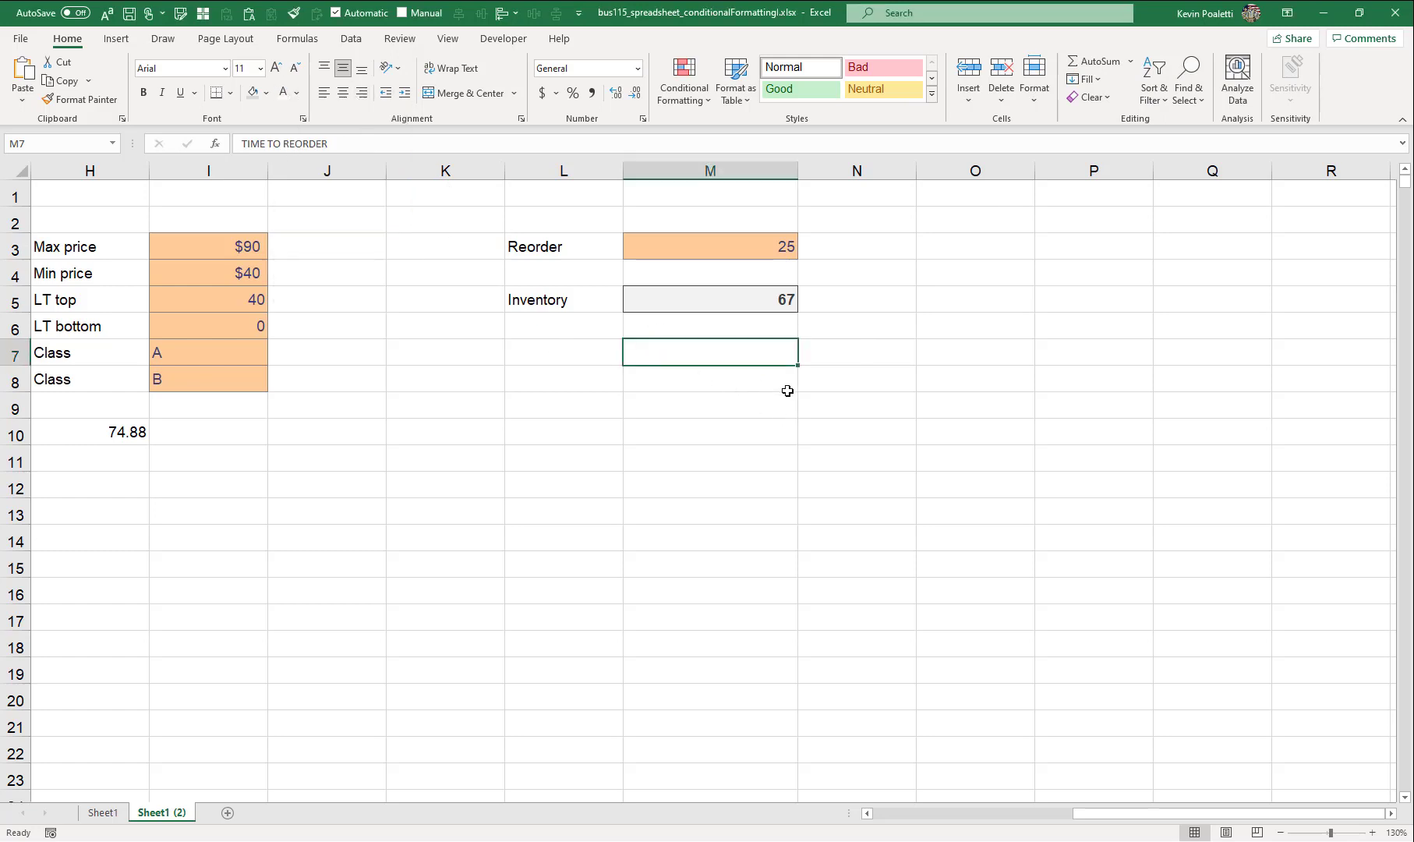
key("Return")
left_click(788, 351)
Change the upper limit of the inventory formula in M5 to 30, making it =RANDBETWEEN(0,30).
left_click(698, 299)
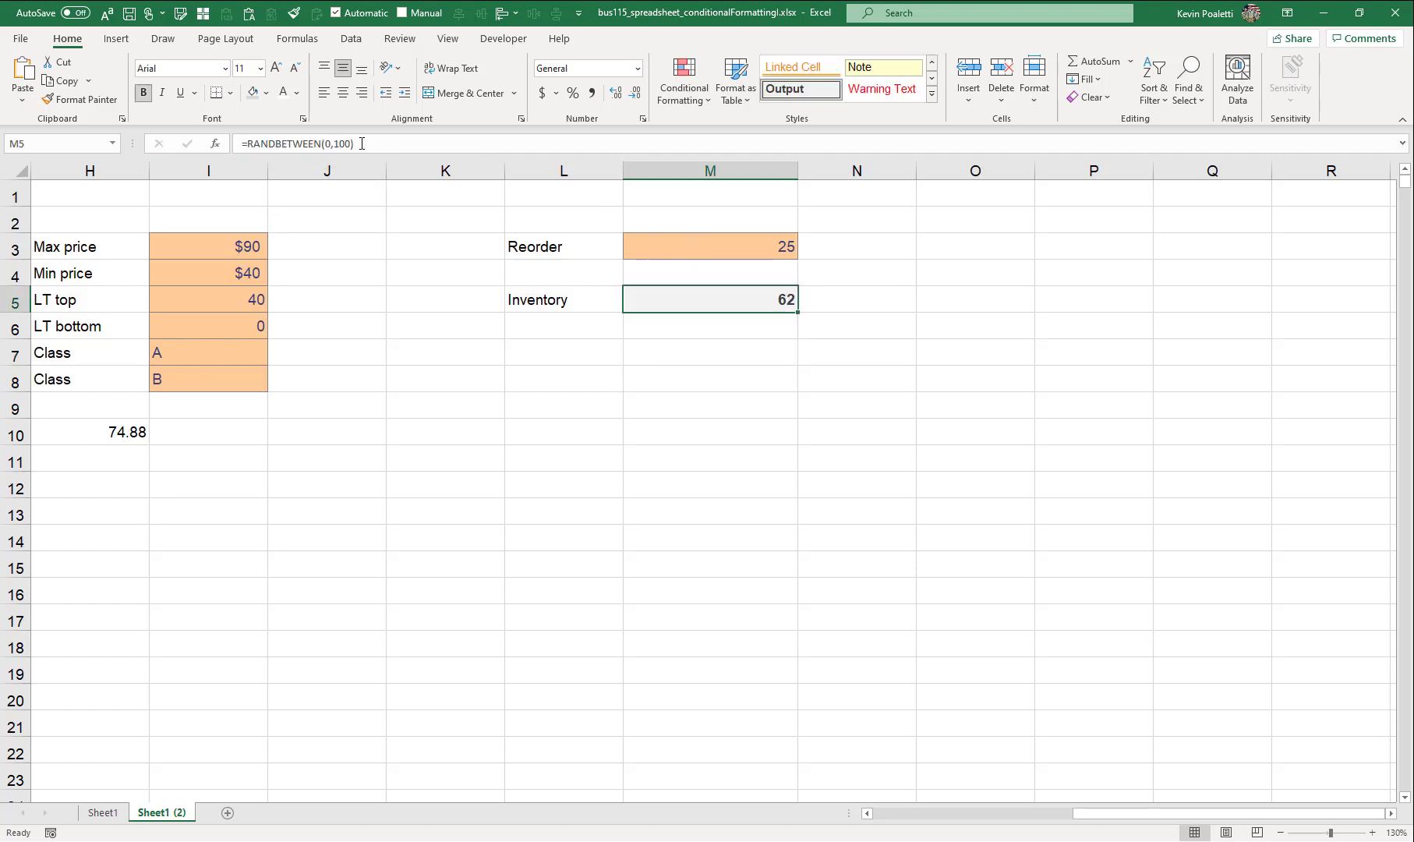
left_click(362, 143)
key("Left")
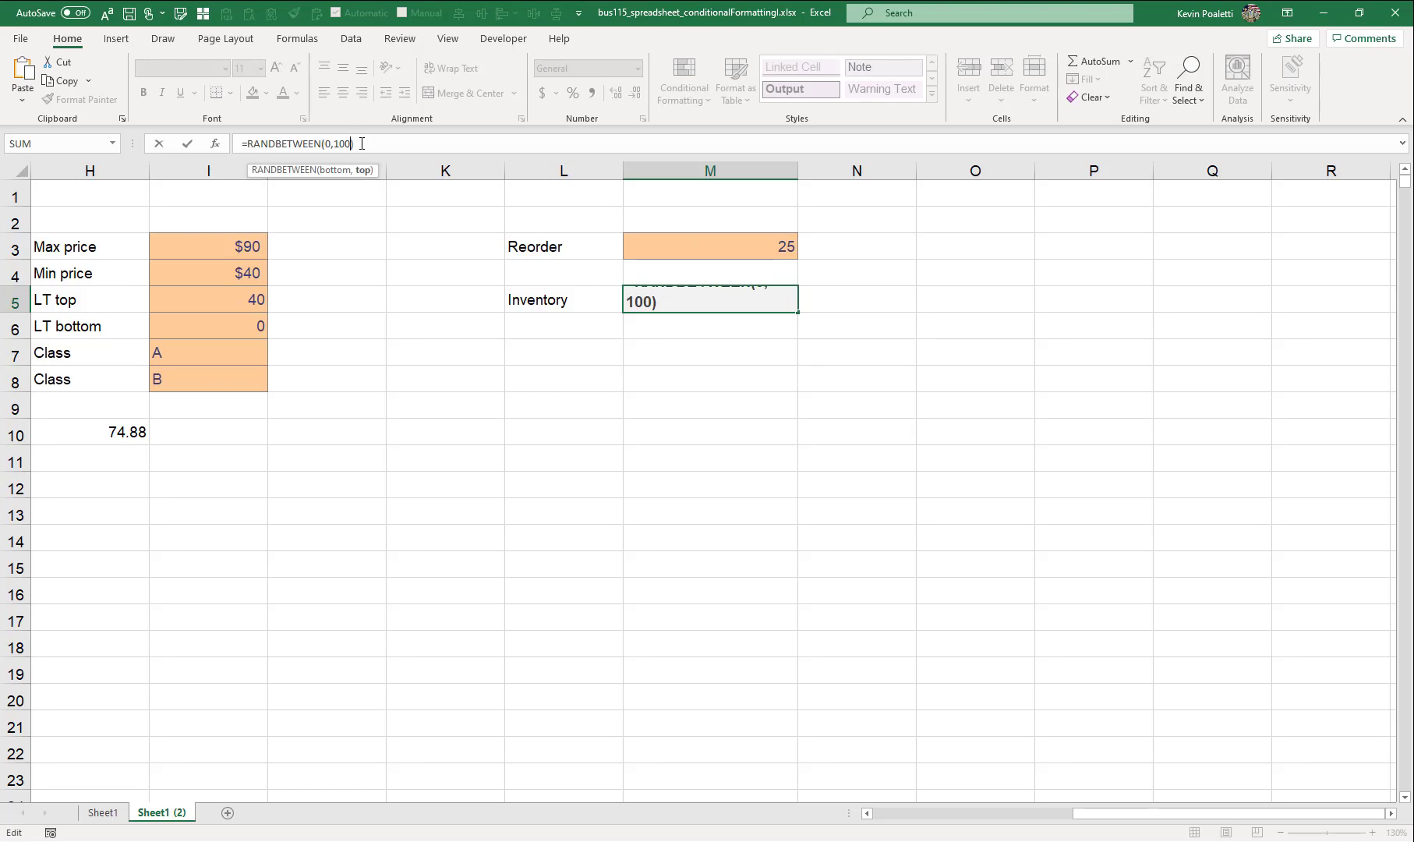
key("BackSpace")
key("BackSpace")
key("BackSpace")
type("30")
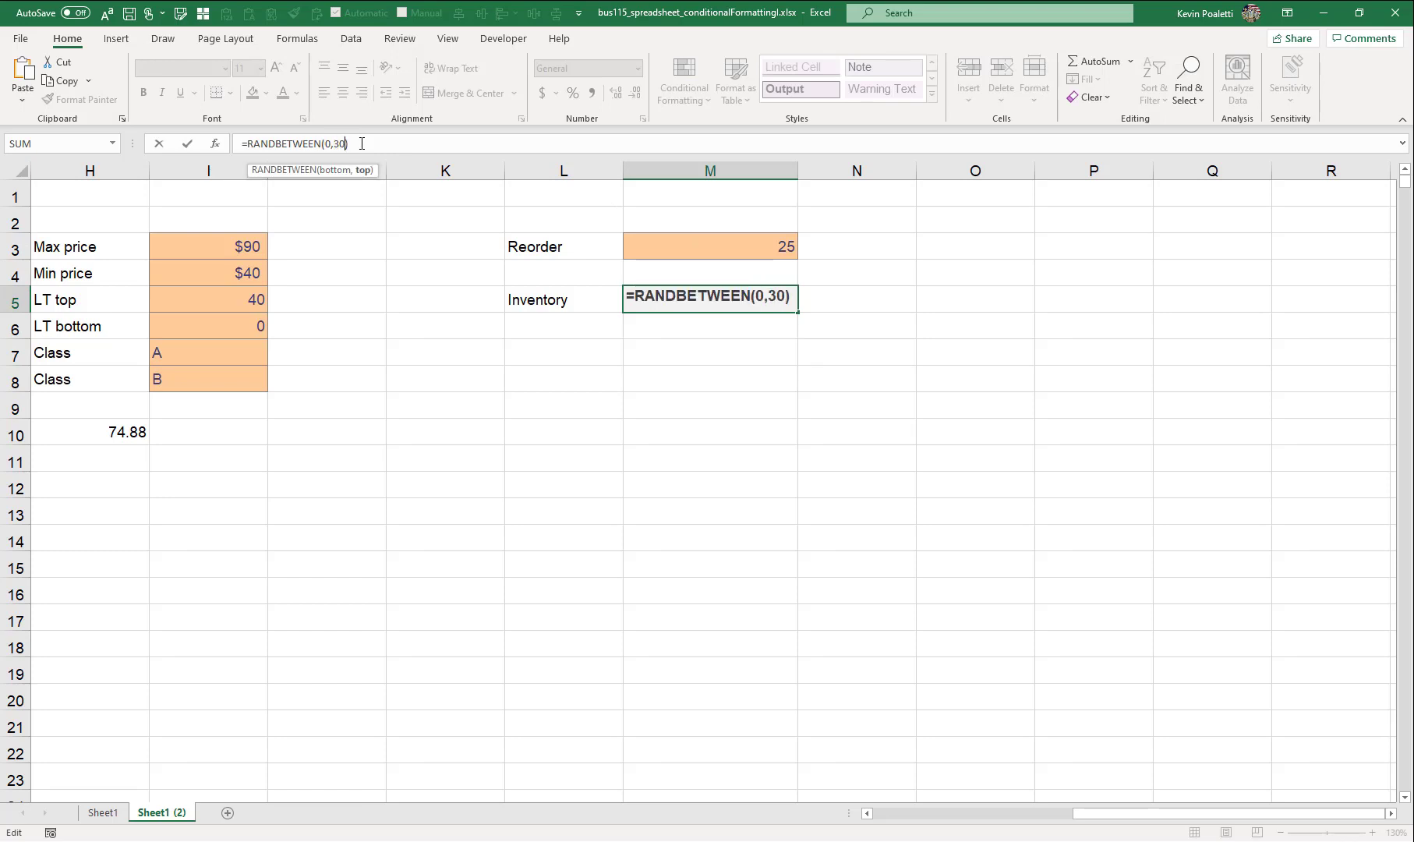
key("Return")
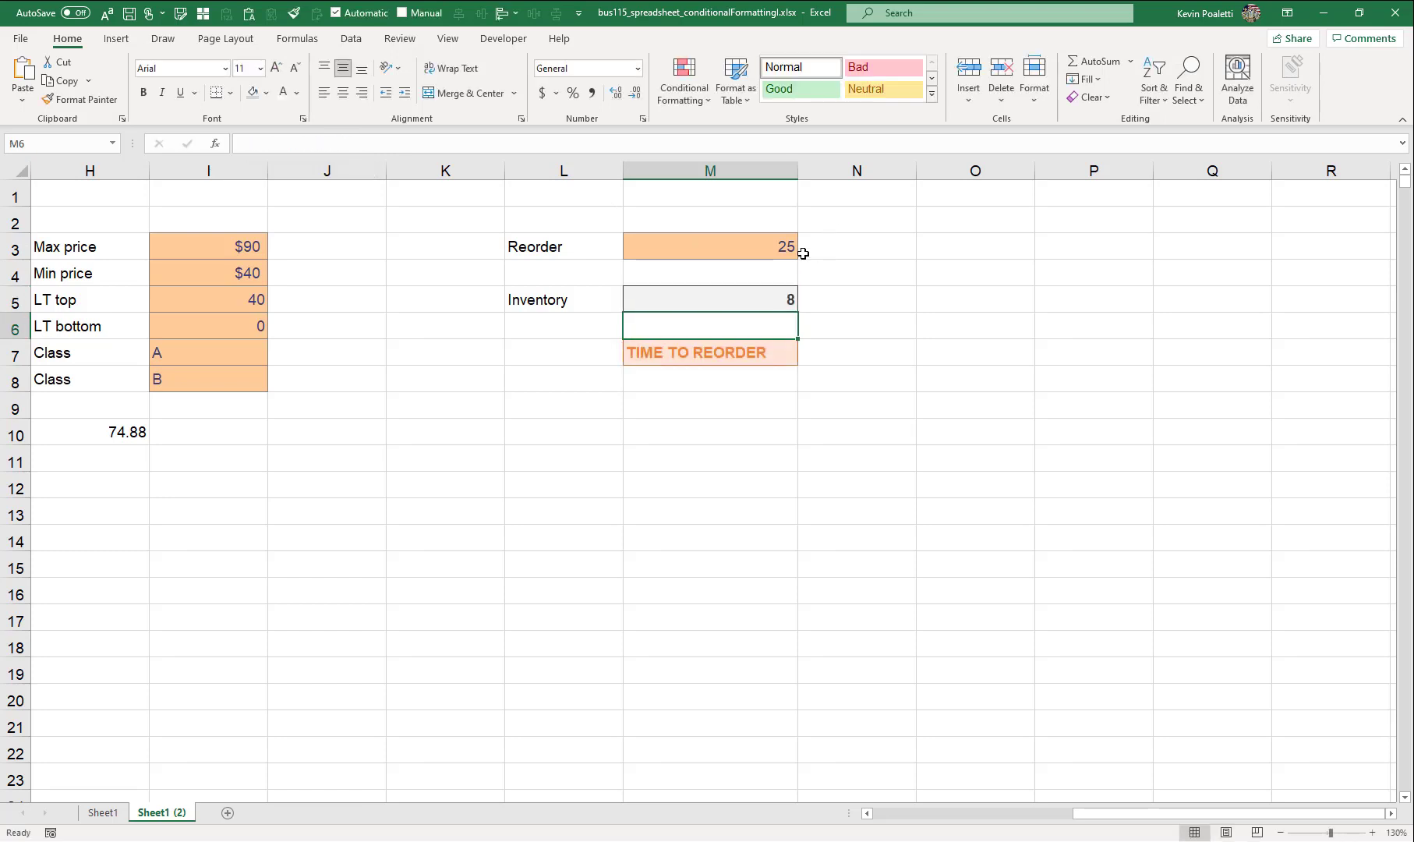
Center the TIME TO REORDER text horizontally in M7.
left_click(760, 250)
left_click(759, 361)
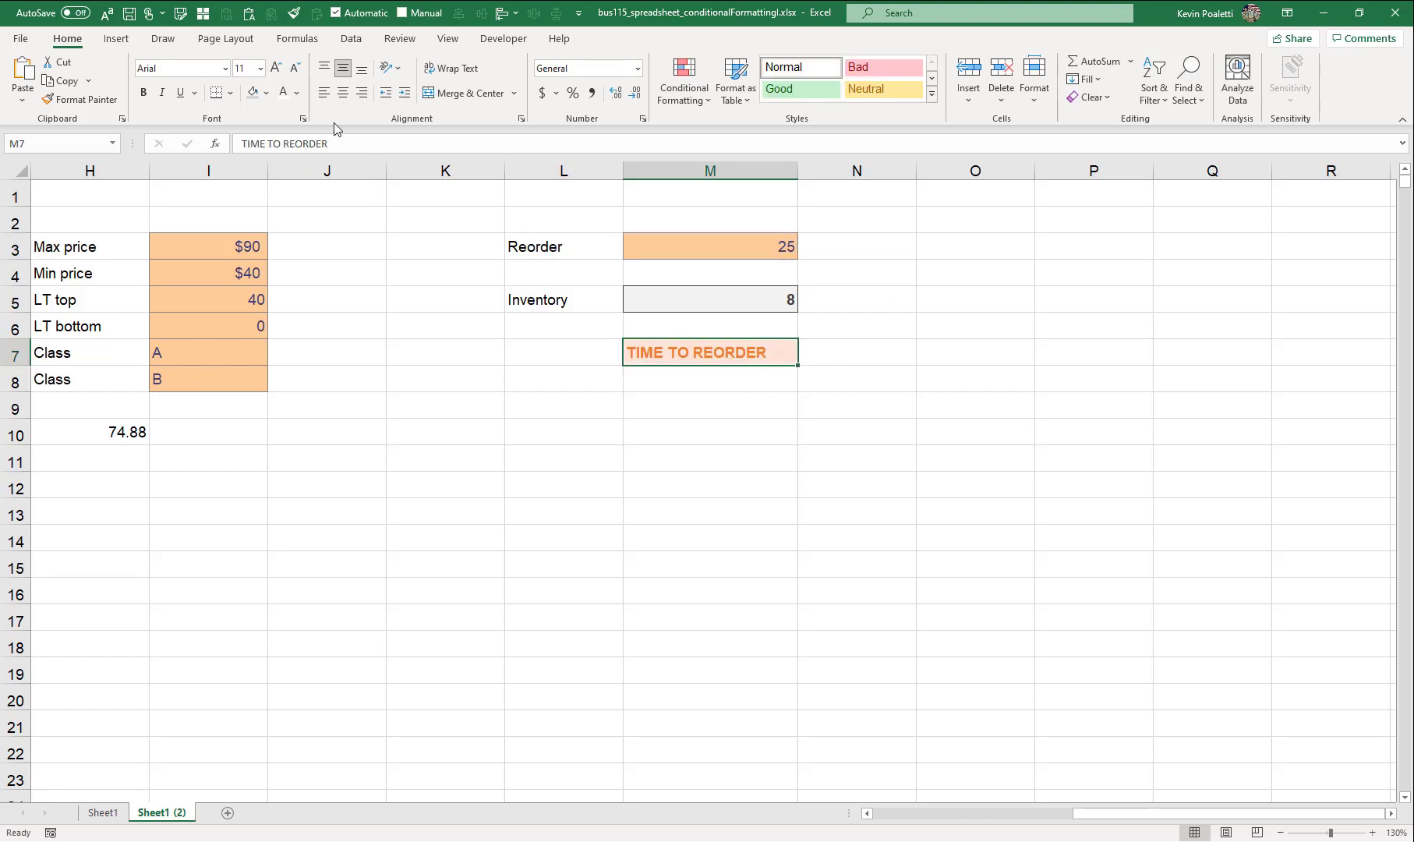
left_click(343, 92)
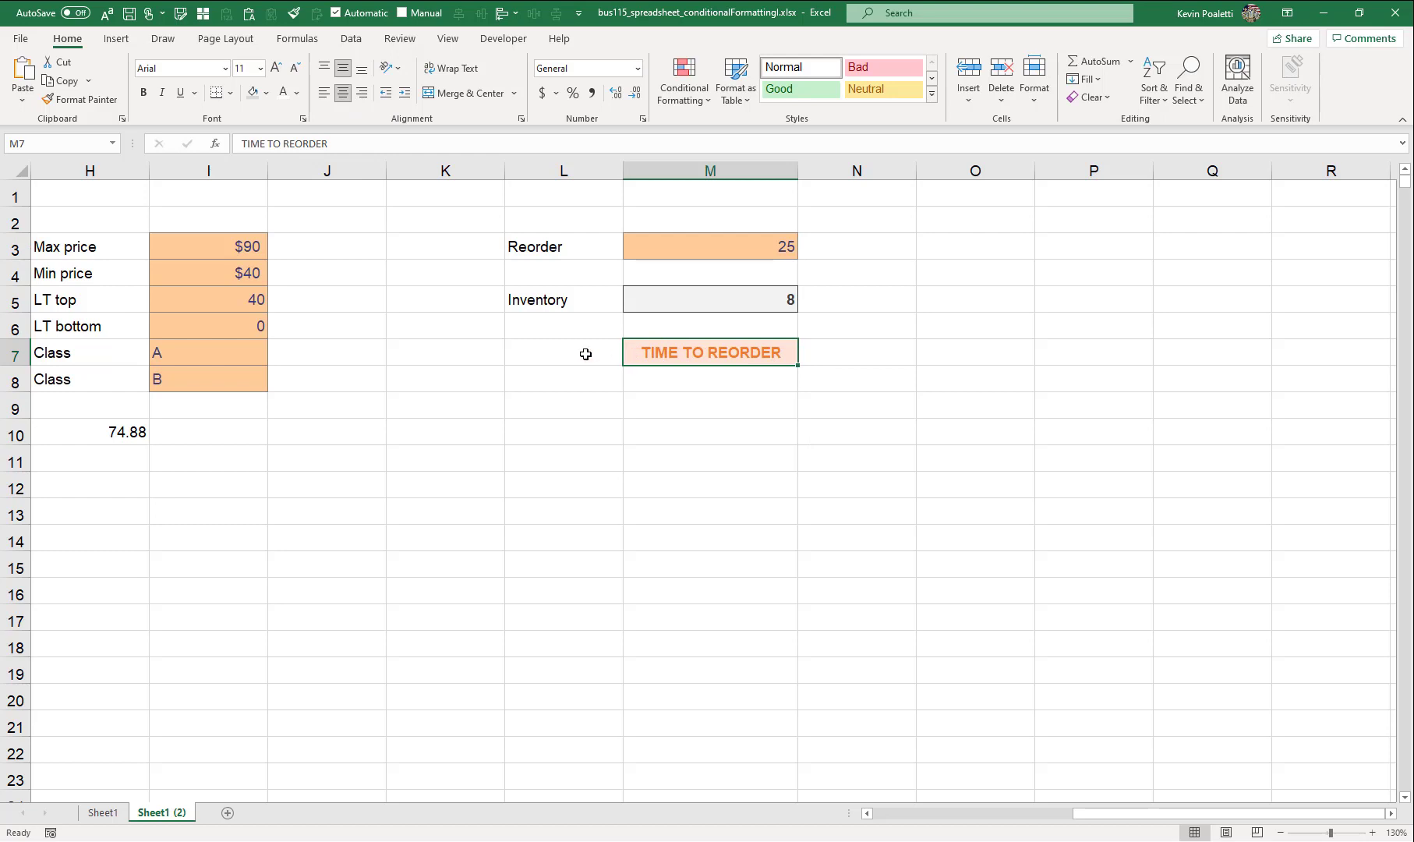
left_click_drag(584, 353, 858, 483)
left_click(771, 351)
left_click_drag(1092, 815, 882, 823)
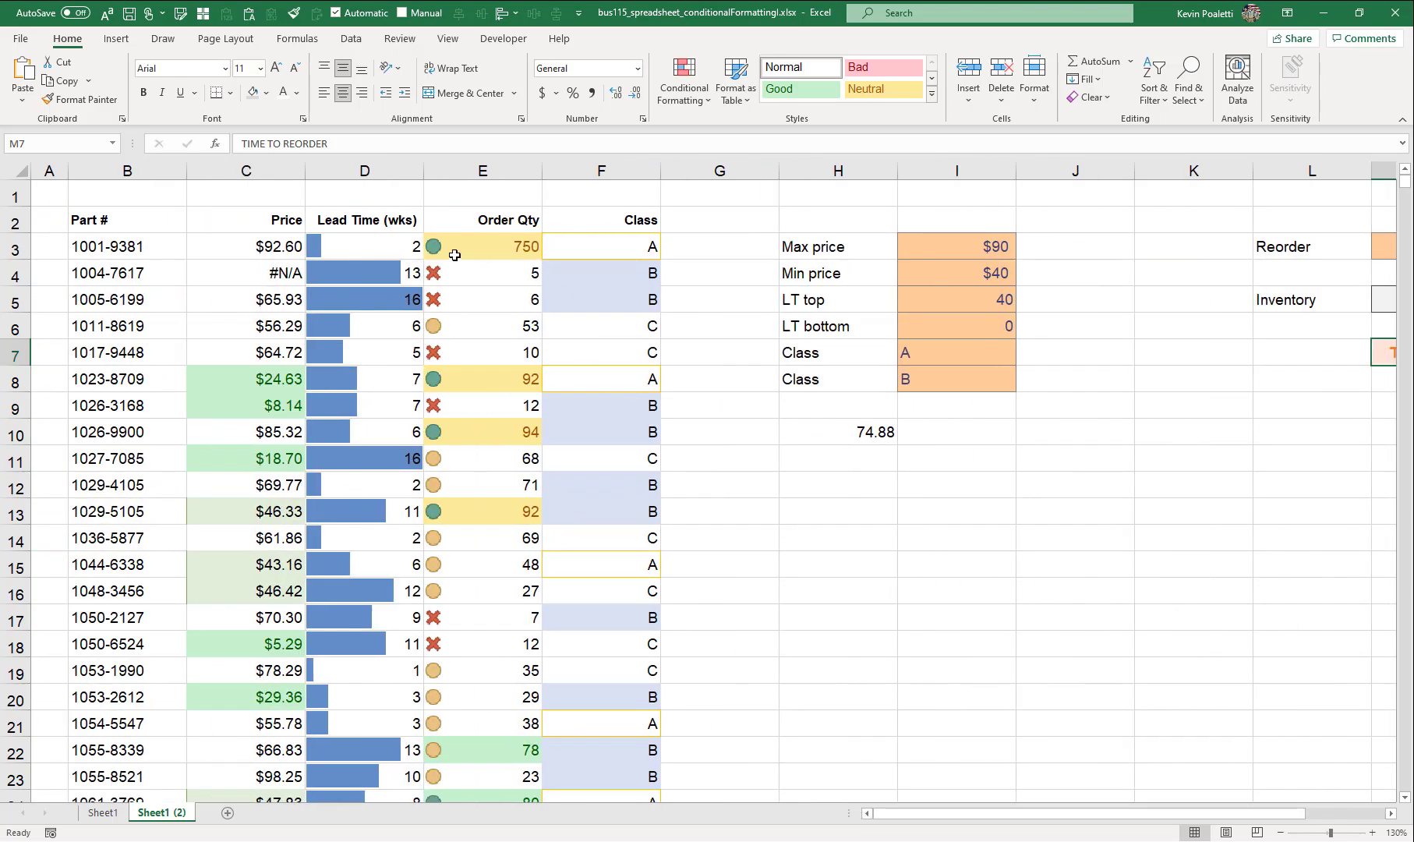
left_click_drag(1121, 814, 1200, 813)
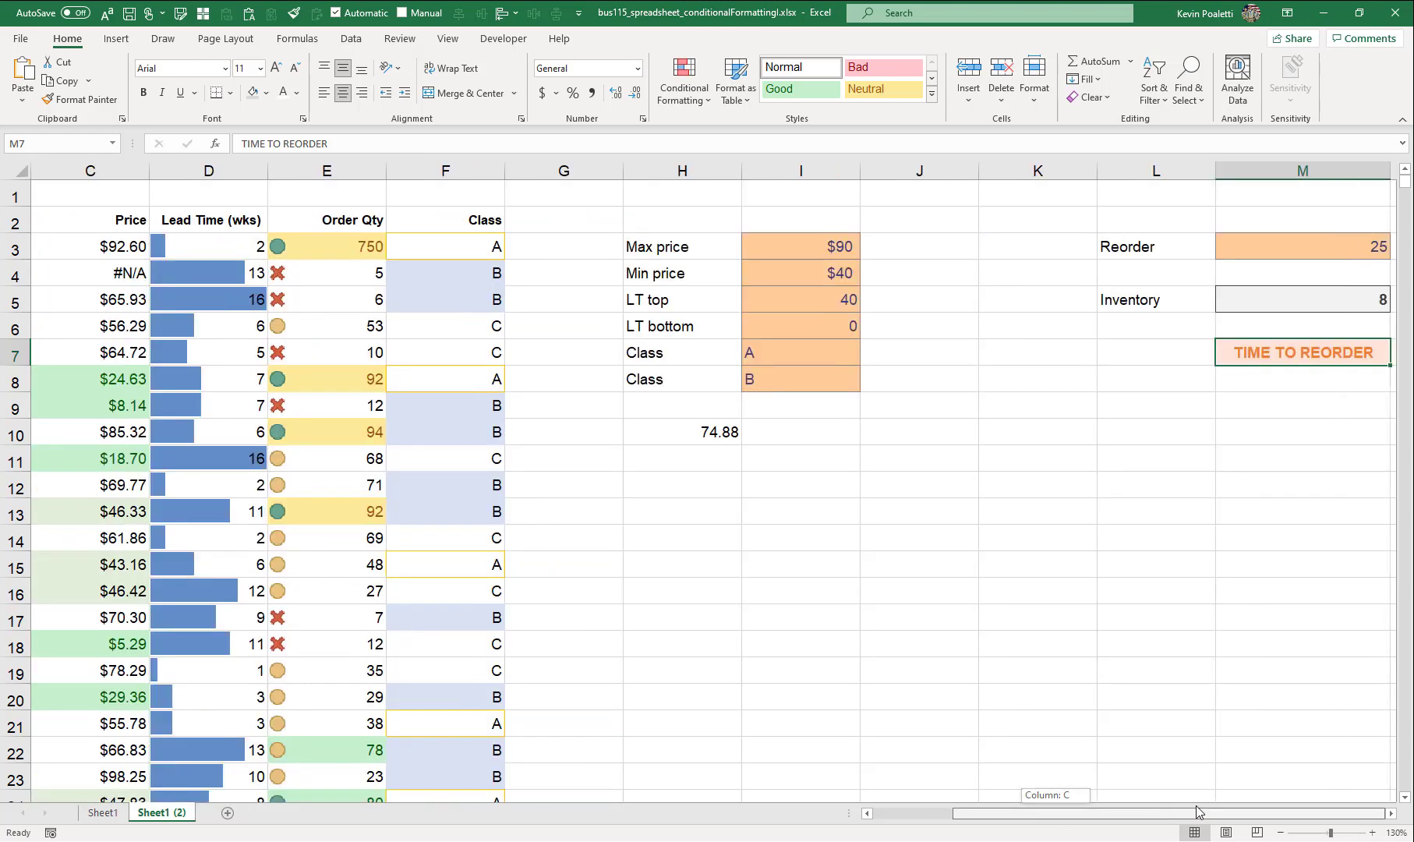
left_click_drag(1004, 815, 608, 836)
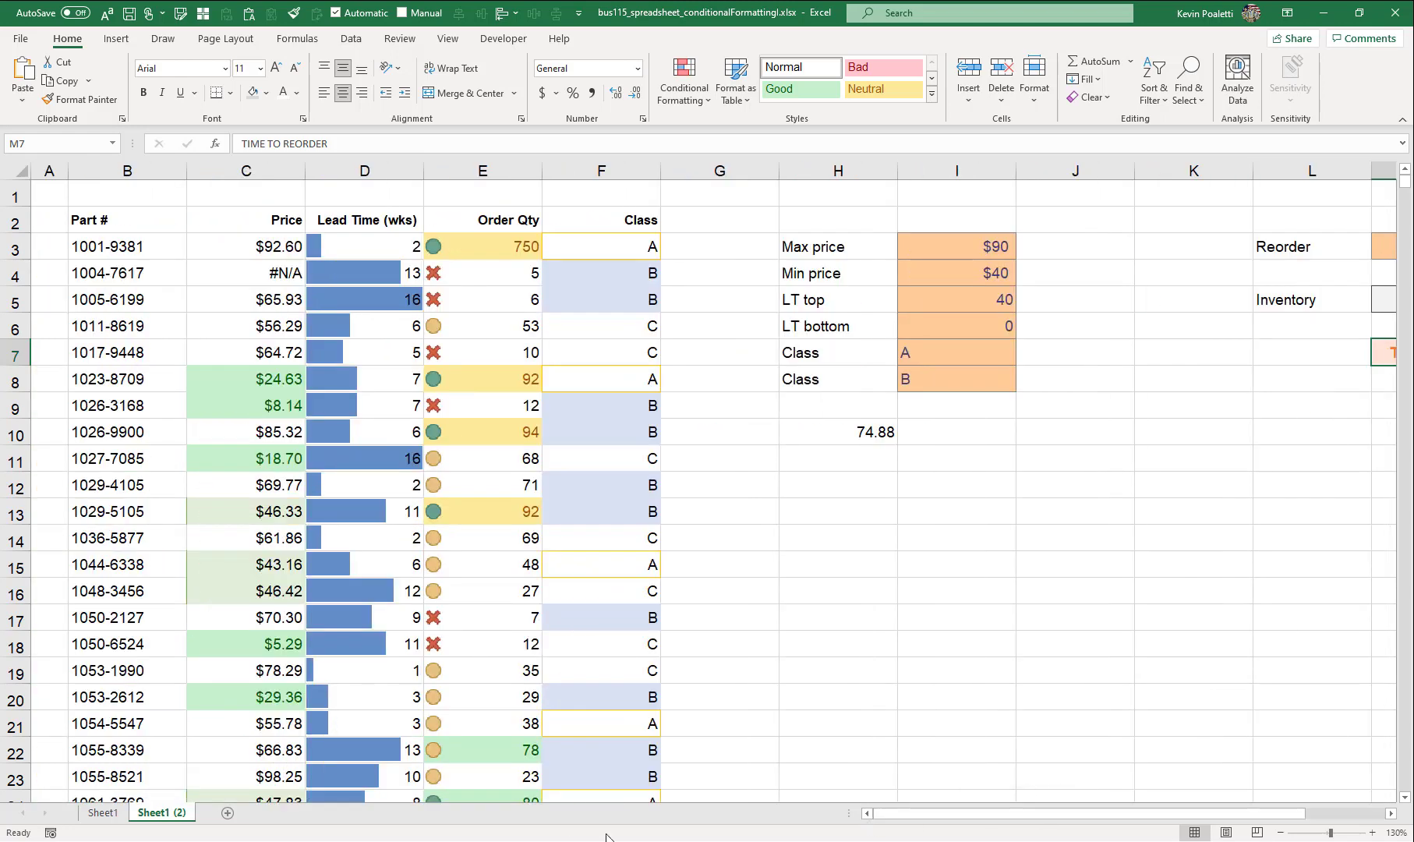
Rename the Sheet1 (2) worksheet as Example2.
double_click(160, 815)
type("E")
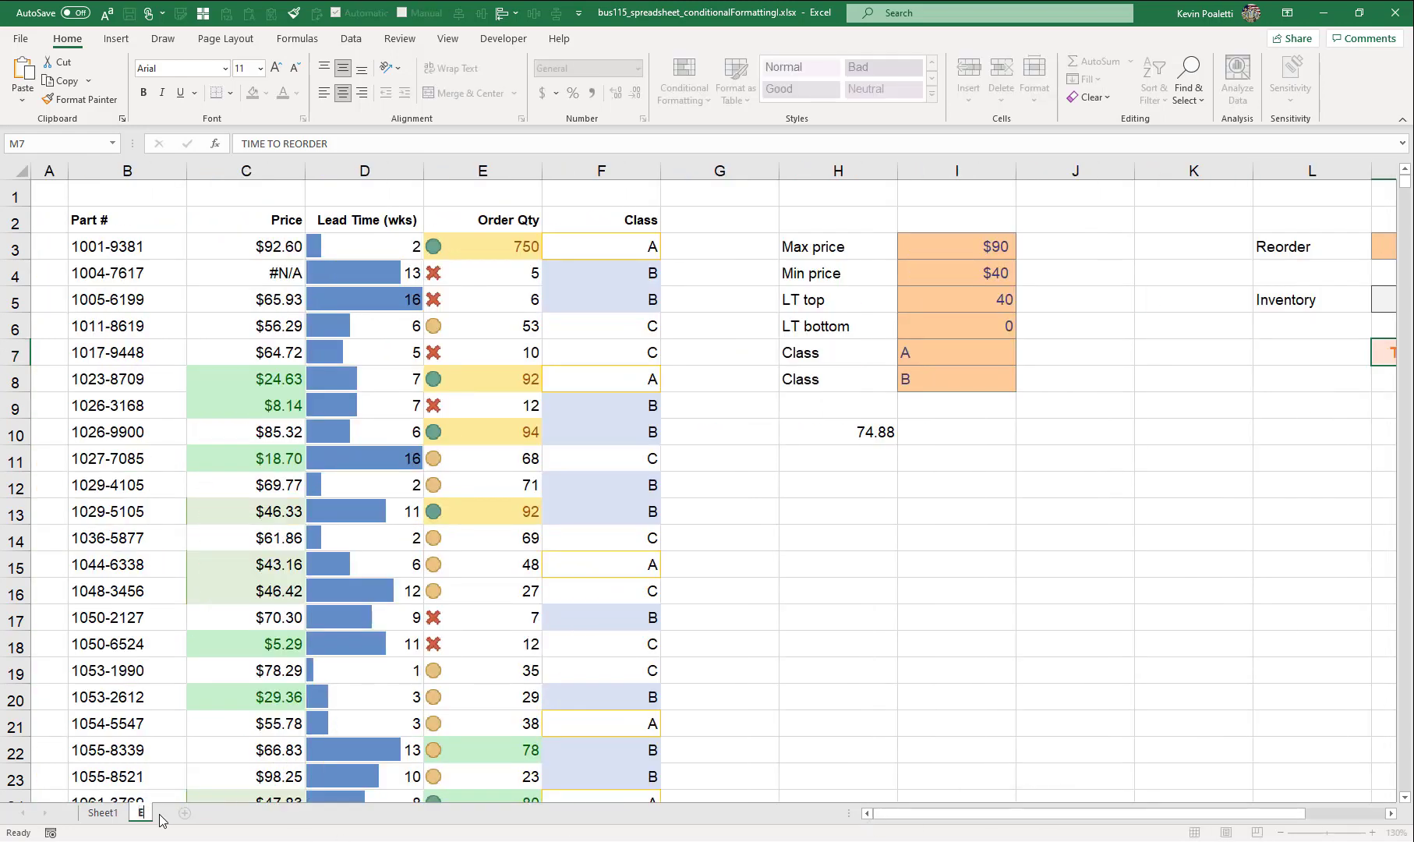
type("xample2")
key("Return")
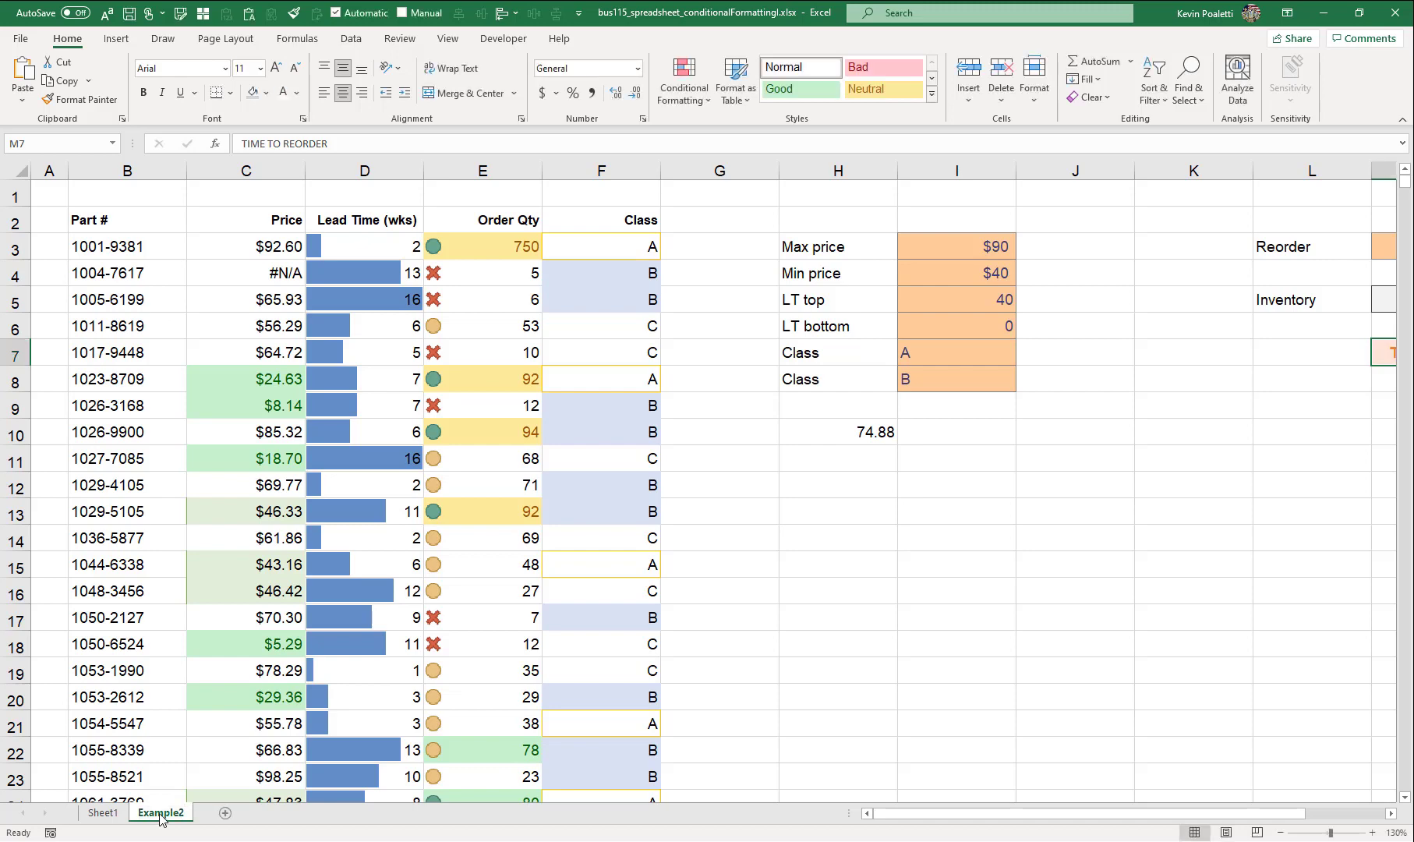
Rename the Sheet1 worksheet as Example1 and return to the Example2 worksheet.
left_click(115, 812)
double_click(114, 812)
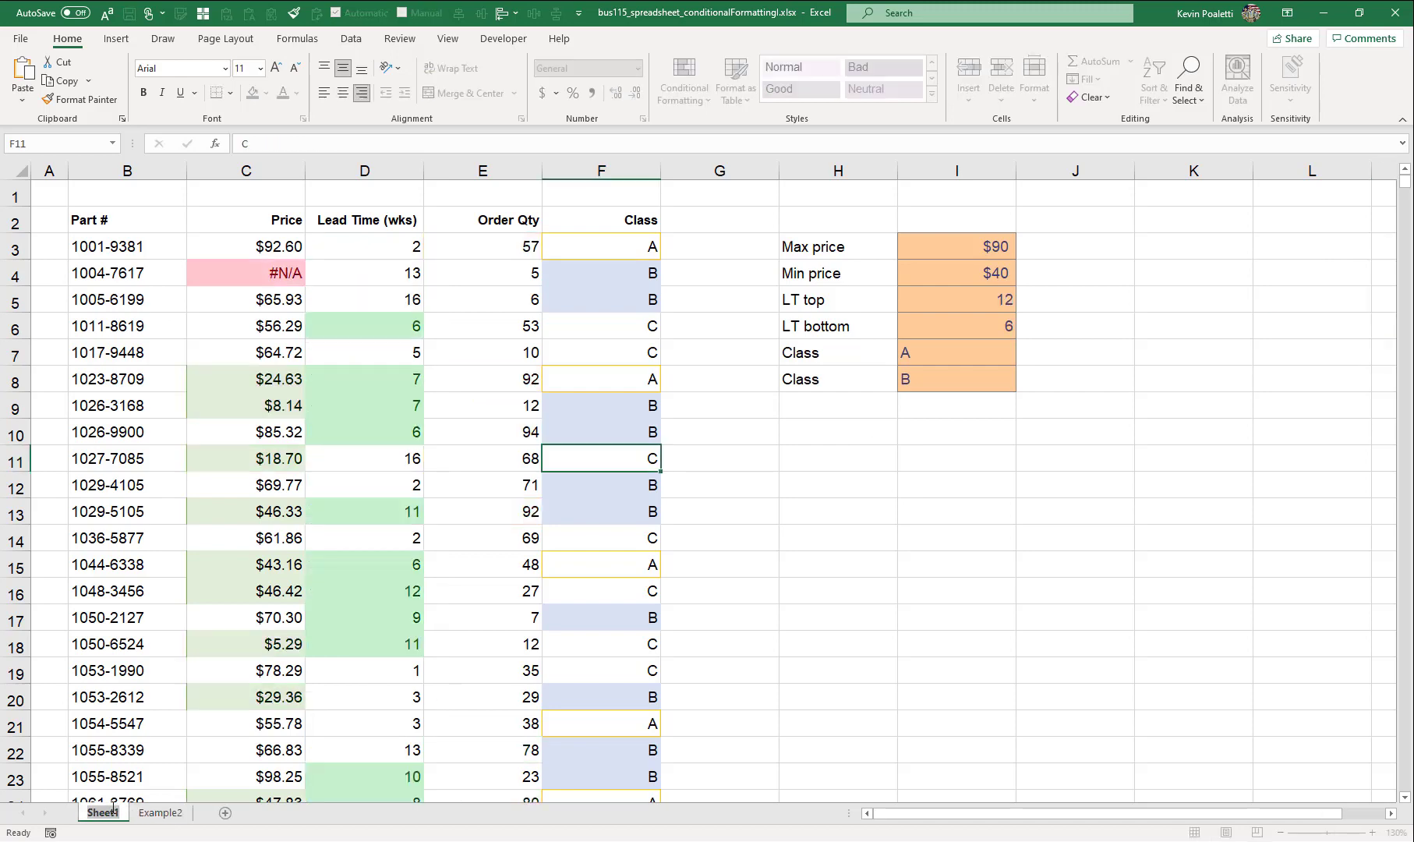
type("Example1")
key("Return")
left_click(174, 812)
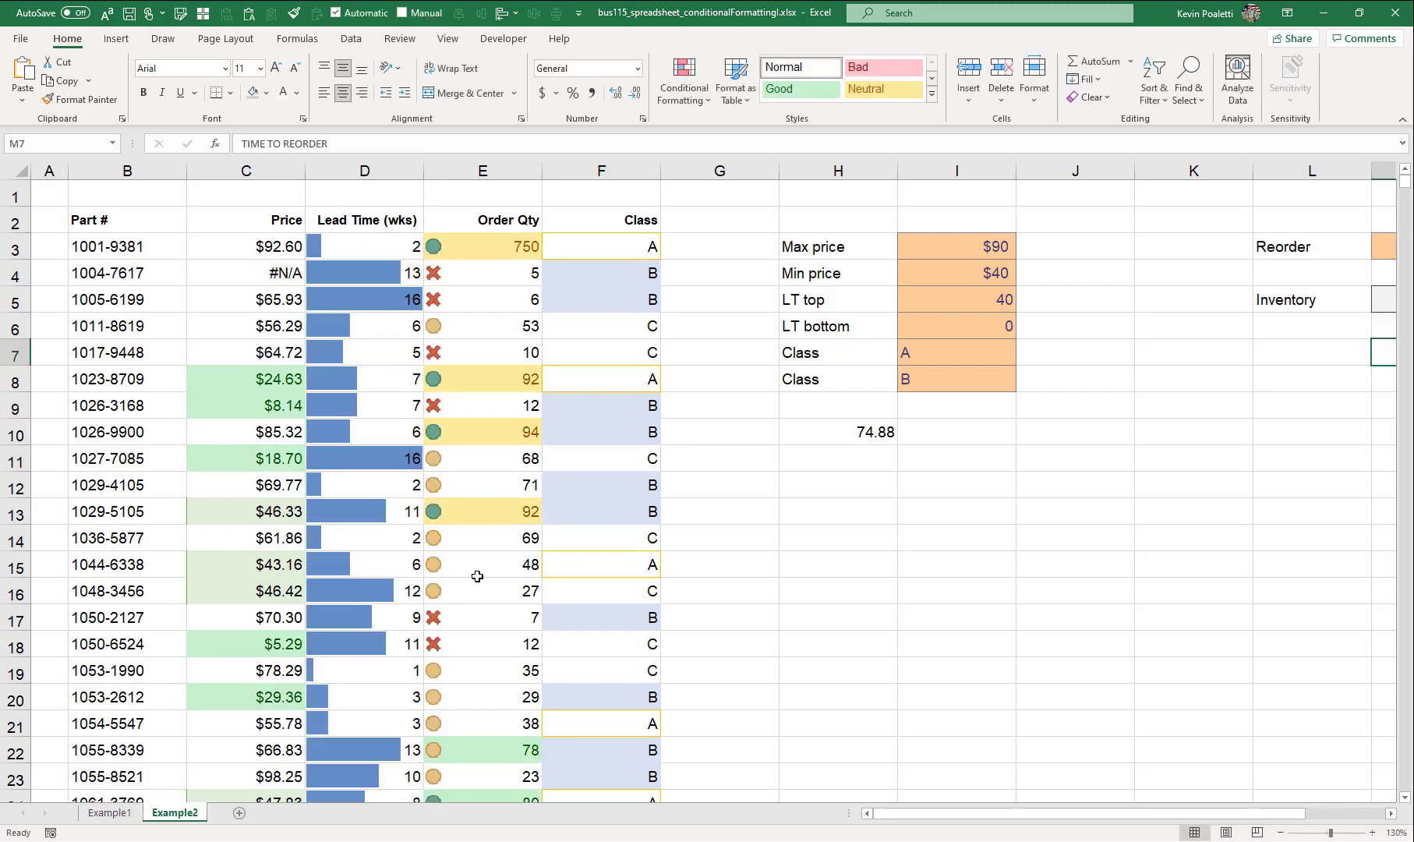